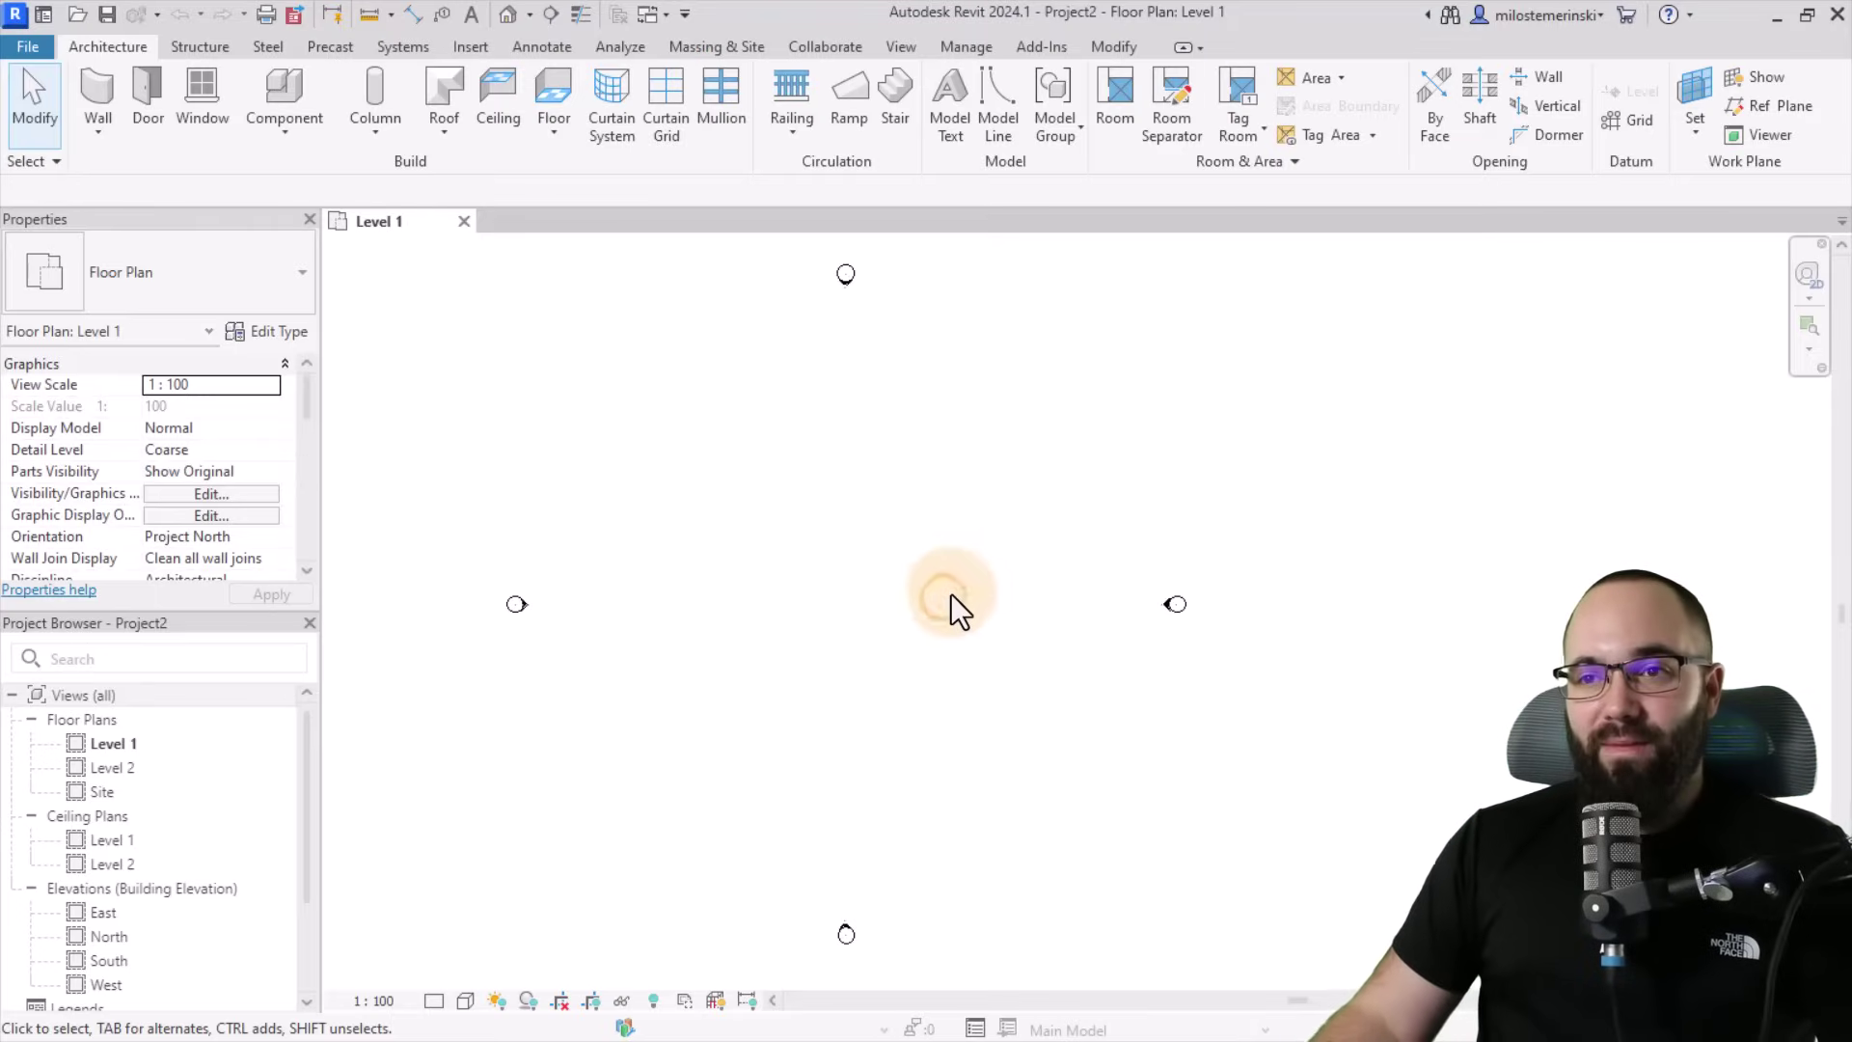
Nudge the empty Level 1 plan, then bring up the Insert tab's linking commands.
middle_click_drag(949, 633, 951, 633)
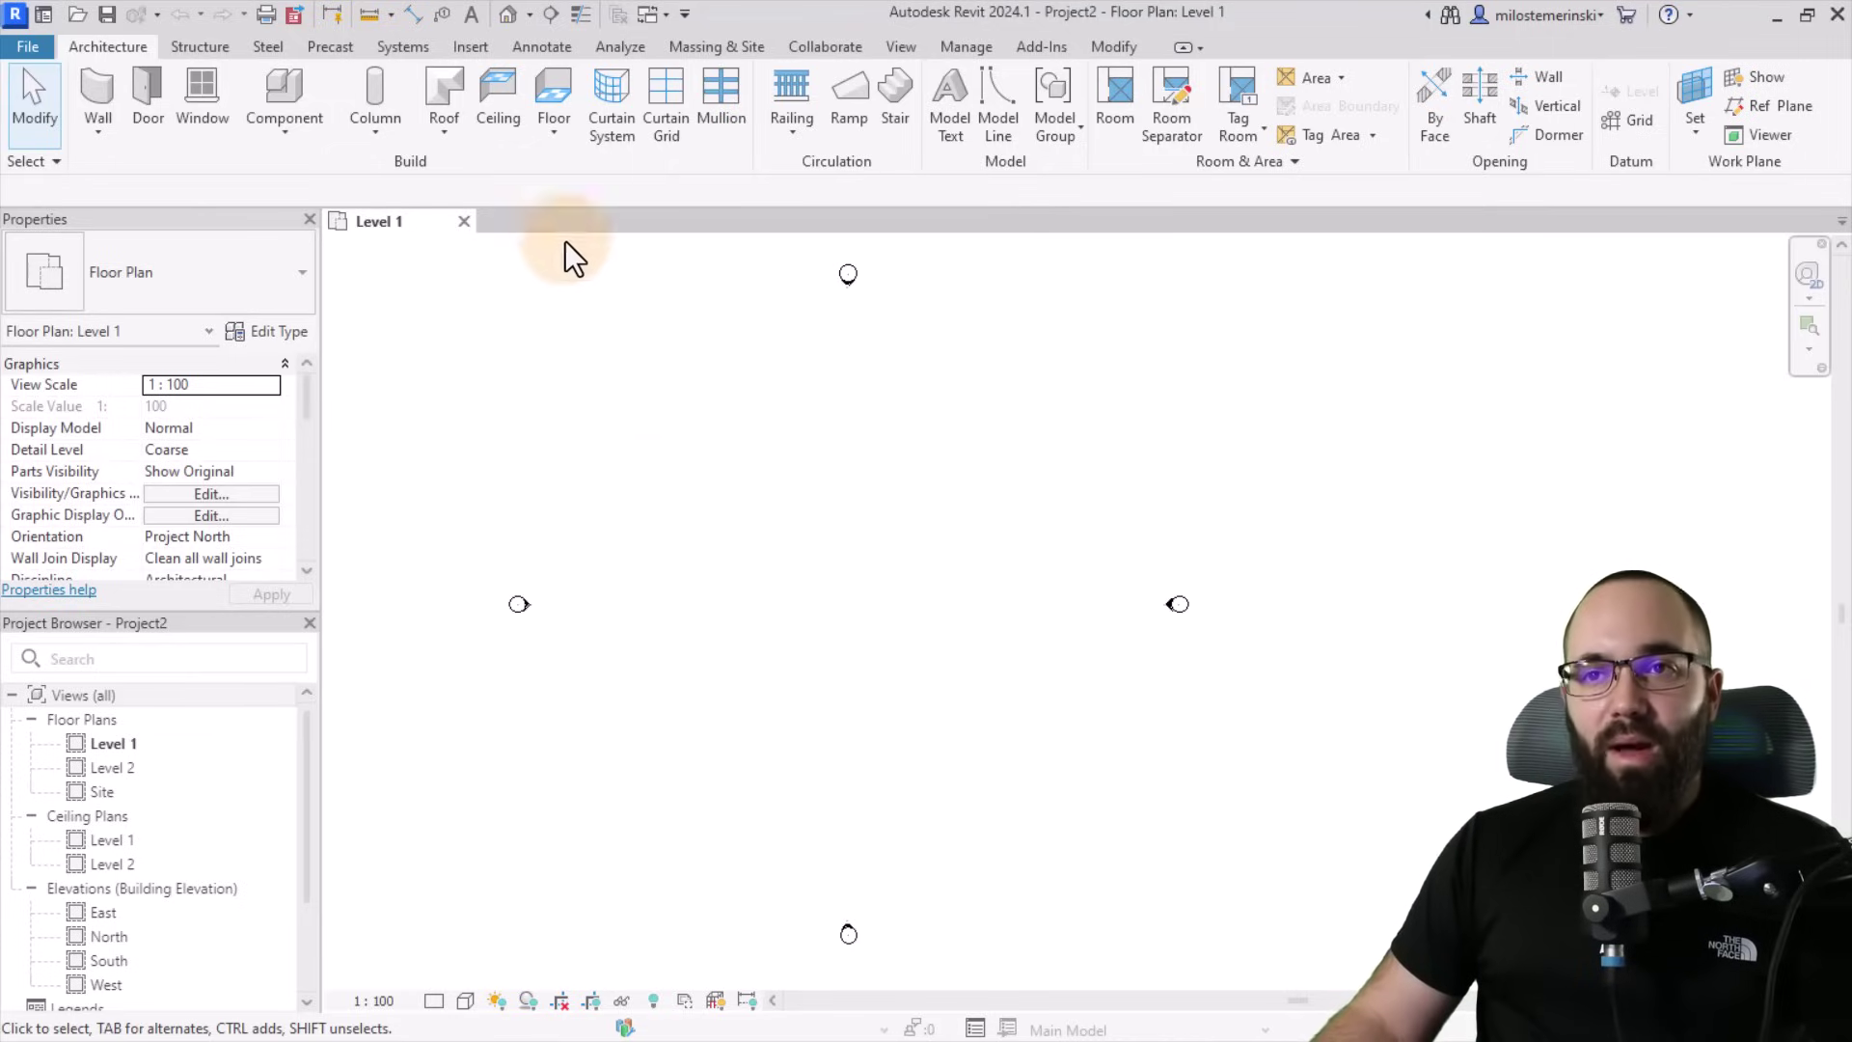
left_click(473, 49)
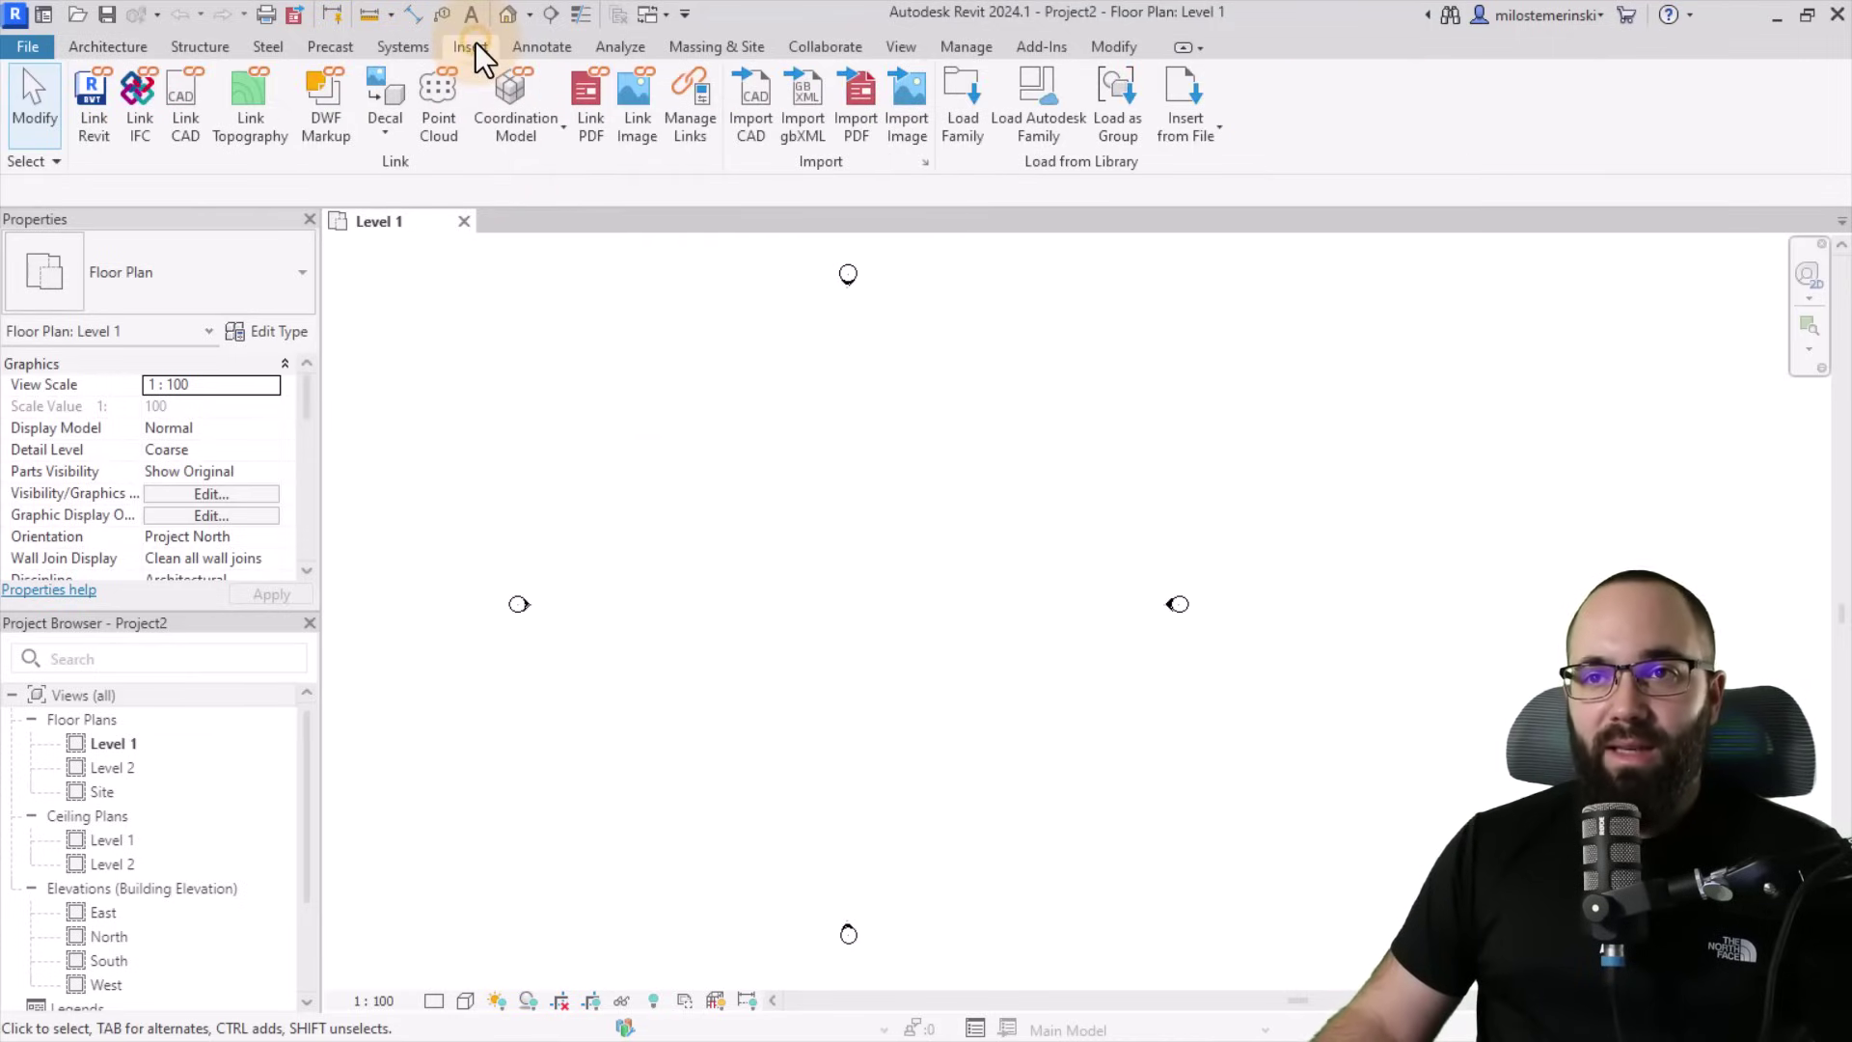
In Link Point Cloud, choose Fasada 45 III.rcp, keeping point cloud projects as file type.
left_click(436, 130)
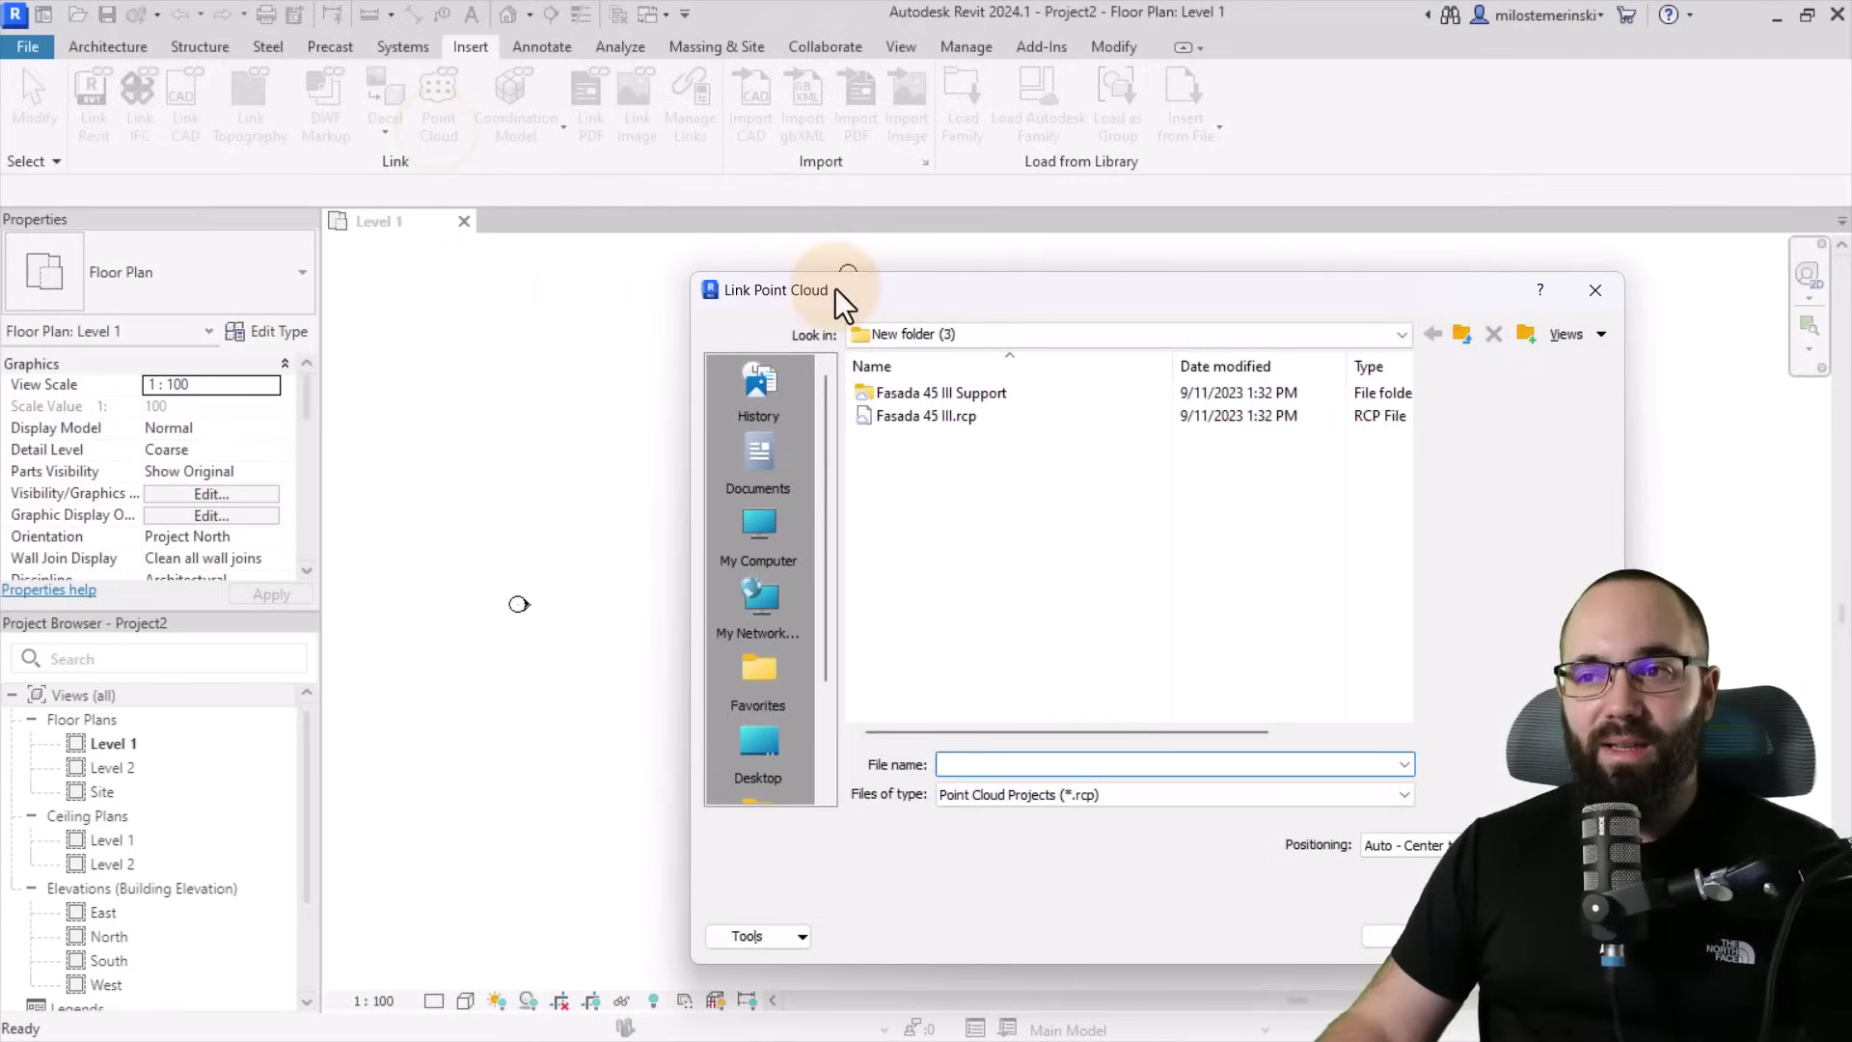
left_click_drag(836, 287, 544, 224)
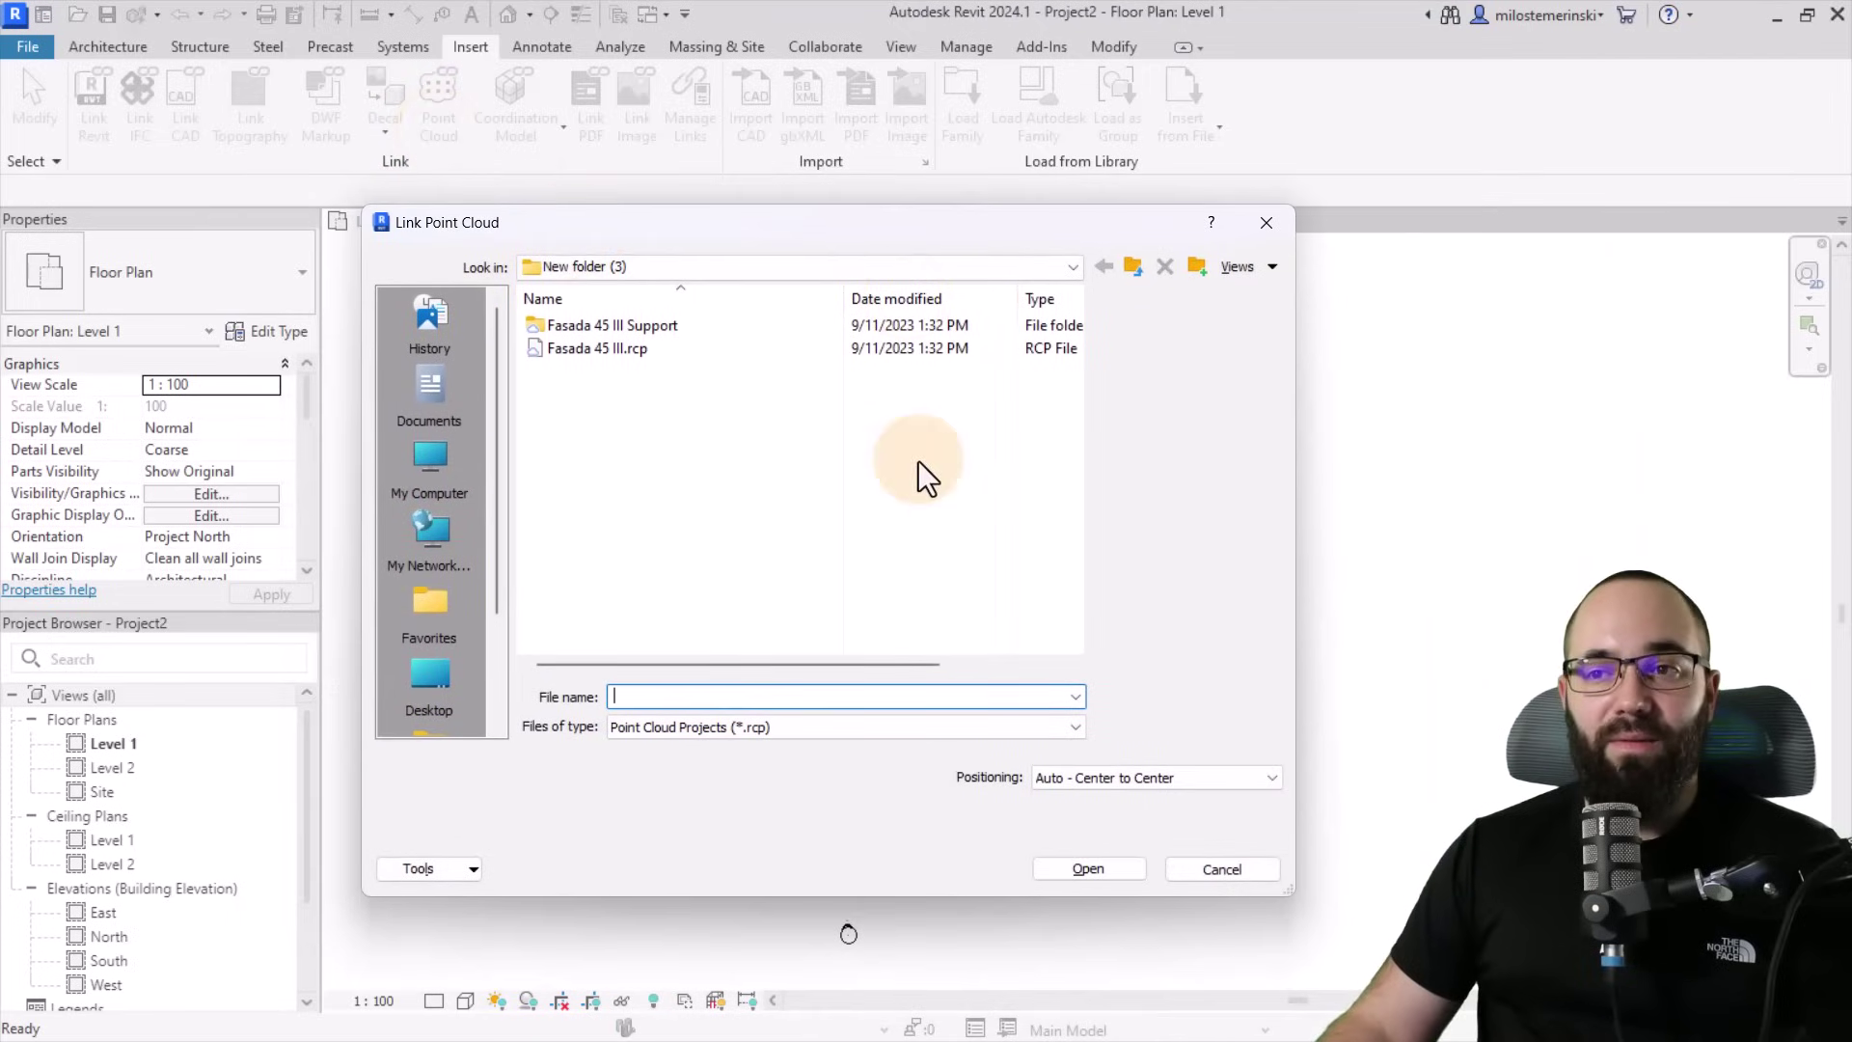
left_click(602, 349)
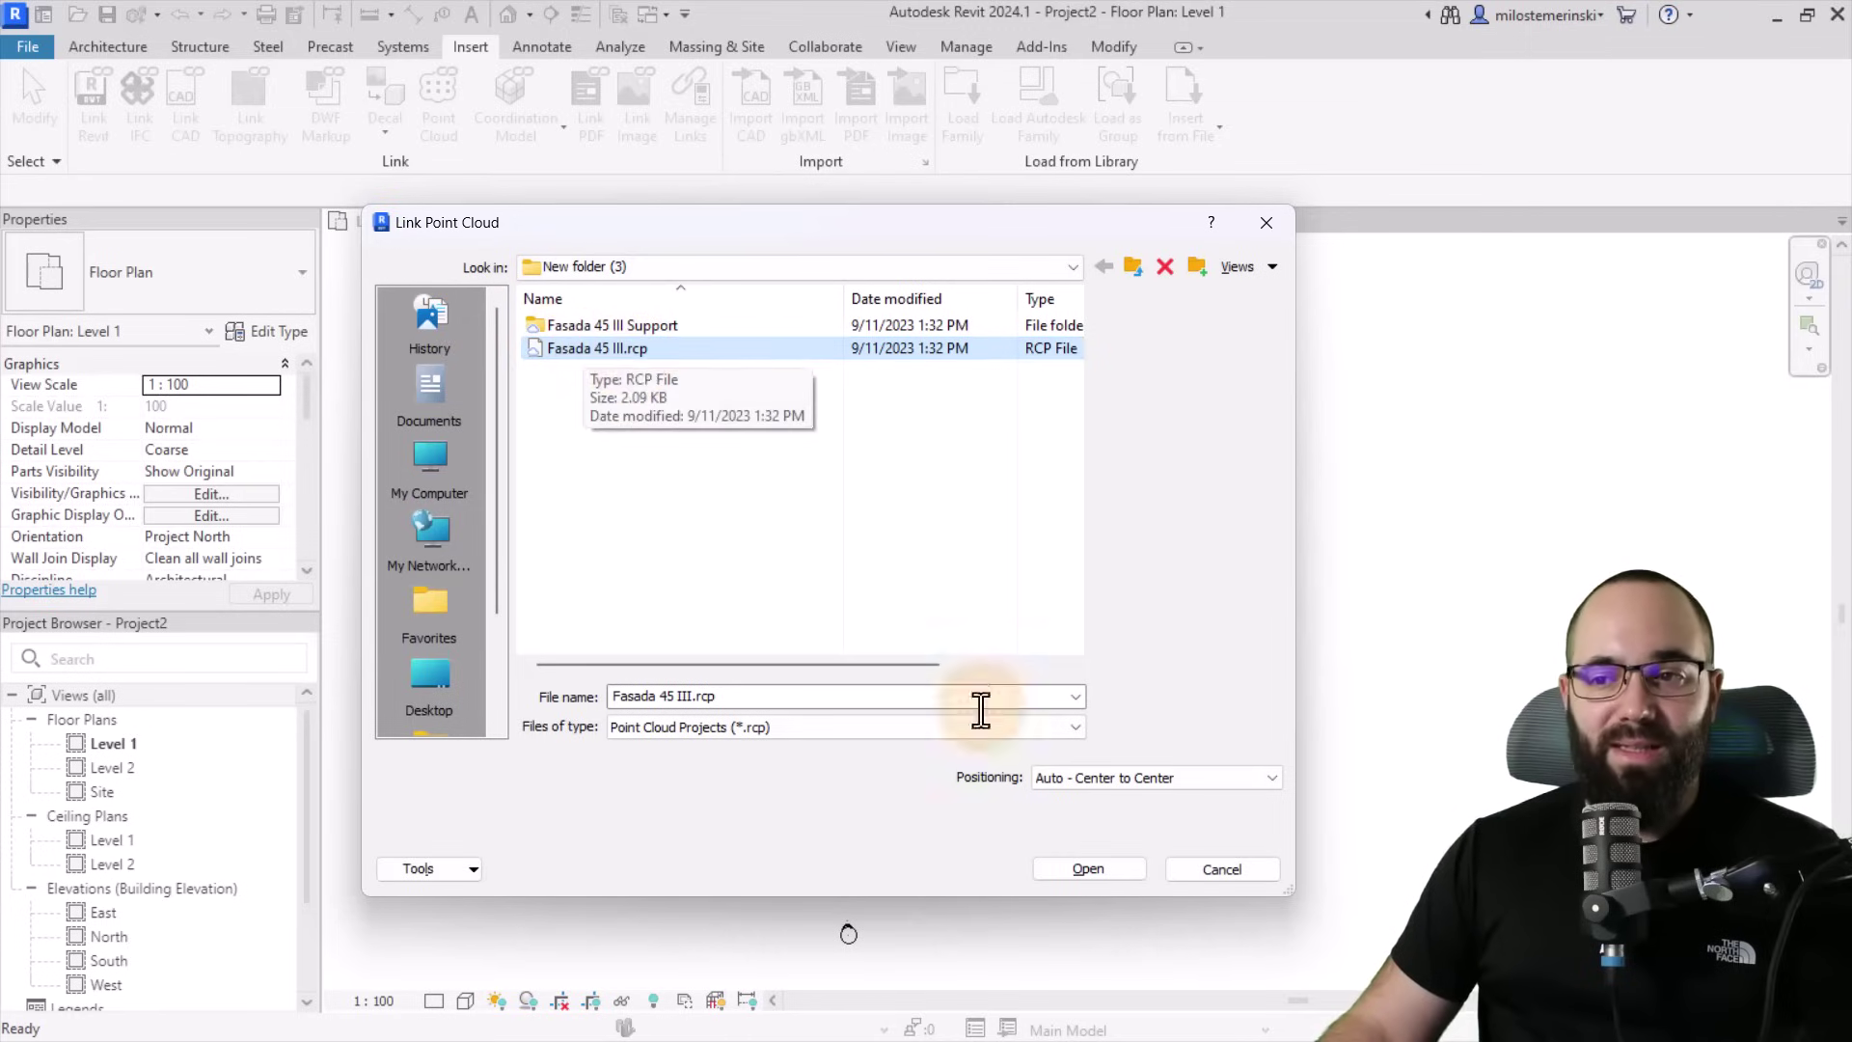
left_click(764, 731)
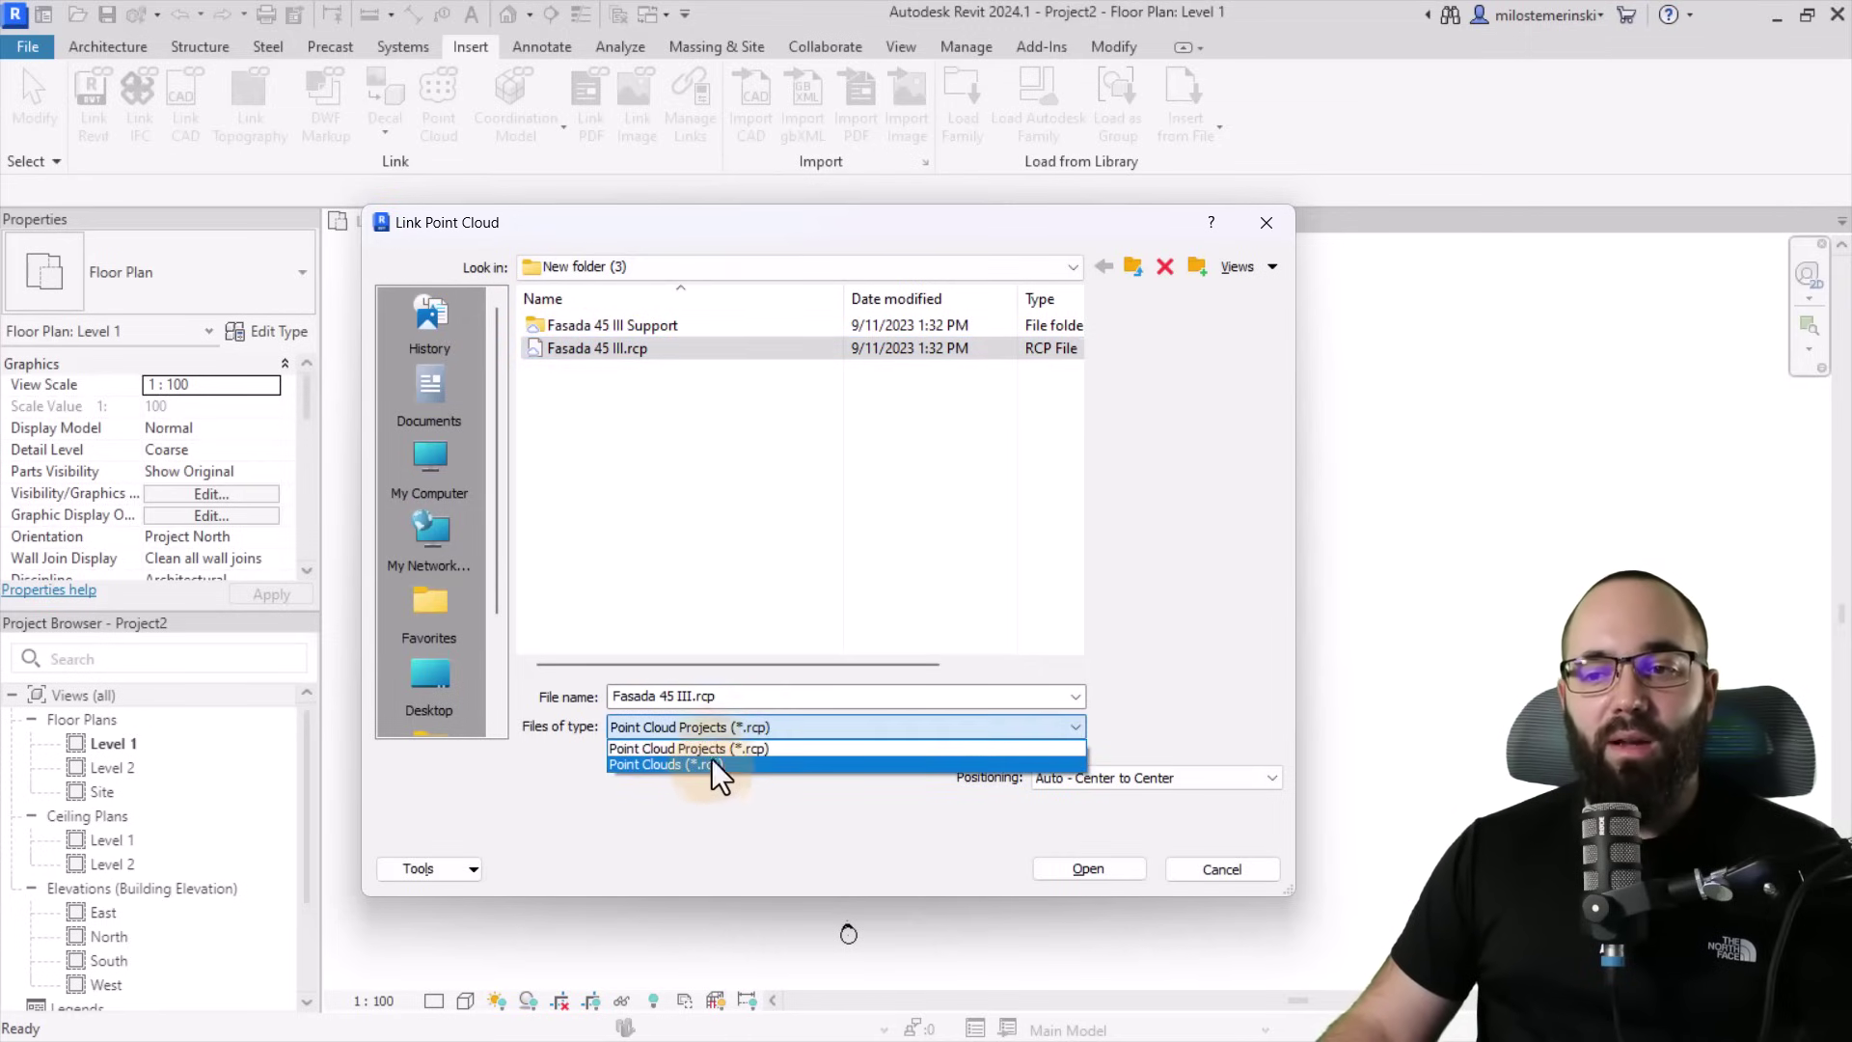
left_click(720, 747)
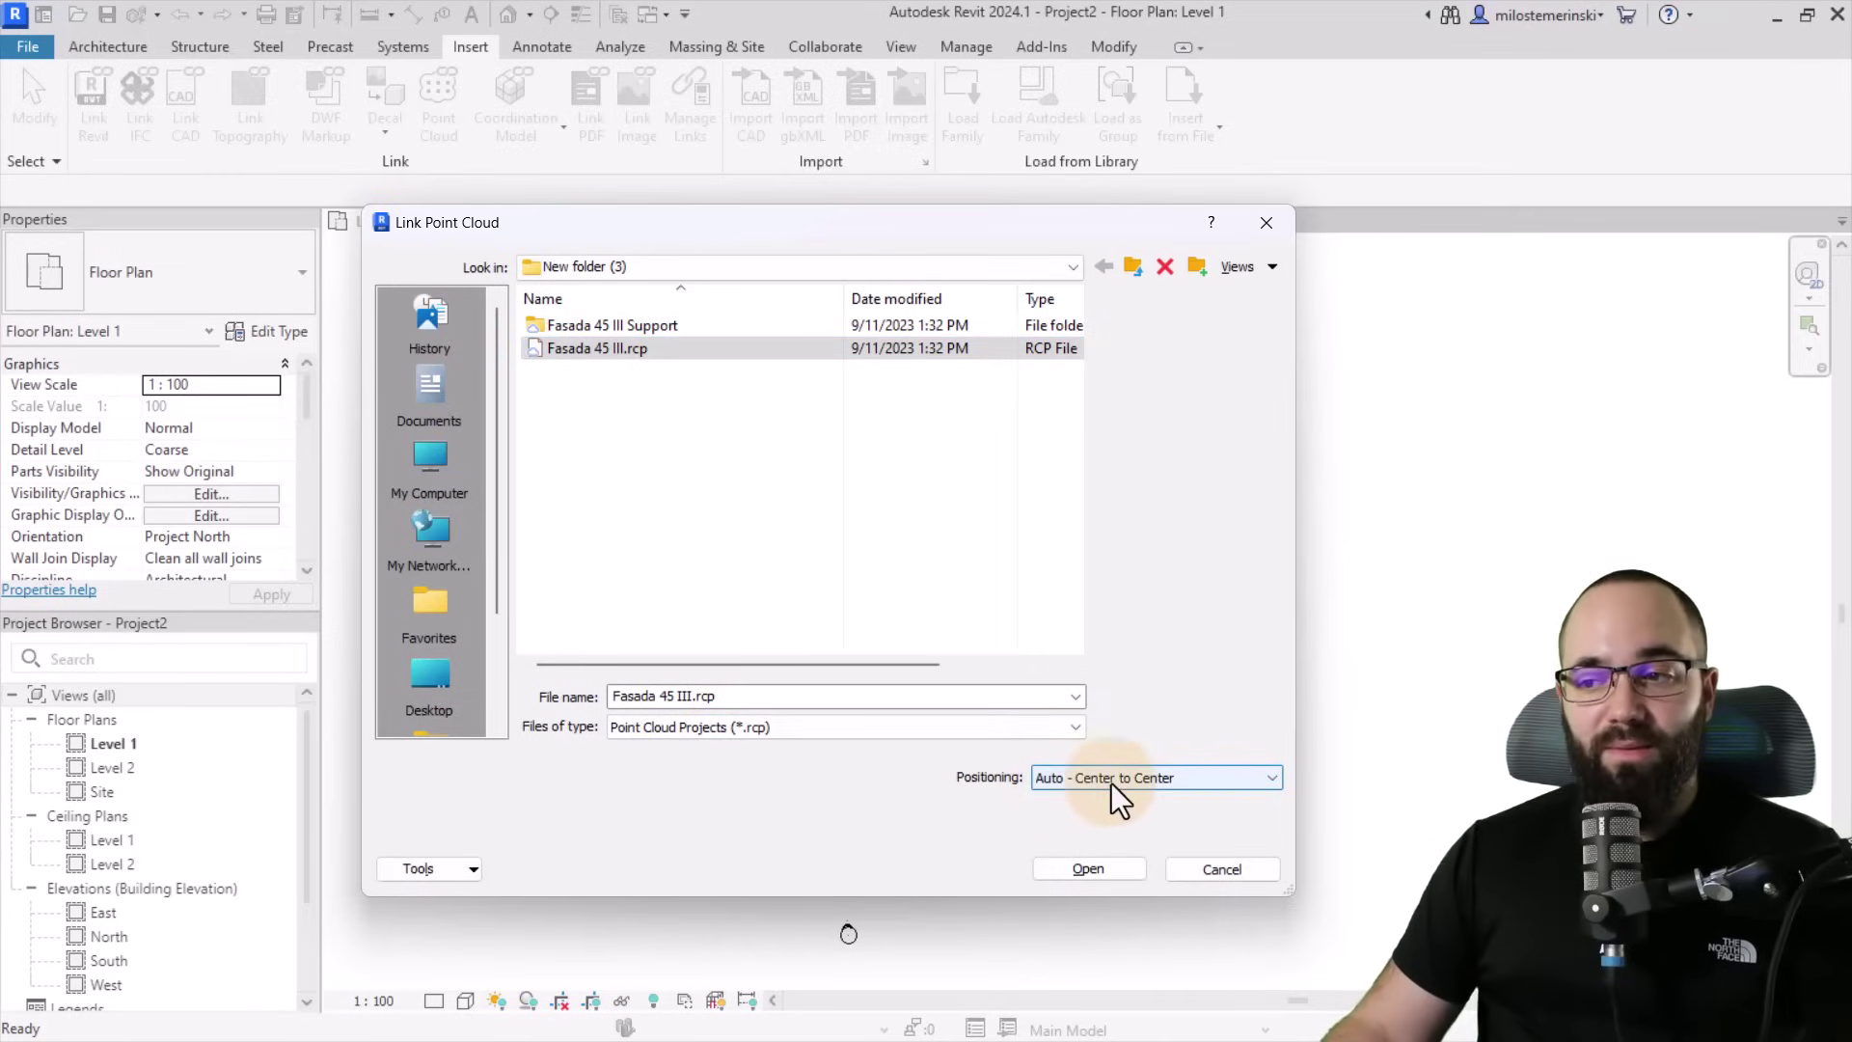
Link Fasada 45 III.rcp centre-to-centre and centre it in the Level 1 plan.
left_click(1074, 874)
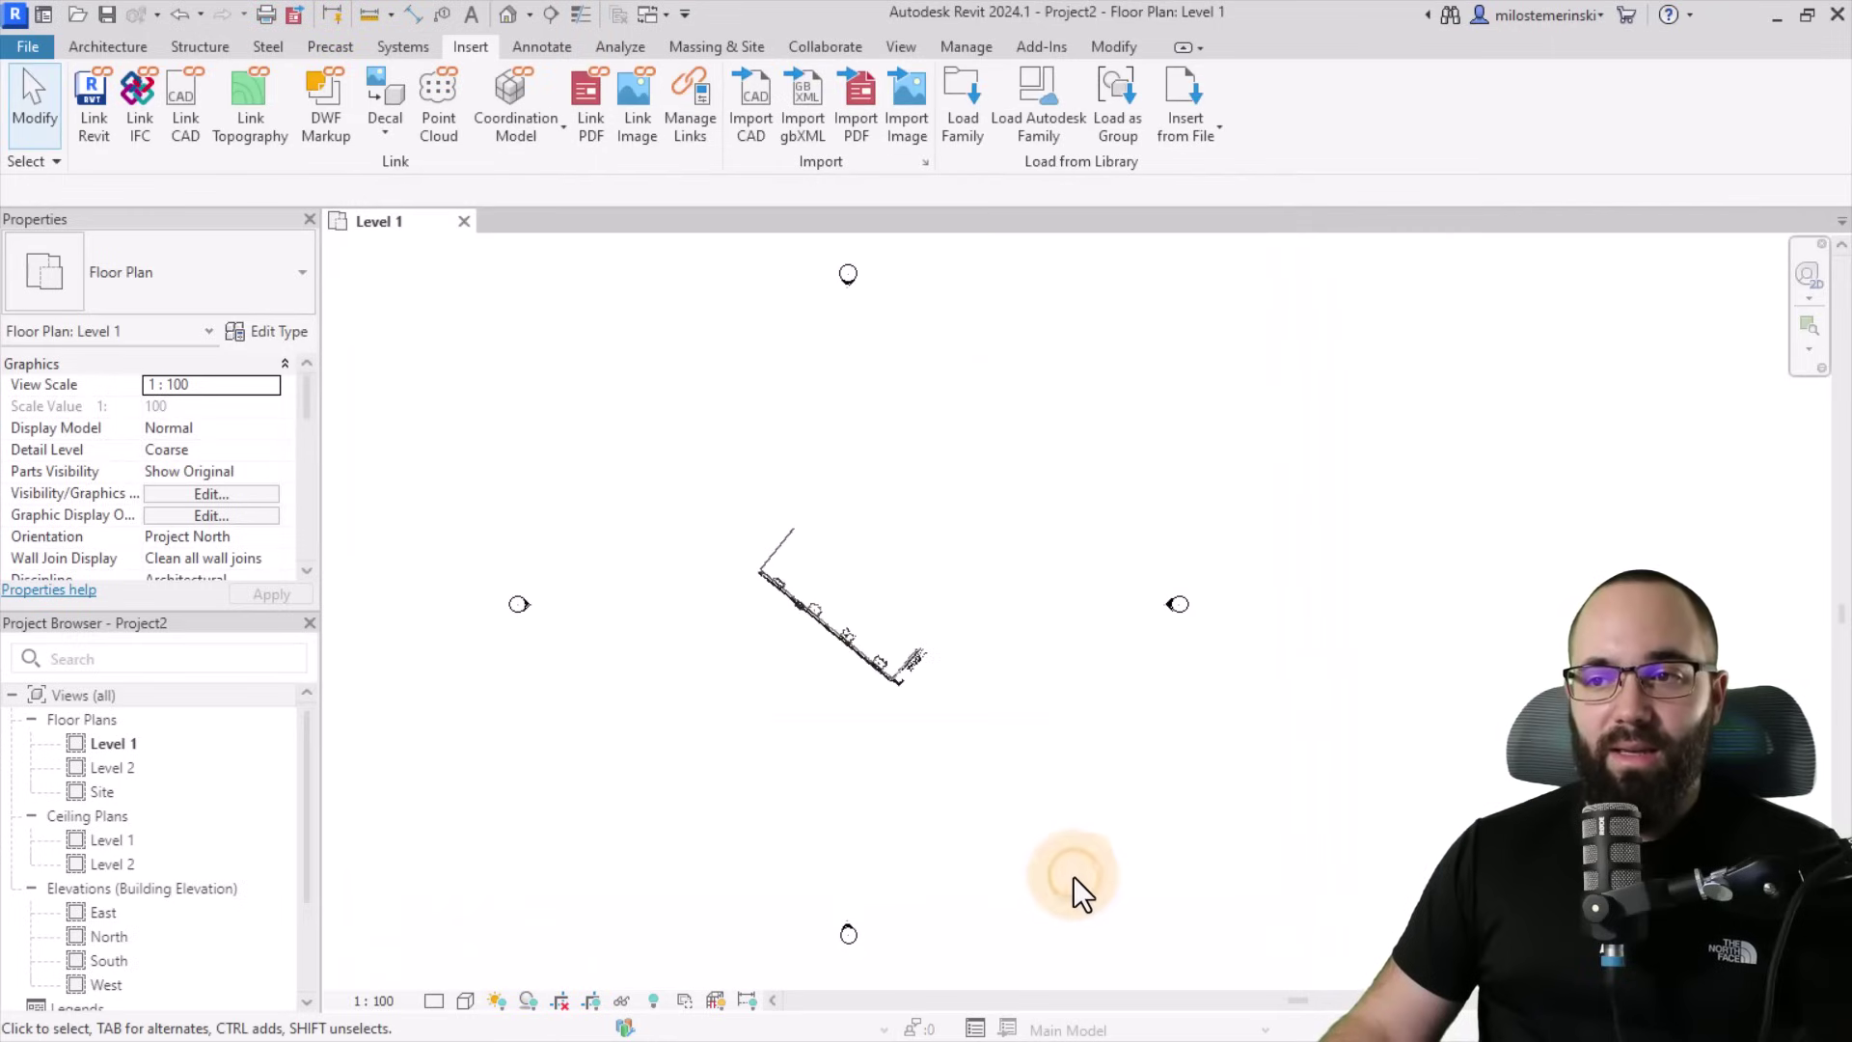
scroll(862, 675, "up", 3)
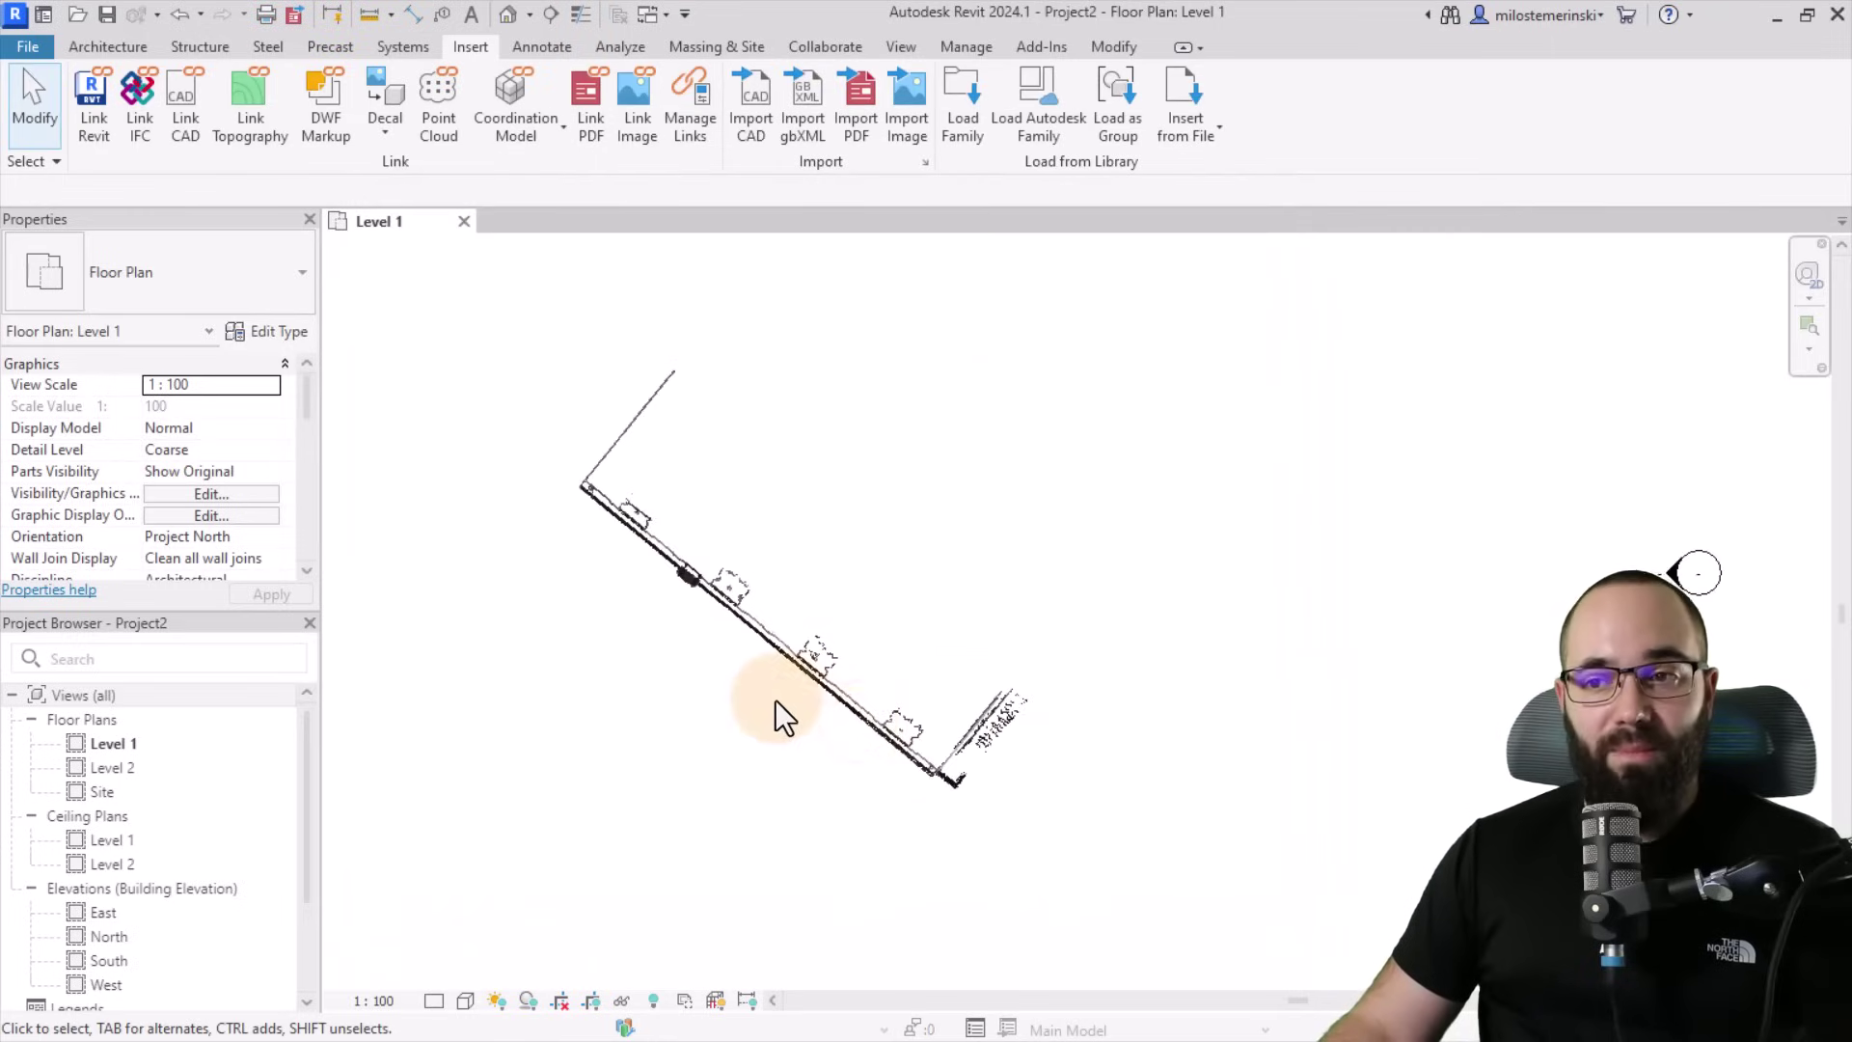
middle_click_drag(774, 715, 825, 697)
middle_click_drag(782, 611, 752, 641)
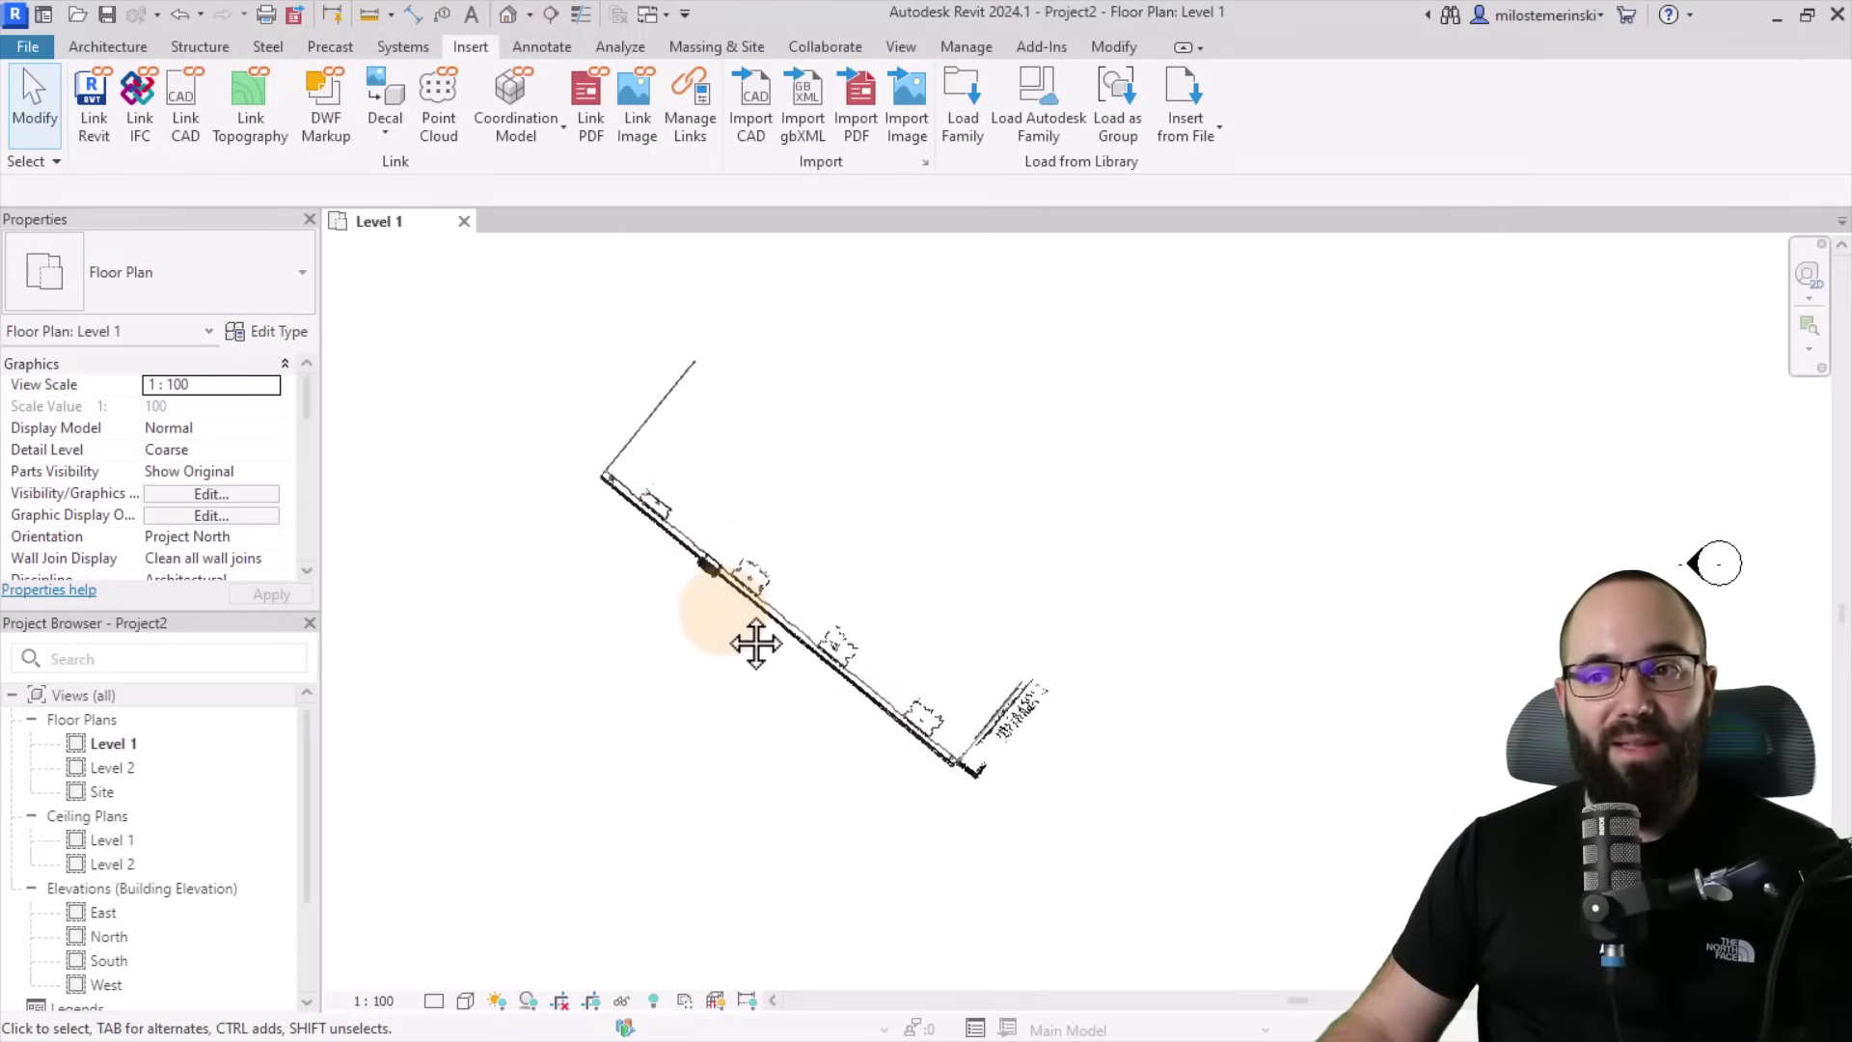
Open the default 3D view and frame the scanned facade from the front.
left_click(513, 21)
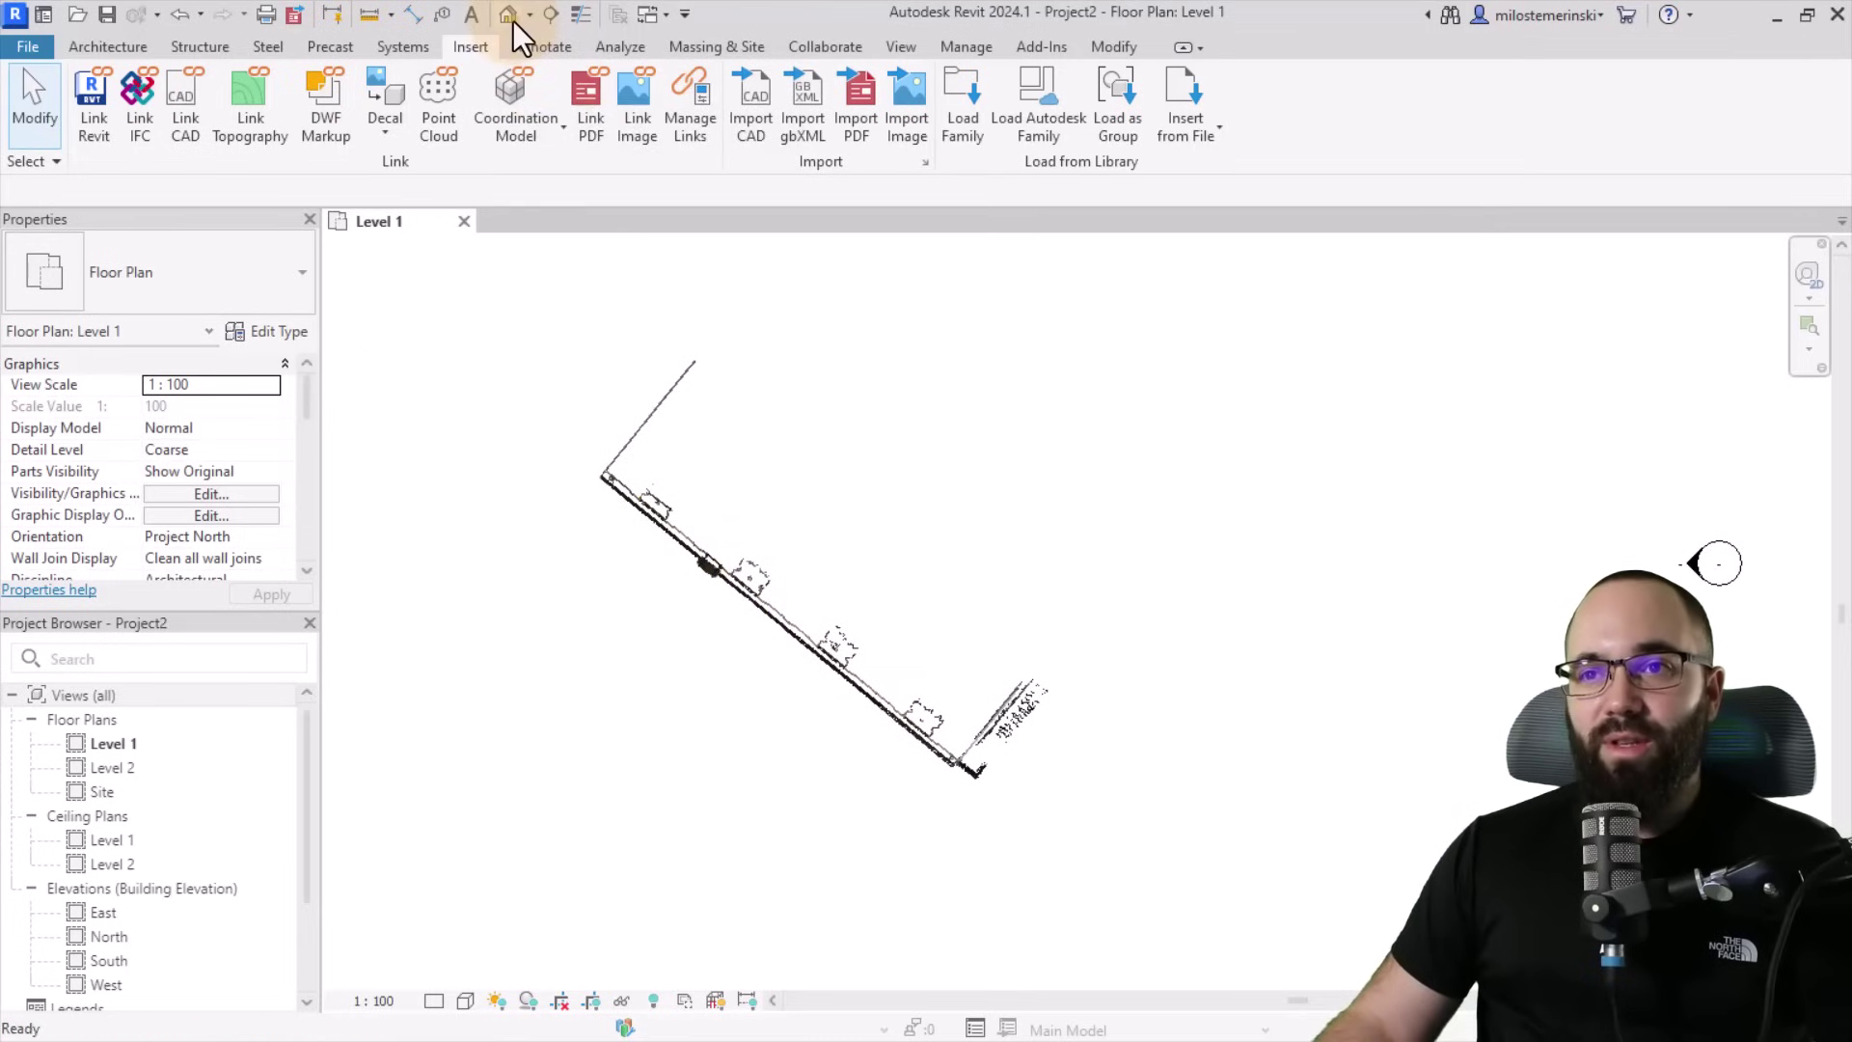
middle_click_drag(984, 819, 1189, 815, "shift")
scroll(1170, 674, "up", 4)
scroll(1175, 751, "up", 1)
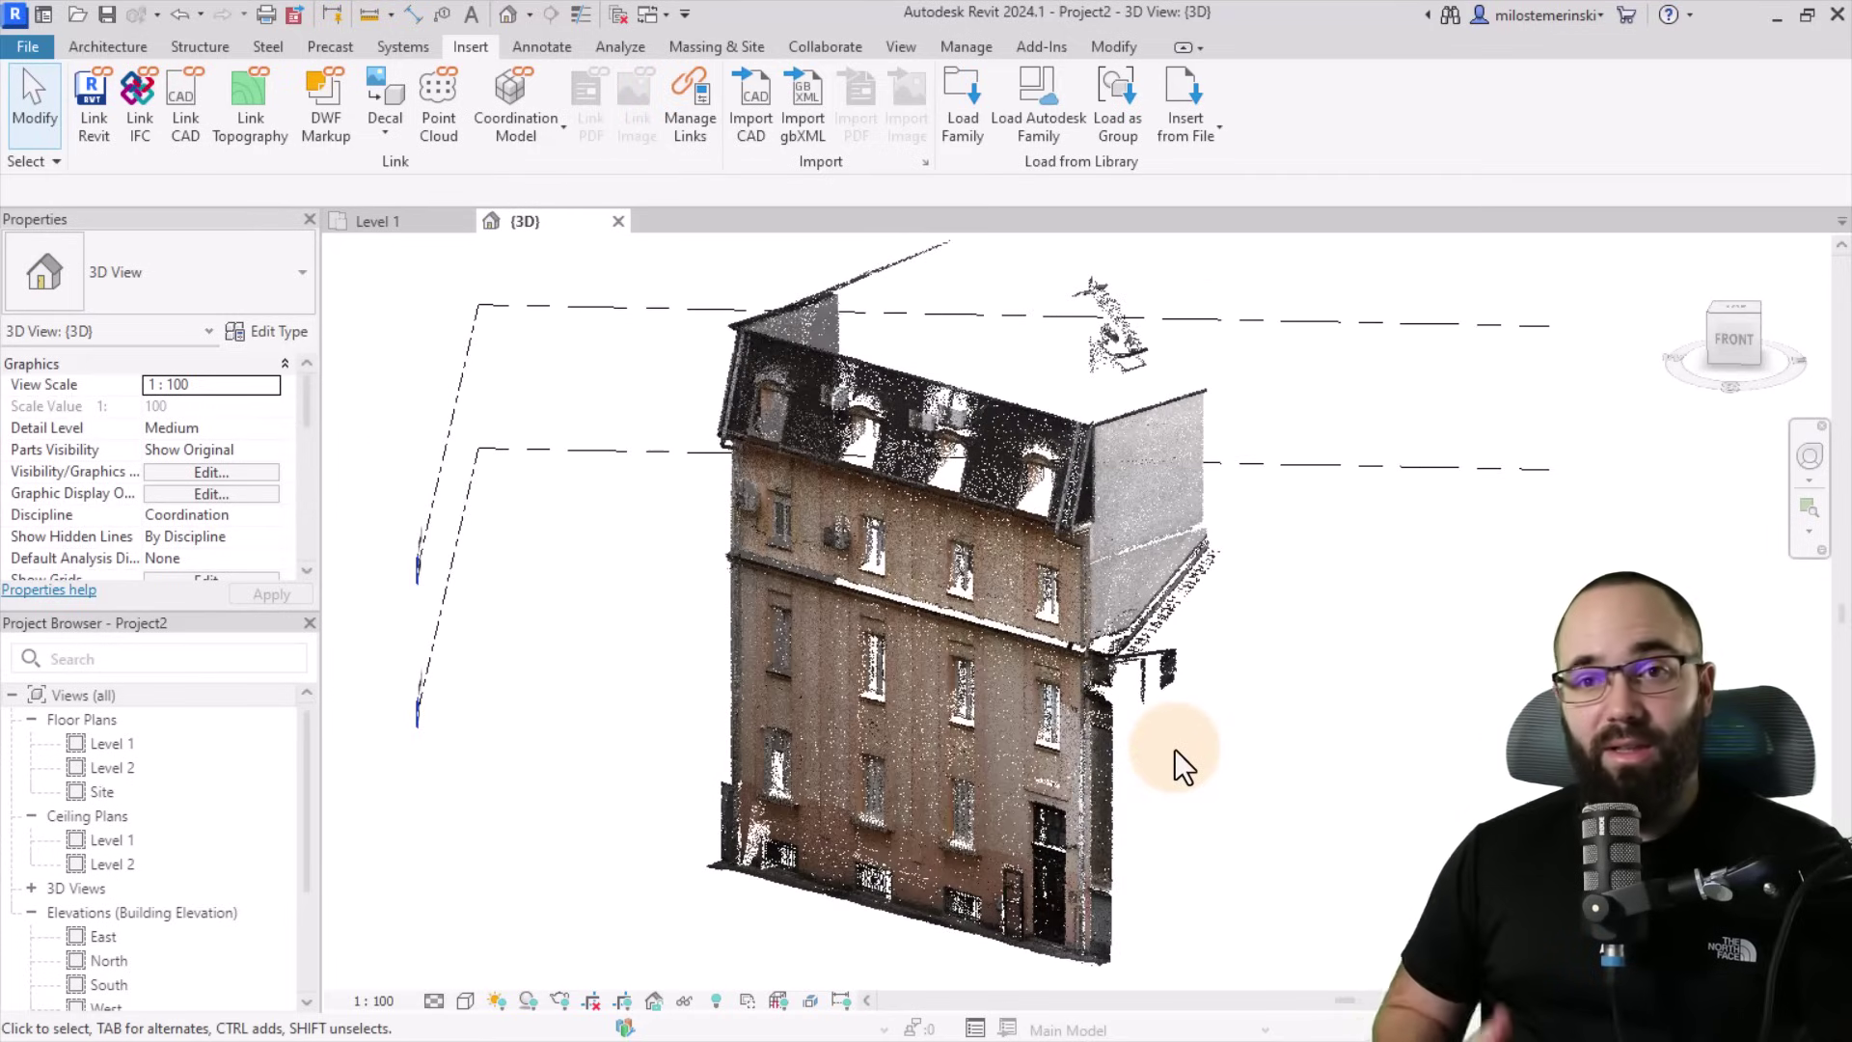
middle_click_drag(1173, 749, 1085, 800)
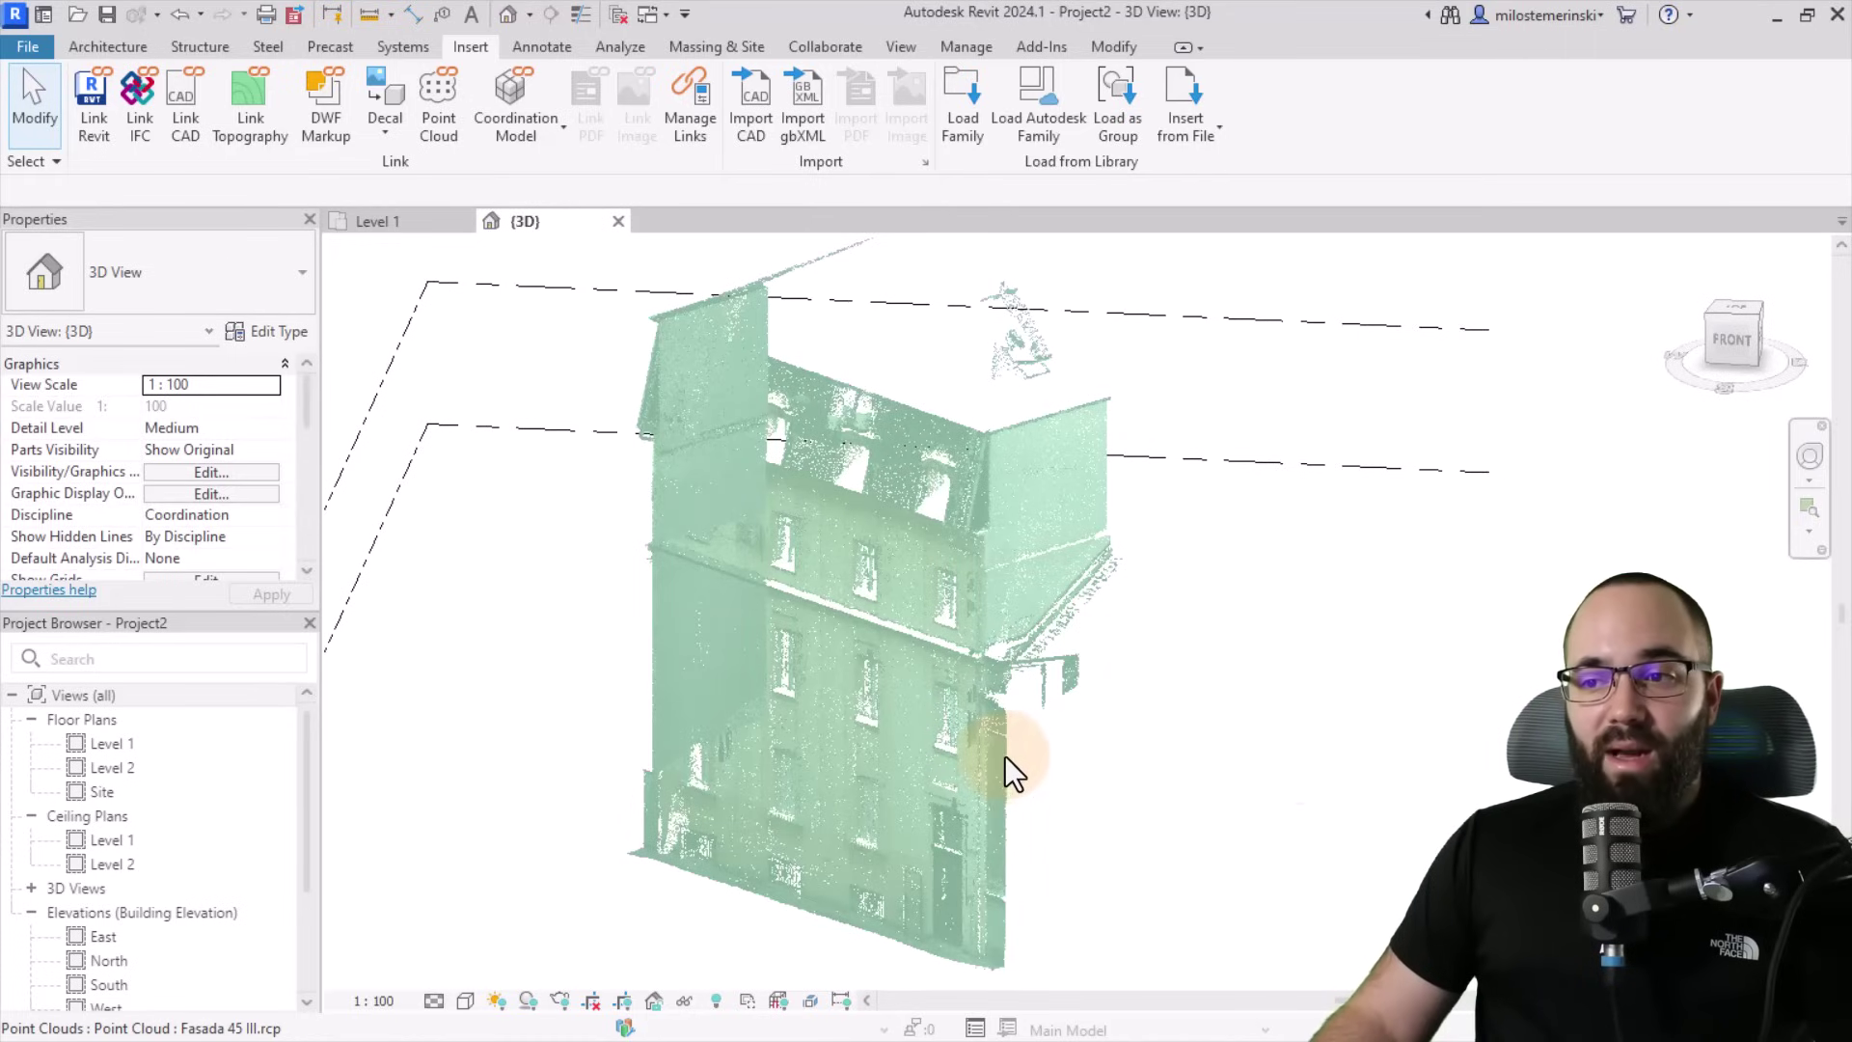
middle_click_drag(1006, 757, 1113, 790, "shift")
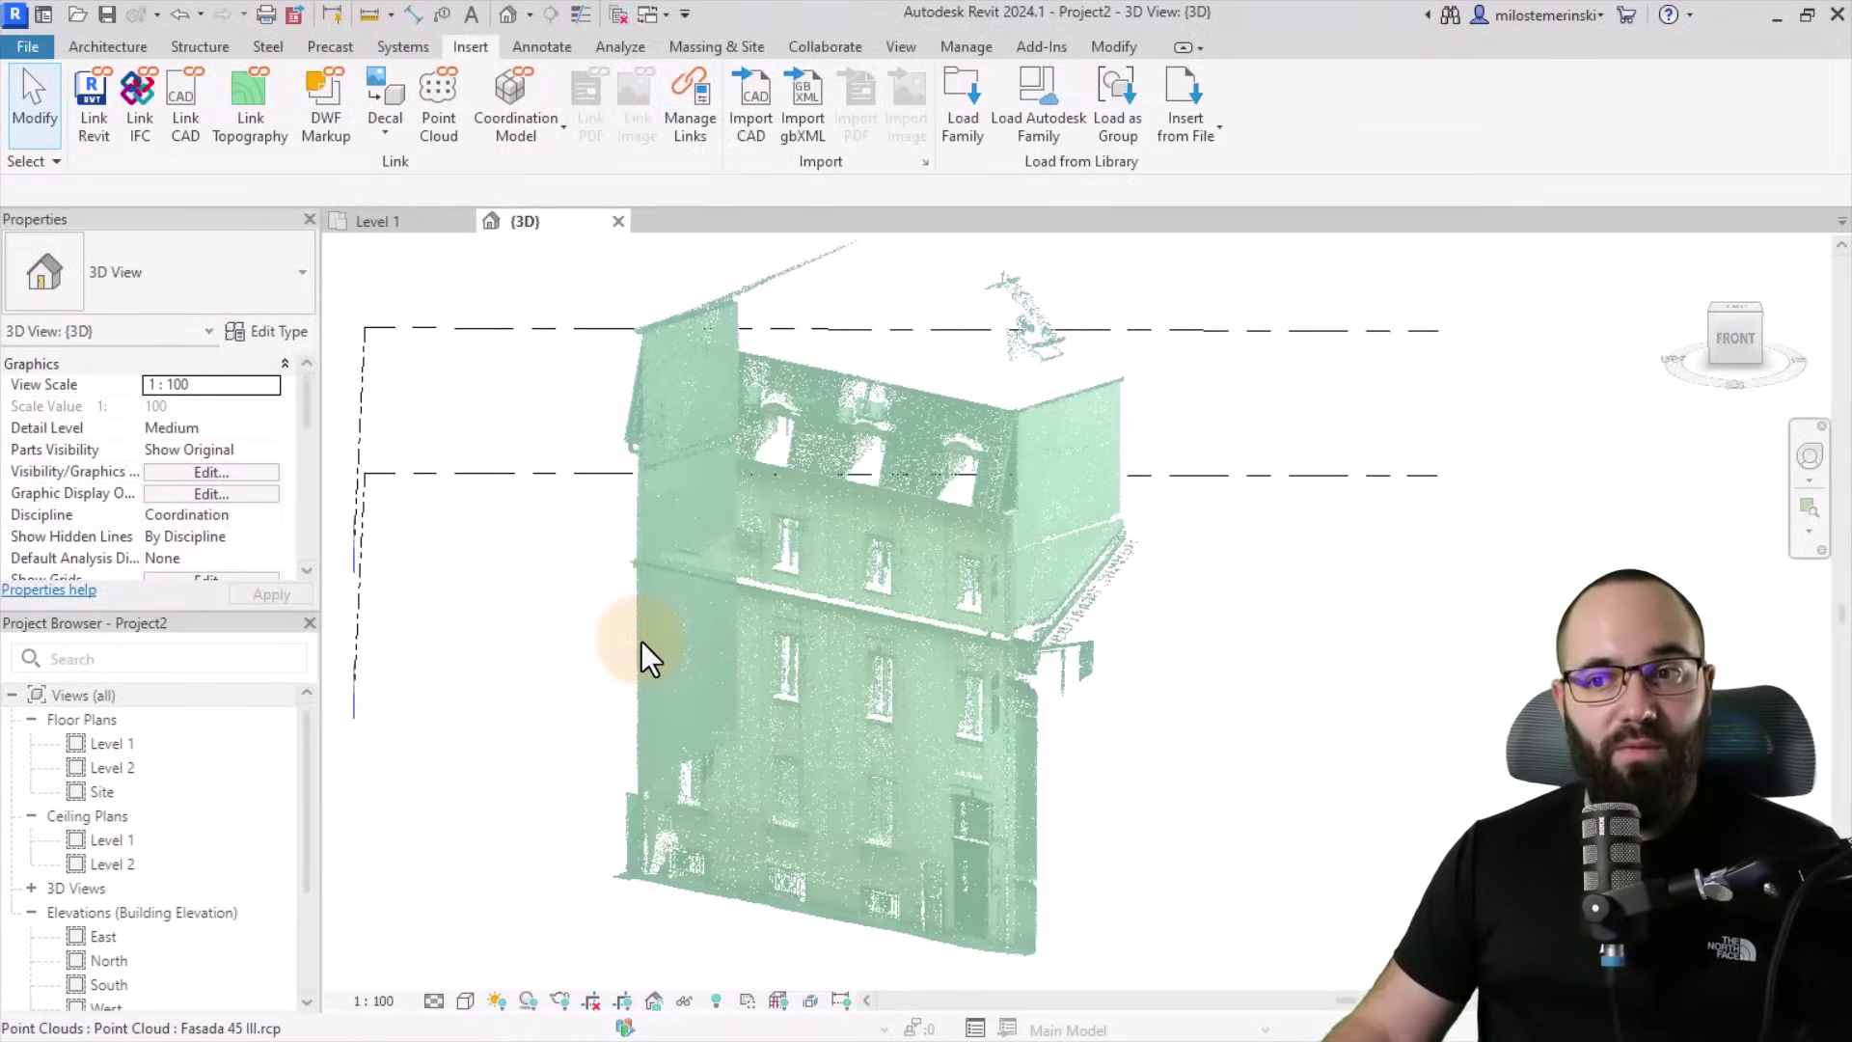
left_click(640, 641)
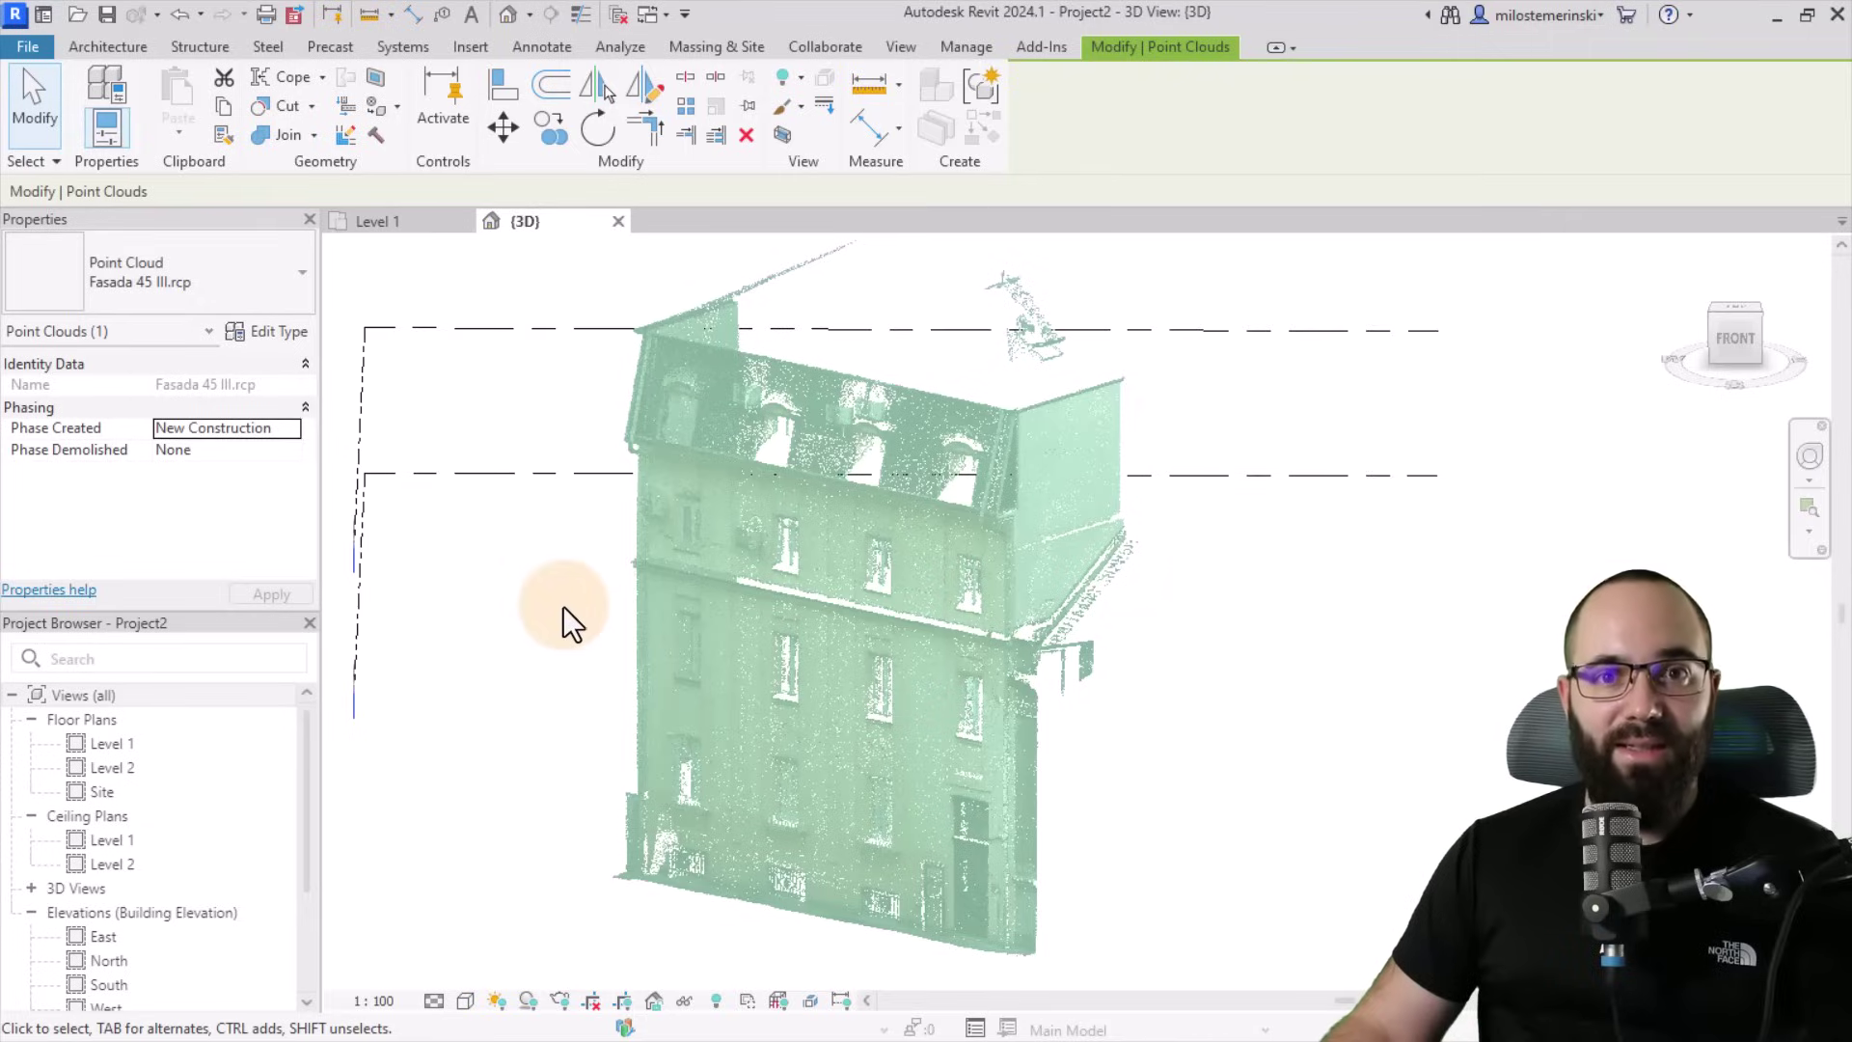
In Level 1, start rotating the point cloud with a custom centre and Copy unchecked.
left_click(435, 228)
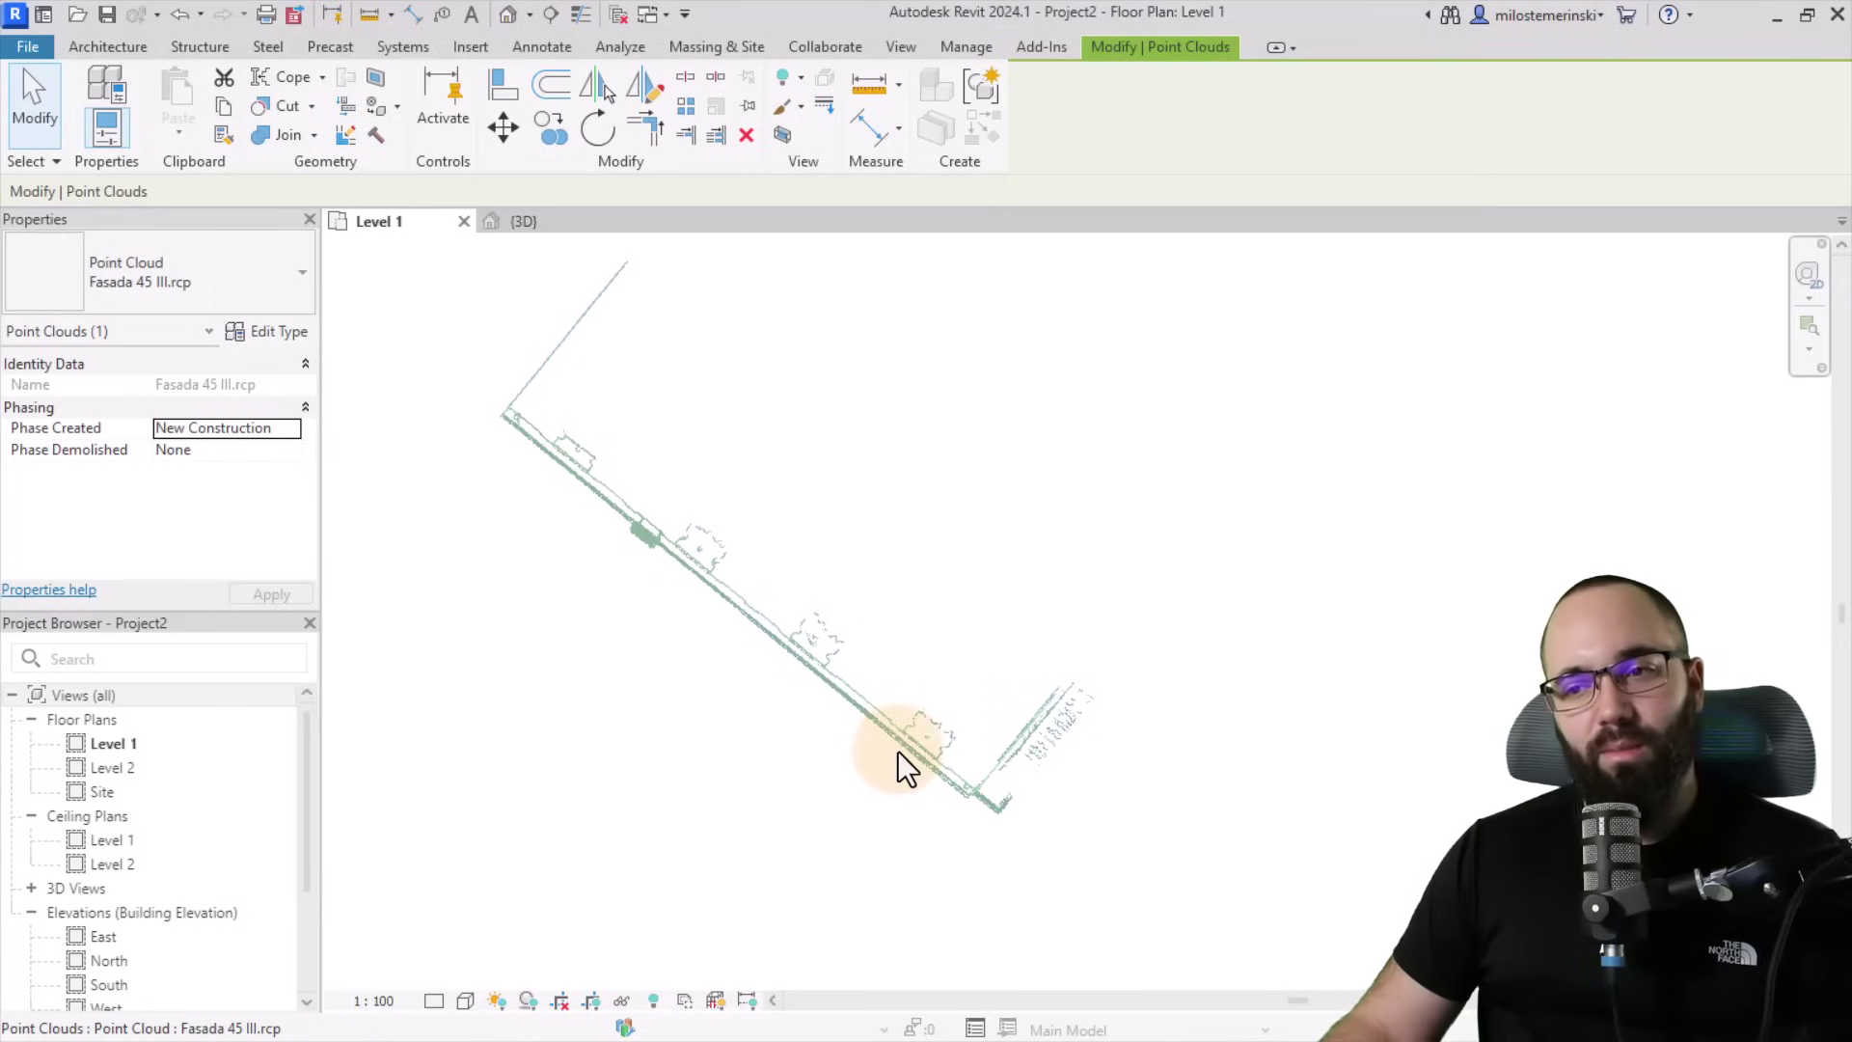
left_click(806, 735)
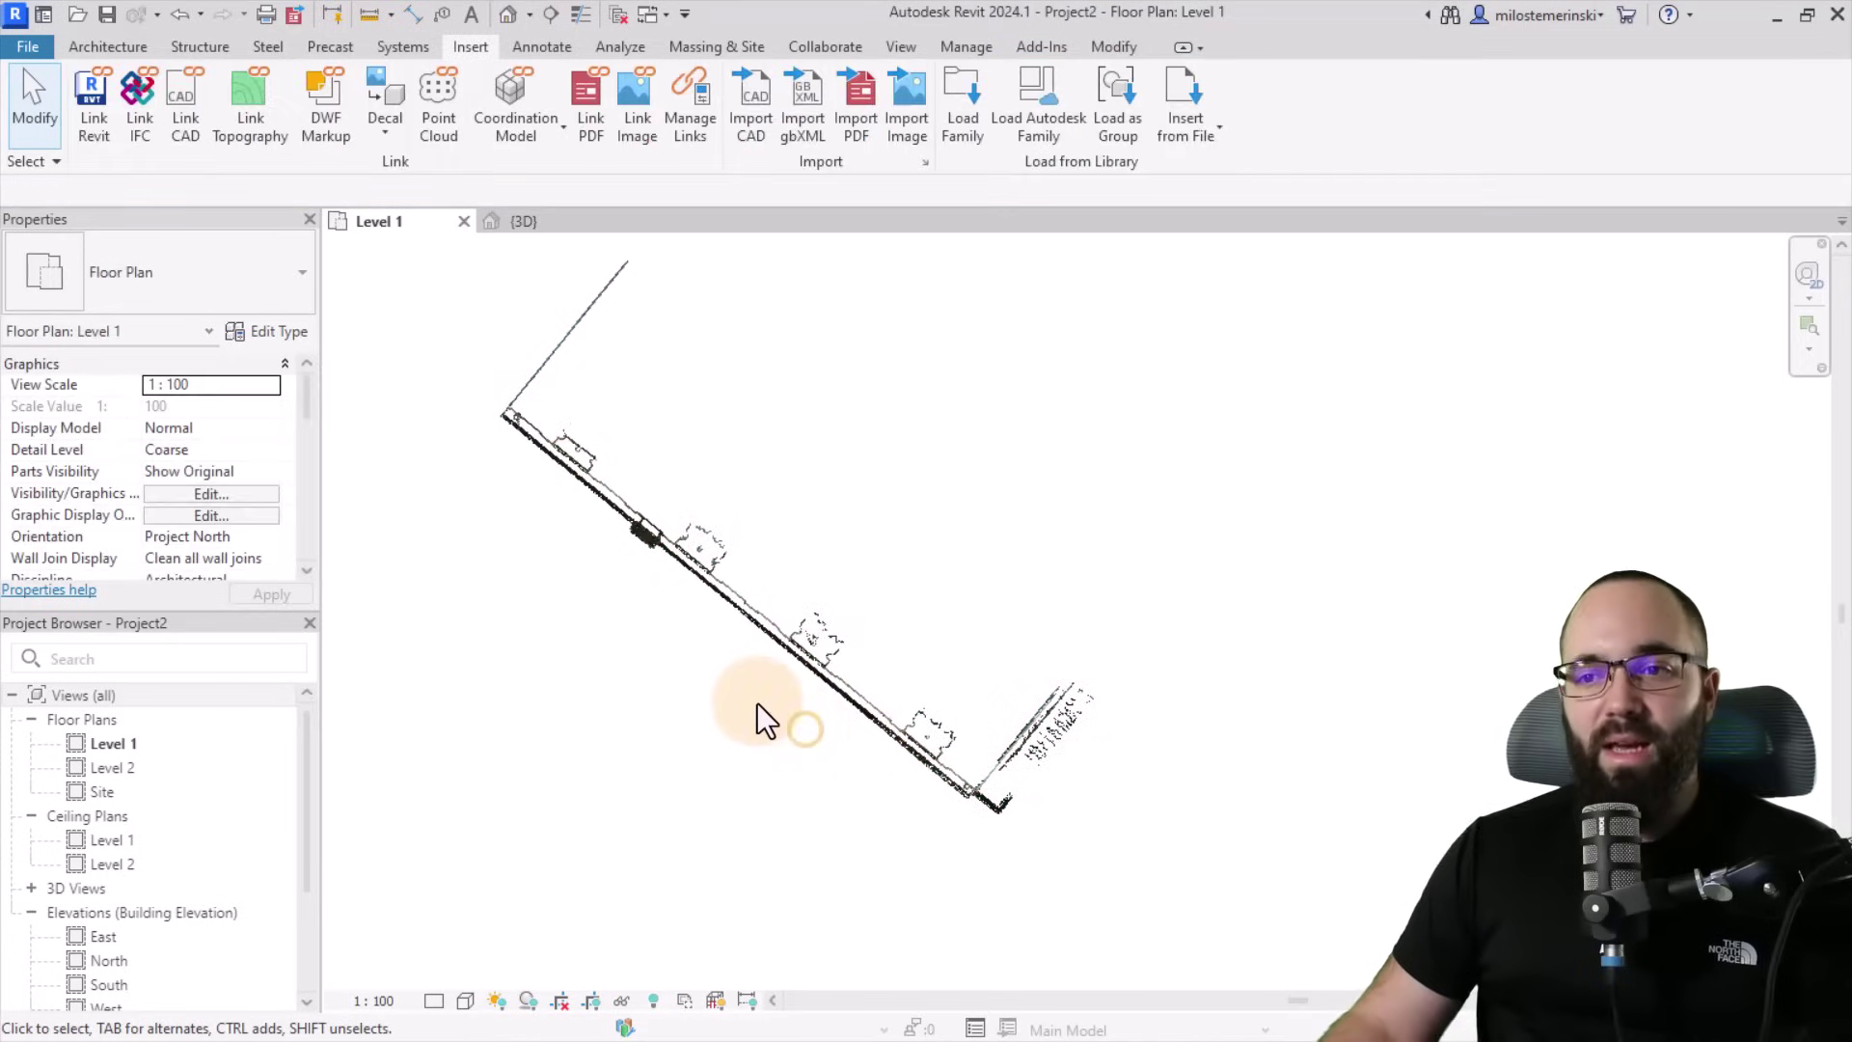
left_click(760, 634)
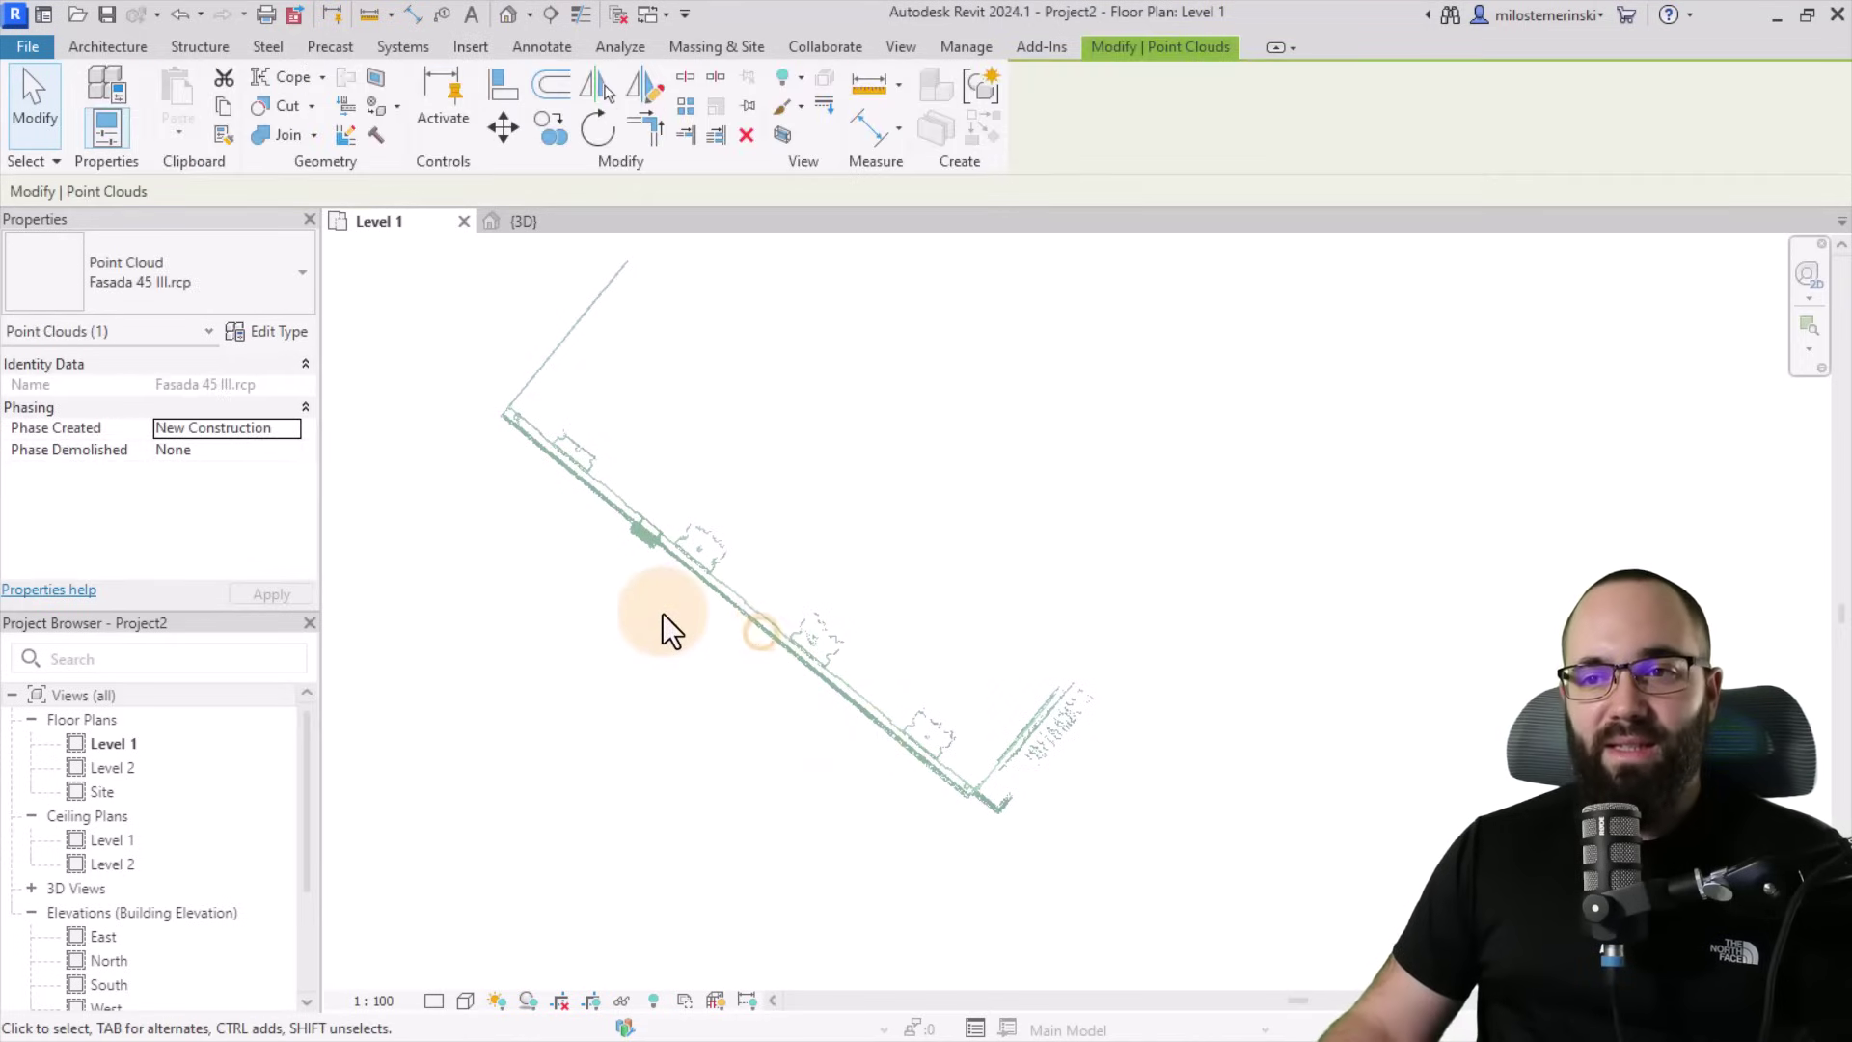
left_click(605, 141)
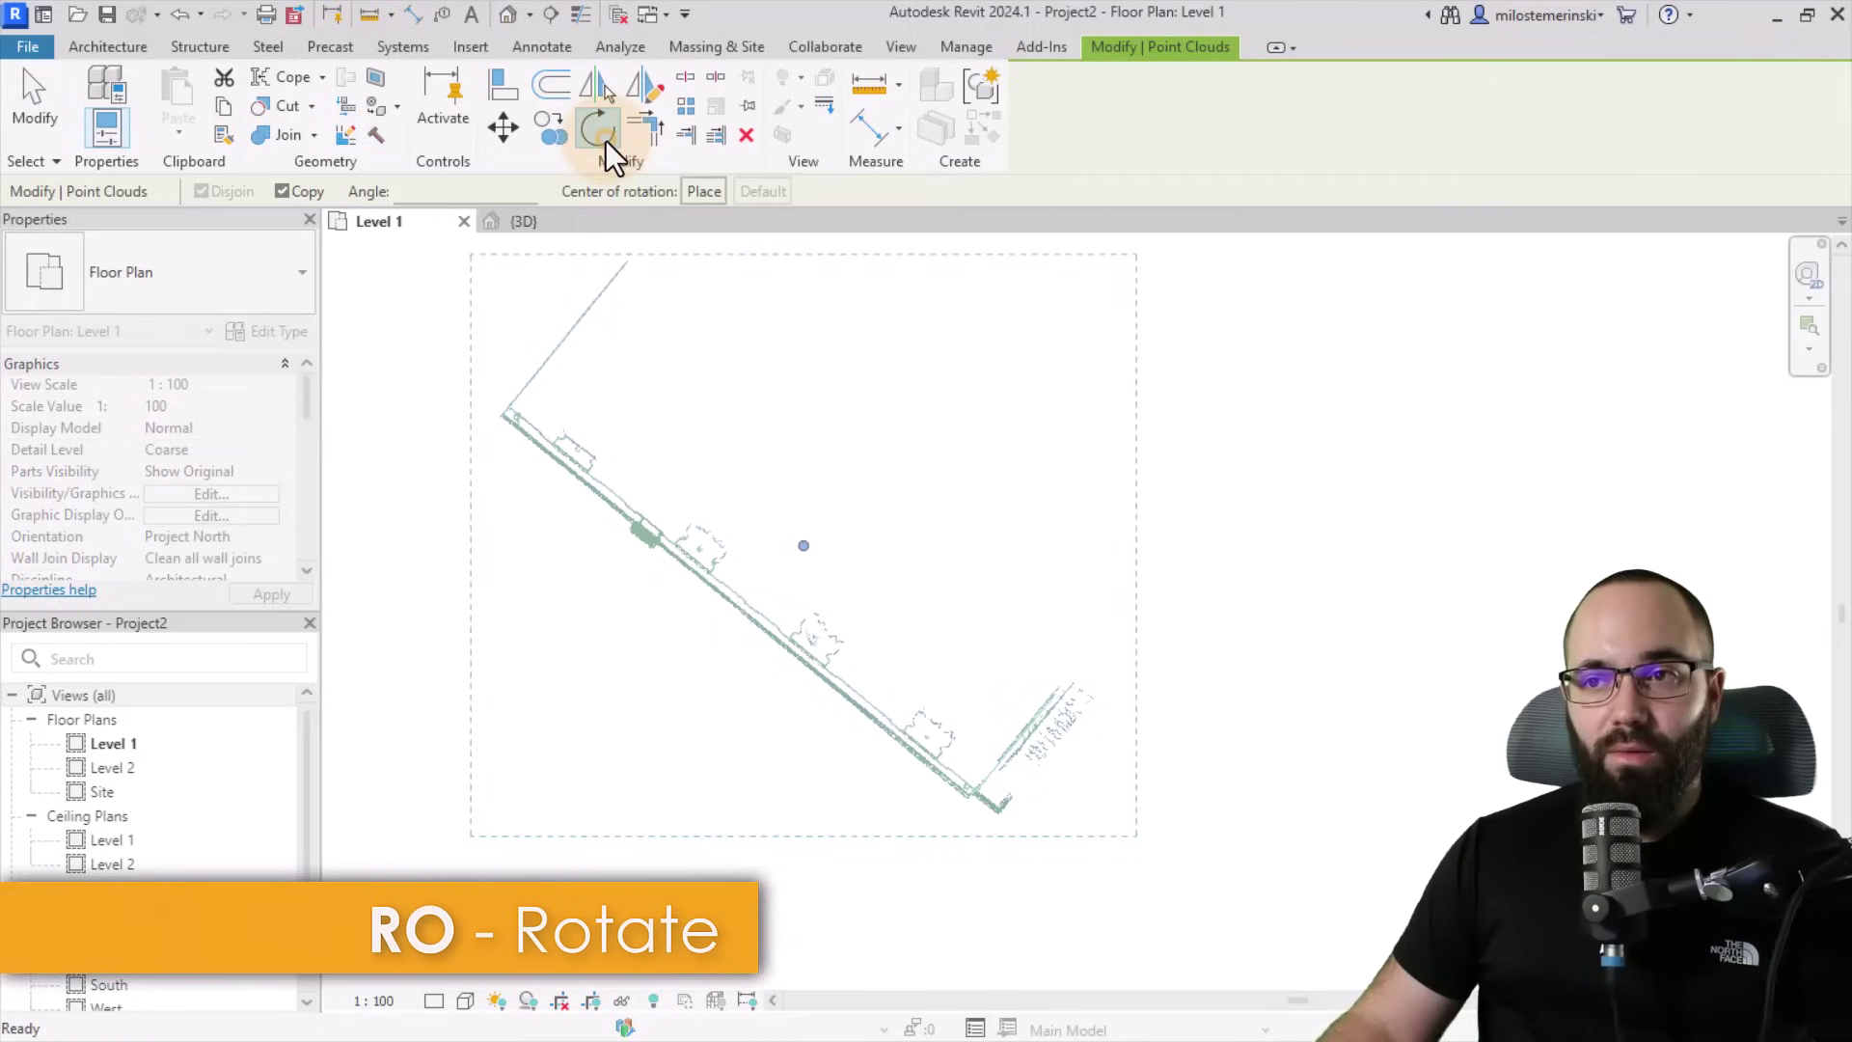
left_click(703, 191)
left_click(308, 196)
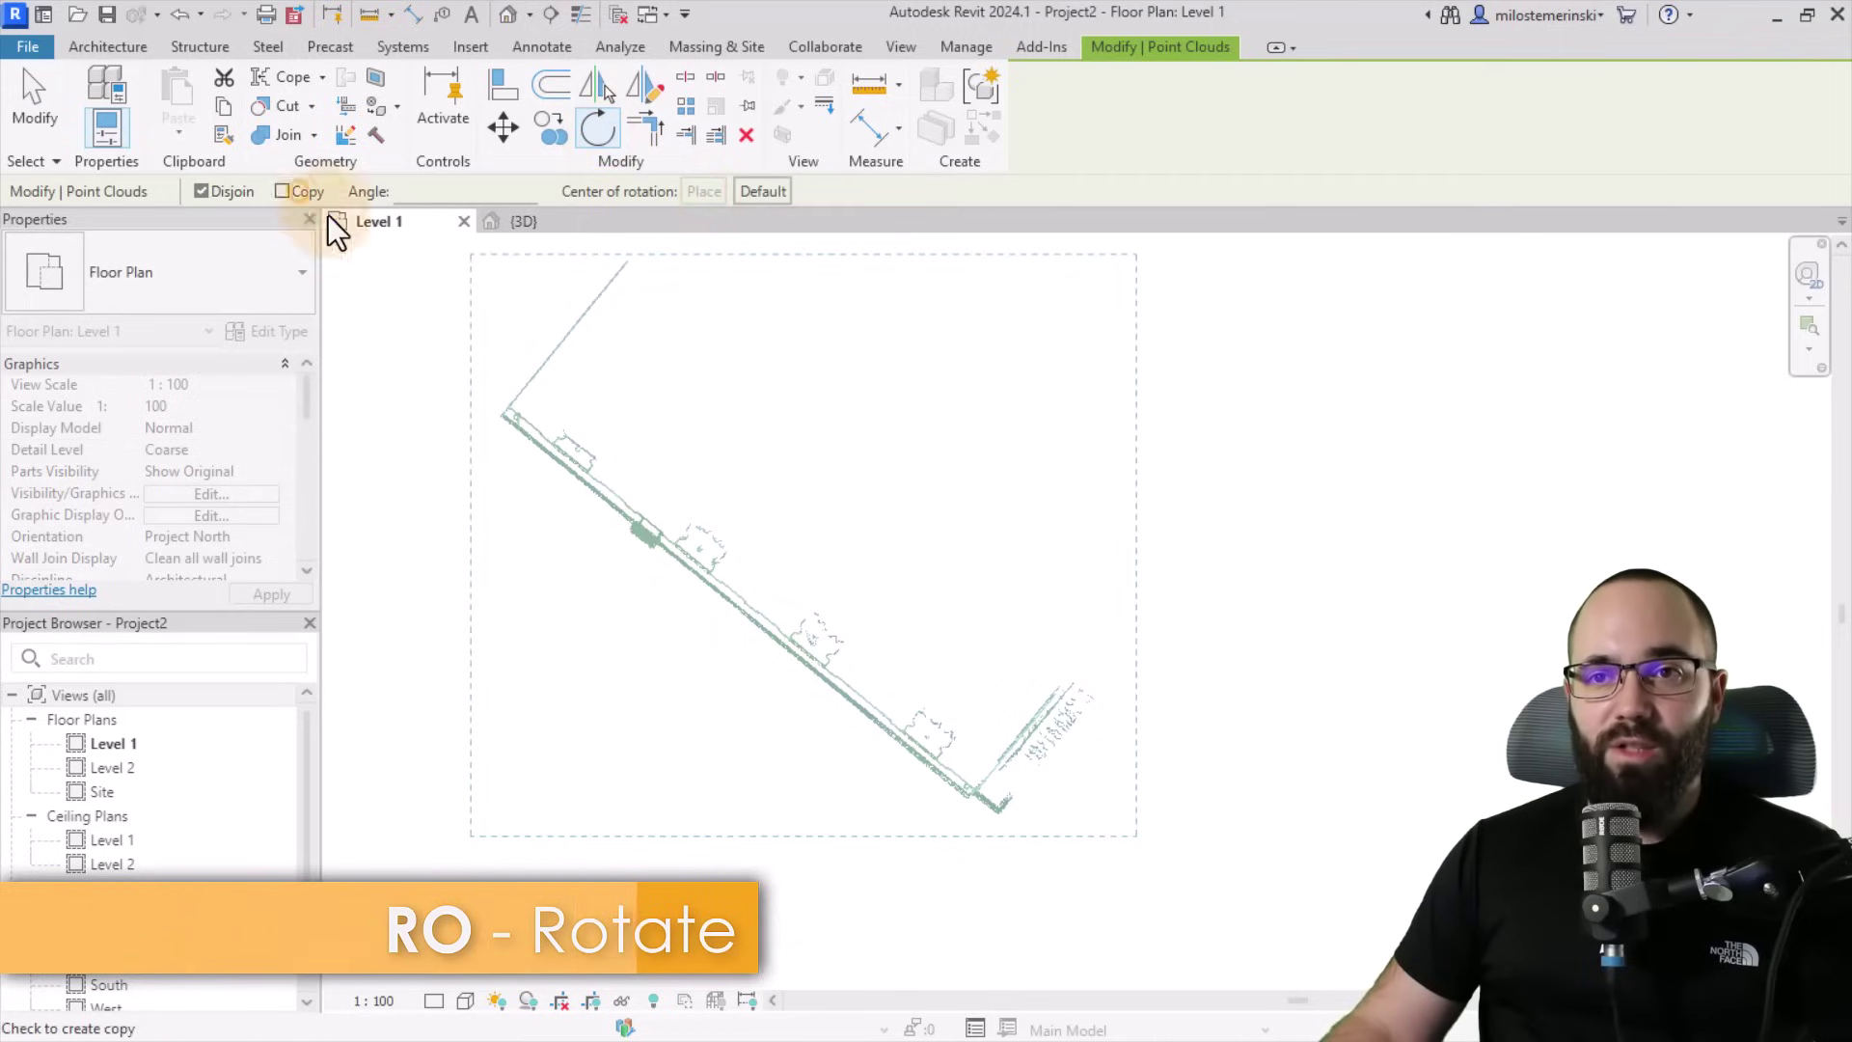
Rotate the cloud about the wall corner so the facade edge lies horizontal.
scroll(487, 411, "up", 3)
scroll(488, 411, "down", 3)
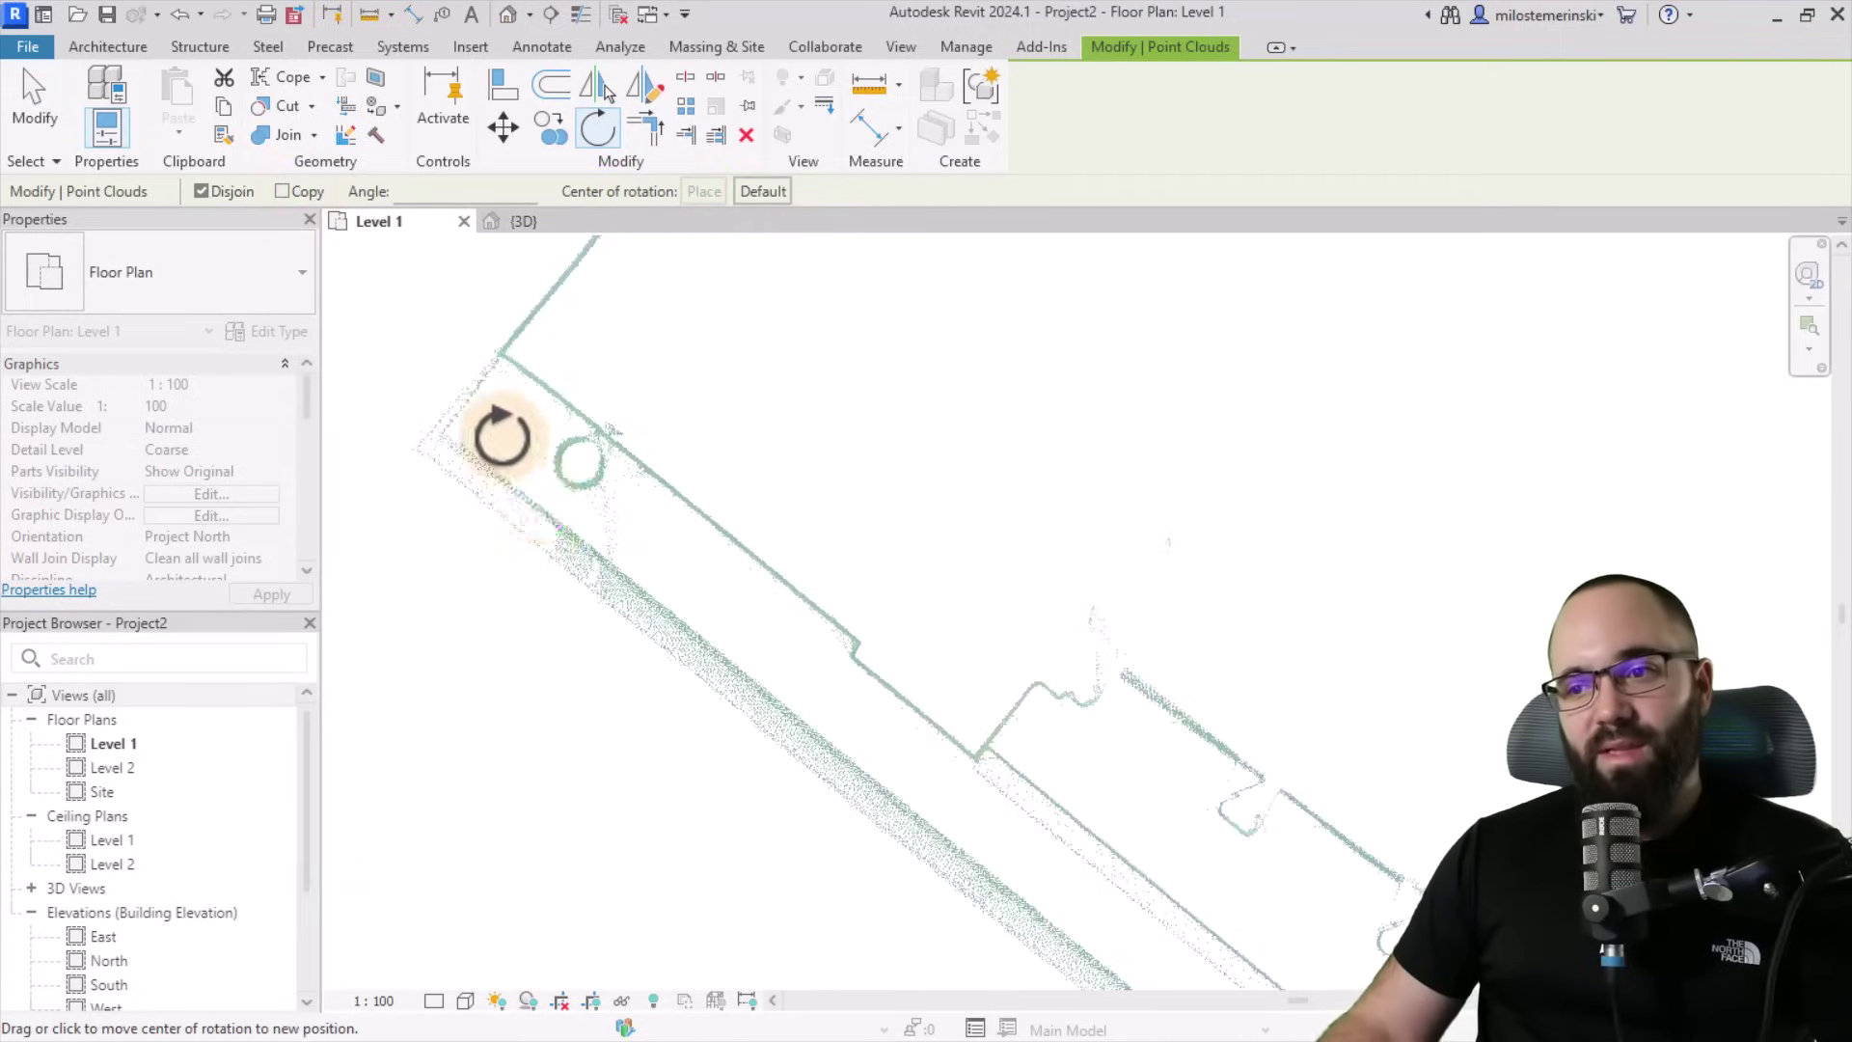
scroll(487, 407, "up", 5)
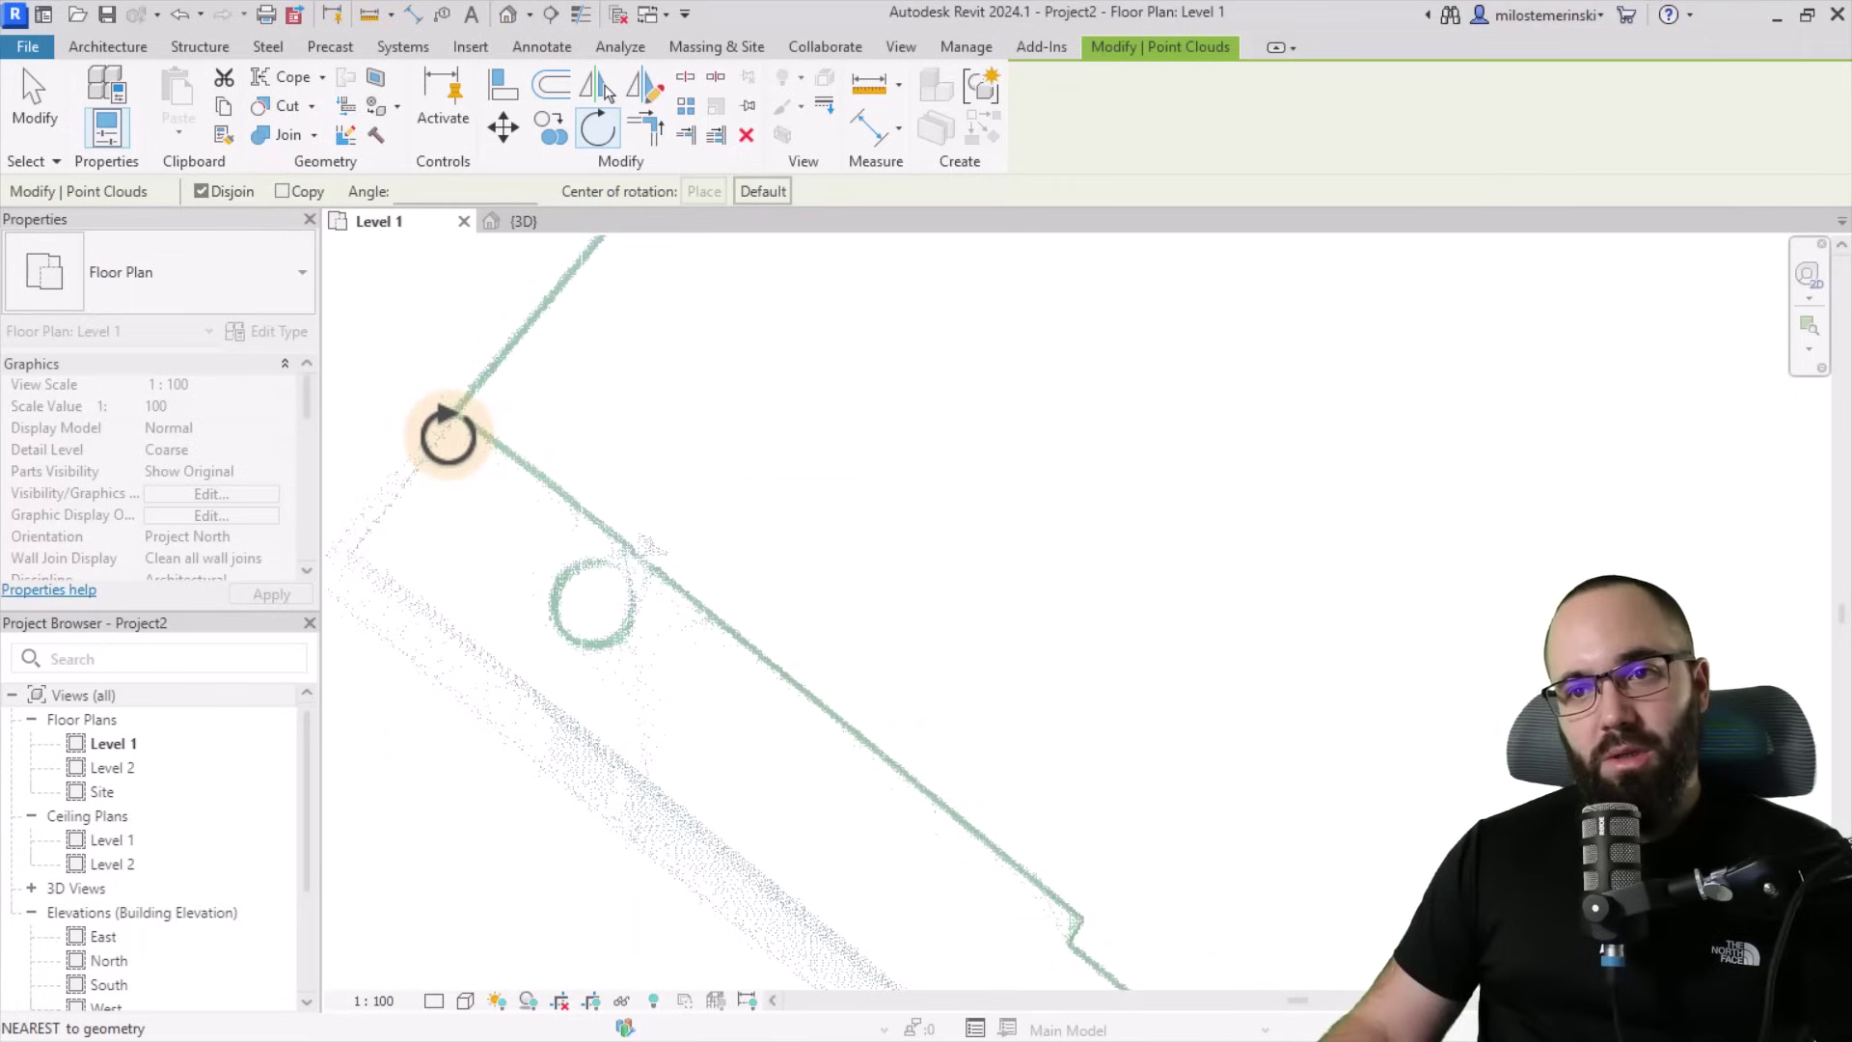
left_click(459, 409)
left_click(584, 501)
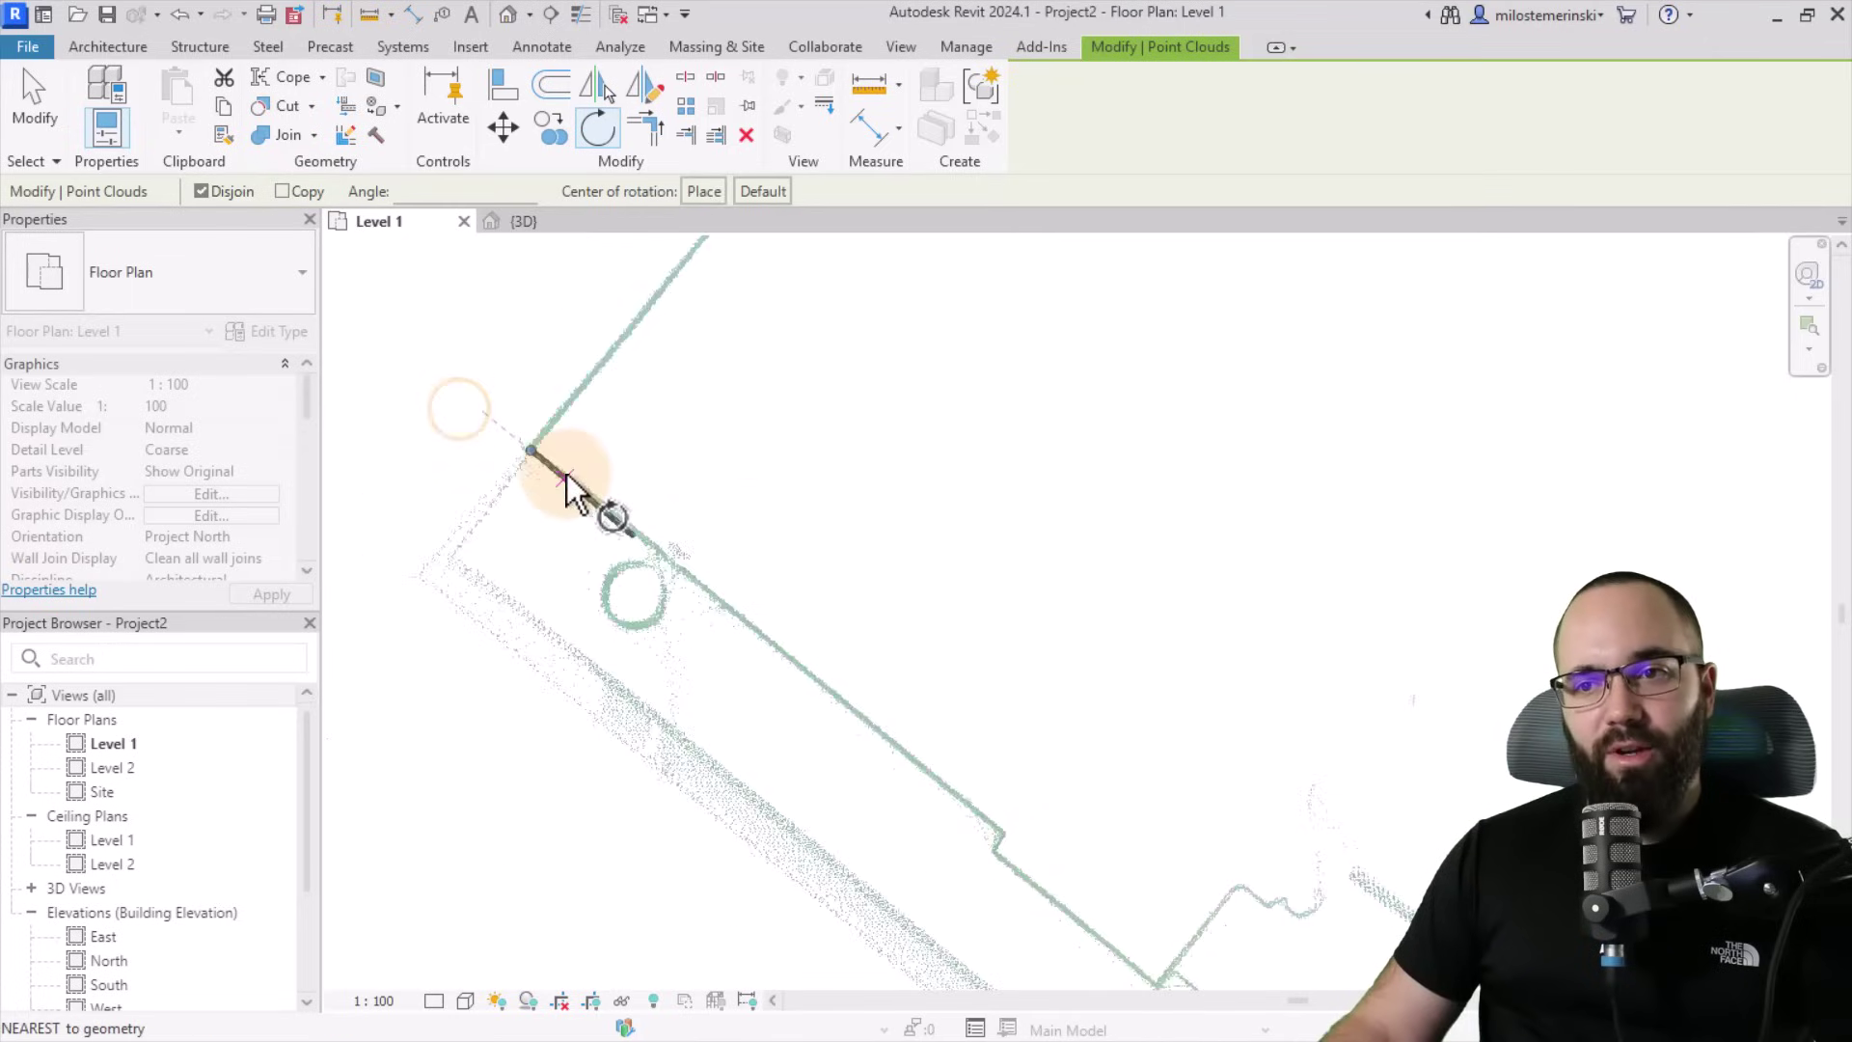
scroll(940, 816, "up", 5)
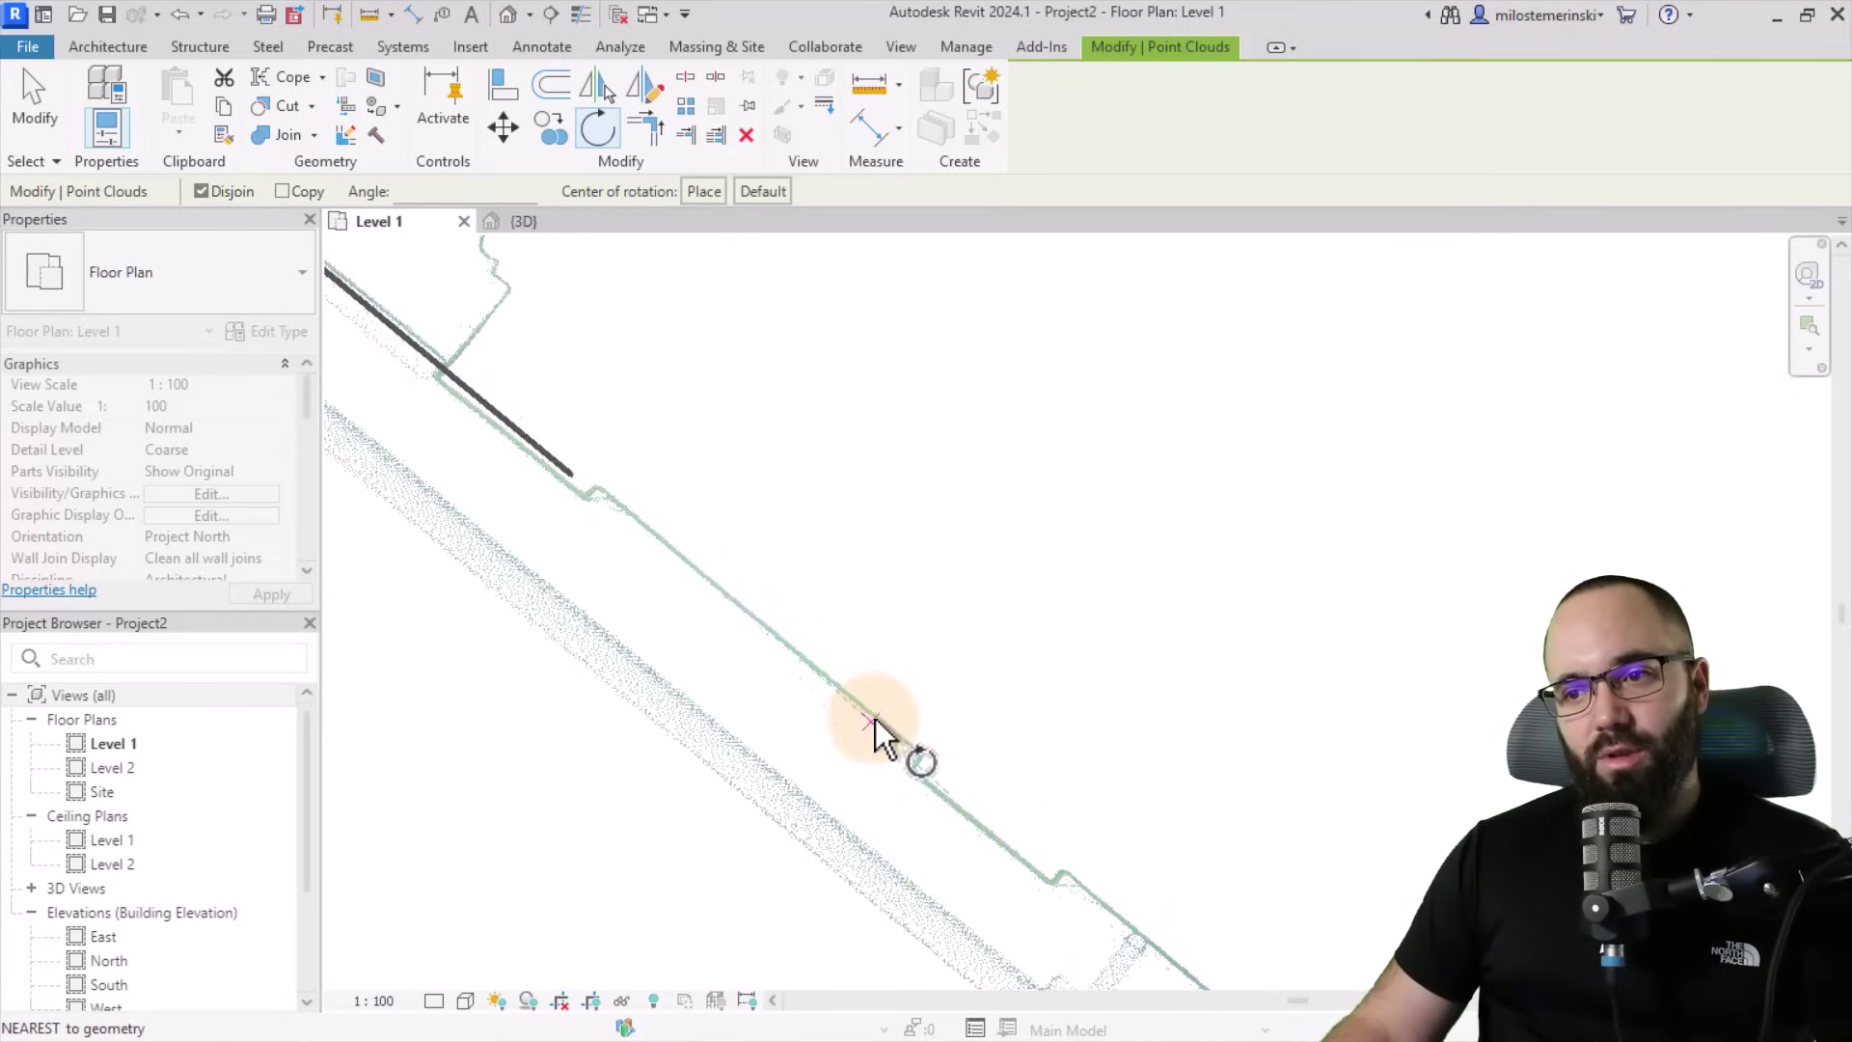
left_click(727, 599)
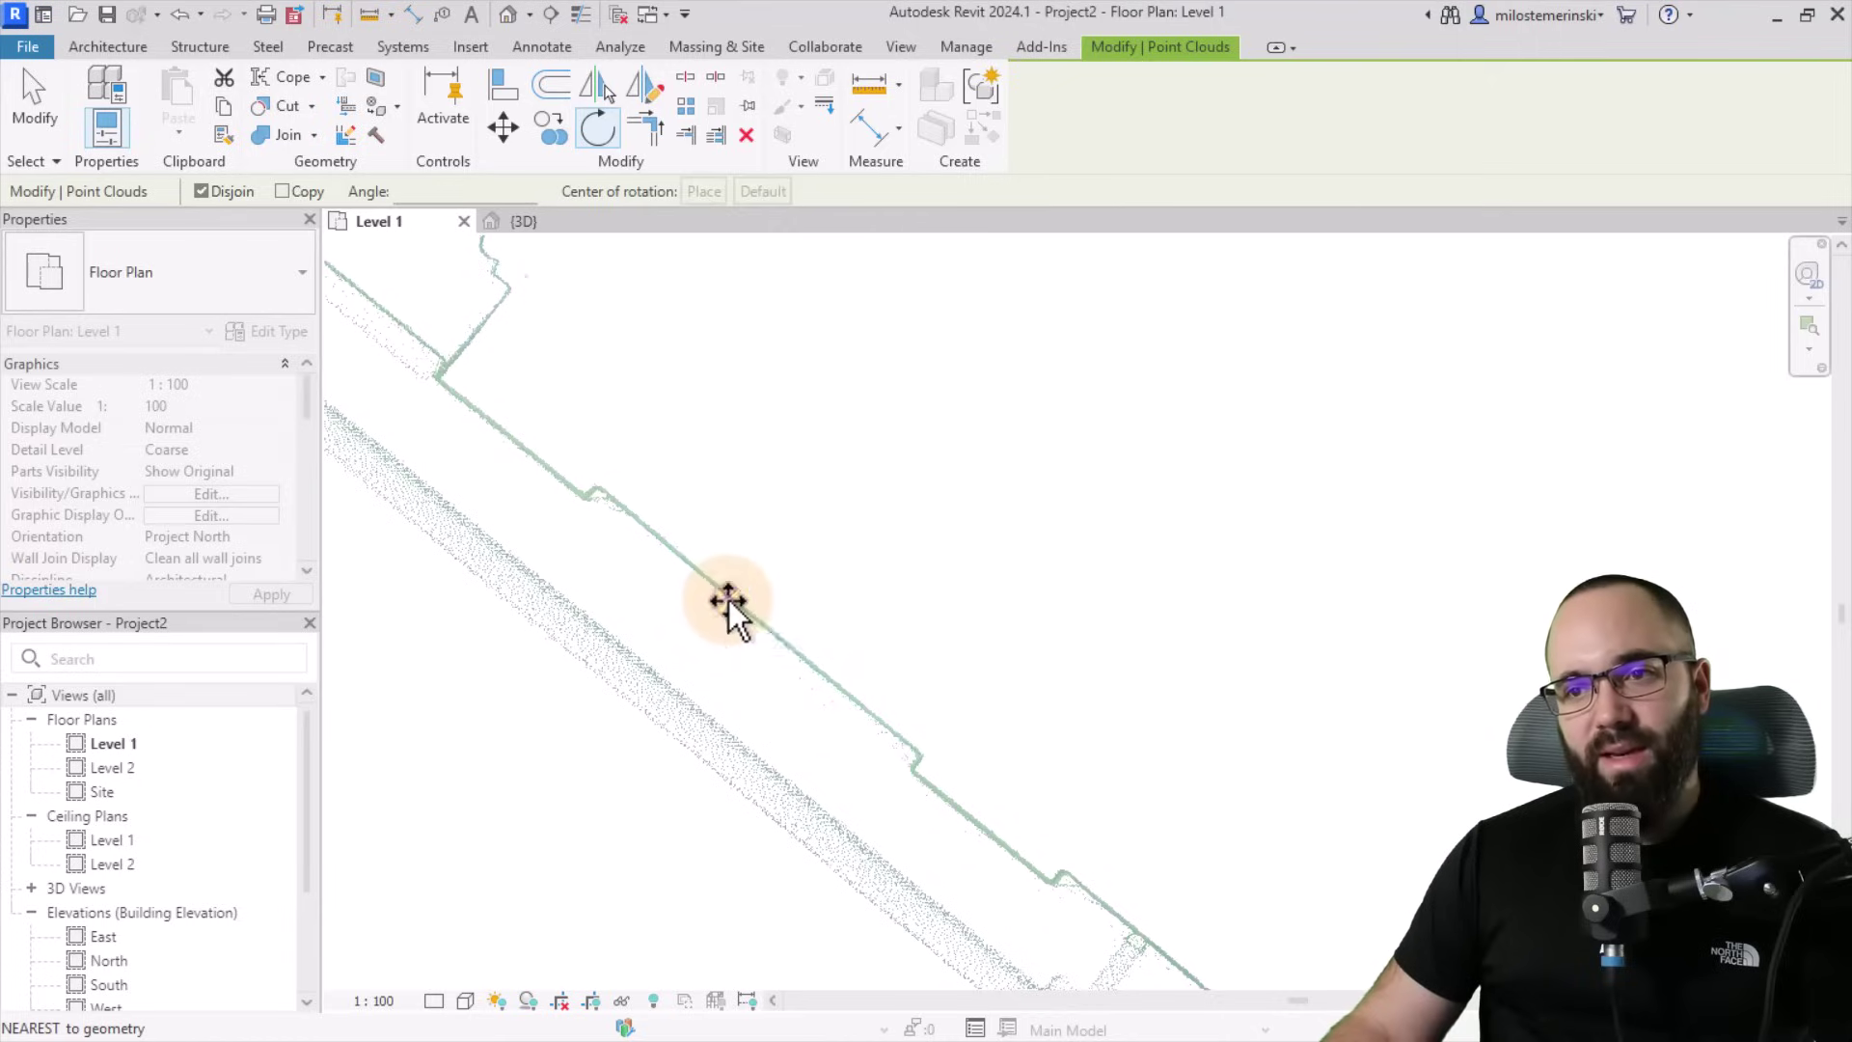
scroll(728, 599, "down", 4)
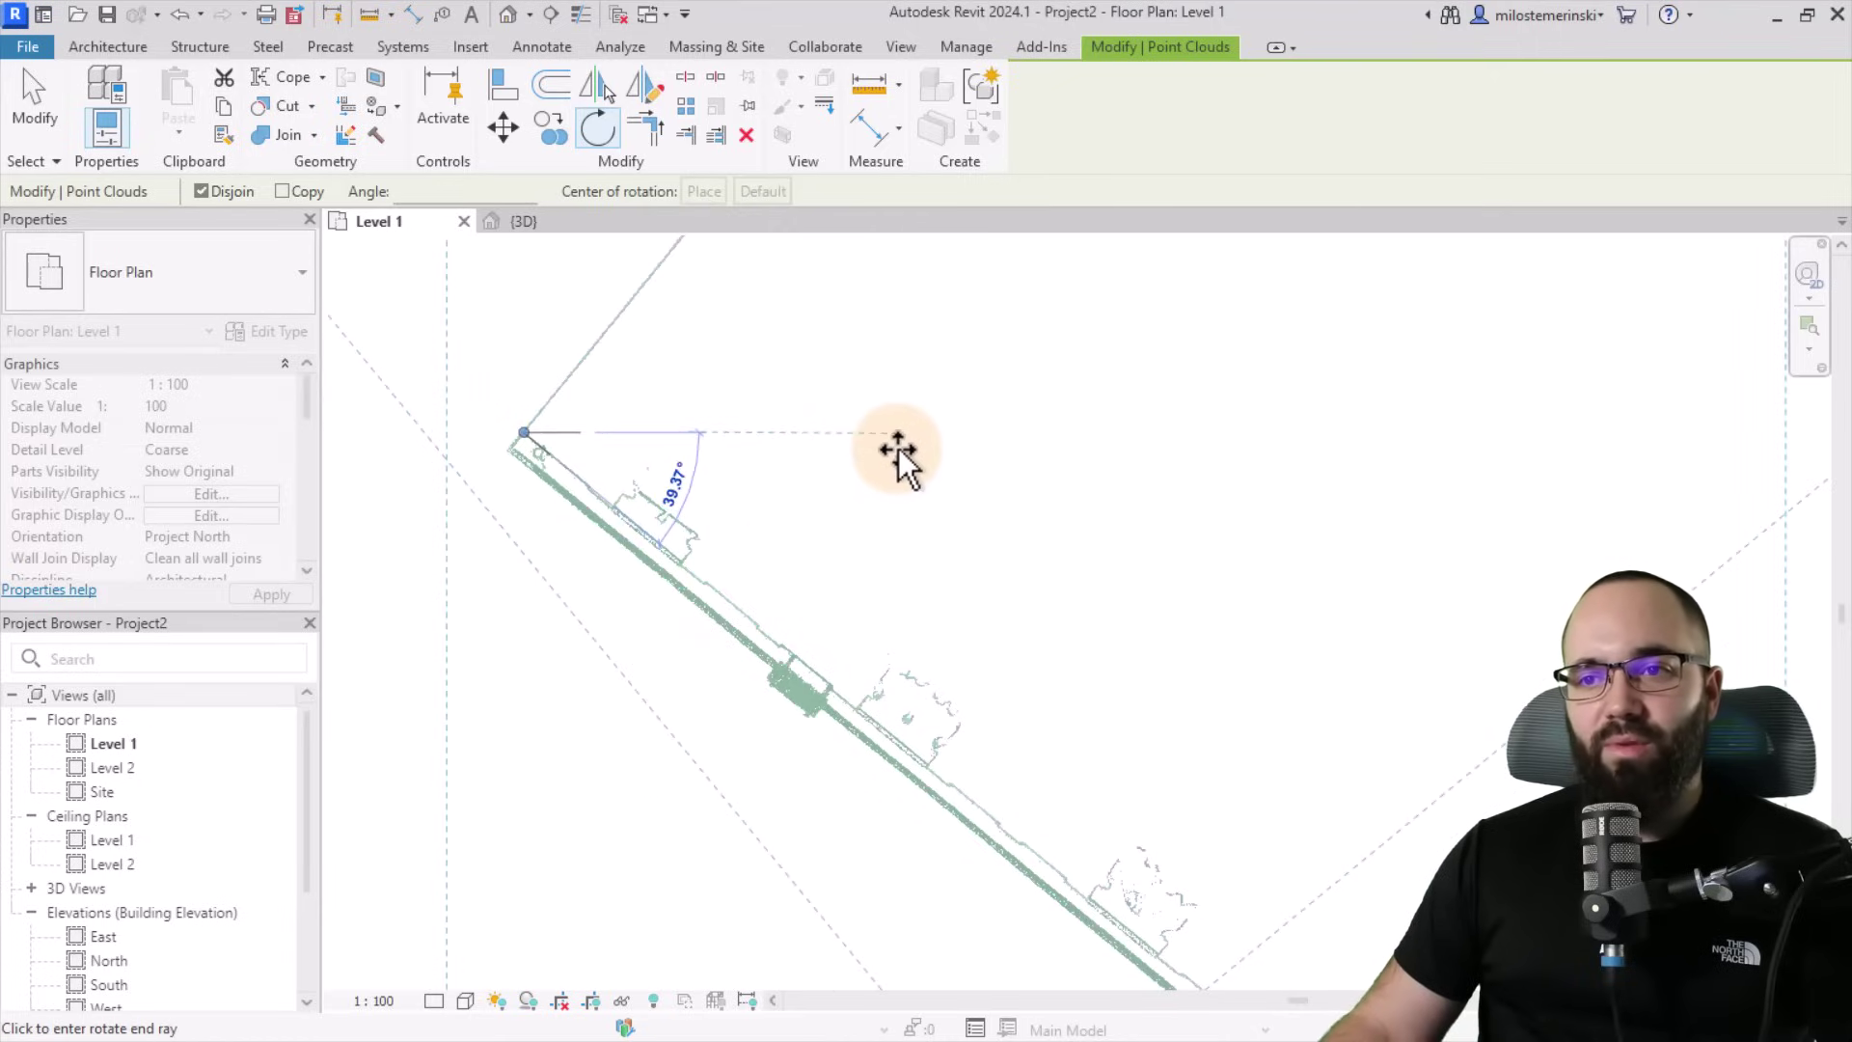
left_click(900, 442)
scroll(608, 715, "down", 6)
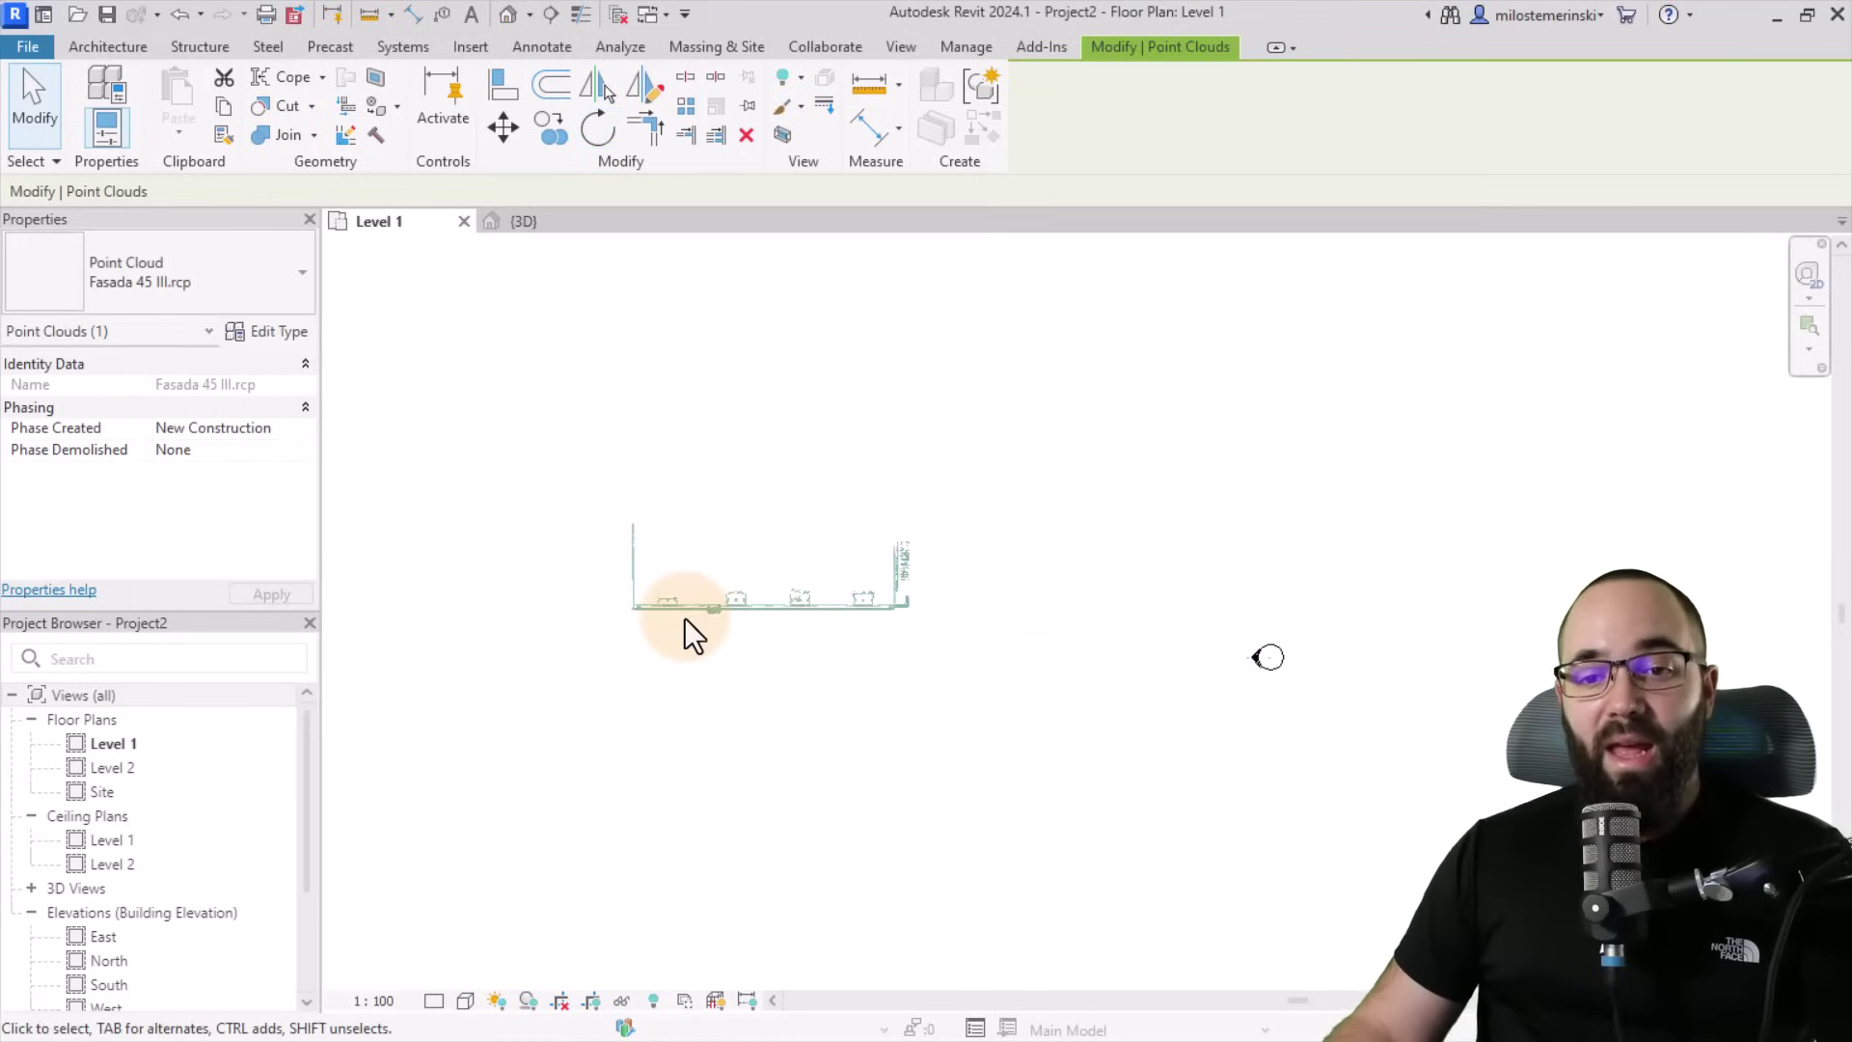
double_click(117, 986)
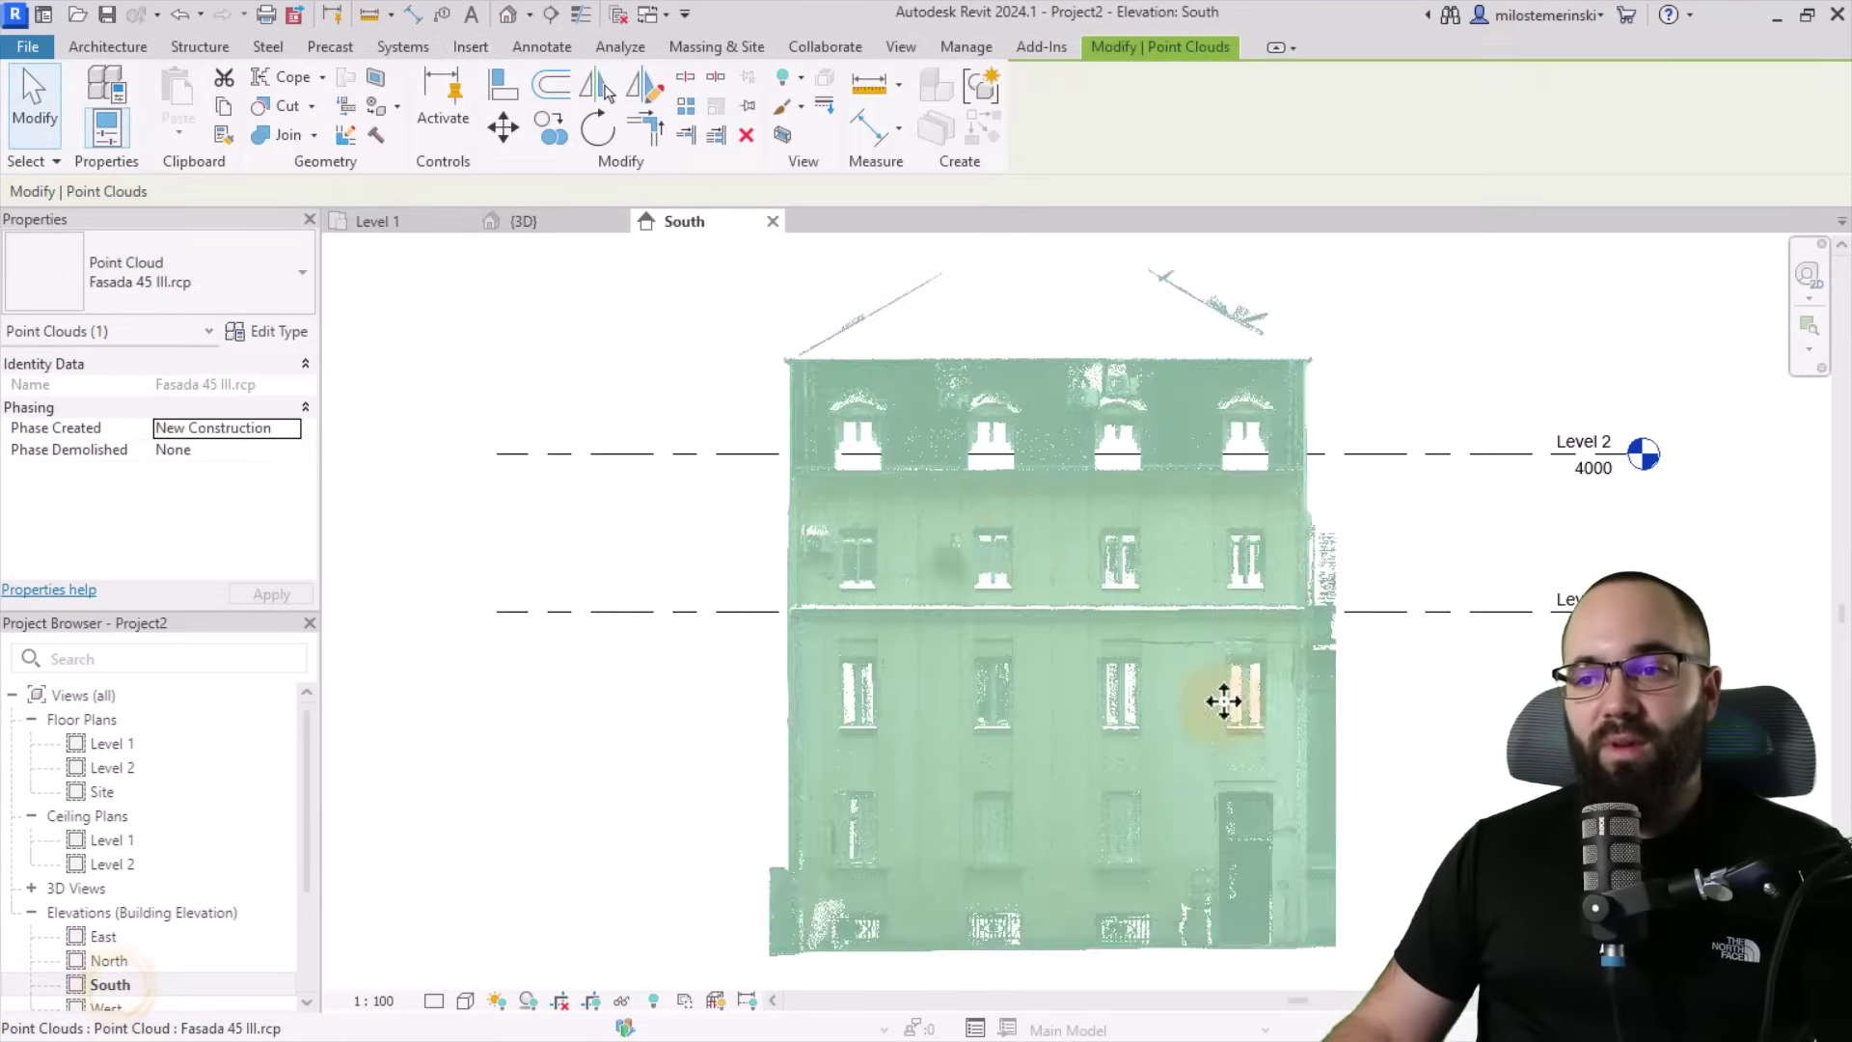
scroll(963, 530, "down", 3)
middle_click_drag(1259, 700, 1019, 720)
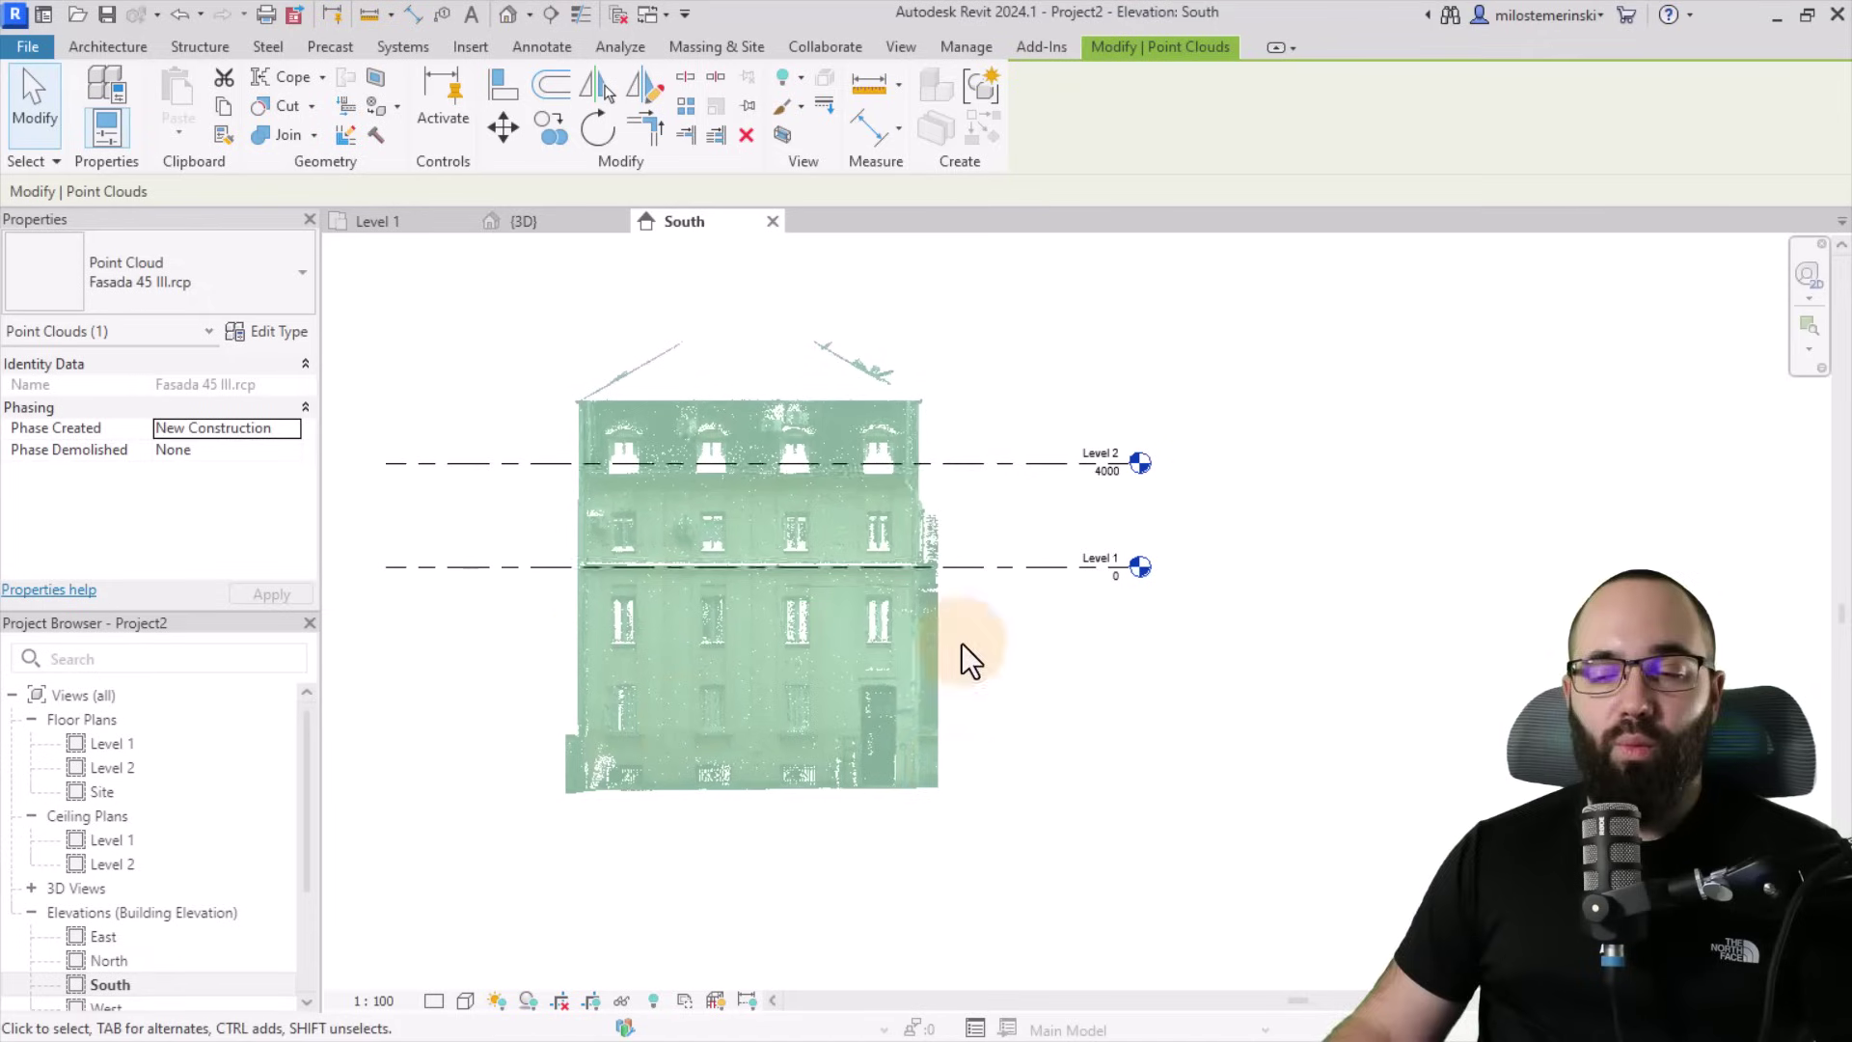
left_click(702, 884)
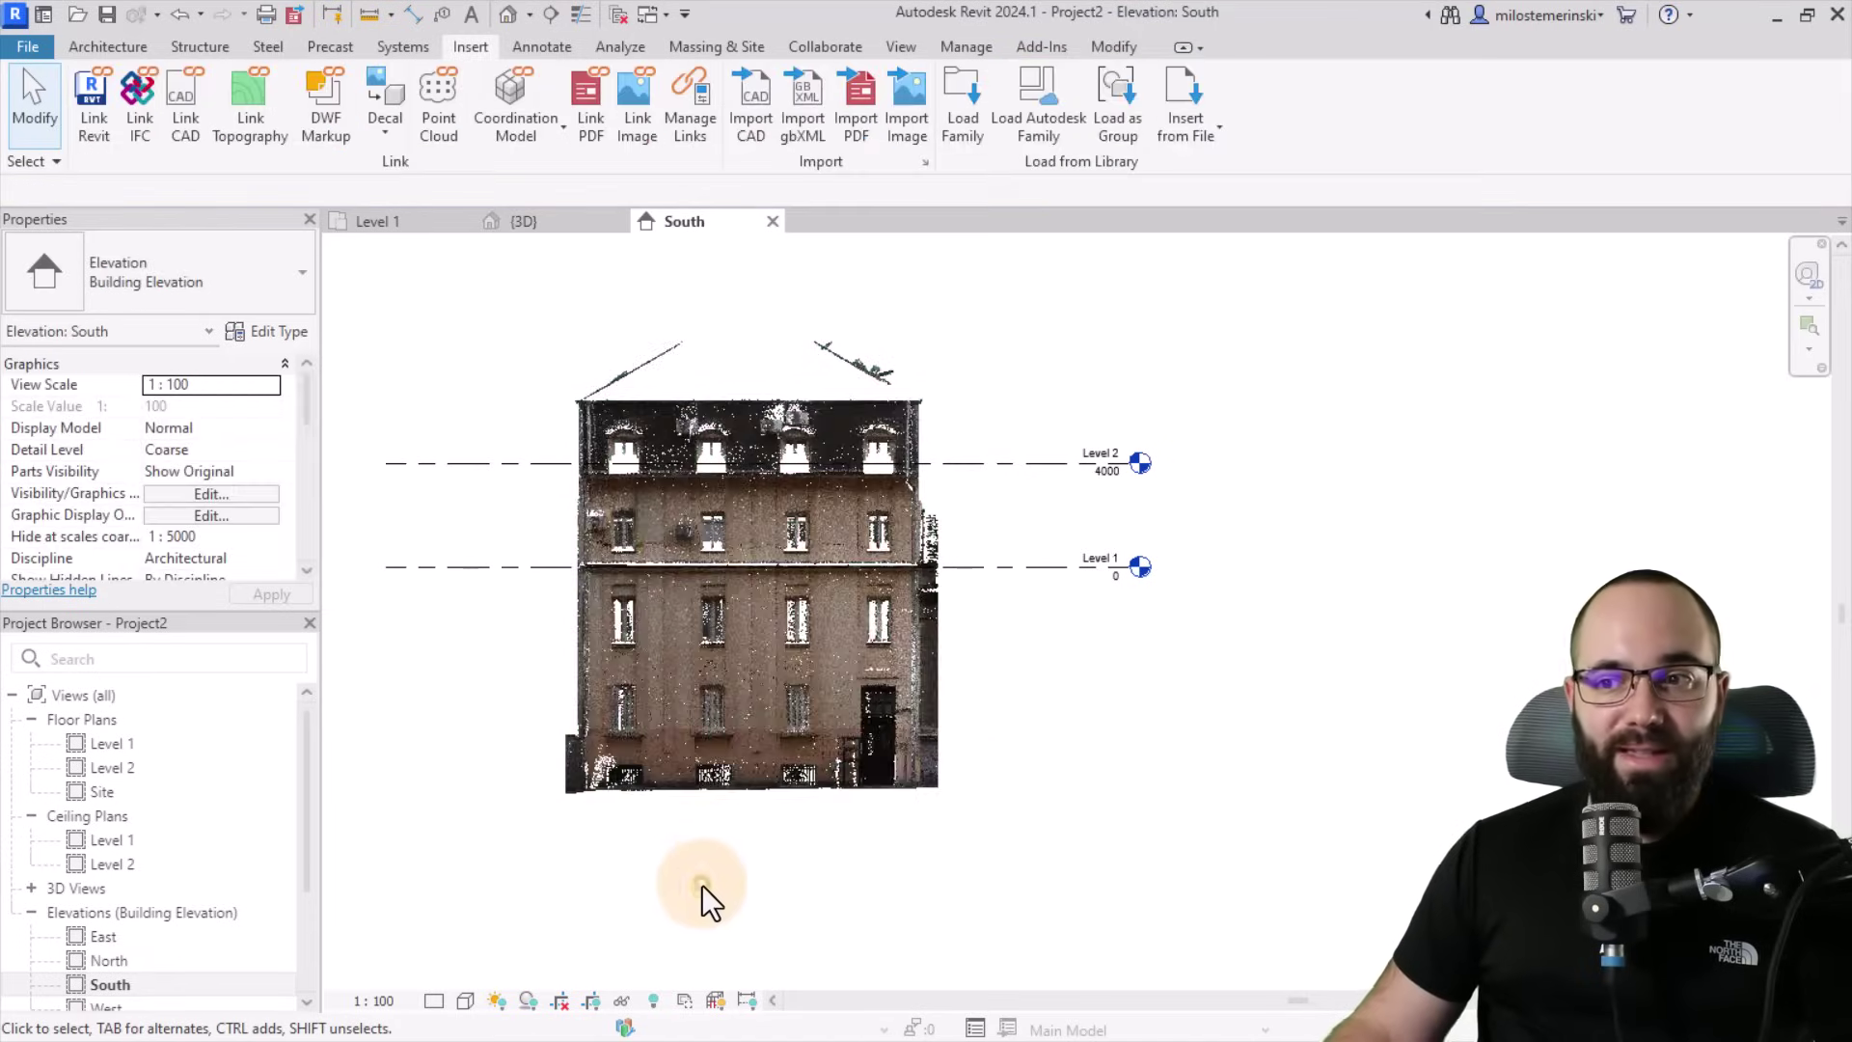
left_click(709, 760)
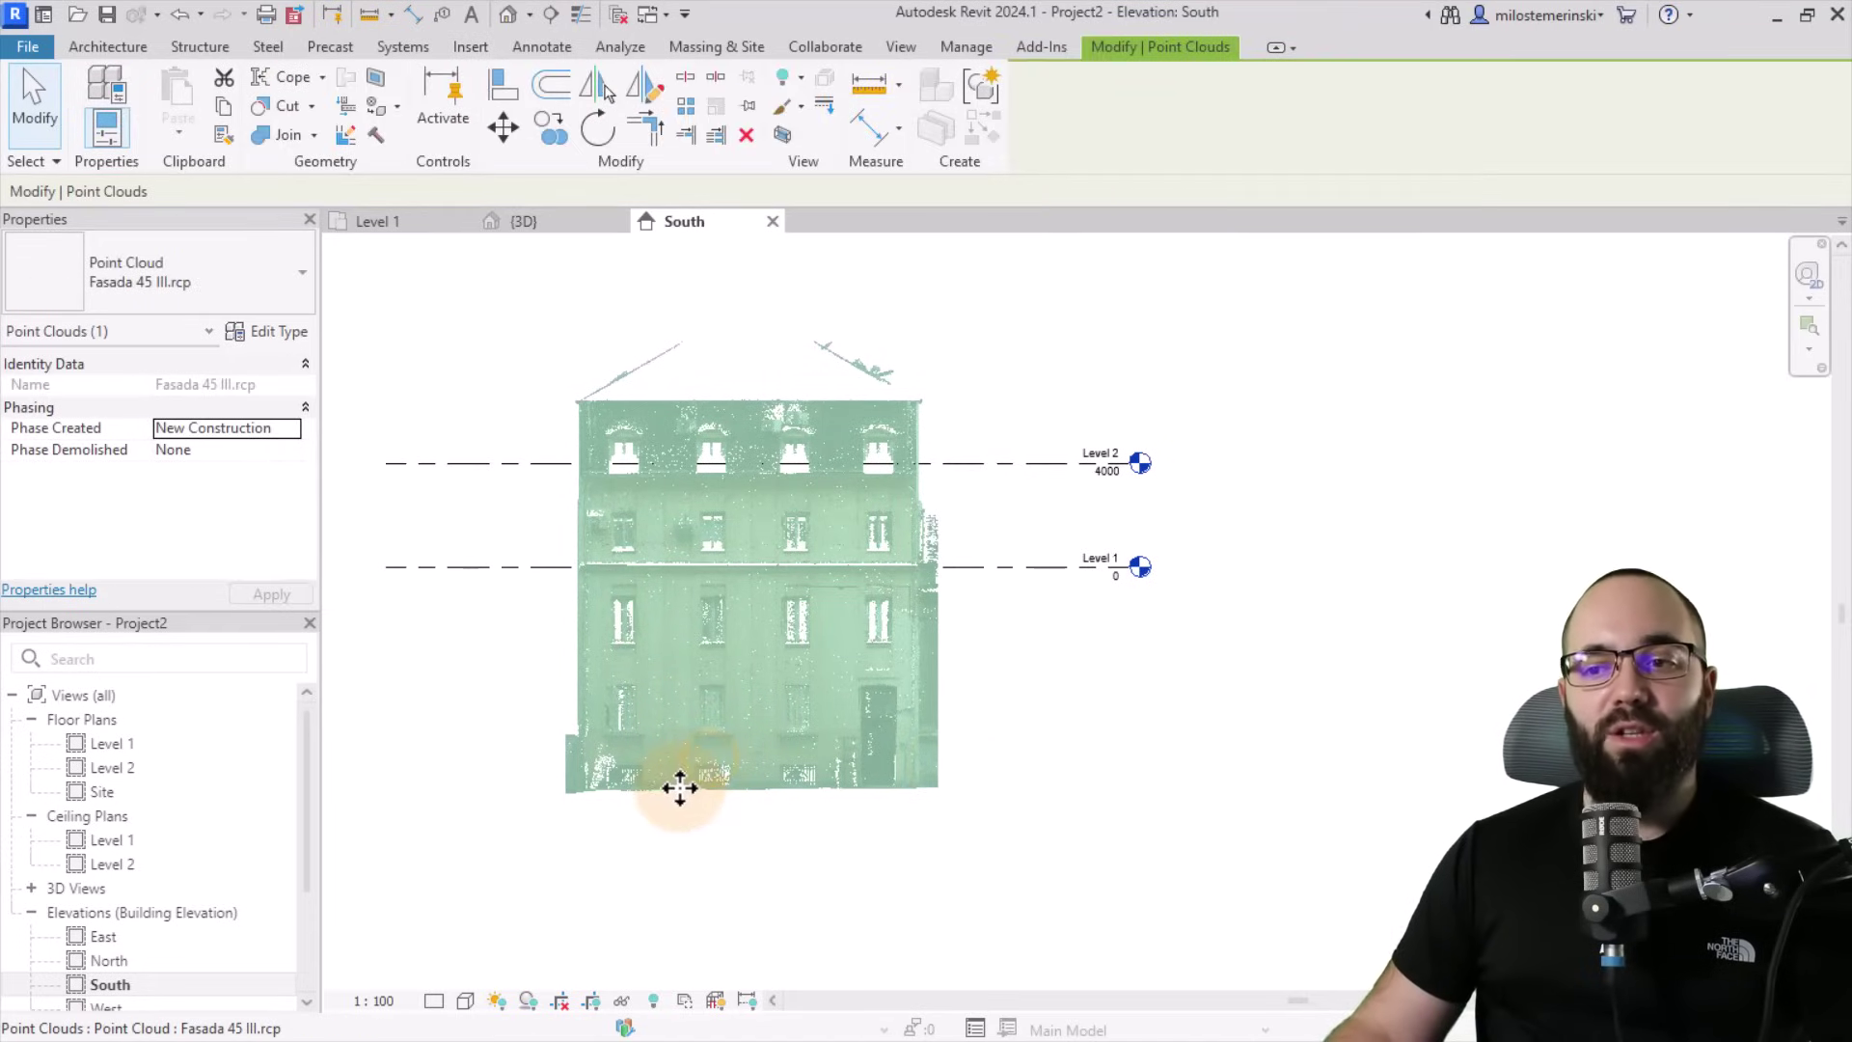
left_click(1011, 731)
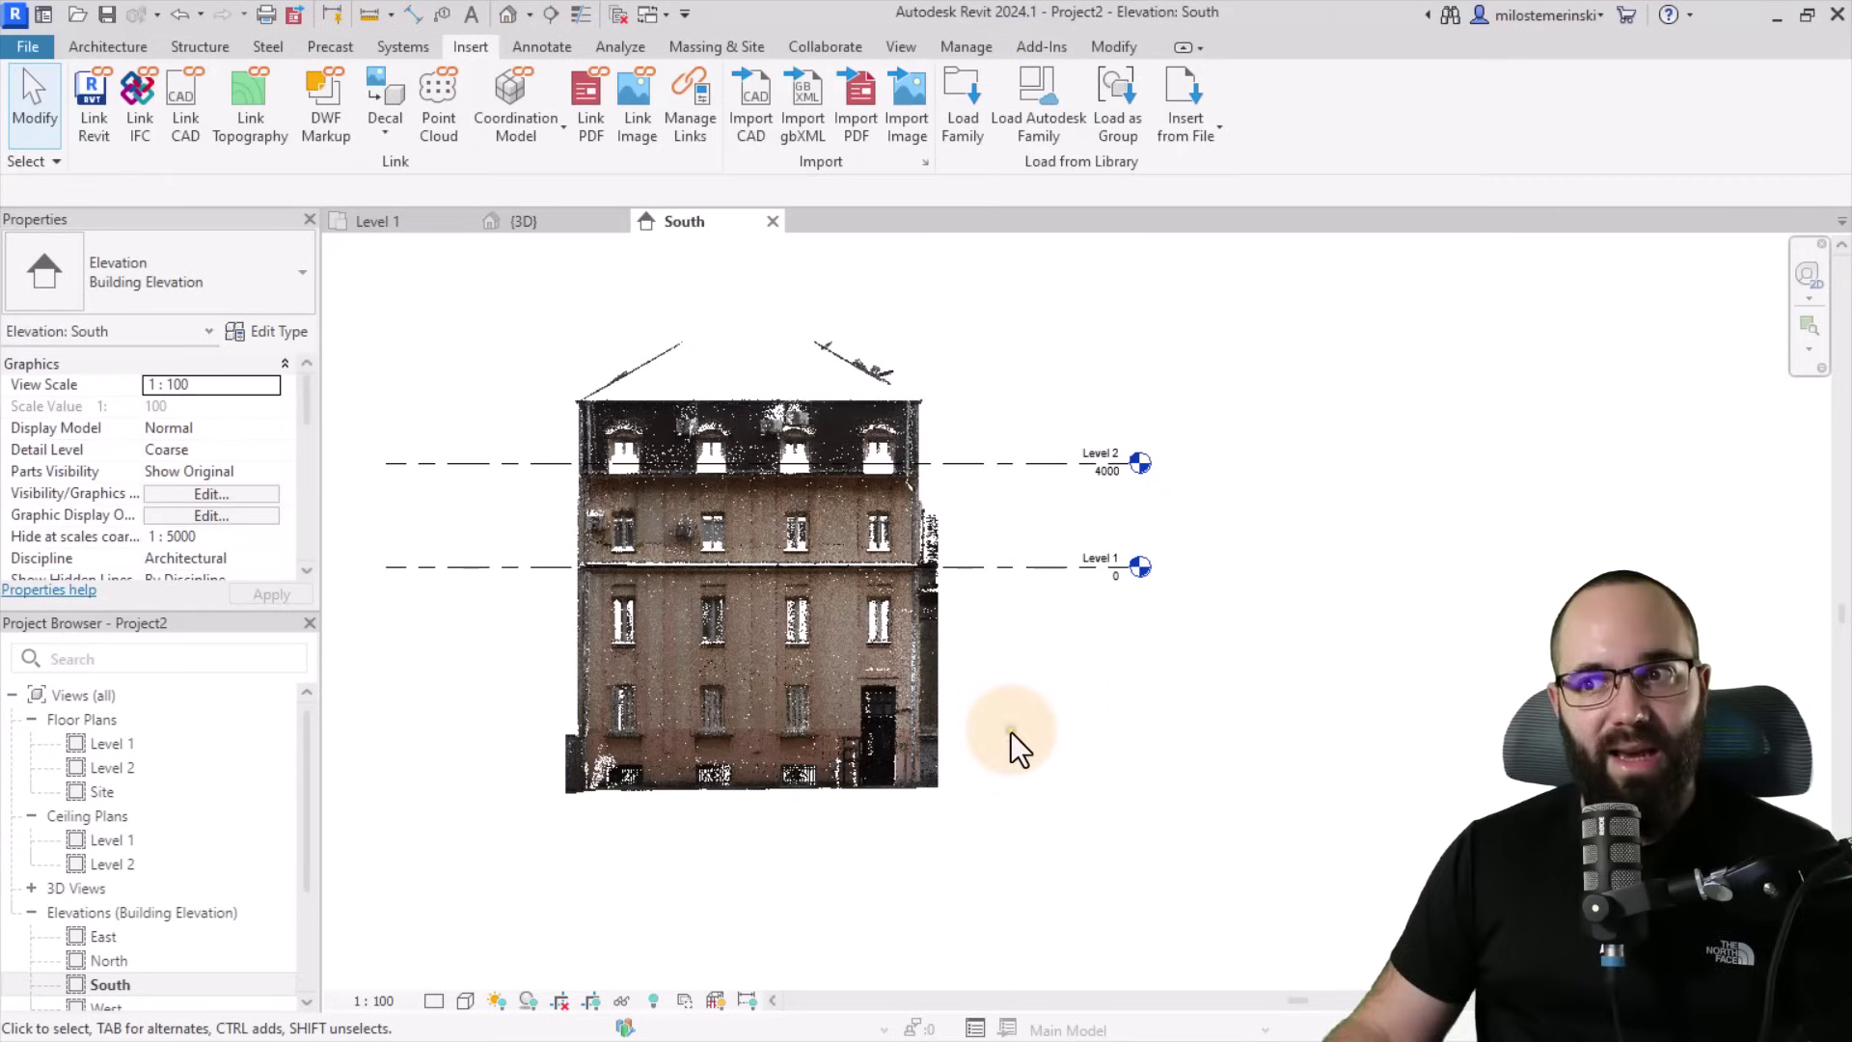
left_click(928, 783)
scroll(868, 783, "up", 2)
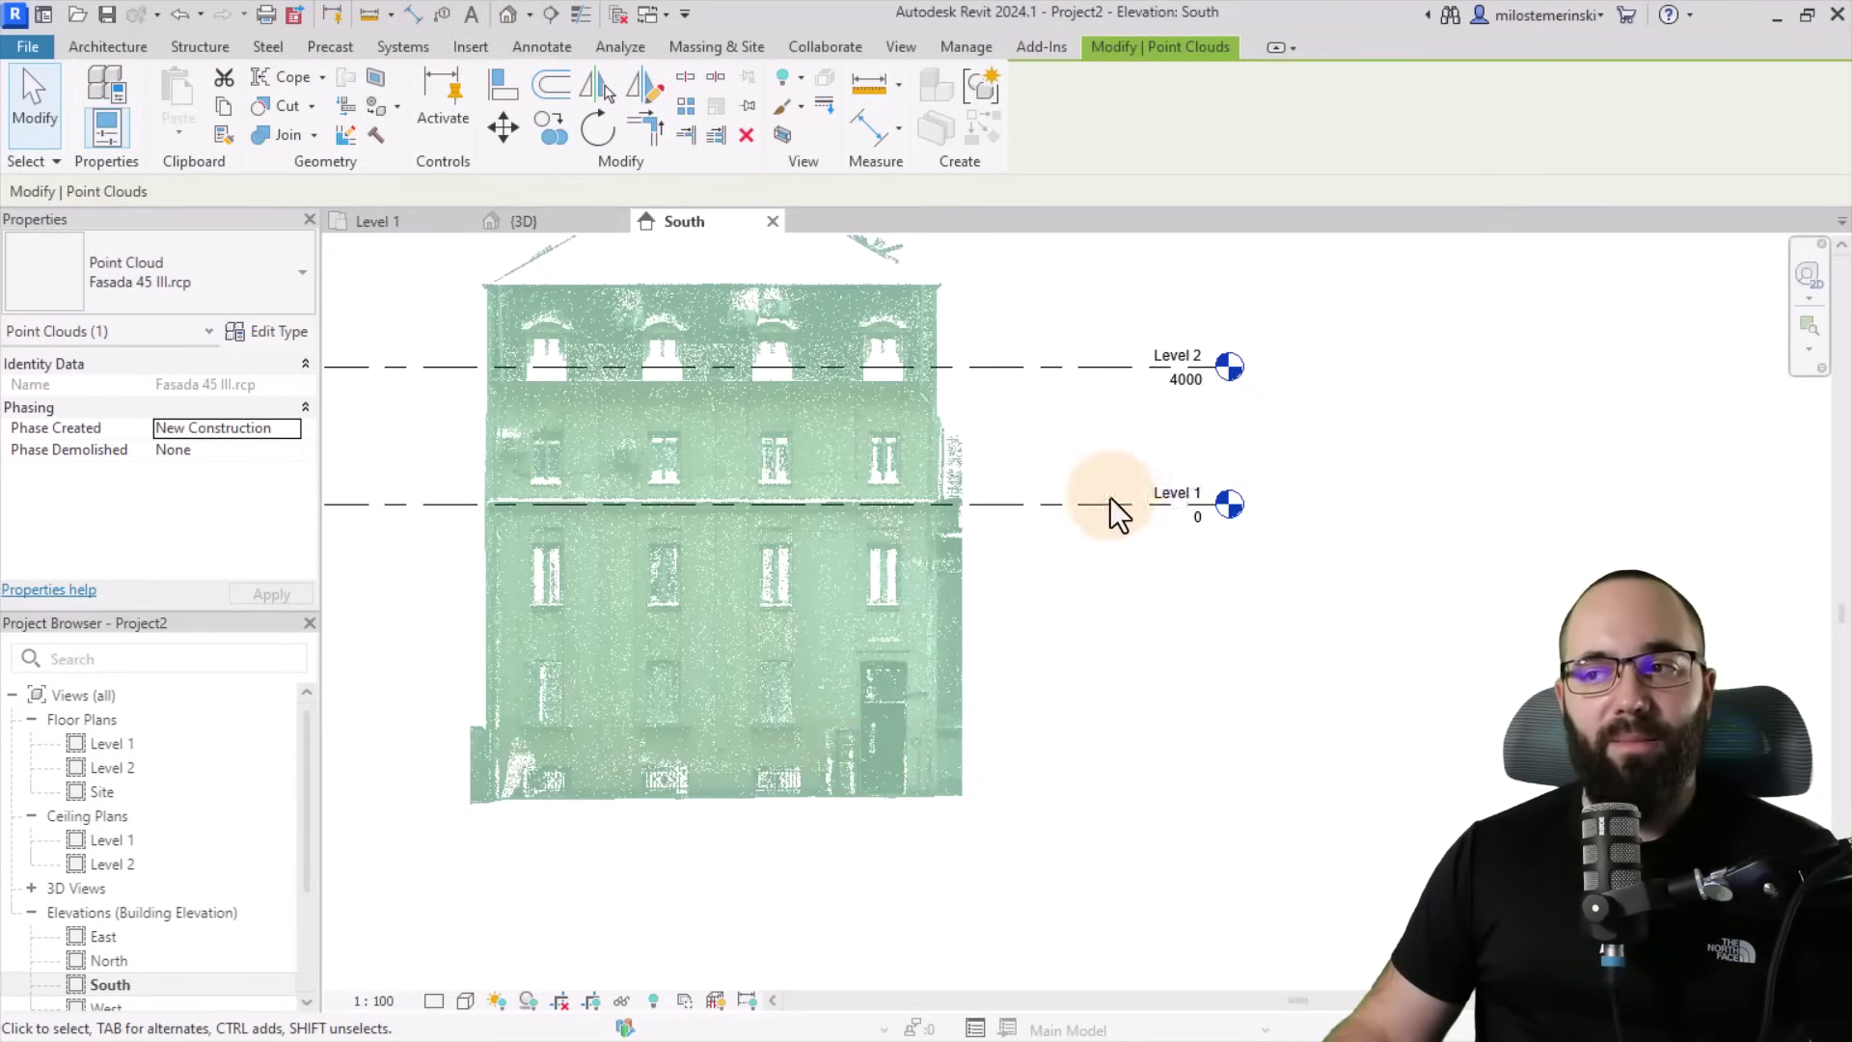
left_click(1065, 542)
left_click(845, 698)
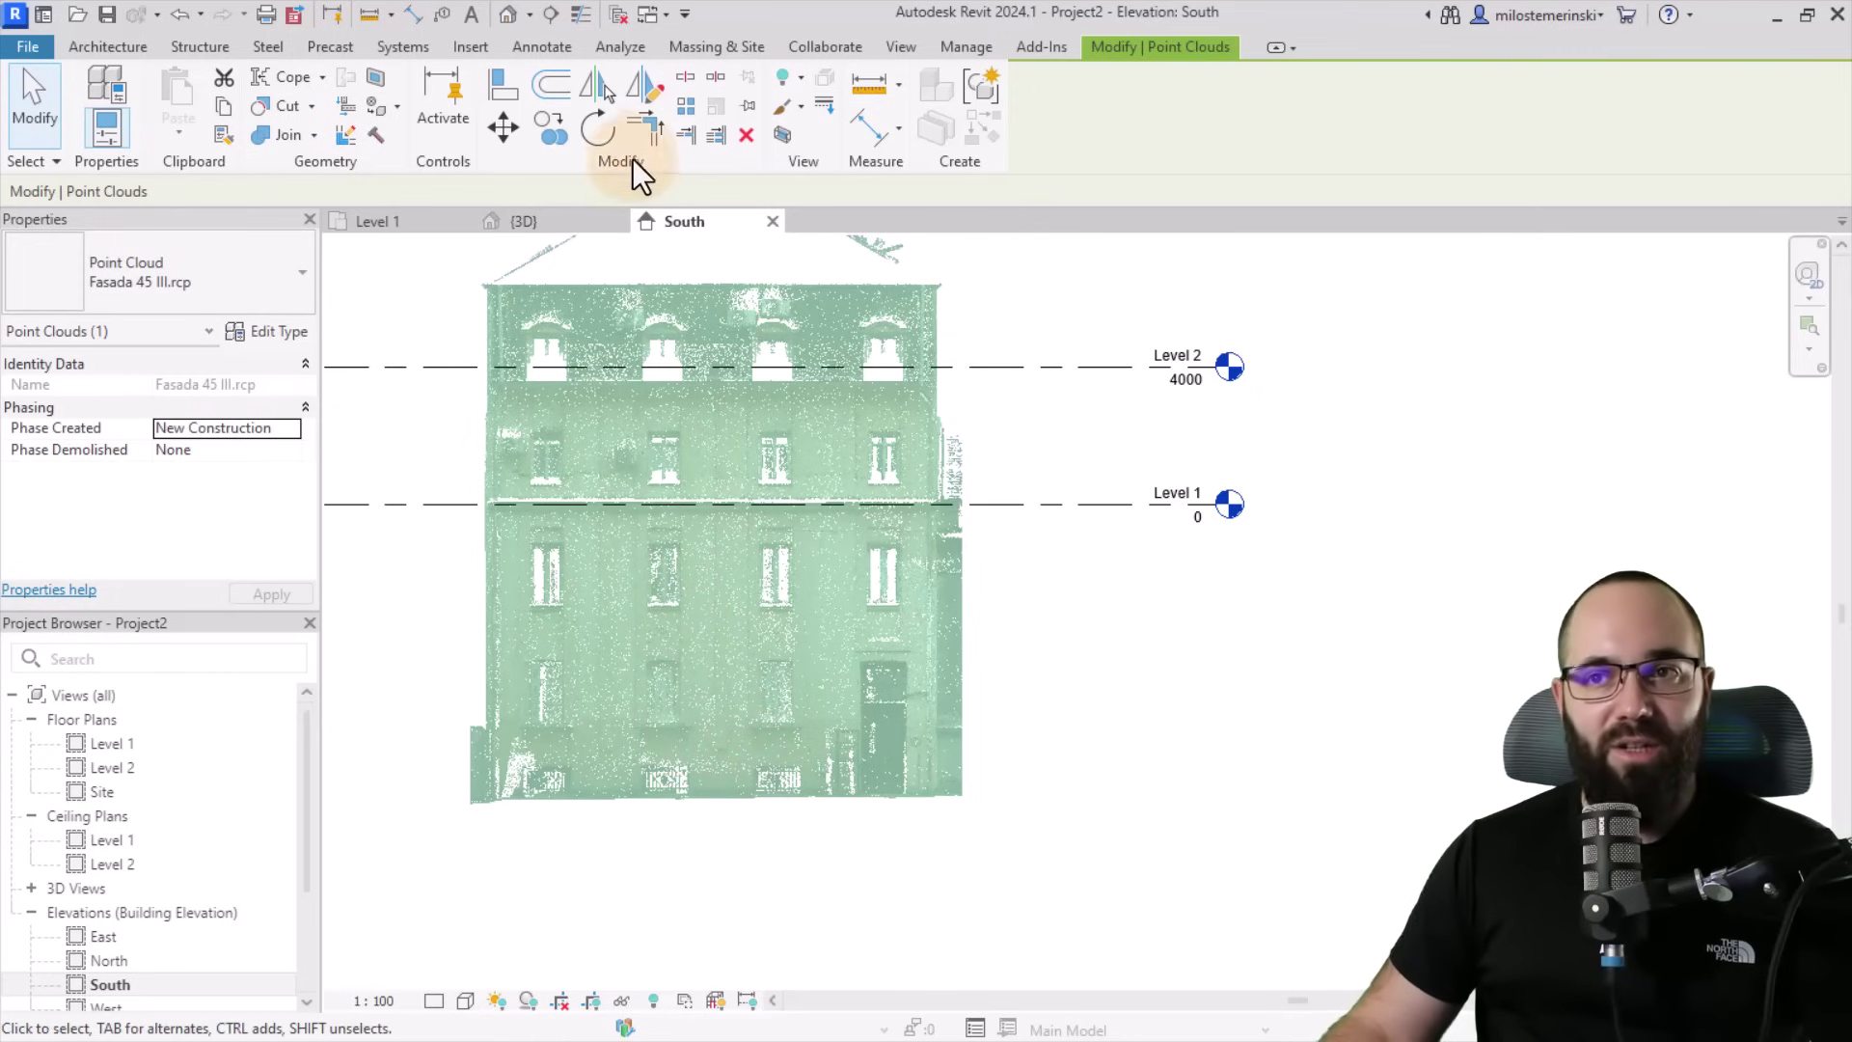
Move the point cloud from the facade's bottom corner onto the Level 1 line.
left_click(506, 142)
scroll(854, 806, "up", 5)
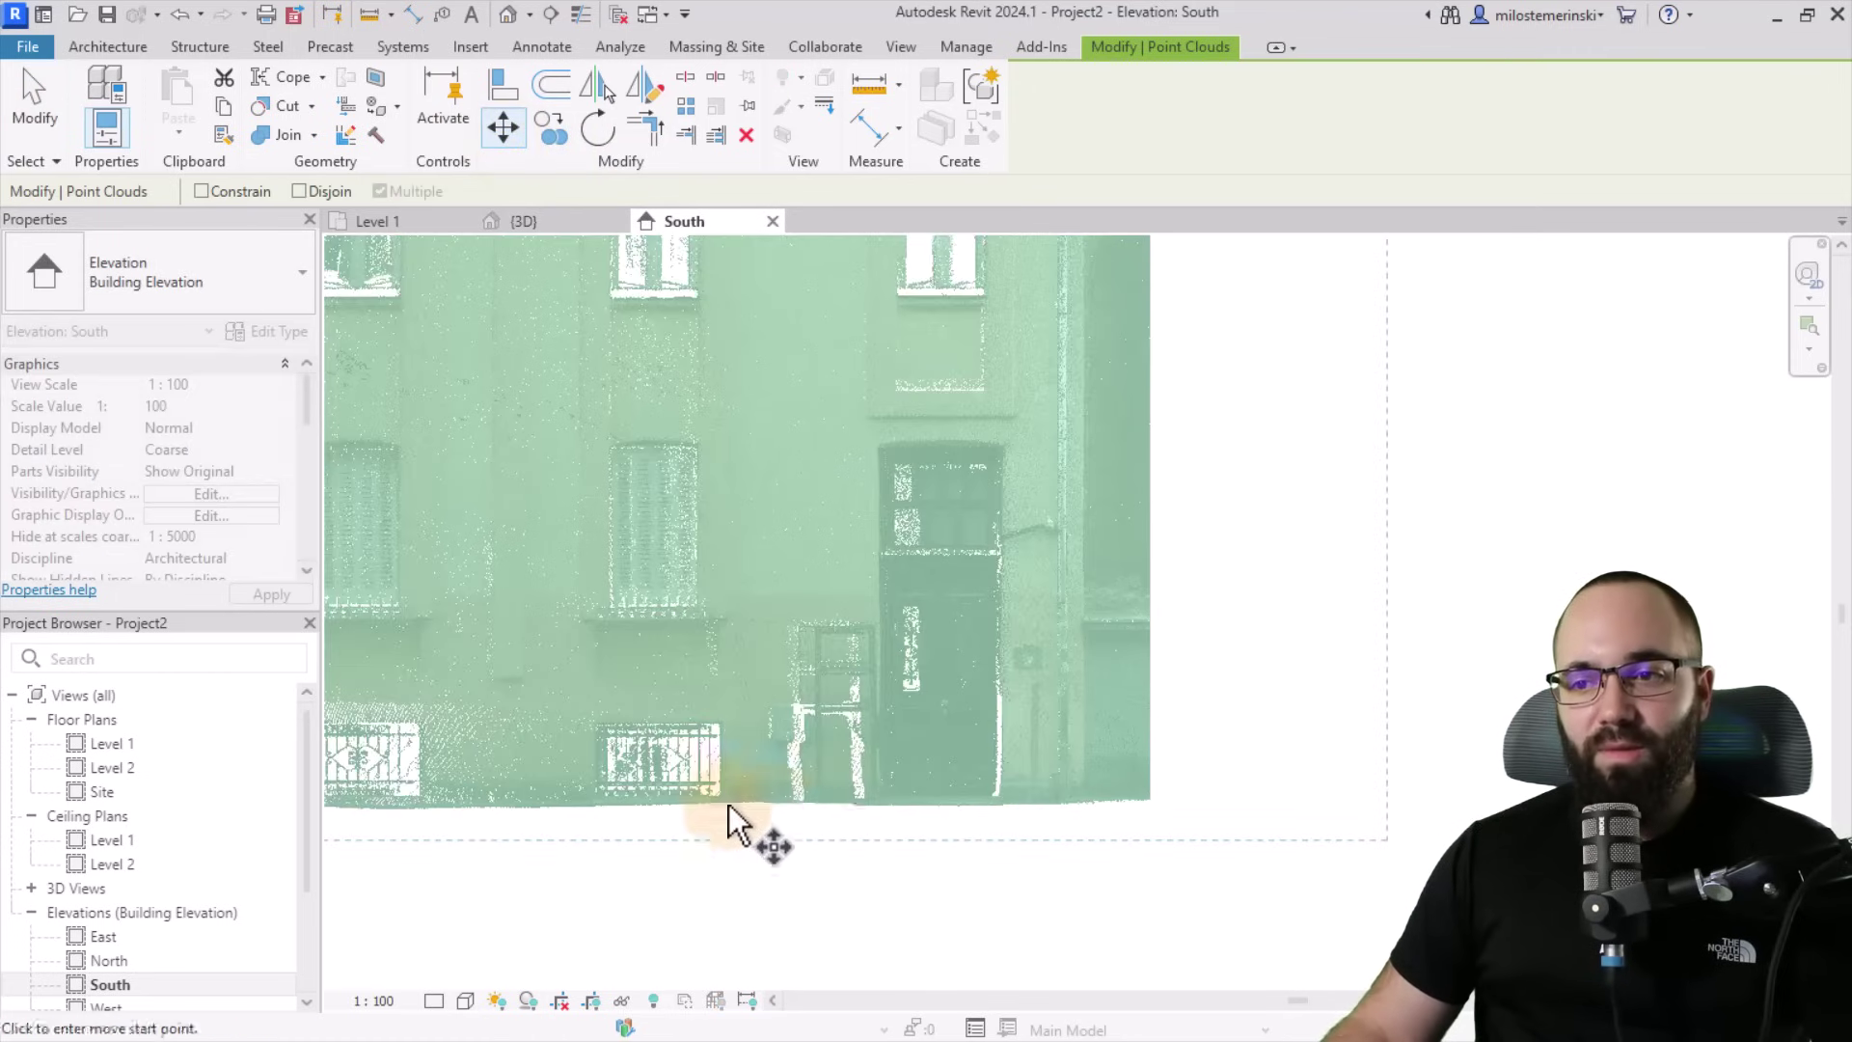
scroll(876, 665, "down", 4)
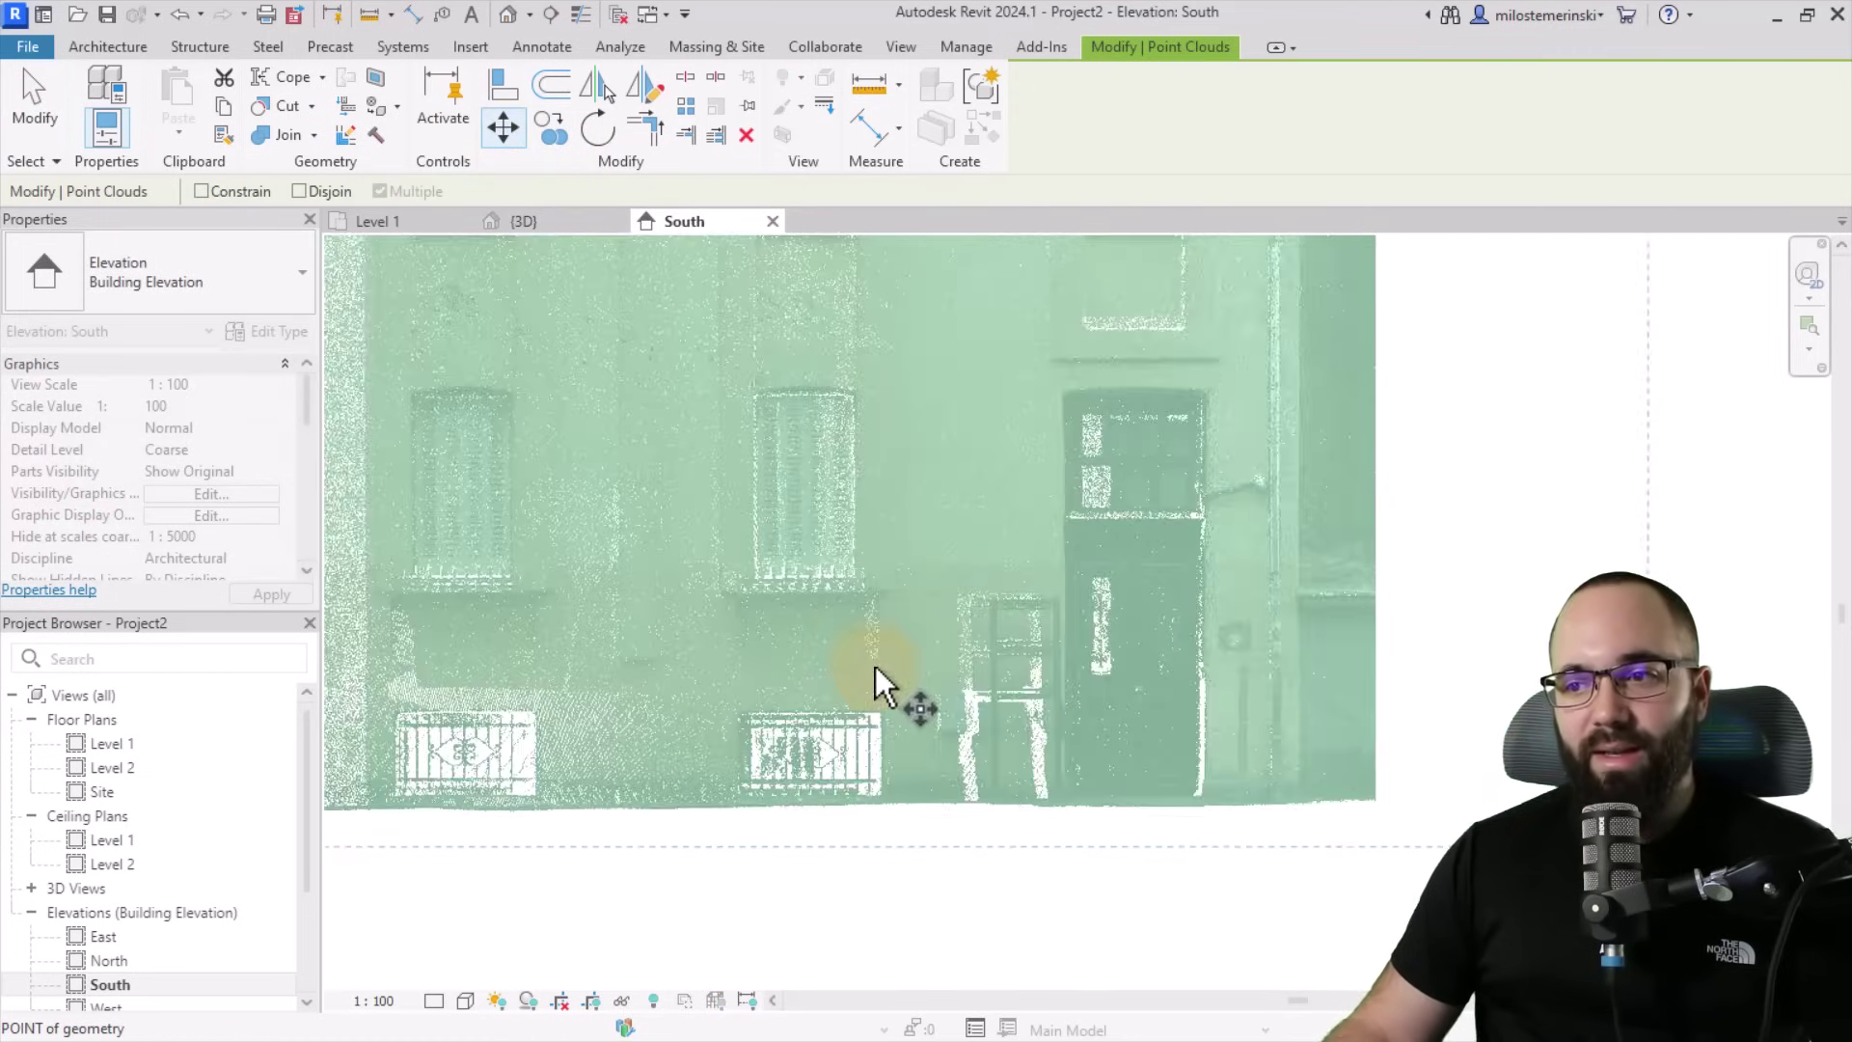
scroll(666, 678, "up", 6)
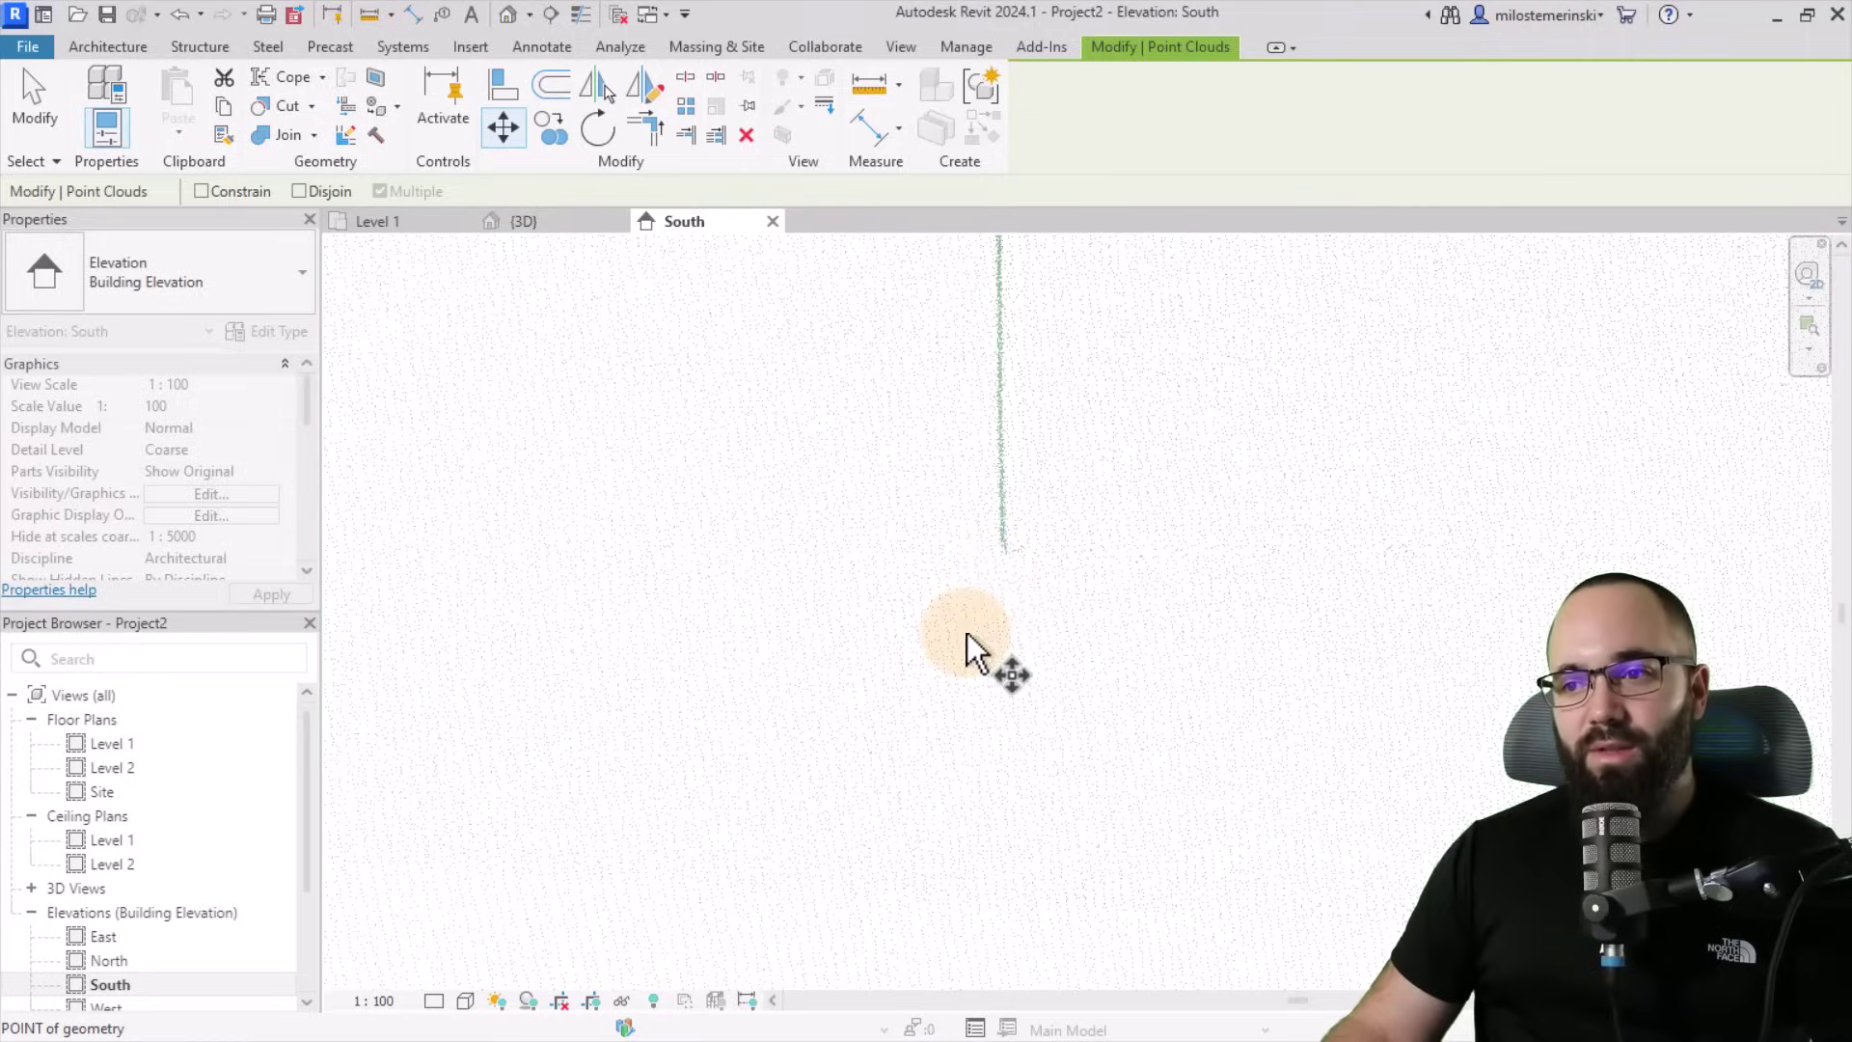
left_click(1005, 548)
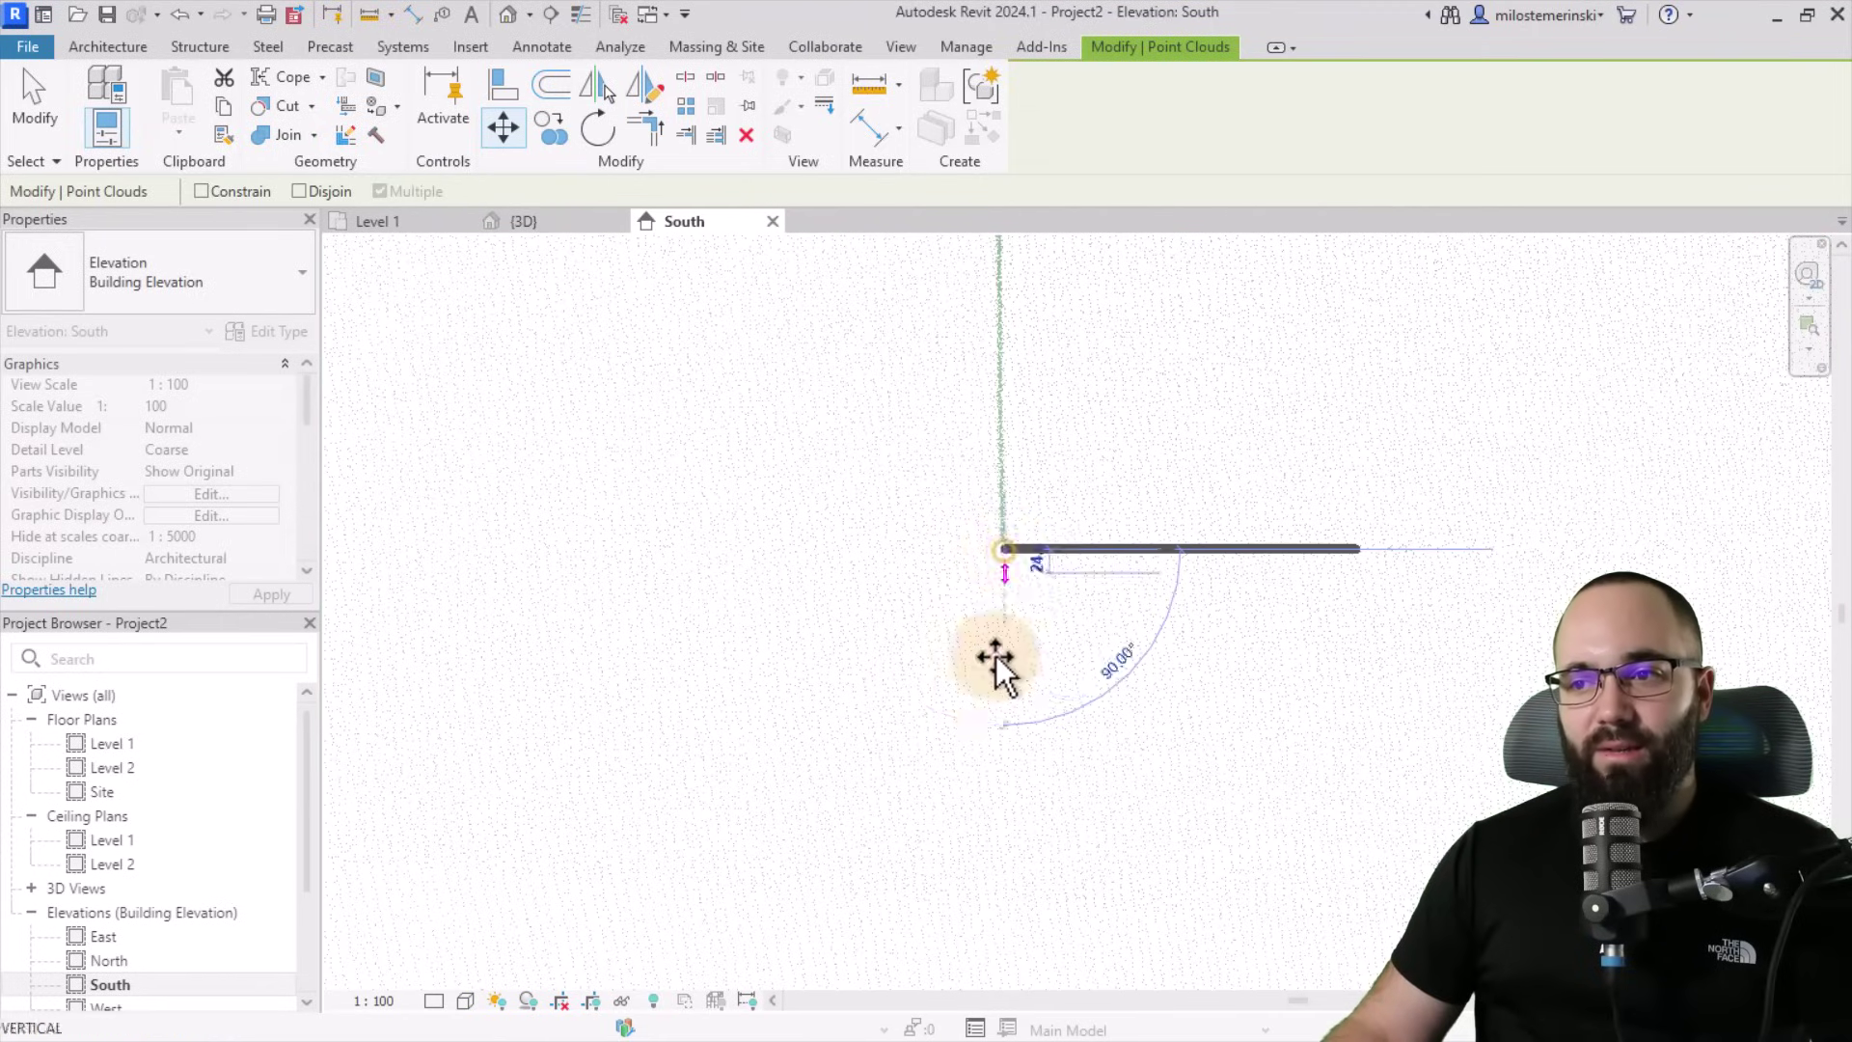
scroll(994, 675, "down", 3)
scroll(984, 685, "down", 5)
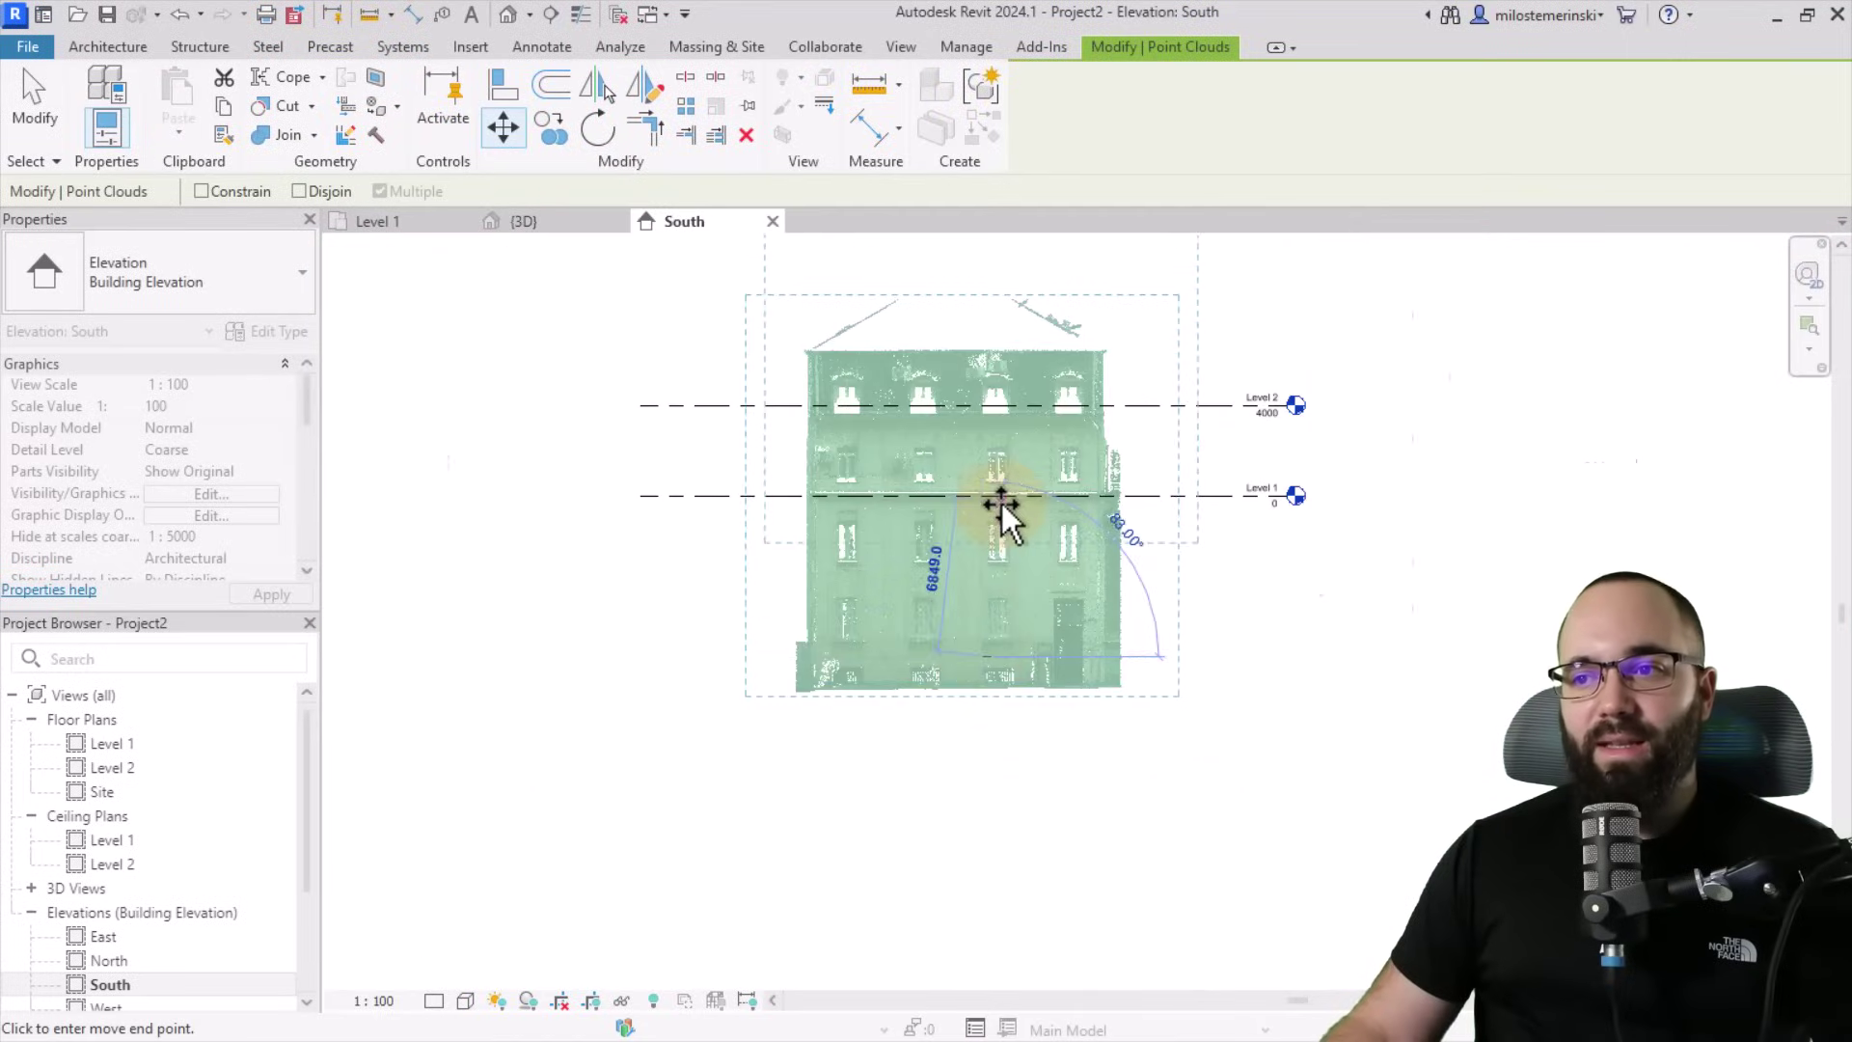
scroll(998, 501, "up", 2)
left_click(961, 484)
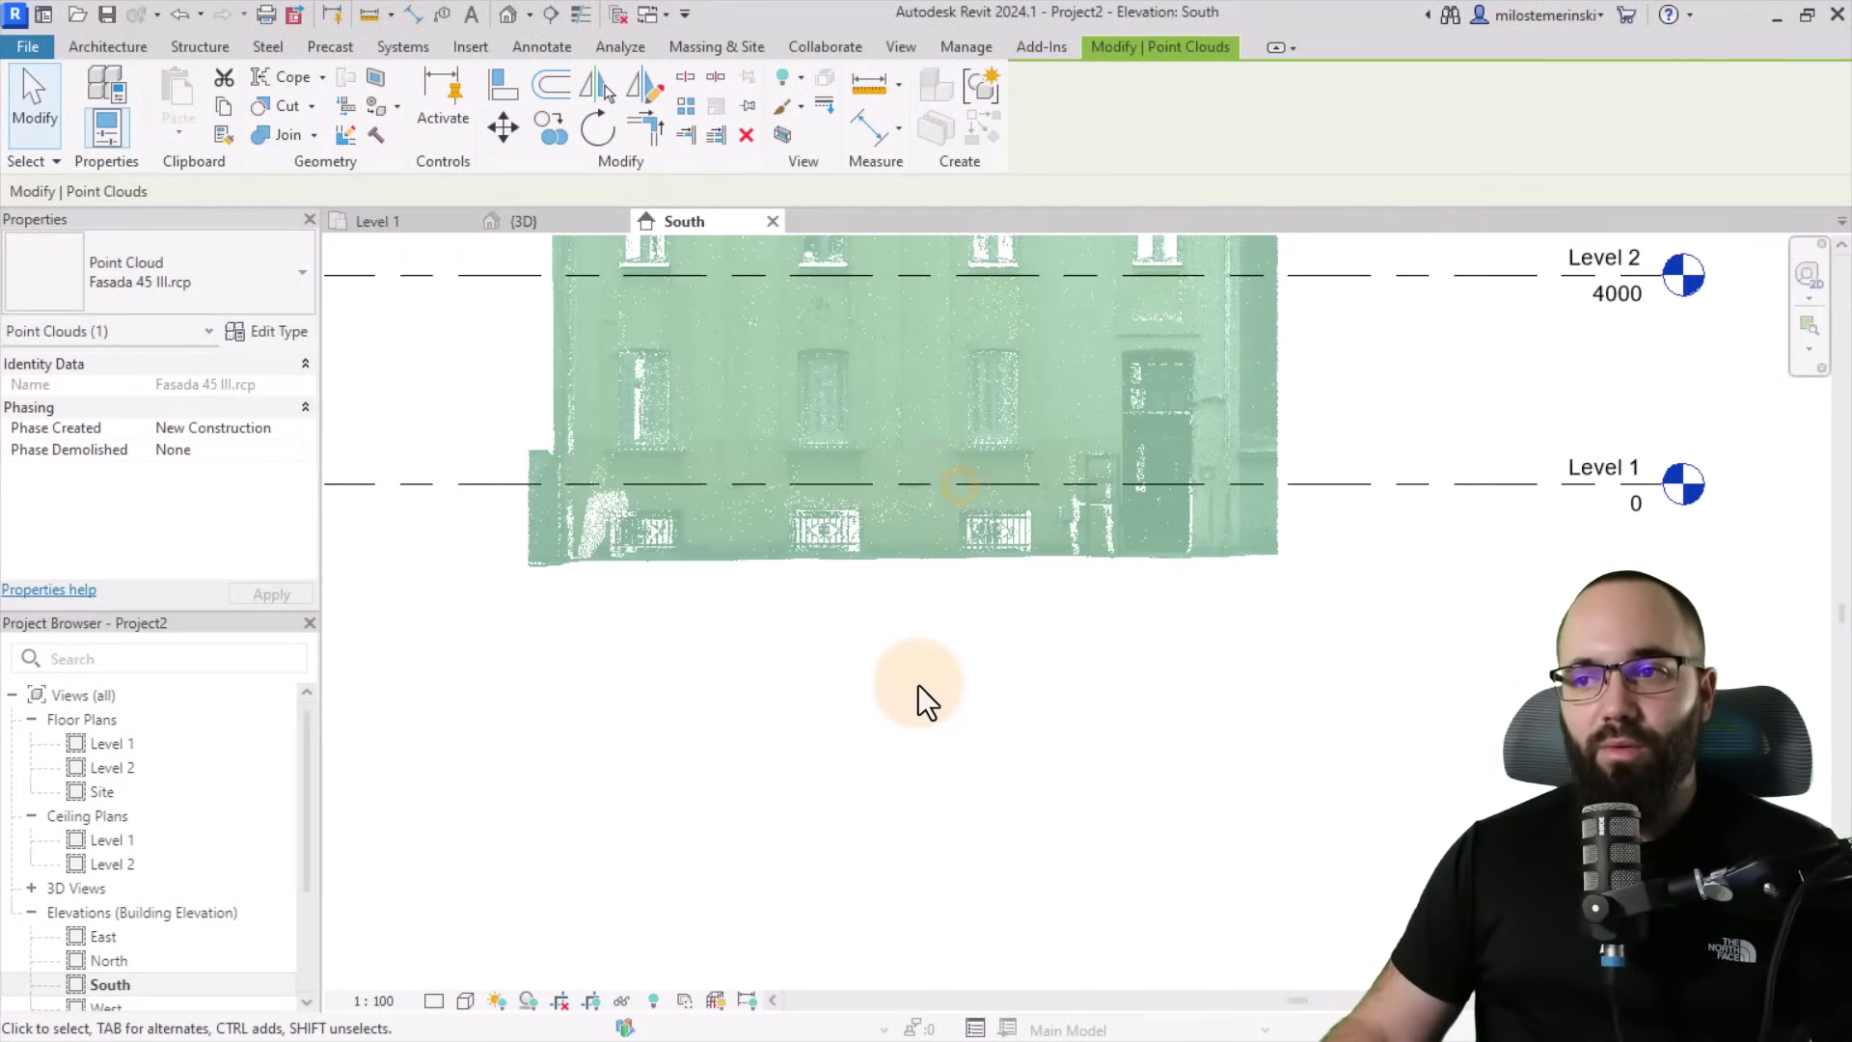
Check the whole moved facade, then view the building at an angle in 3D.
left_click(877, 675)
scroll(859, 671, "down", 4)
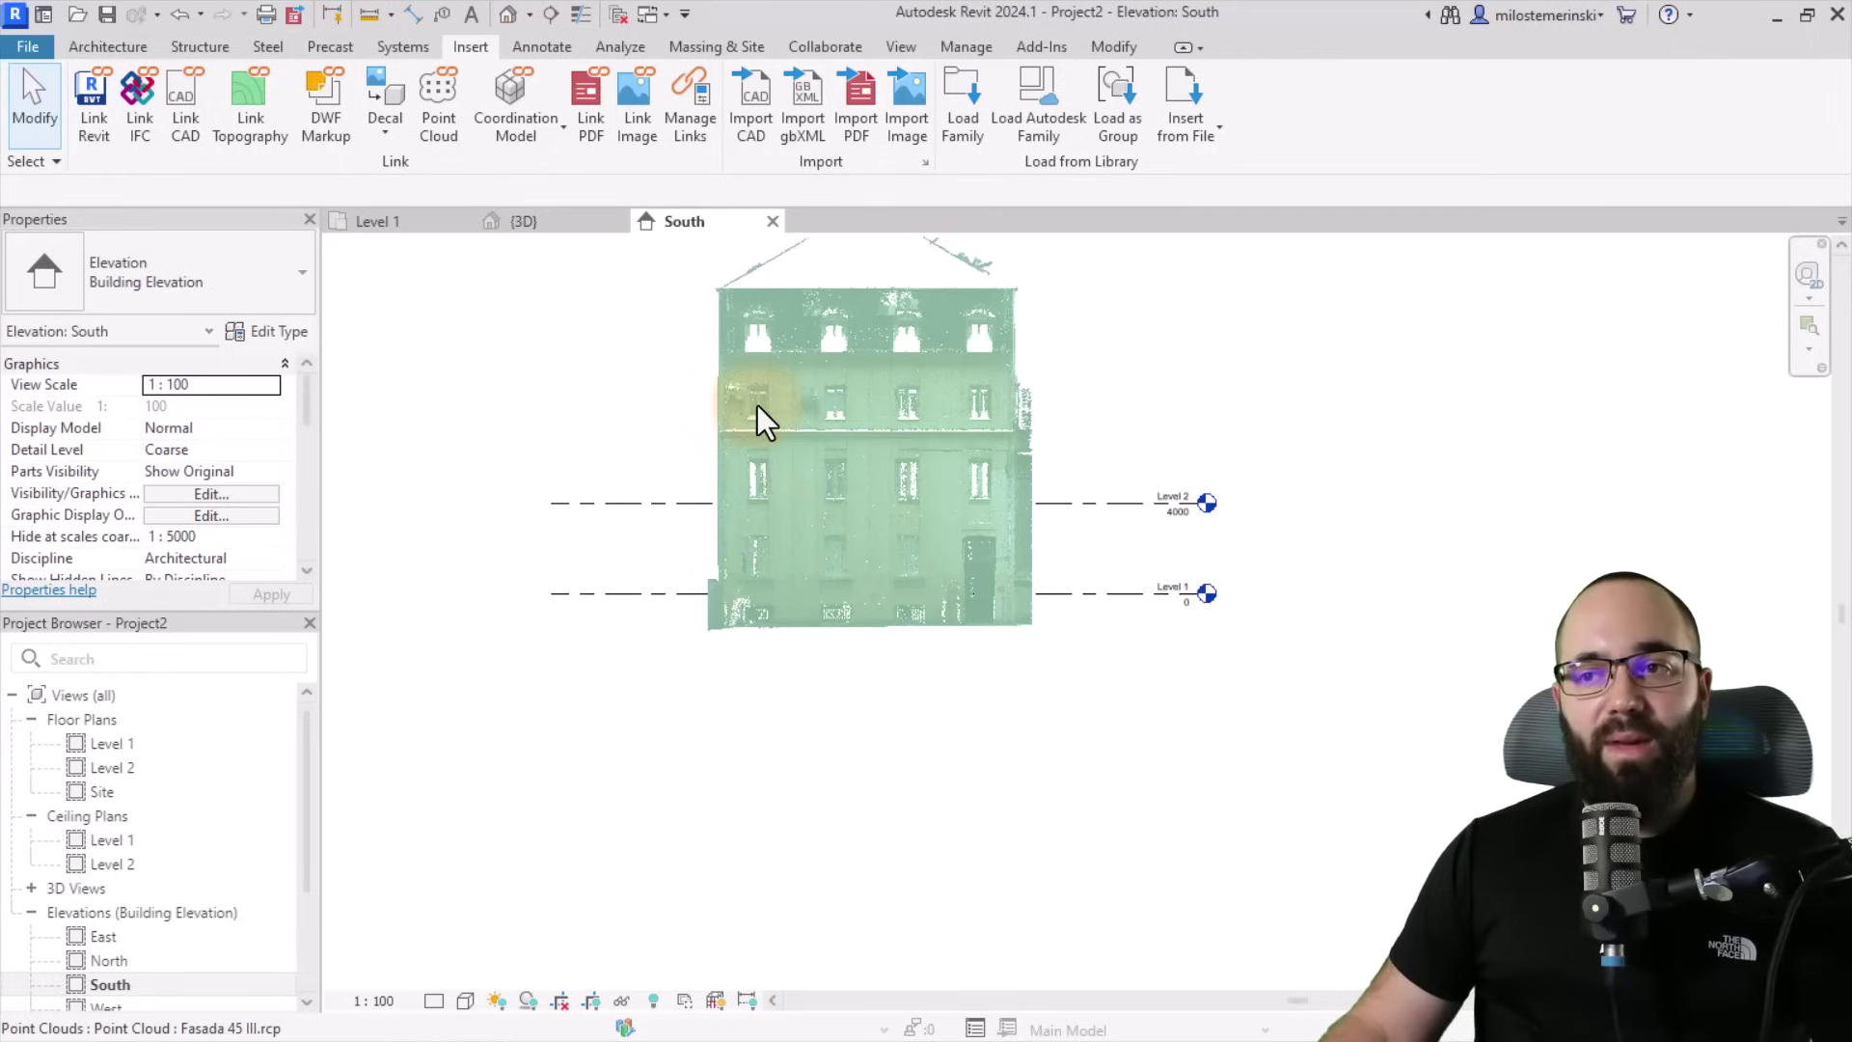
middle_click_drag(757, 403, 691, 492)
left_click(693, 496)
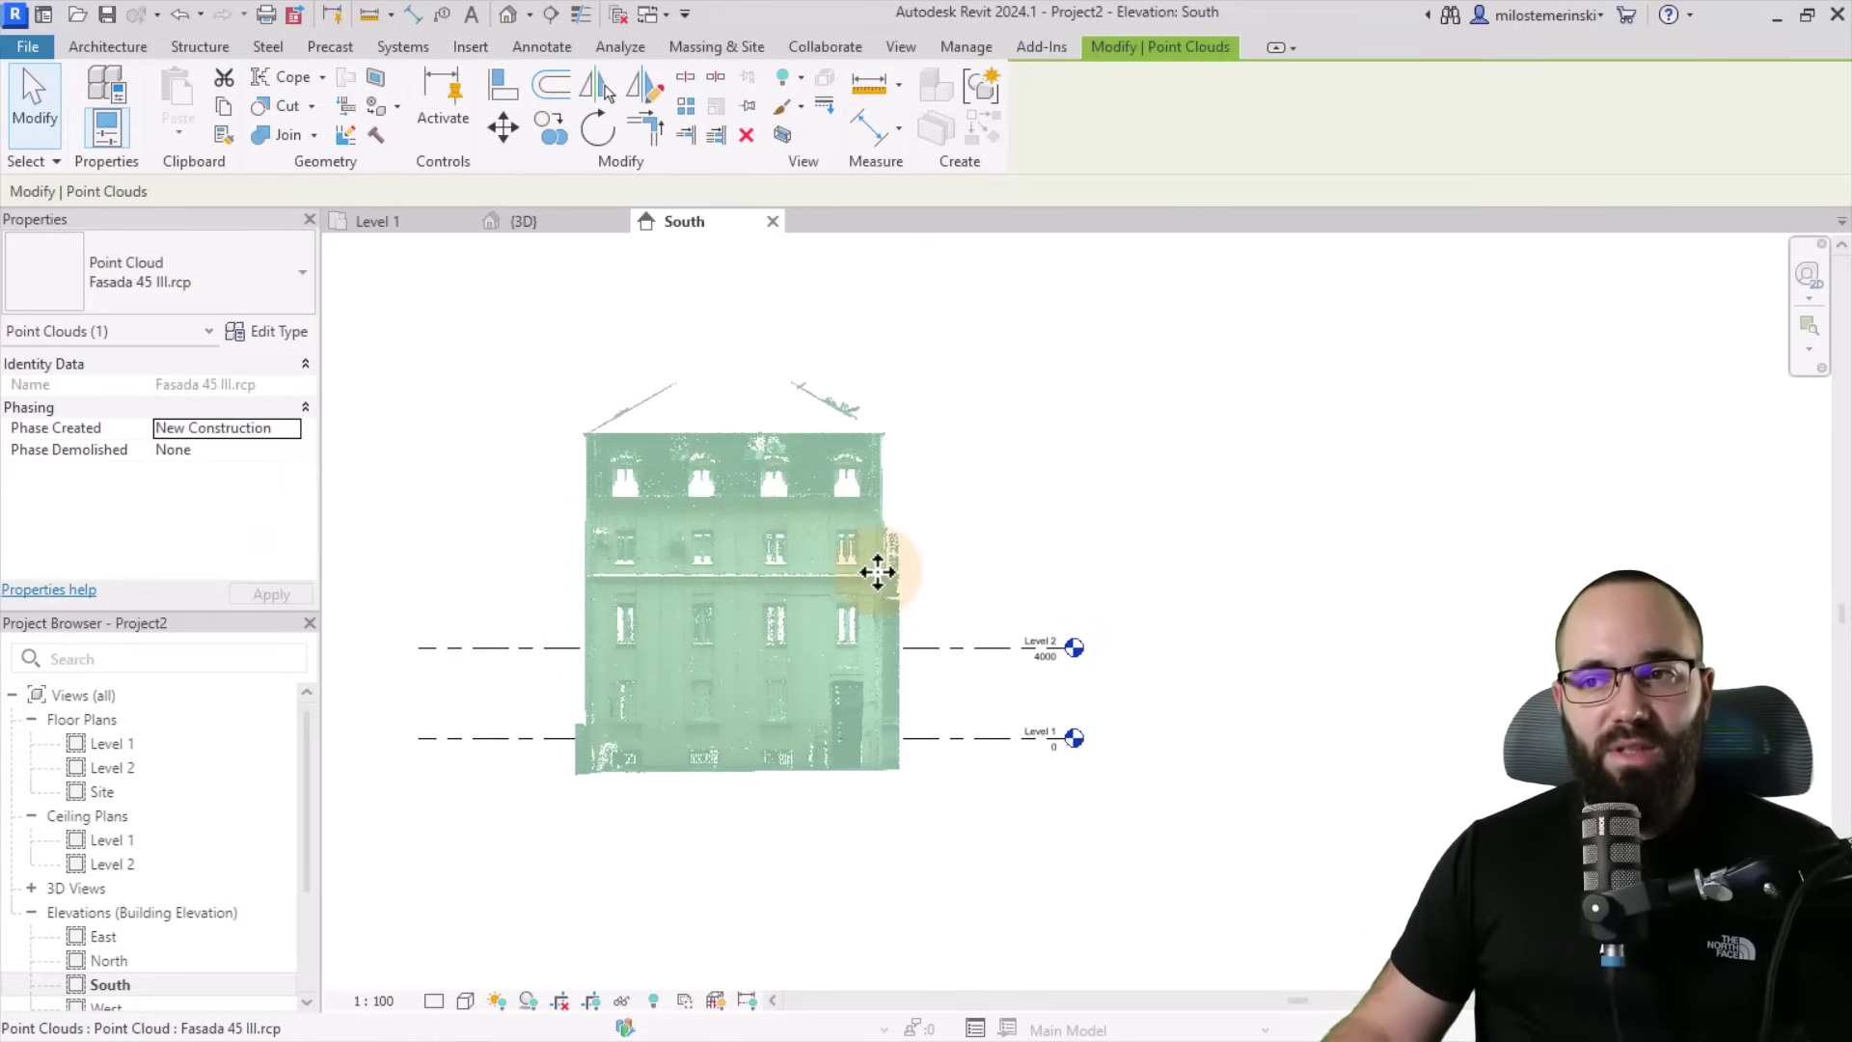
left_click(942, 576)
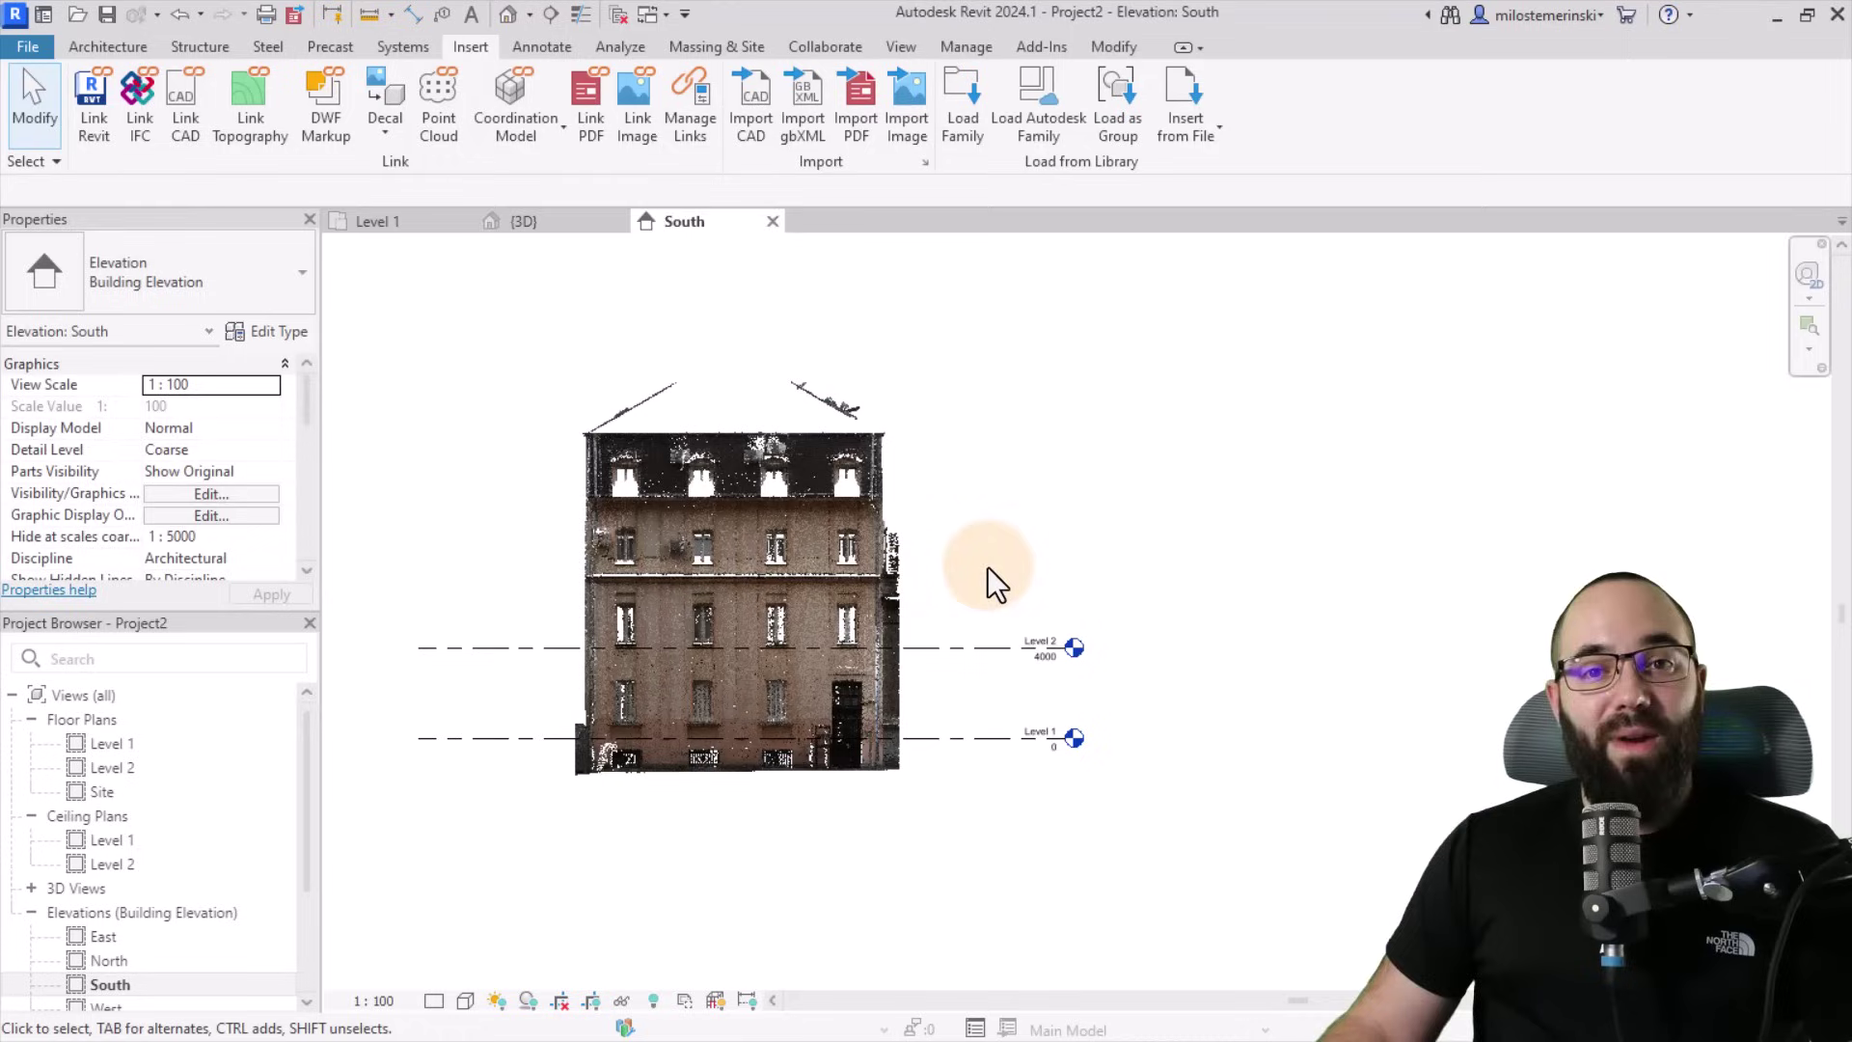
left_click(583, 224)
scroll(1131, 714, "down", 3)
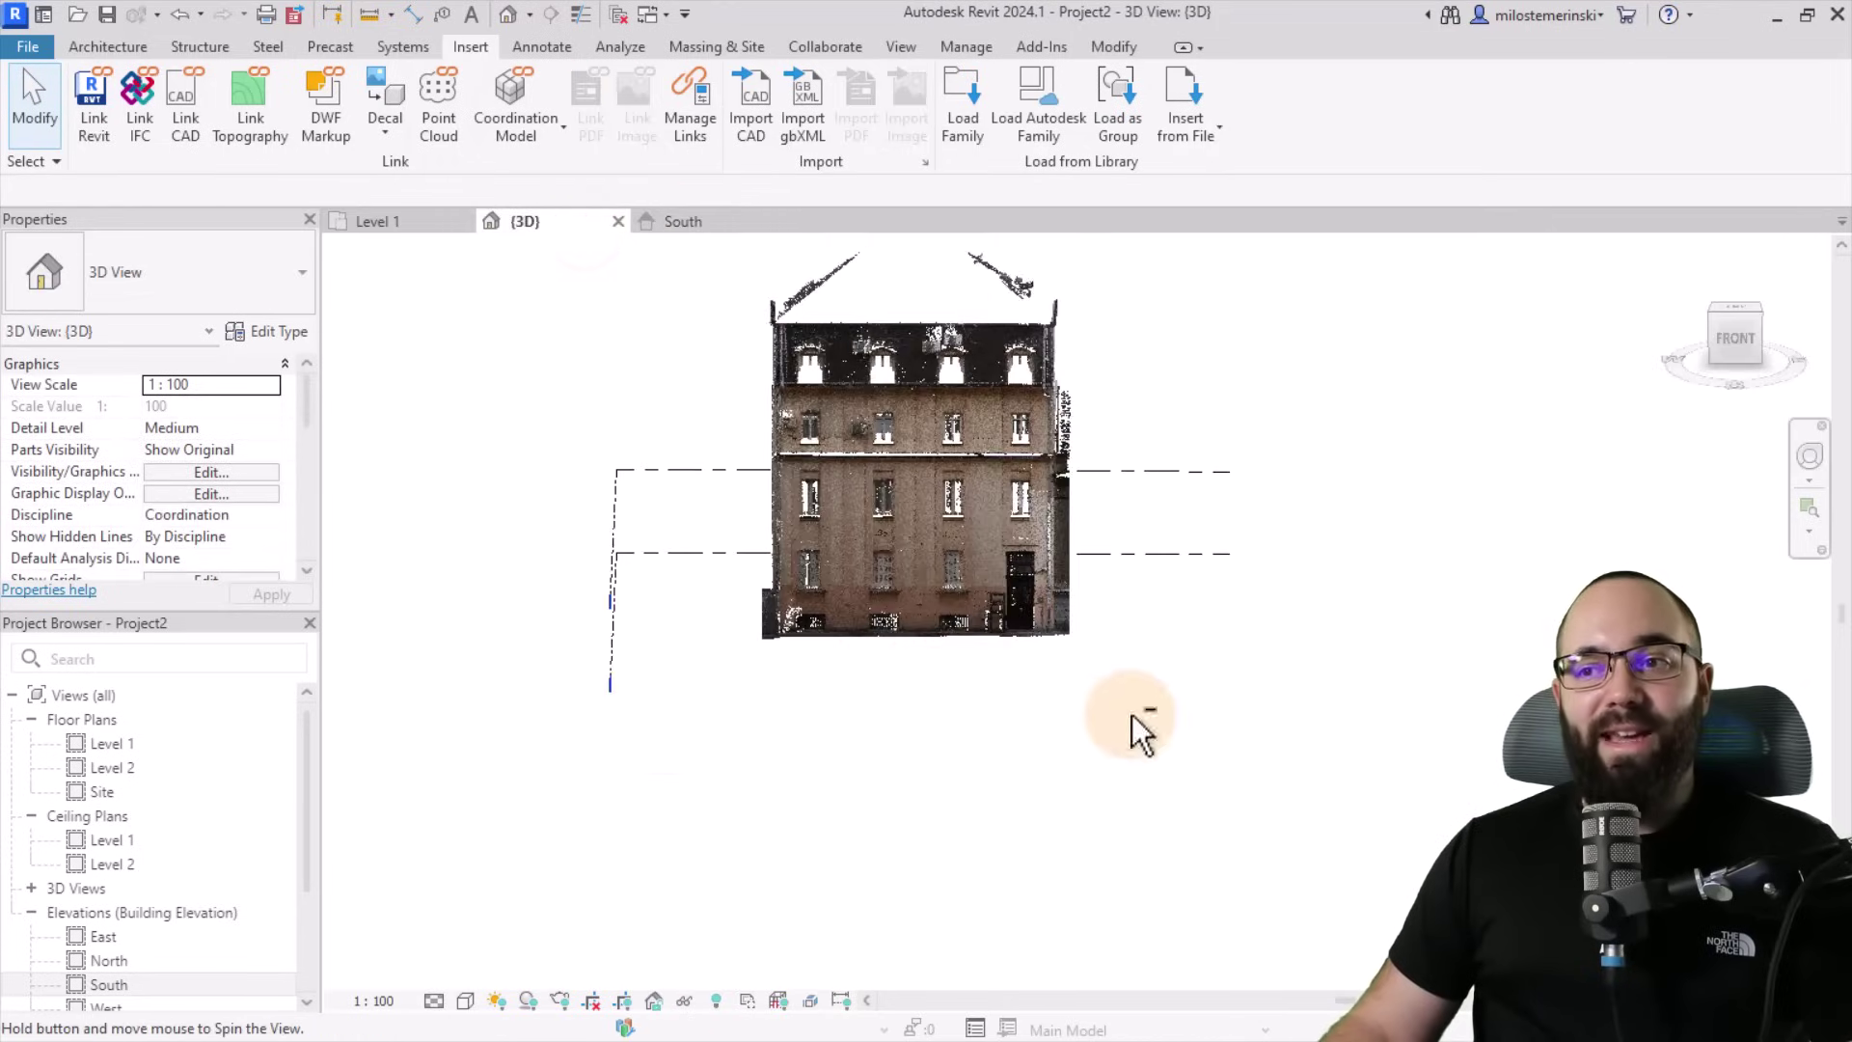
middle_click_drag(1132, 713, 917, 805, "shift")
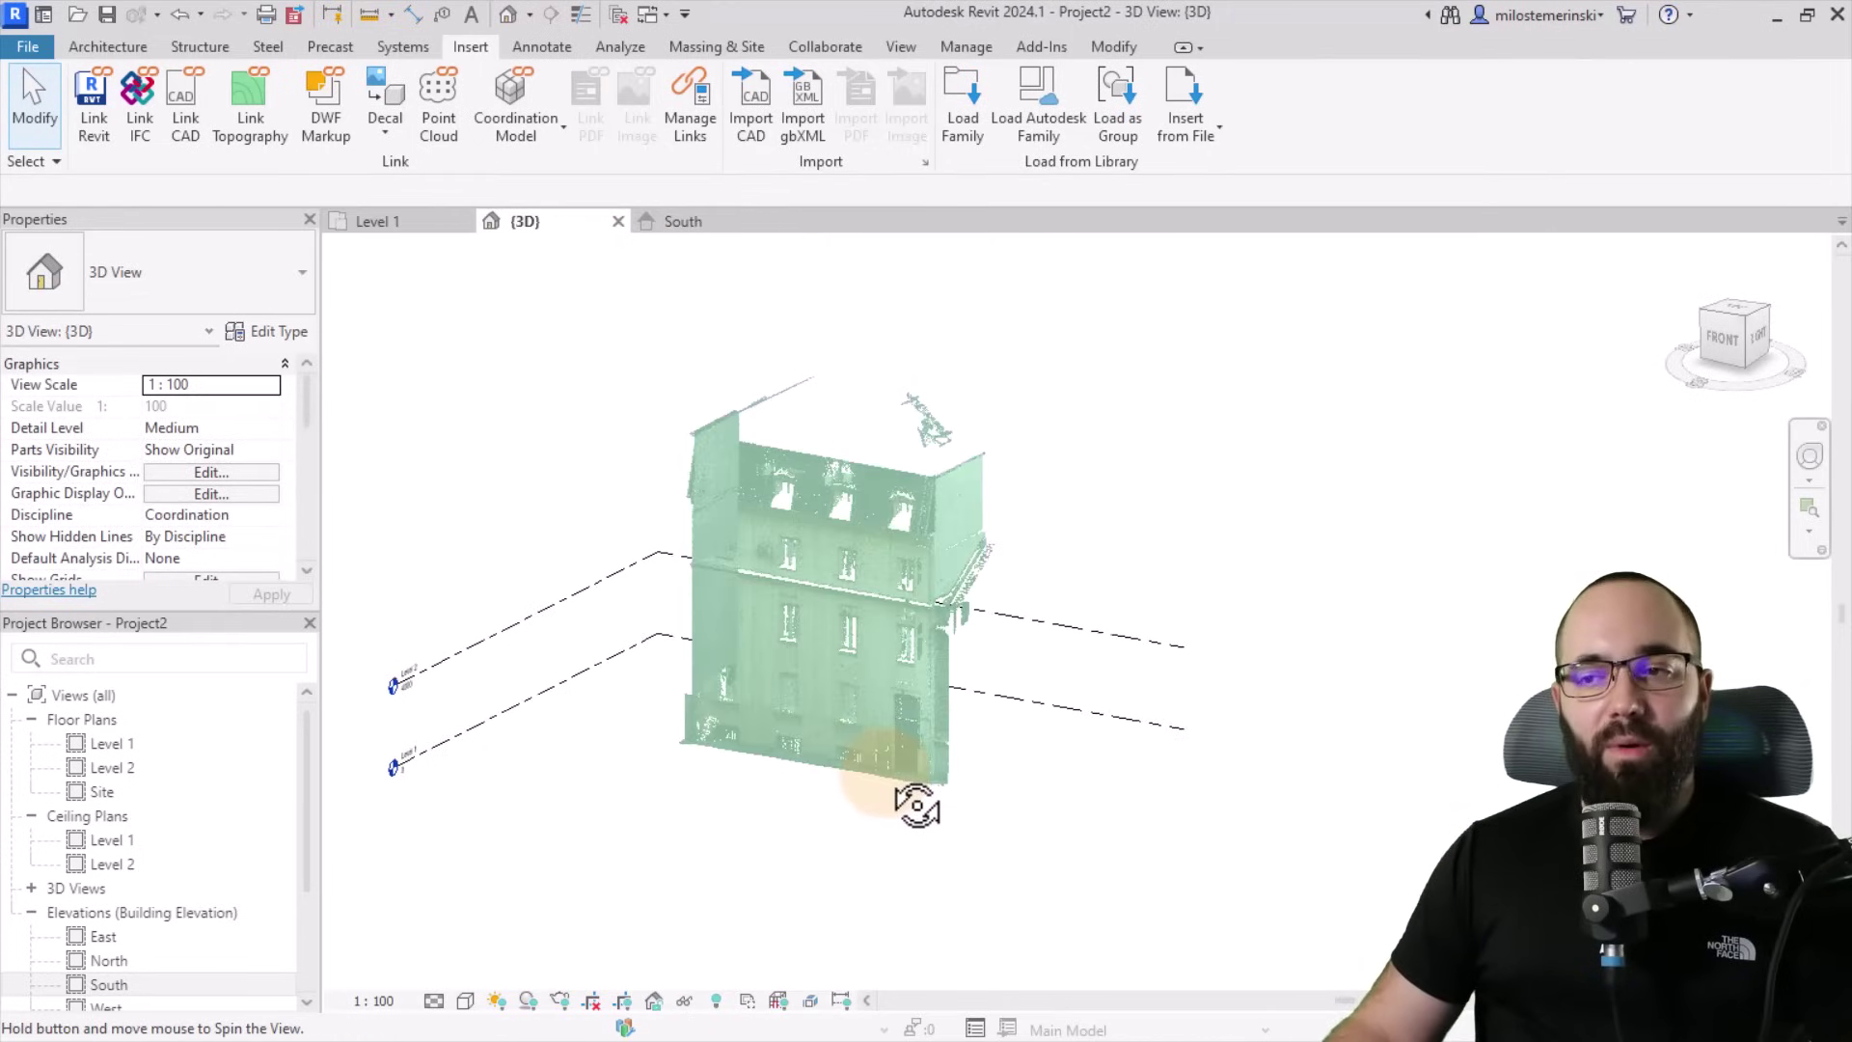
scroll(941, 506, "up", 2)
left_click(941, 506)
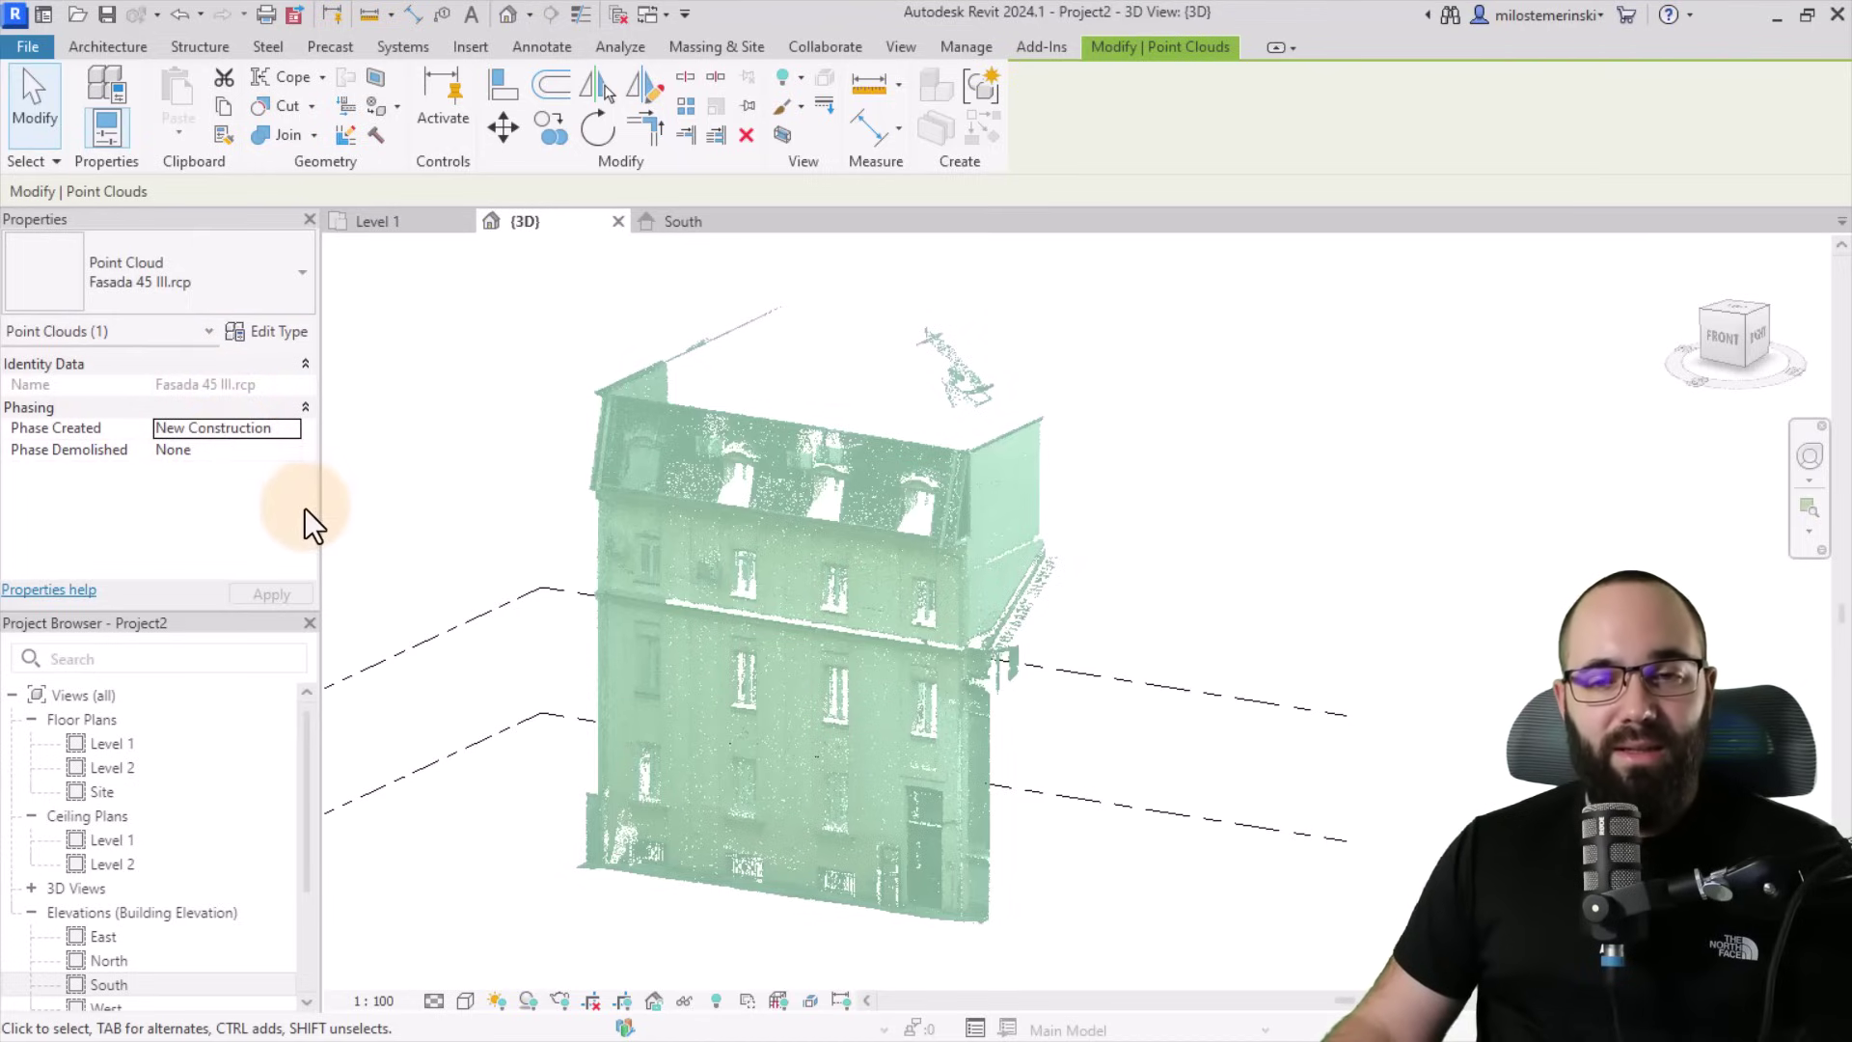
left_click(272, 330)
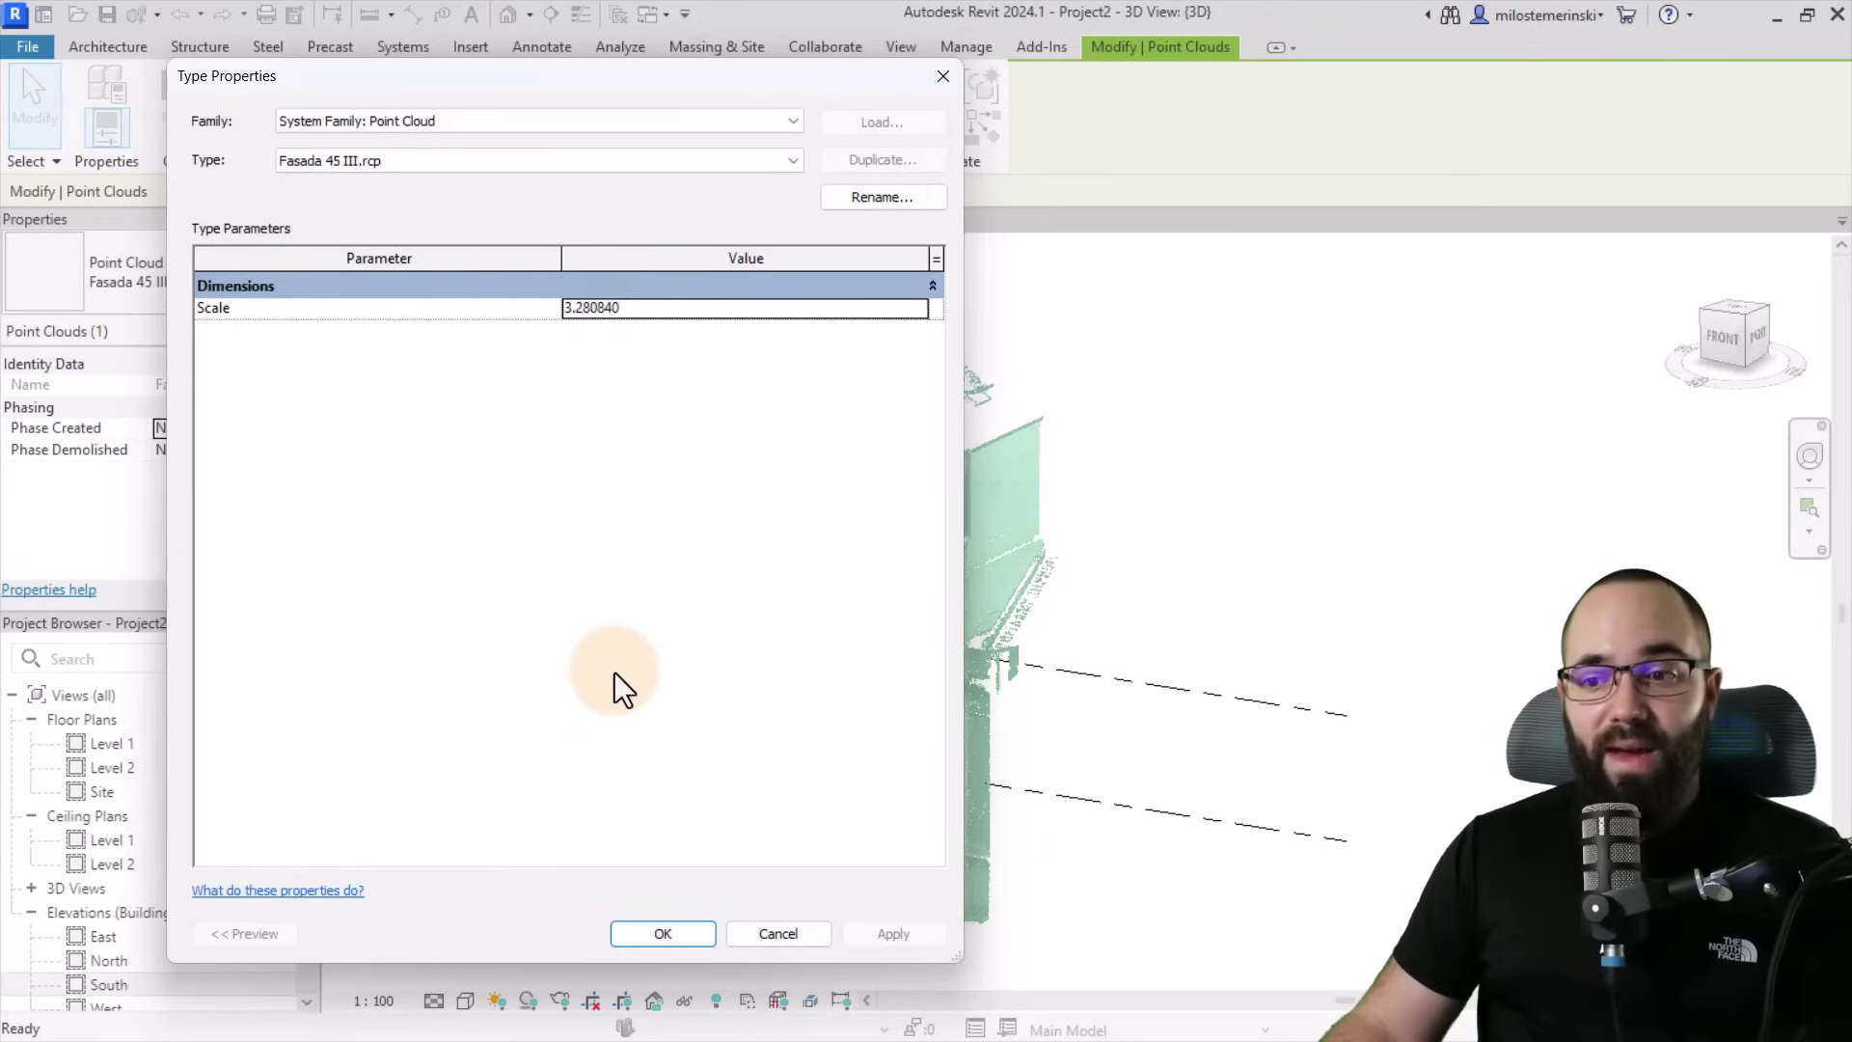
left_click(675, 936)
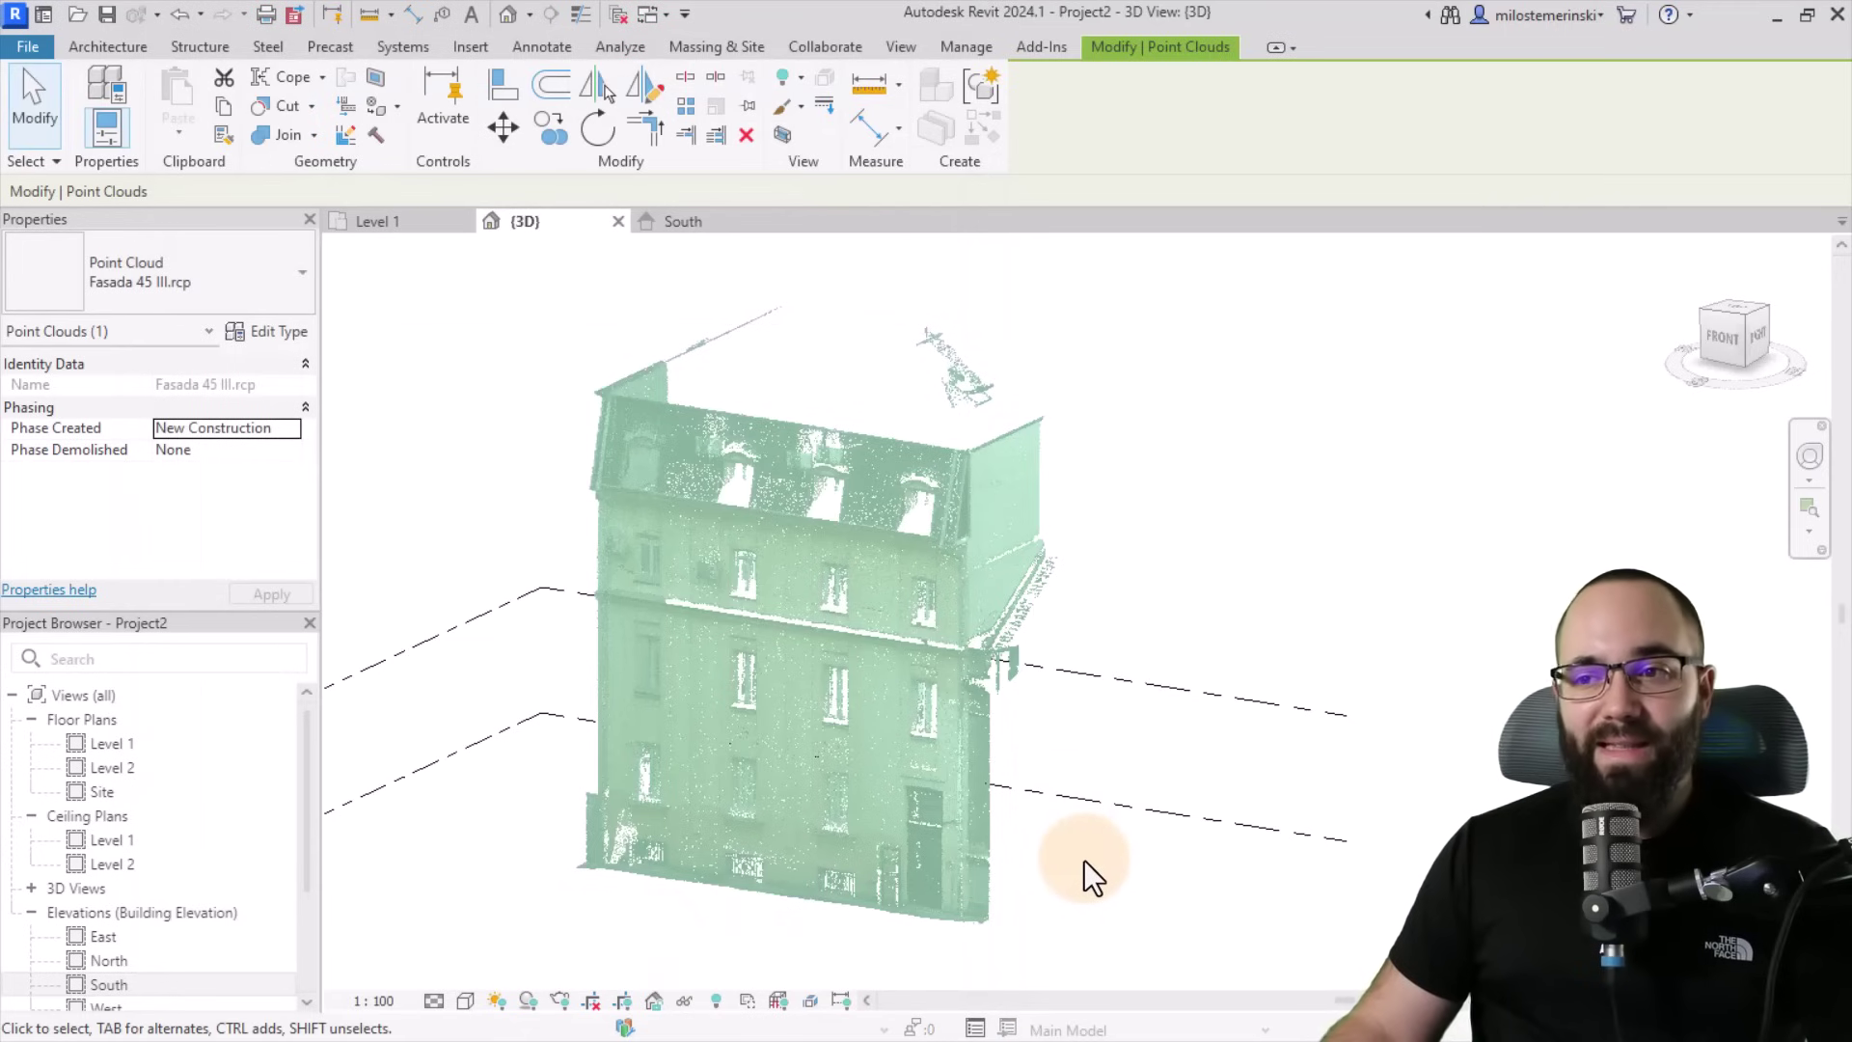
left_click(1063, 859)
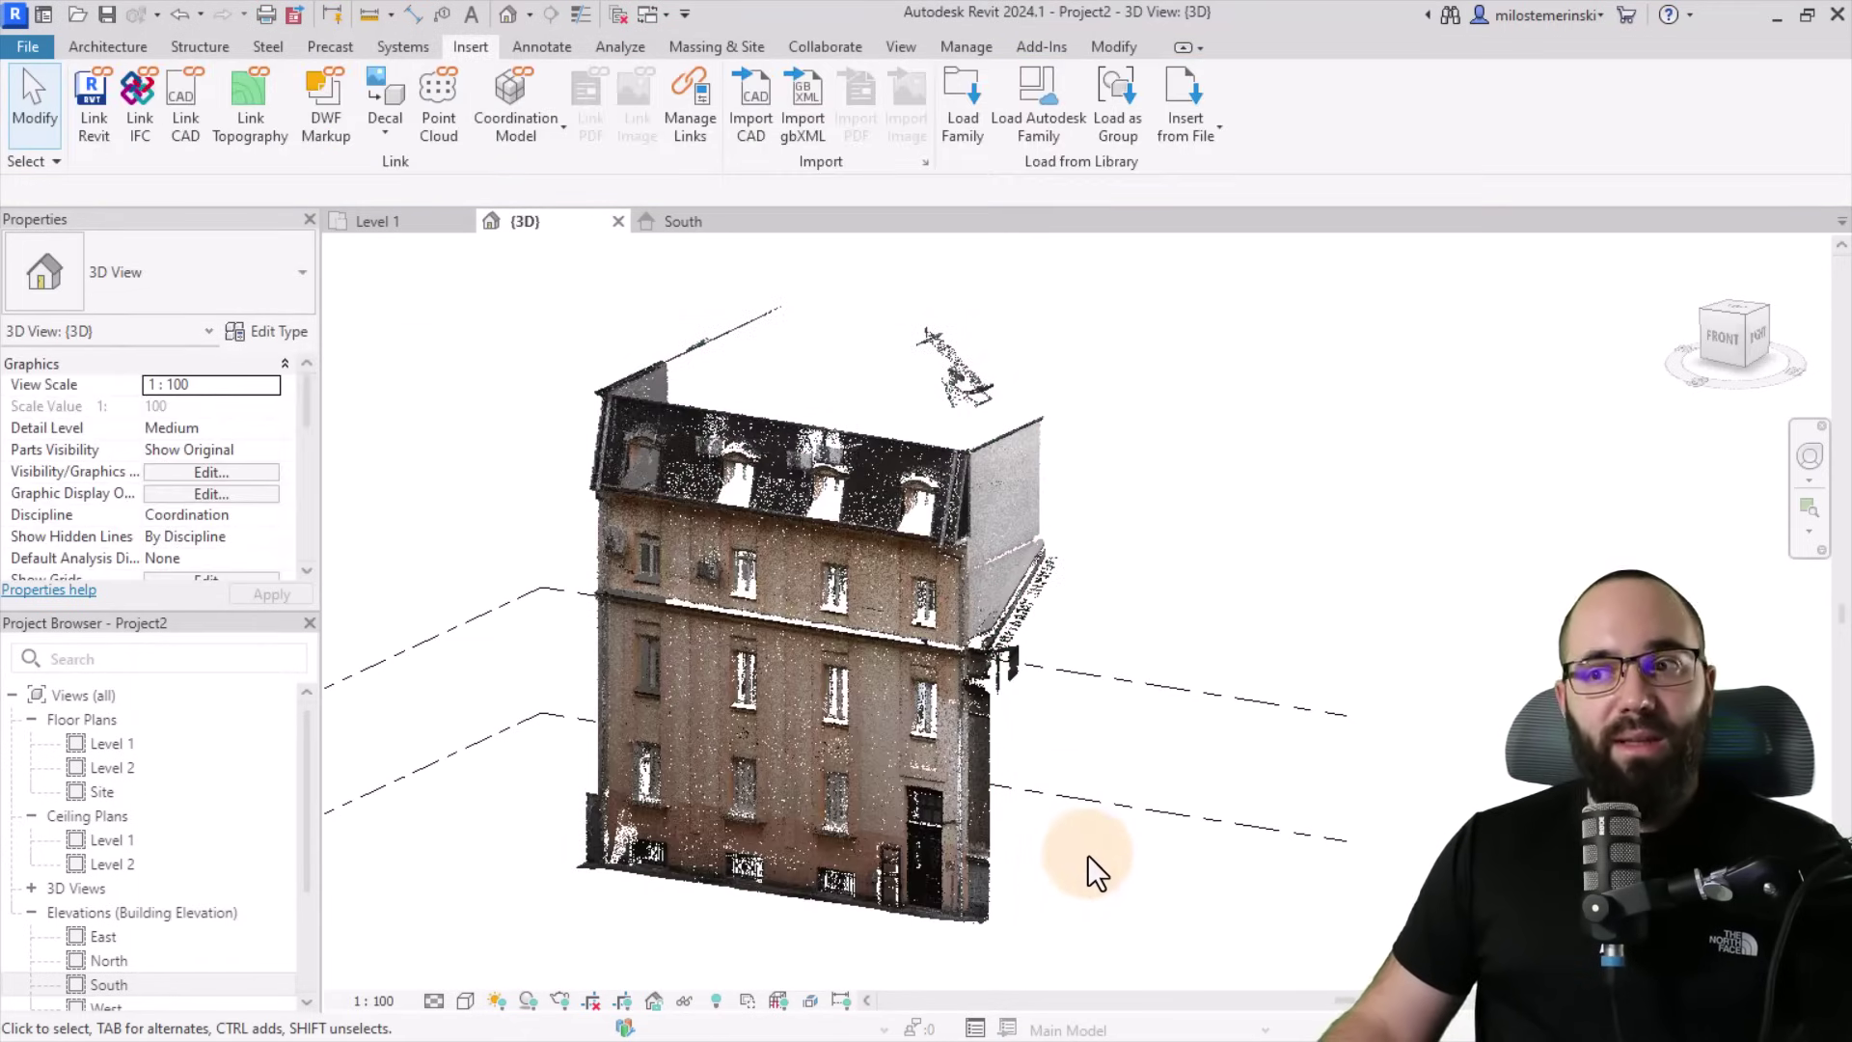
Open the 3D view's Point Clouds overrides and the colour mode settings for Fasada 45 III.rcp.
mouse_move(1087, 855)
middle_mouse_down("shift")
mouse_move(993, 880)
mouse_move(1055, 913)
mouse_move(1377, 848)
mouse_move(1137, 868)
mouse_move(1053, 849)
mouse_move(1100, 888)
middle_mouse_up("shift")
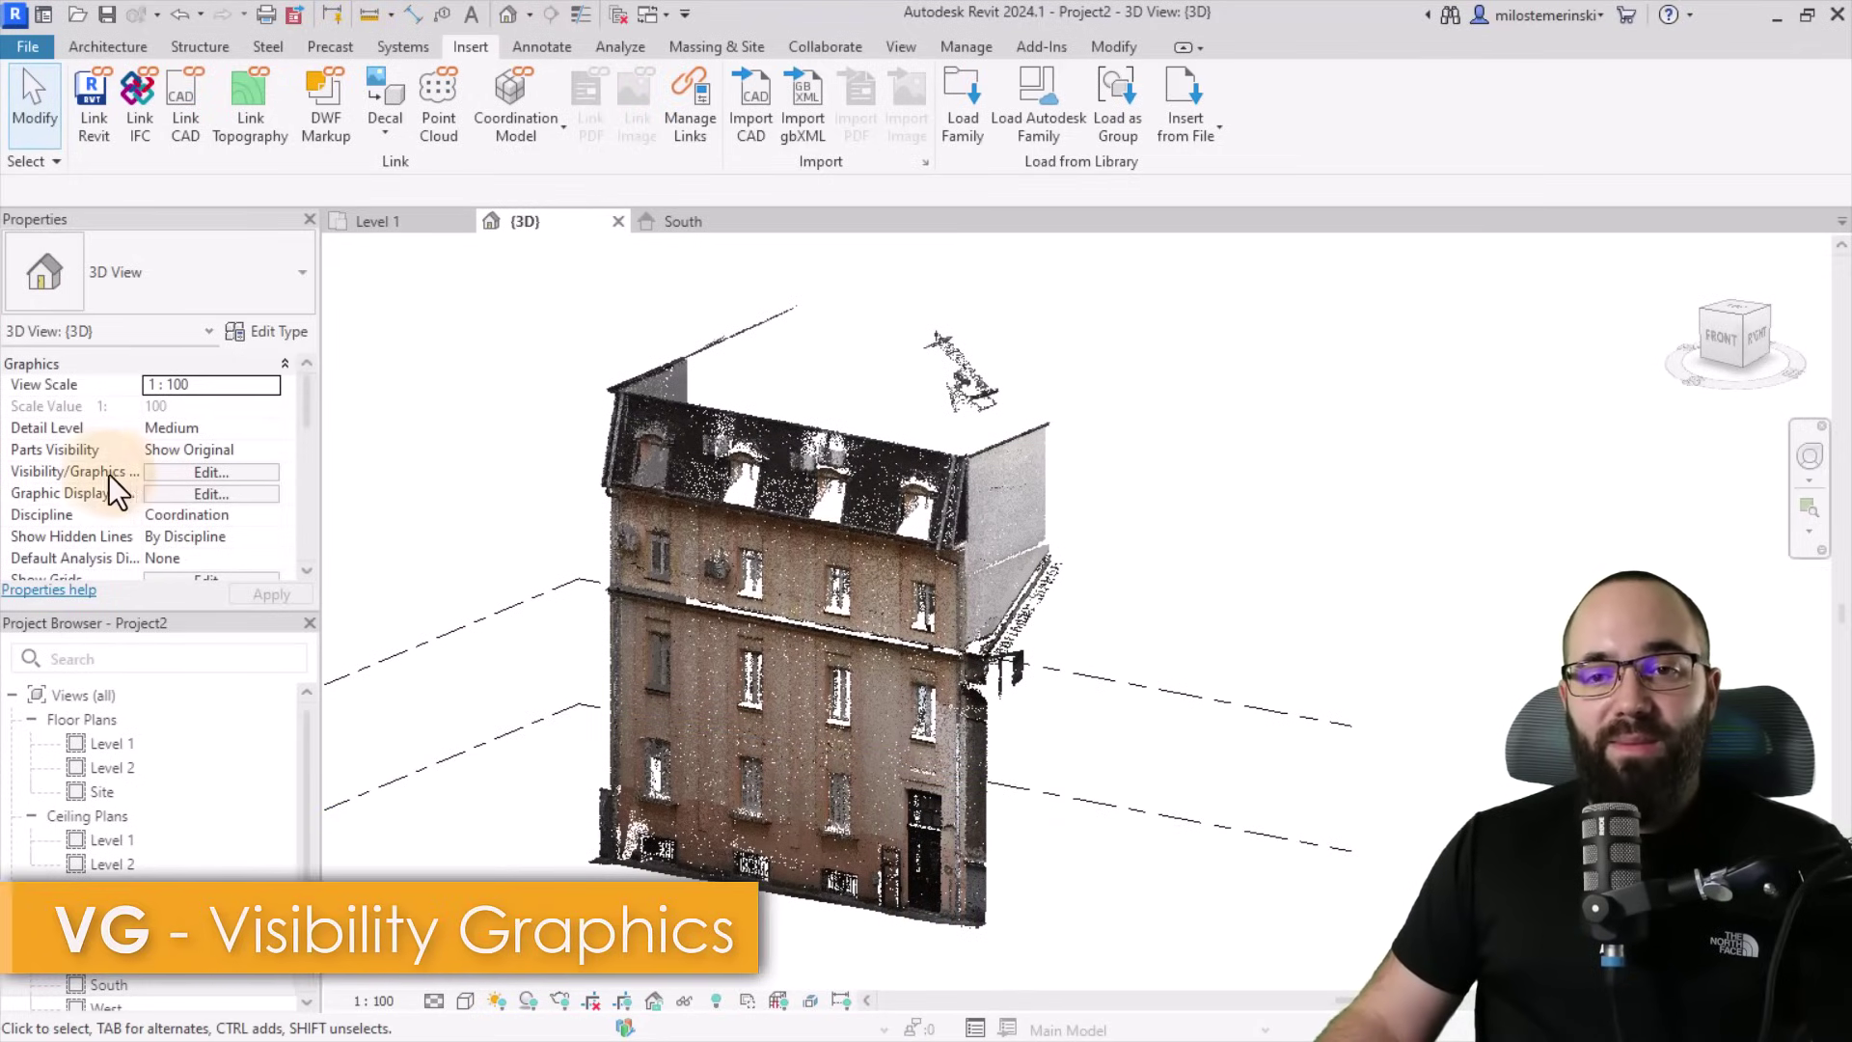
left_click(186, 476)
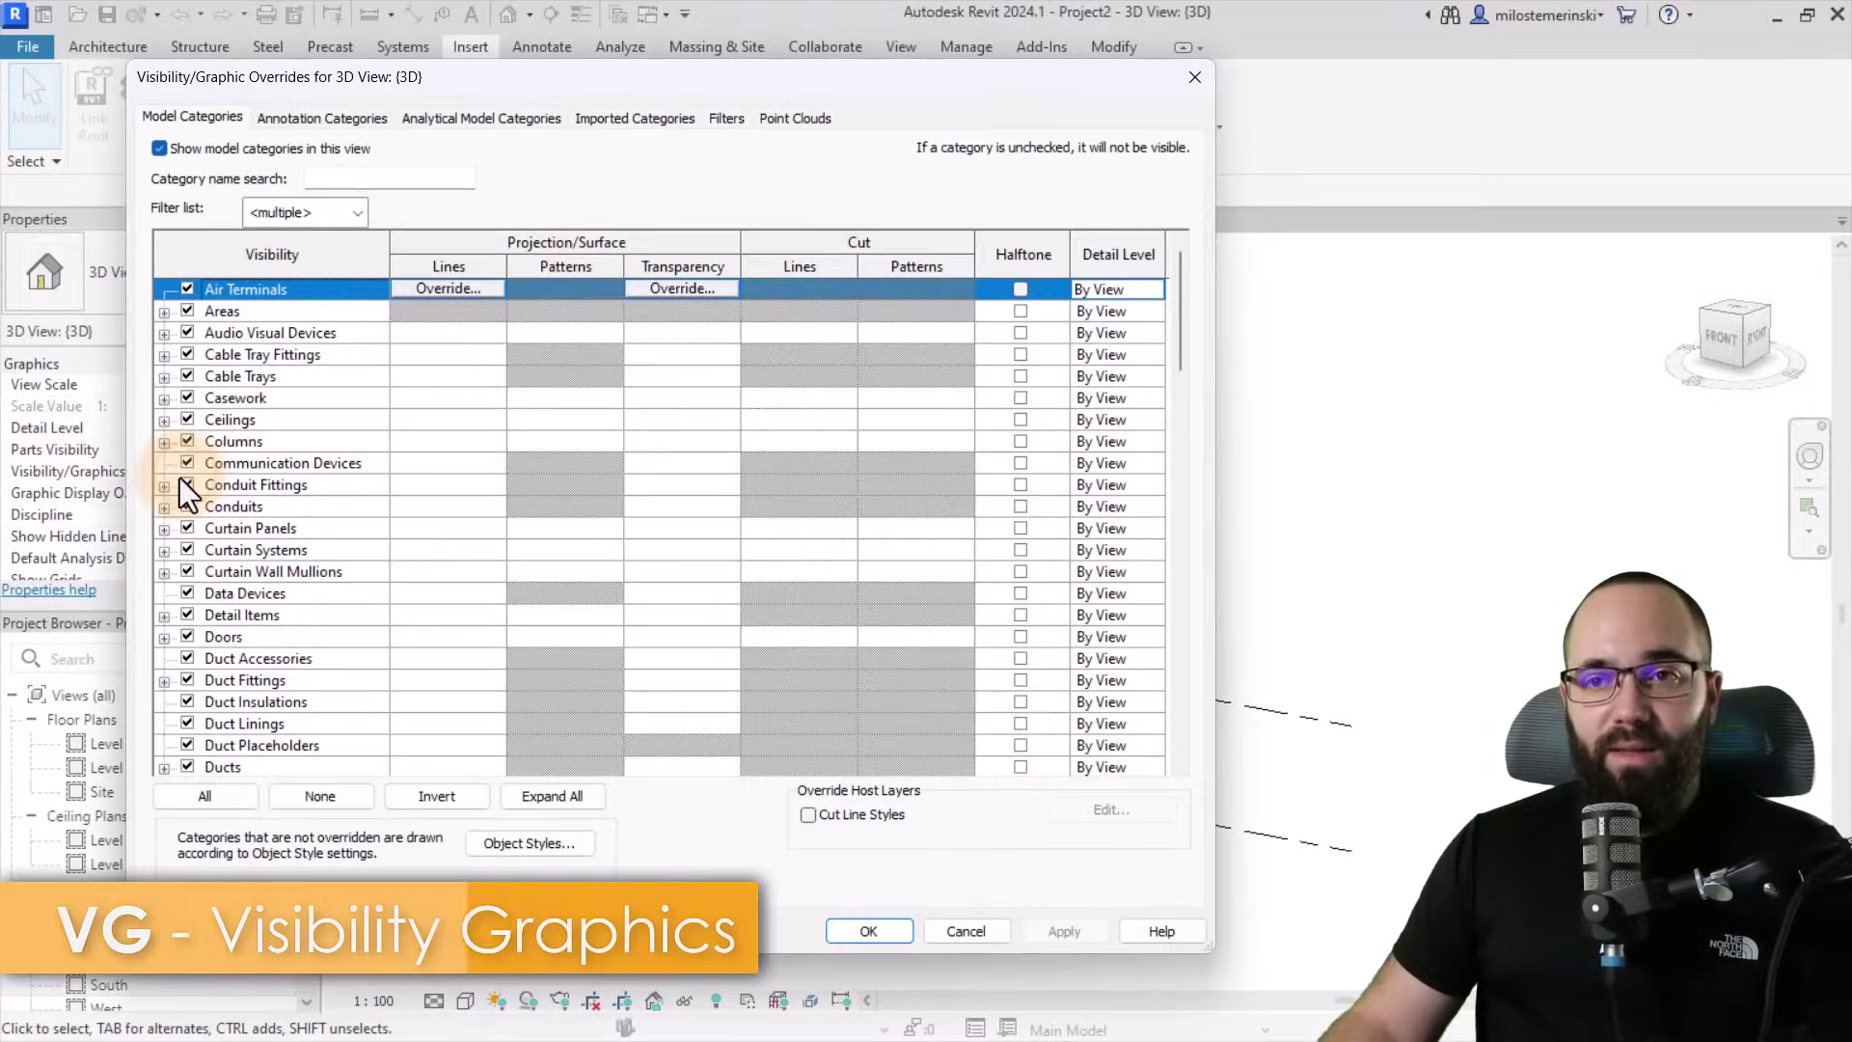
left_click(777, 123)
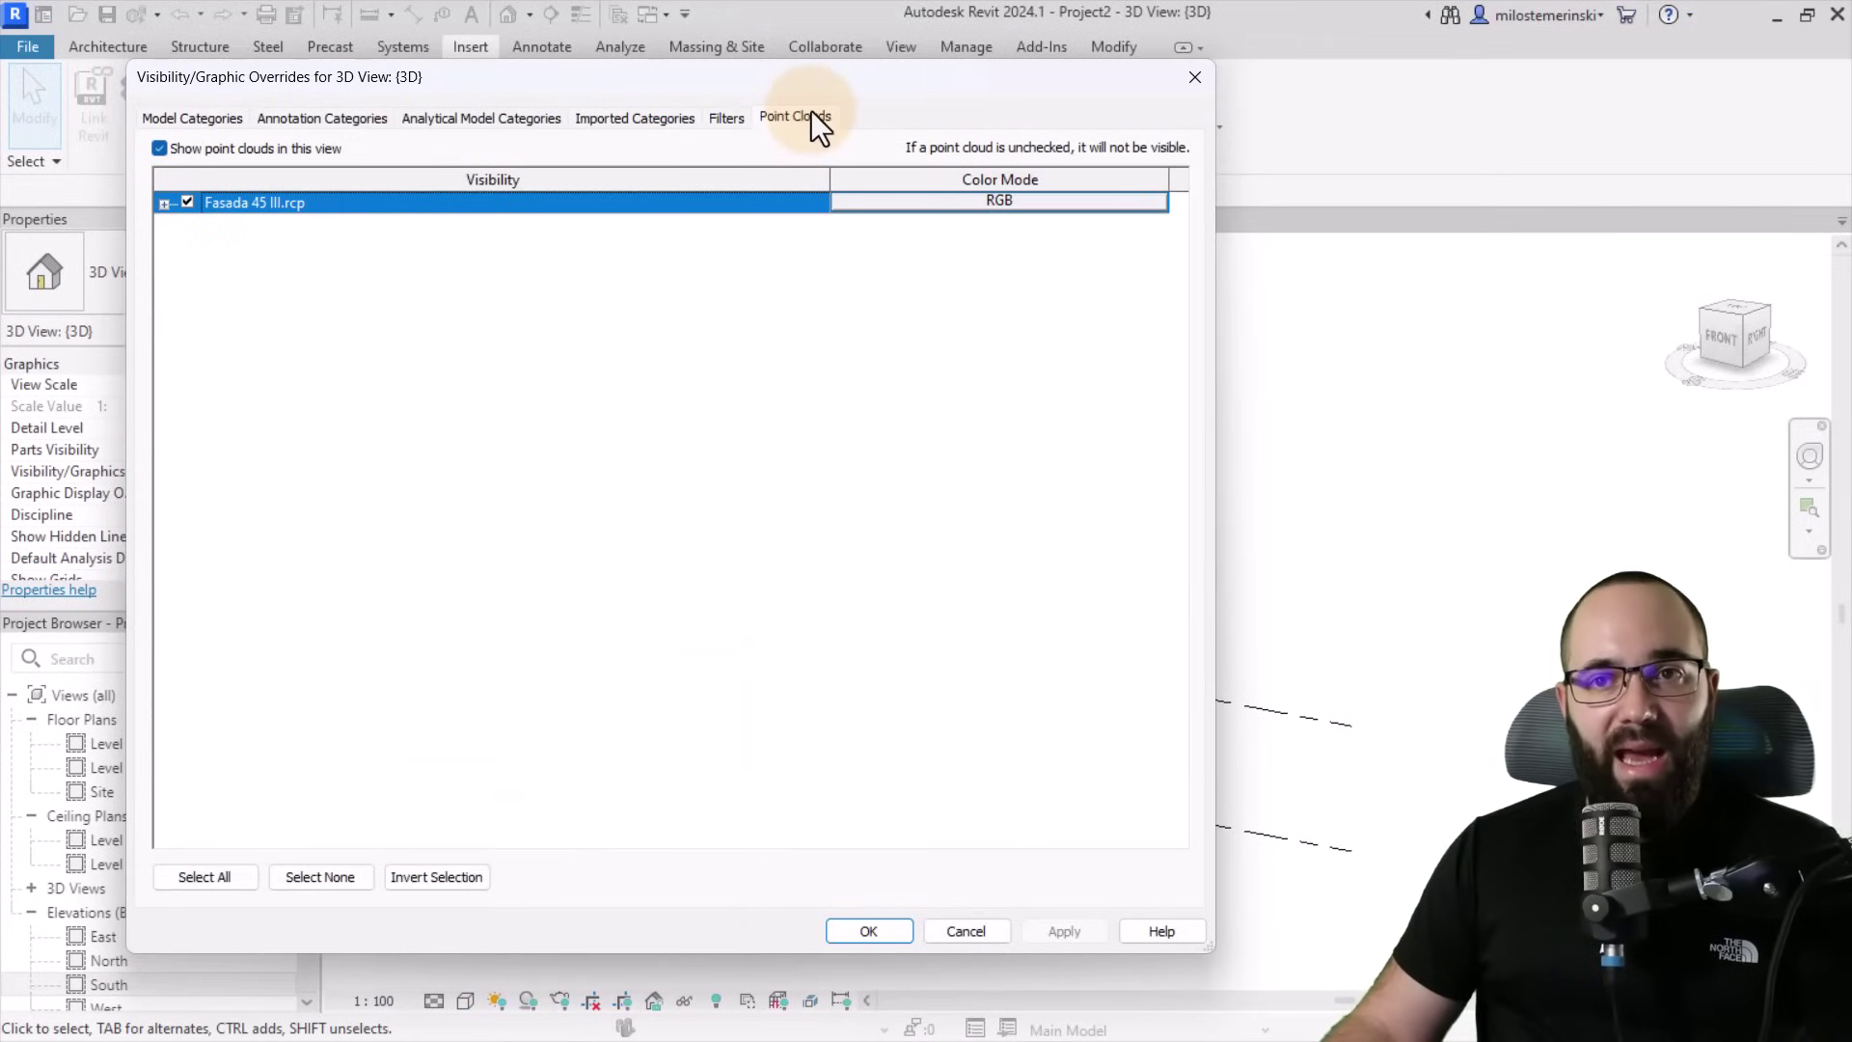
left_click(870, 206)
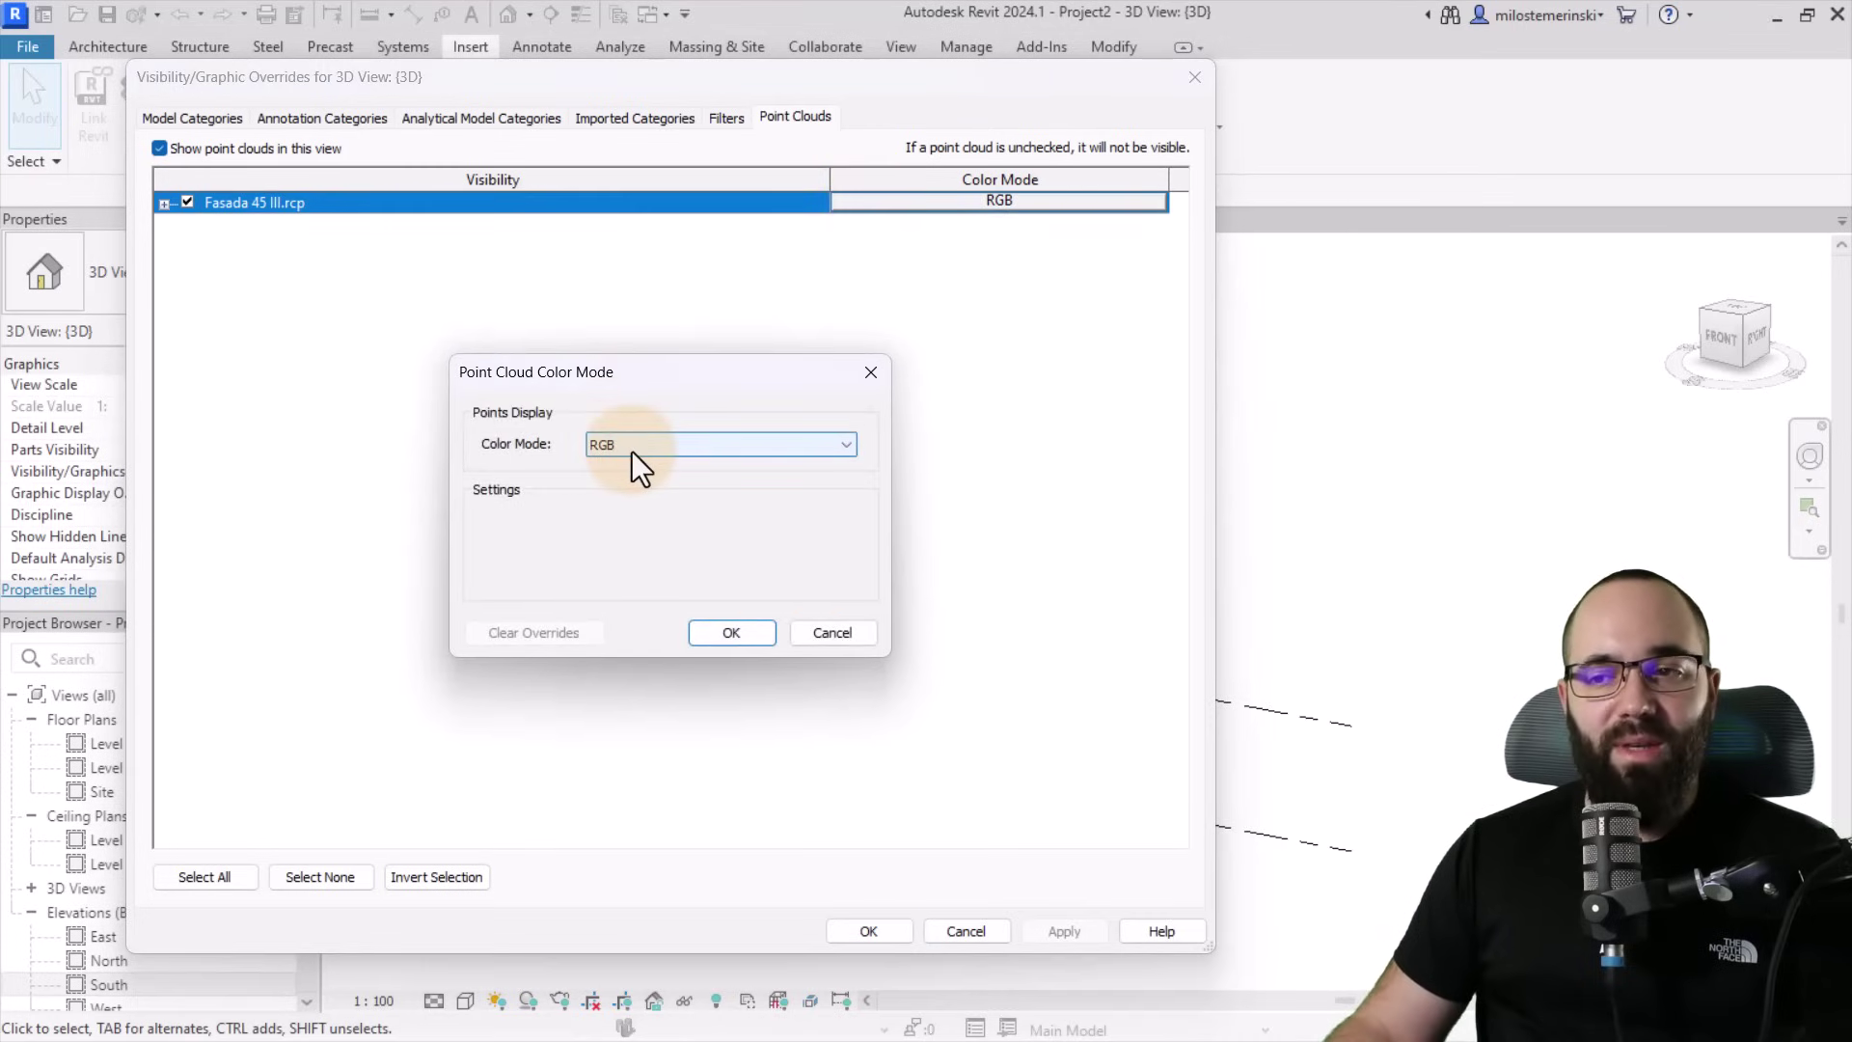
left_click(825, 634)
left_click_drag(1096, 89, 1090, 125)
left_click(1036, 224)
Display the scan in Single Color mode with blue points and apply.
left_click(665, 467)
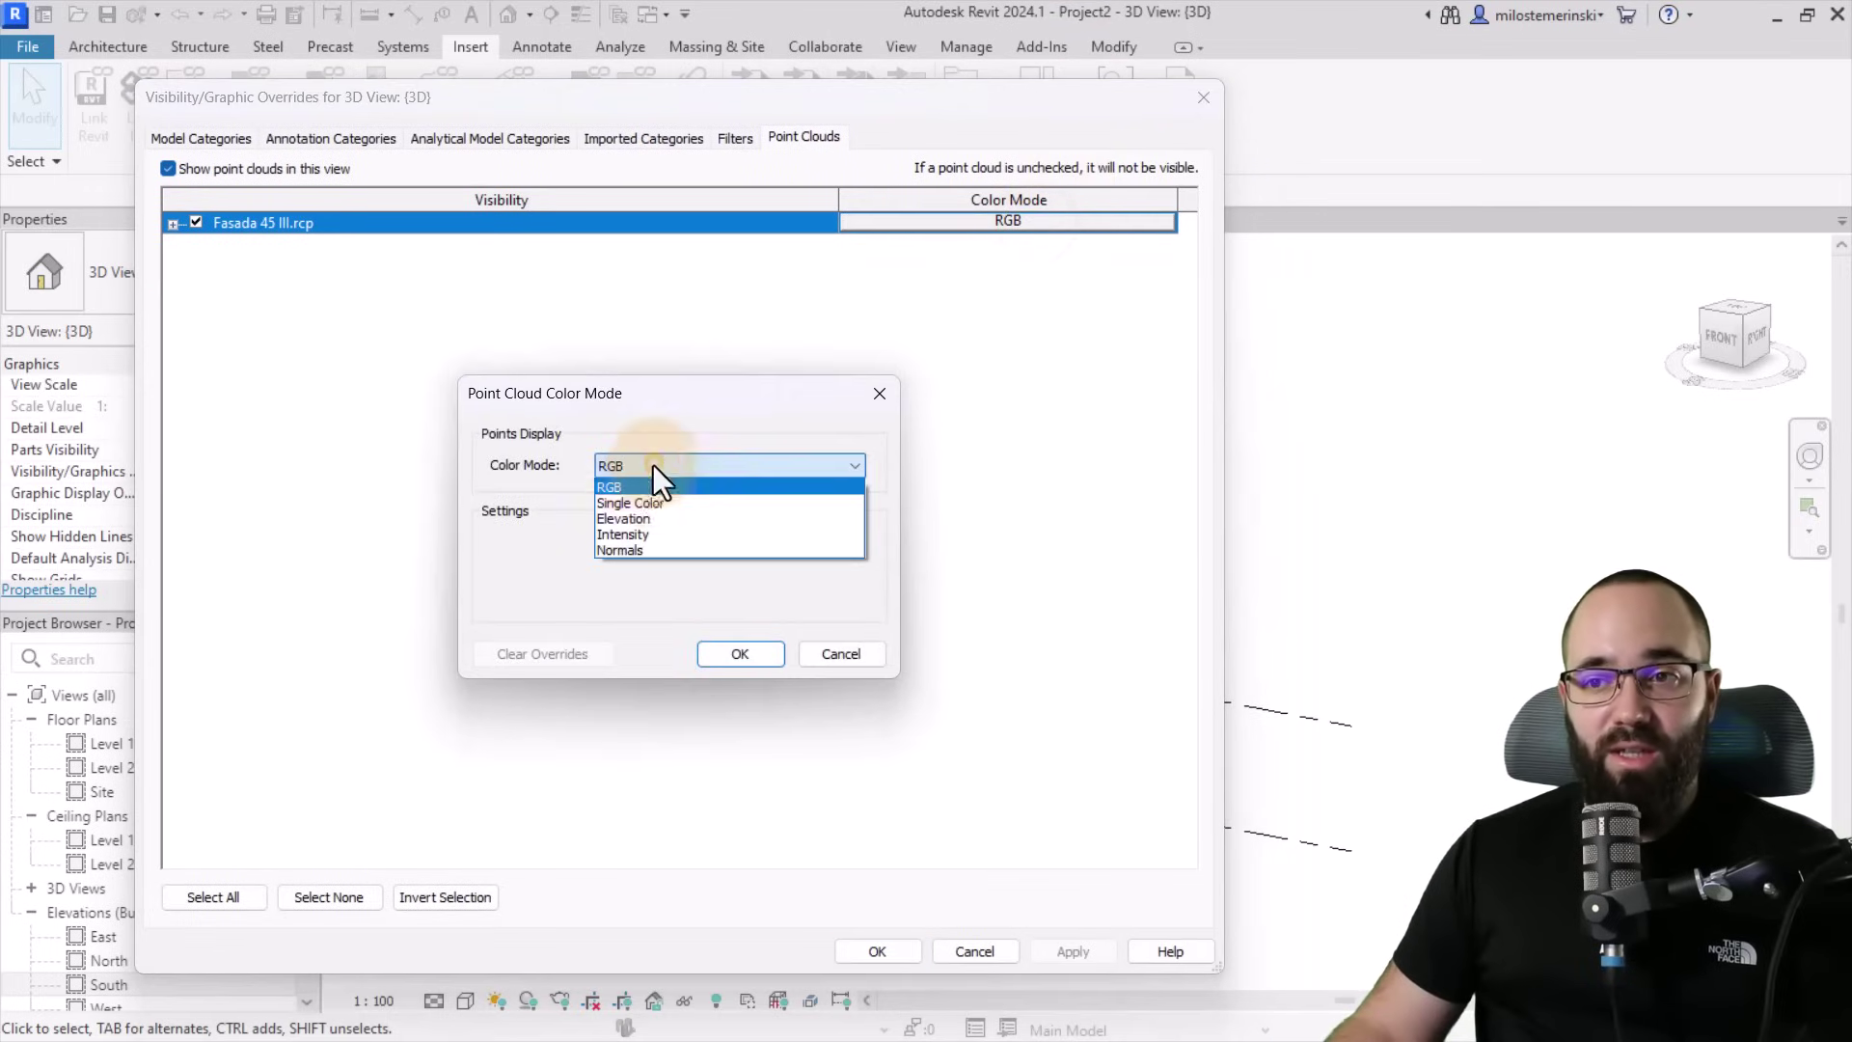
left_click(639, 505)
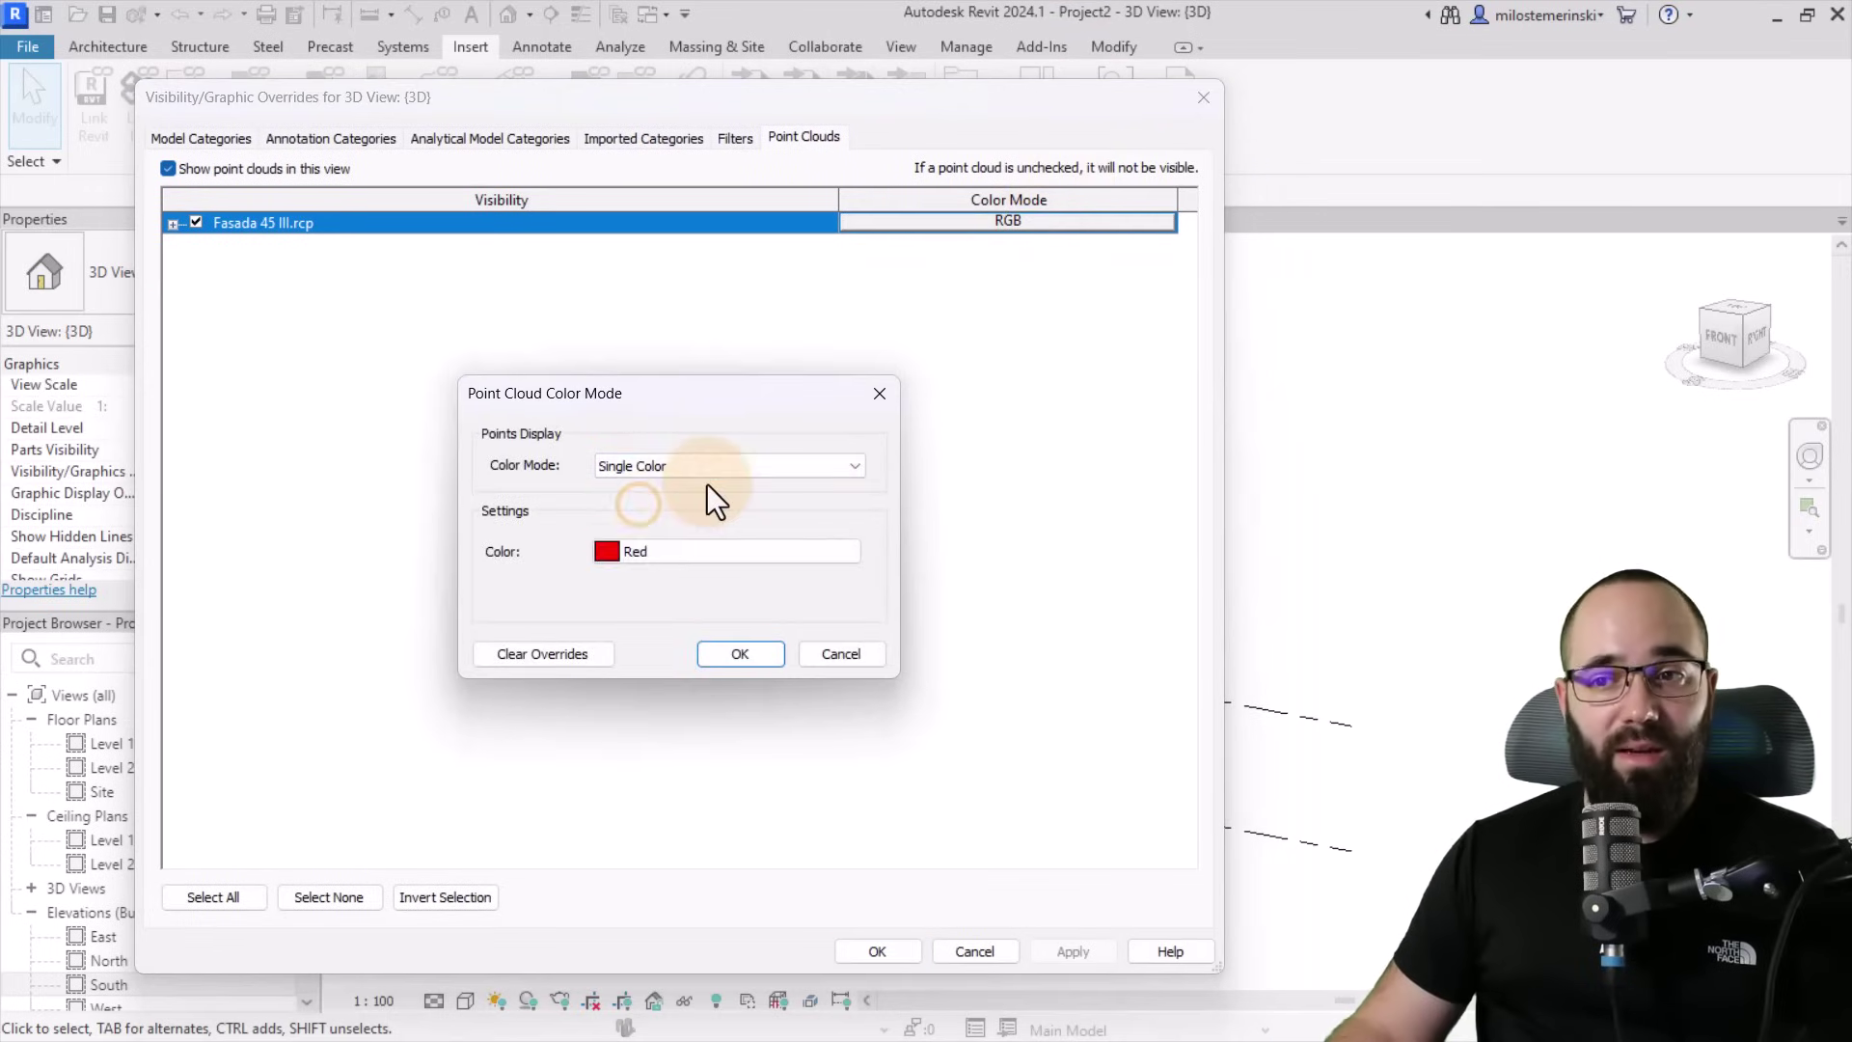
left_click(612, 551)
left_click(490, 557)
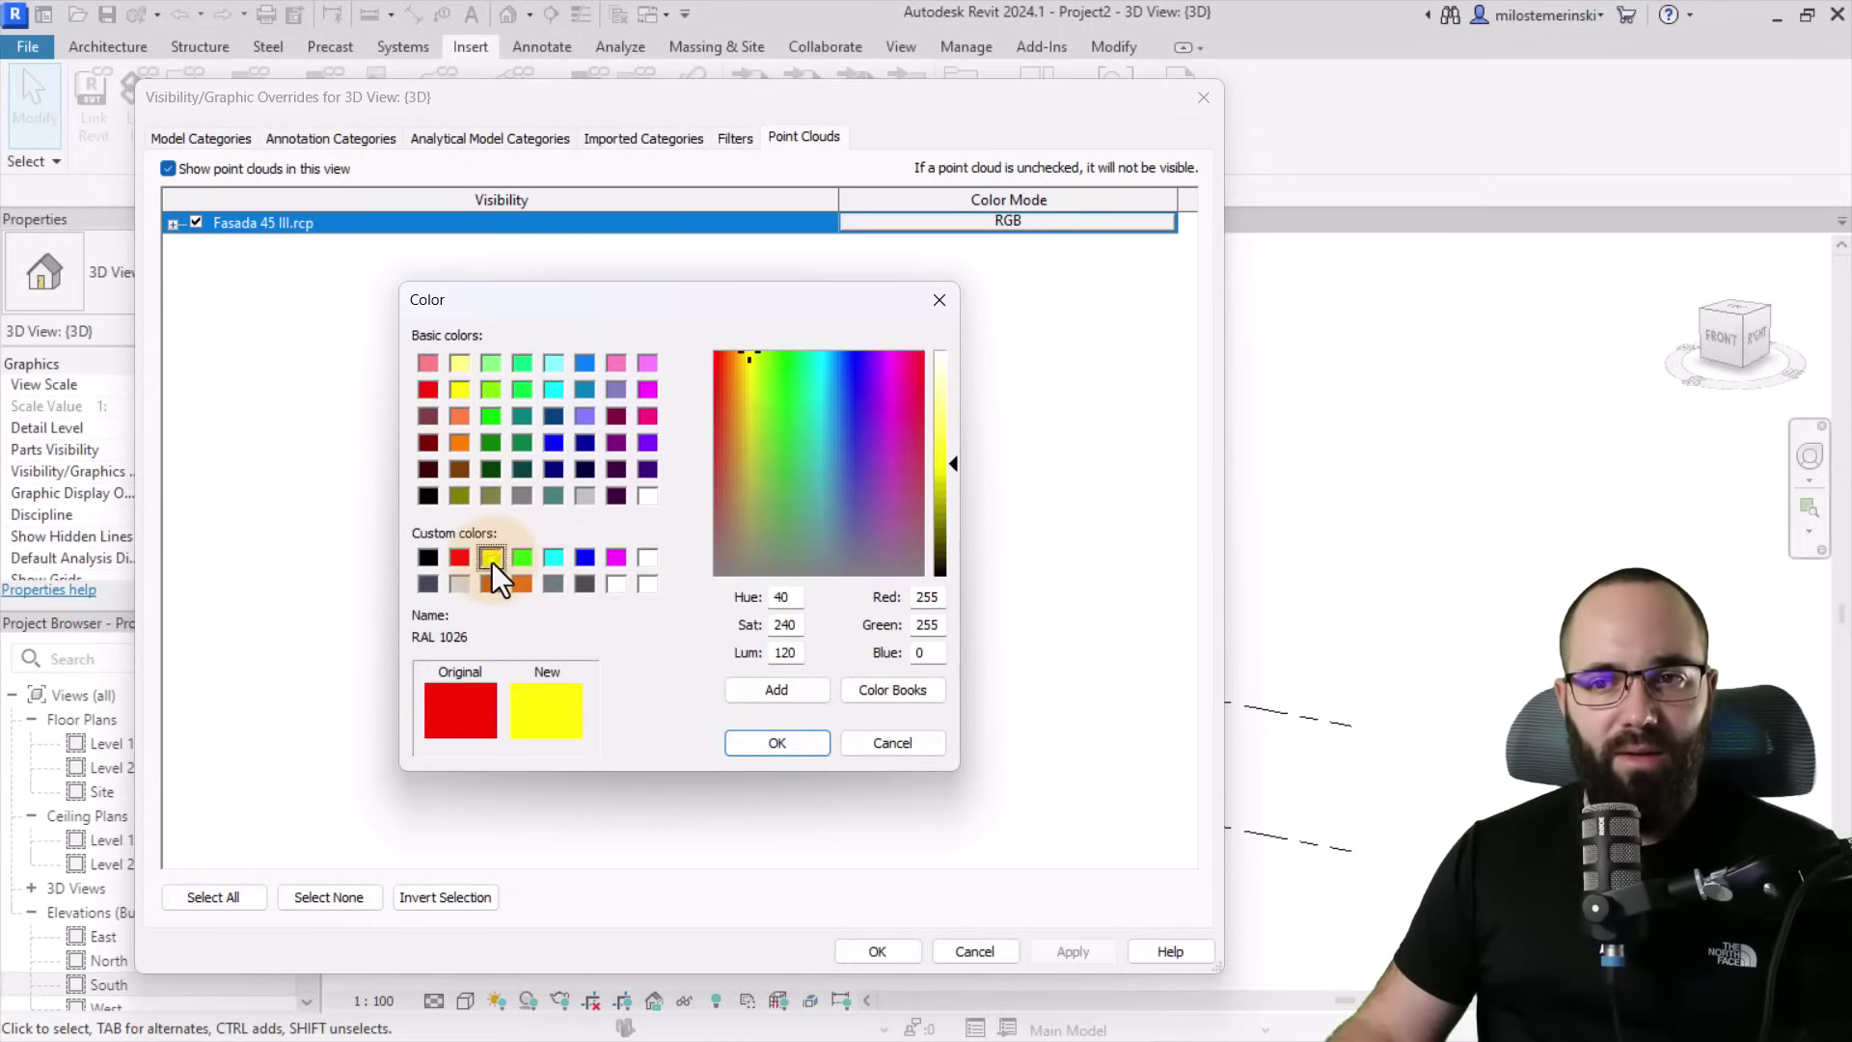
left_click(584, 558)
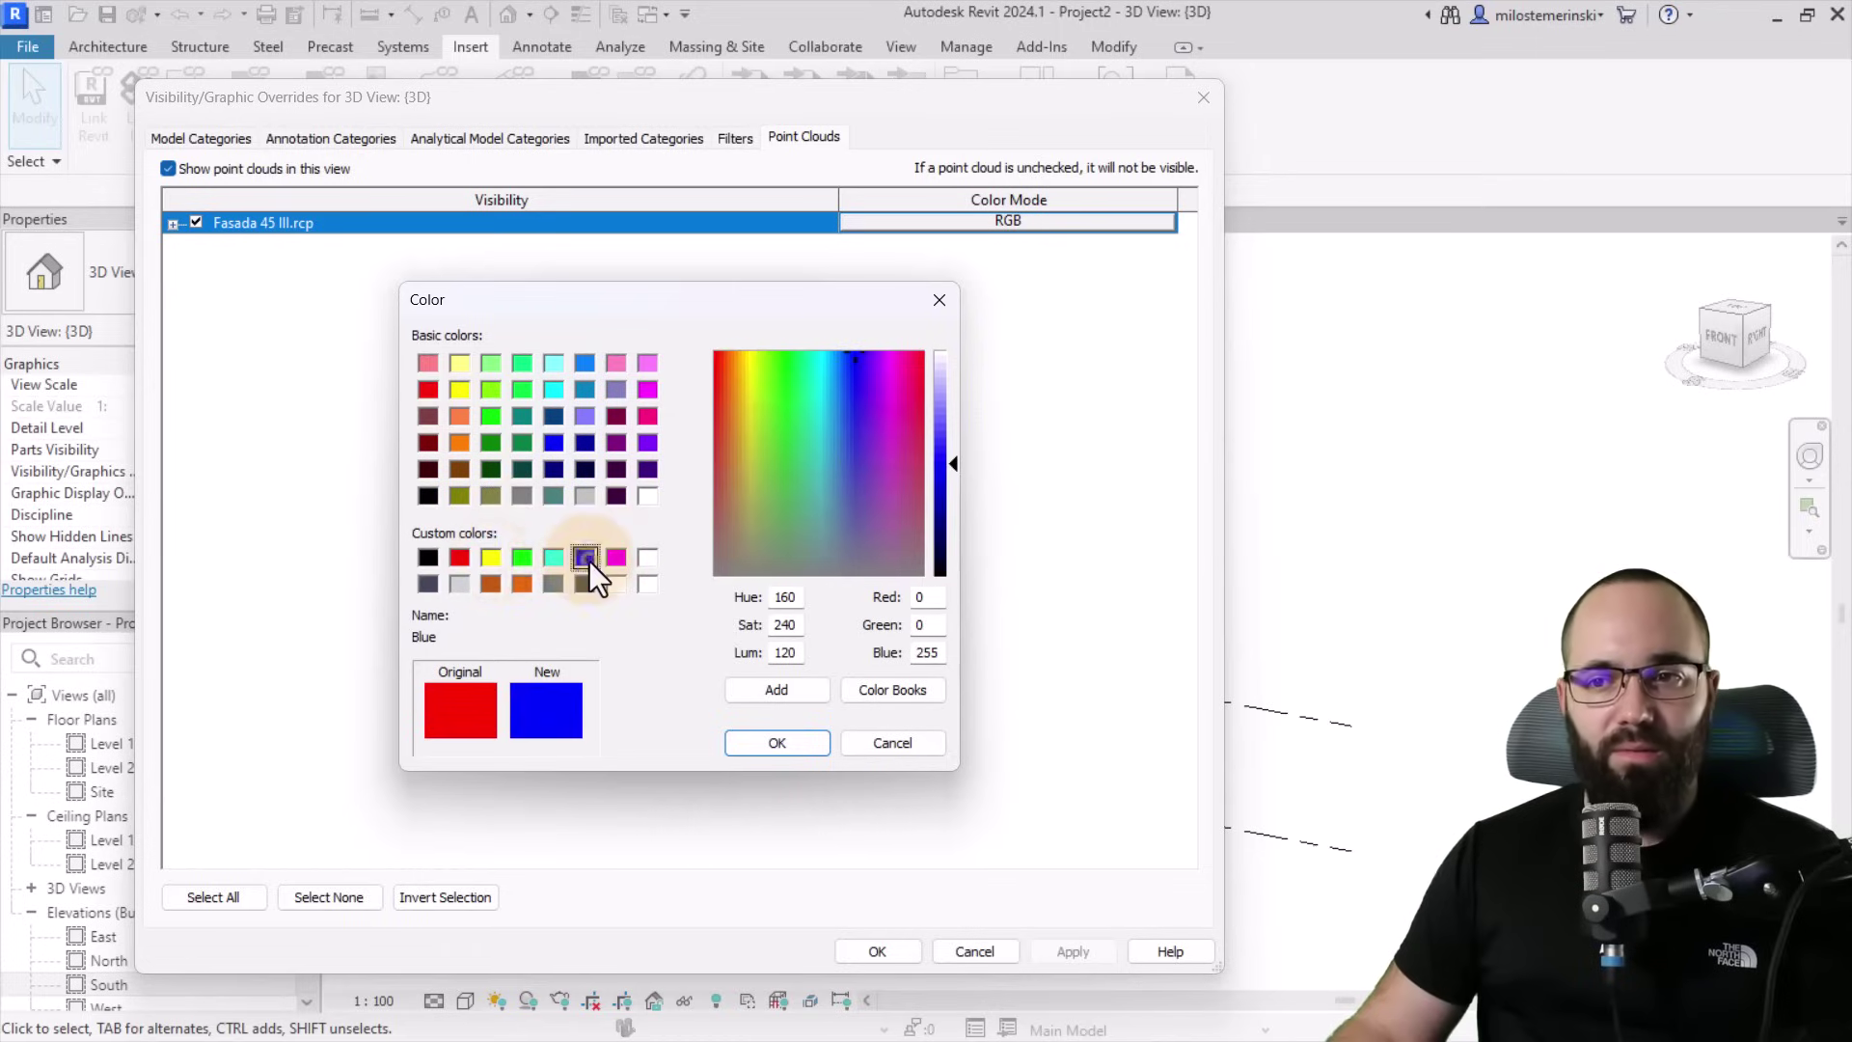
left_click(774, 741)
left_click(776, 660)
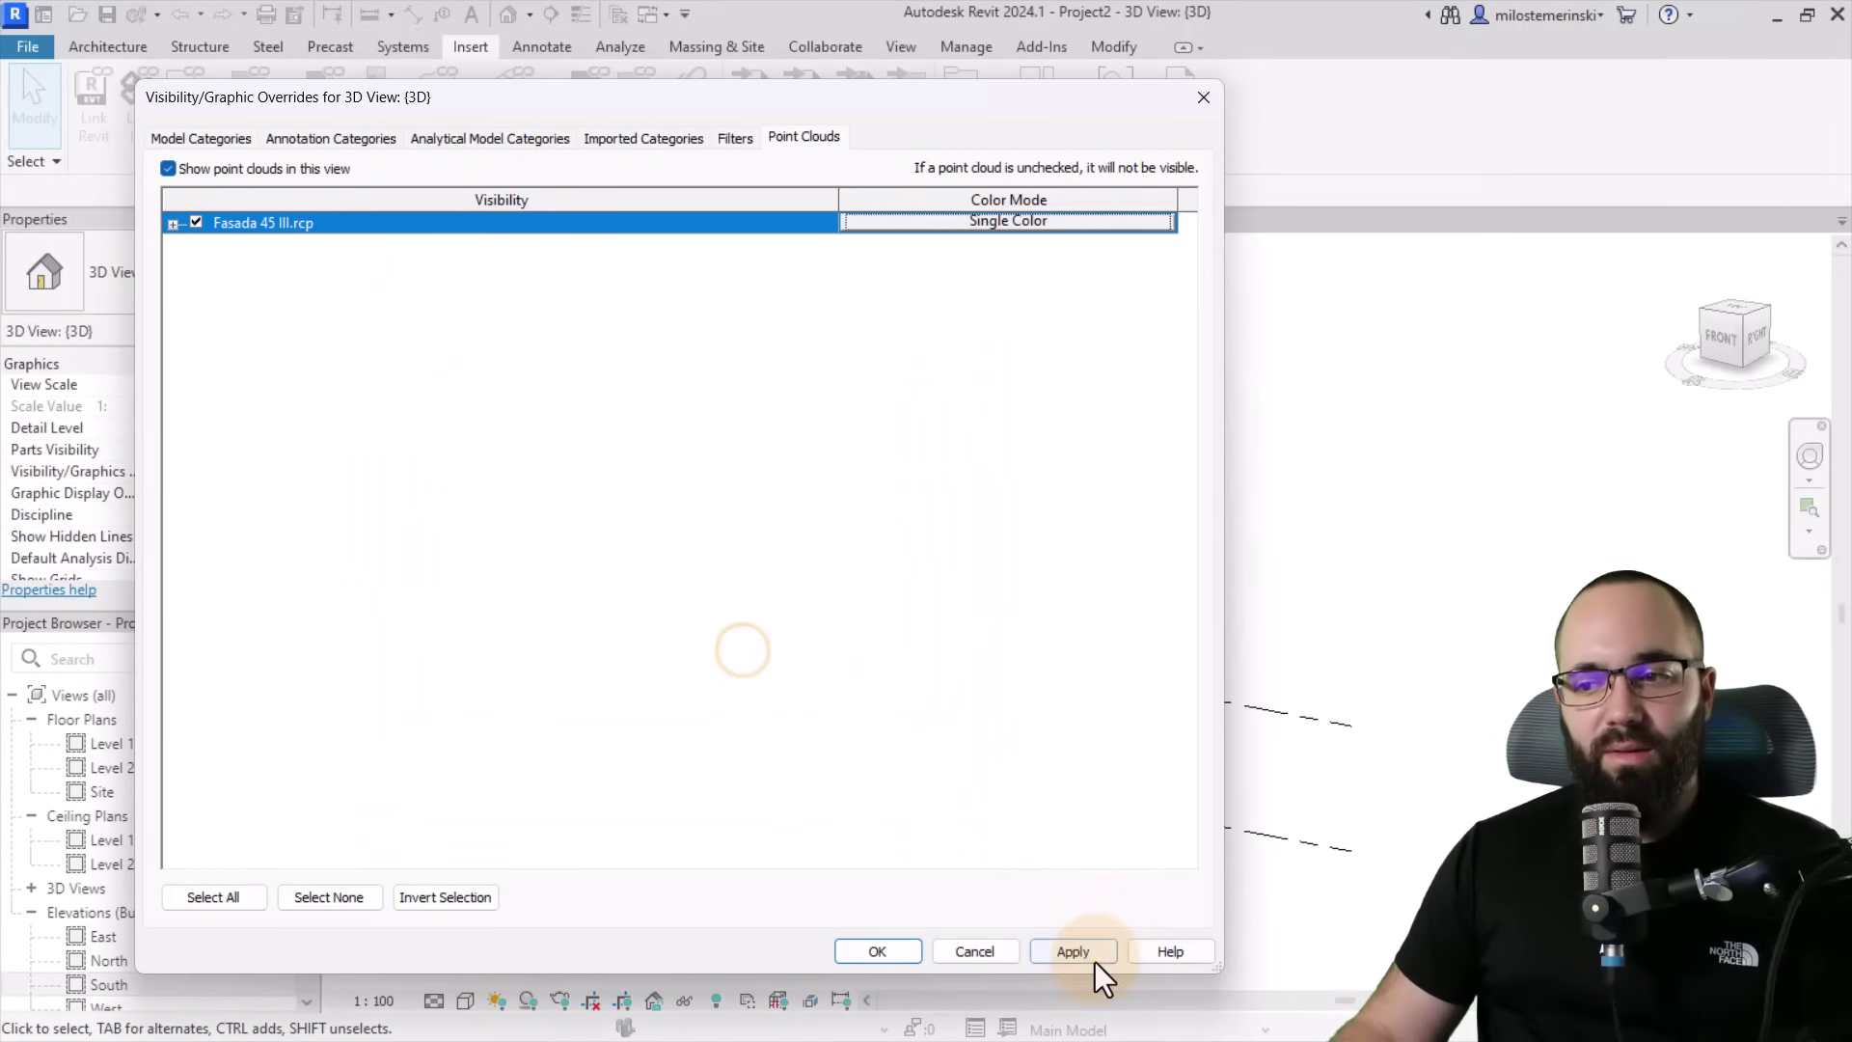
left_click(874, 951)
left_click(1025, 849)
Inspect the blue facade around the gutter, then reselect the cloud and reopen Visibility/Graphics.
scroll(849, 579, "up", 8)
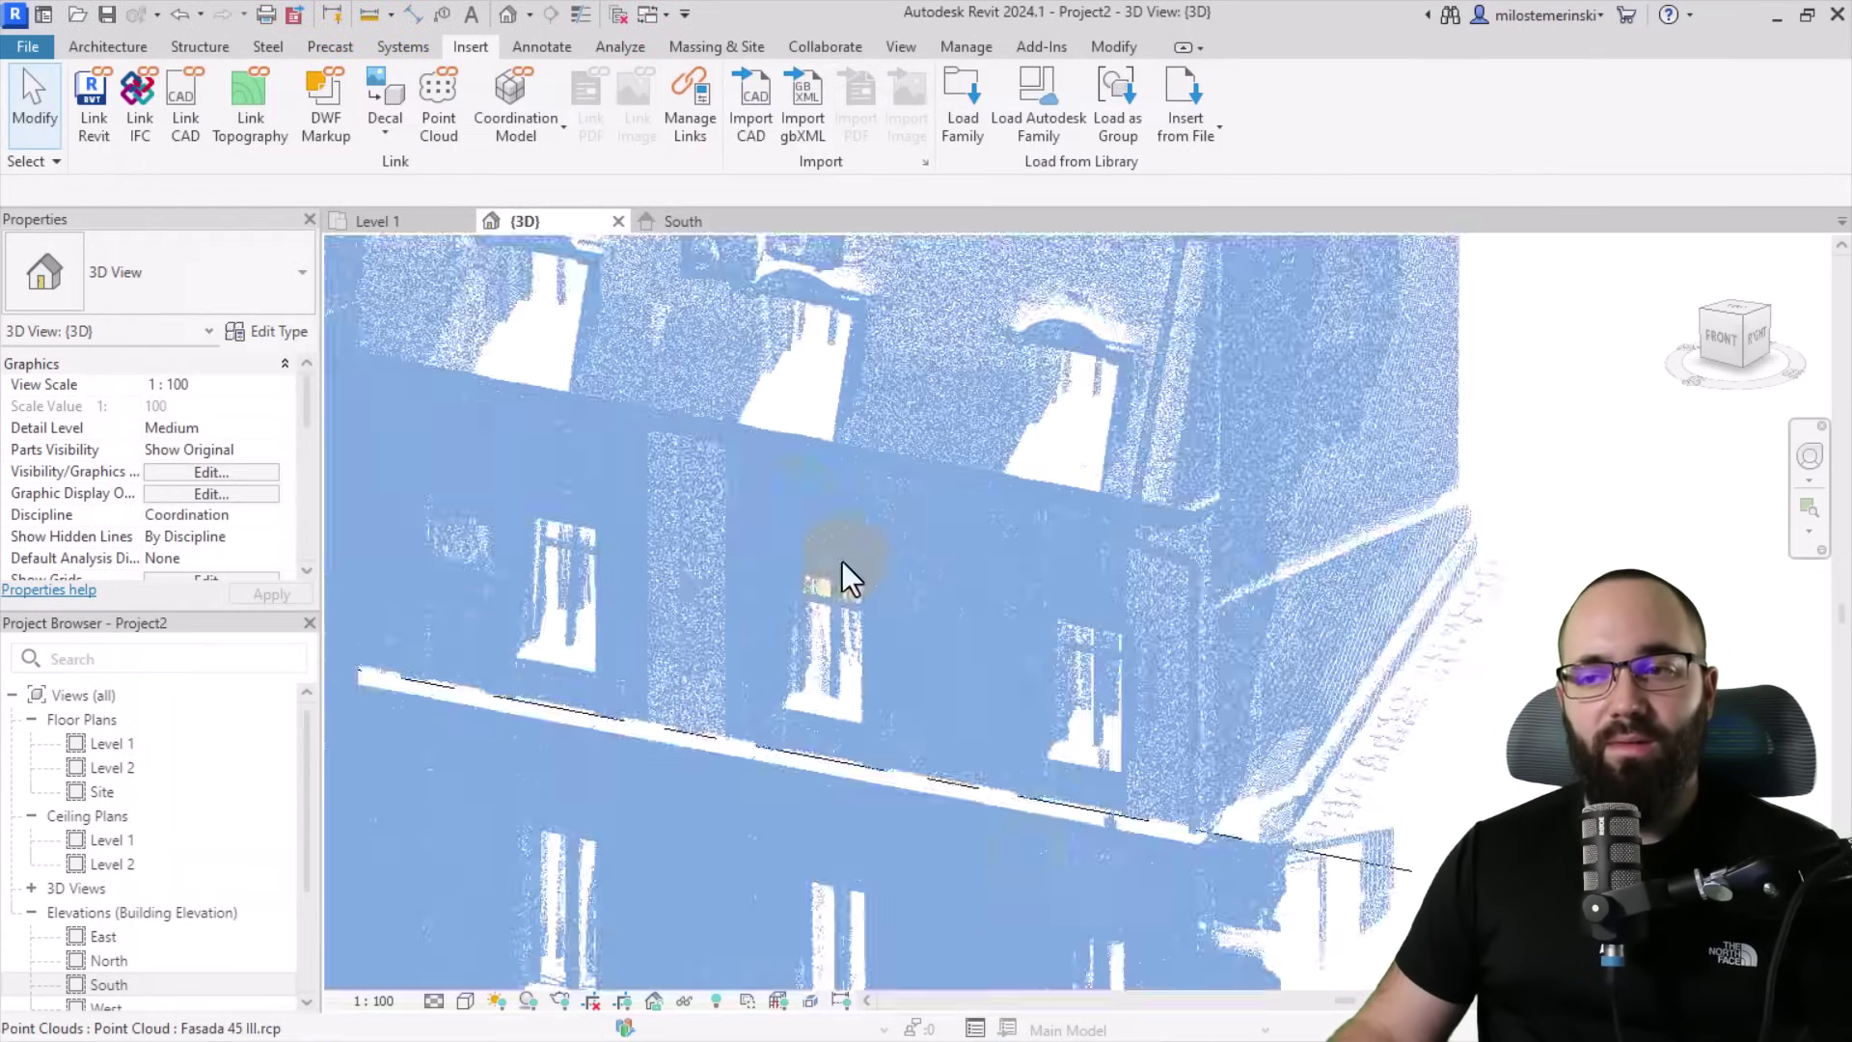
scroll(651, 466, "down", 6)
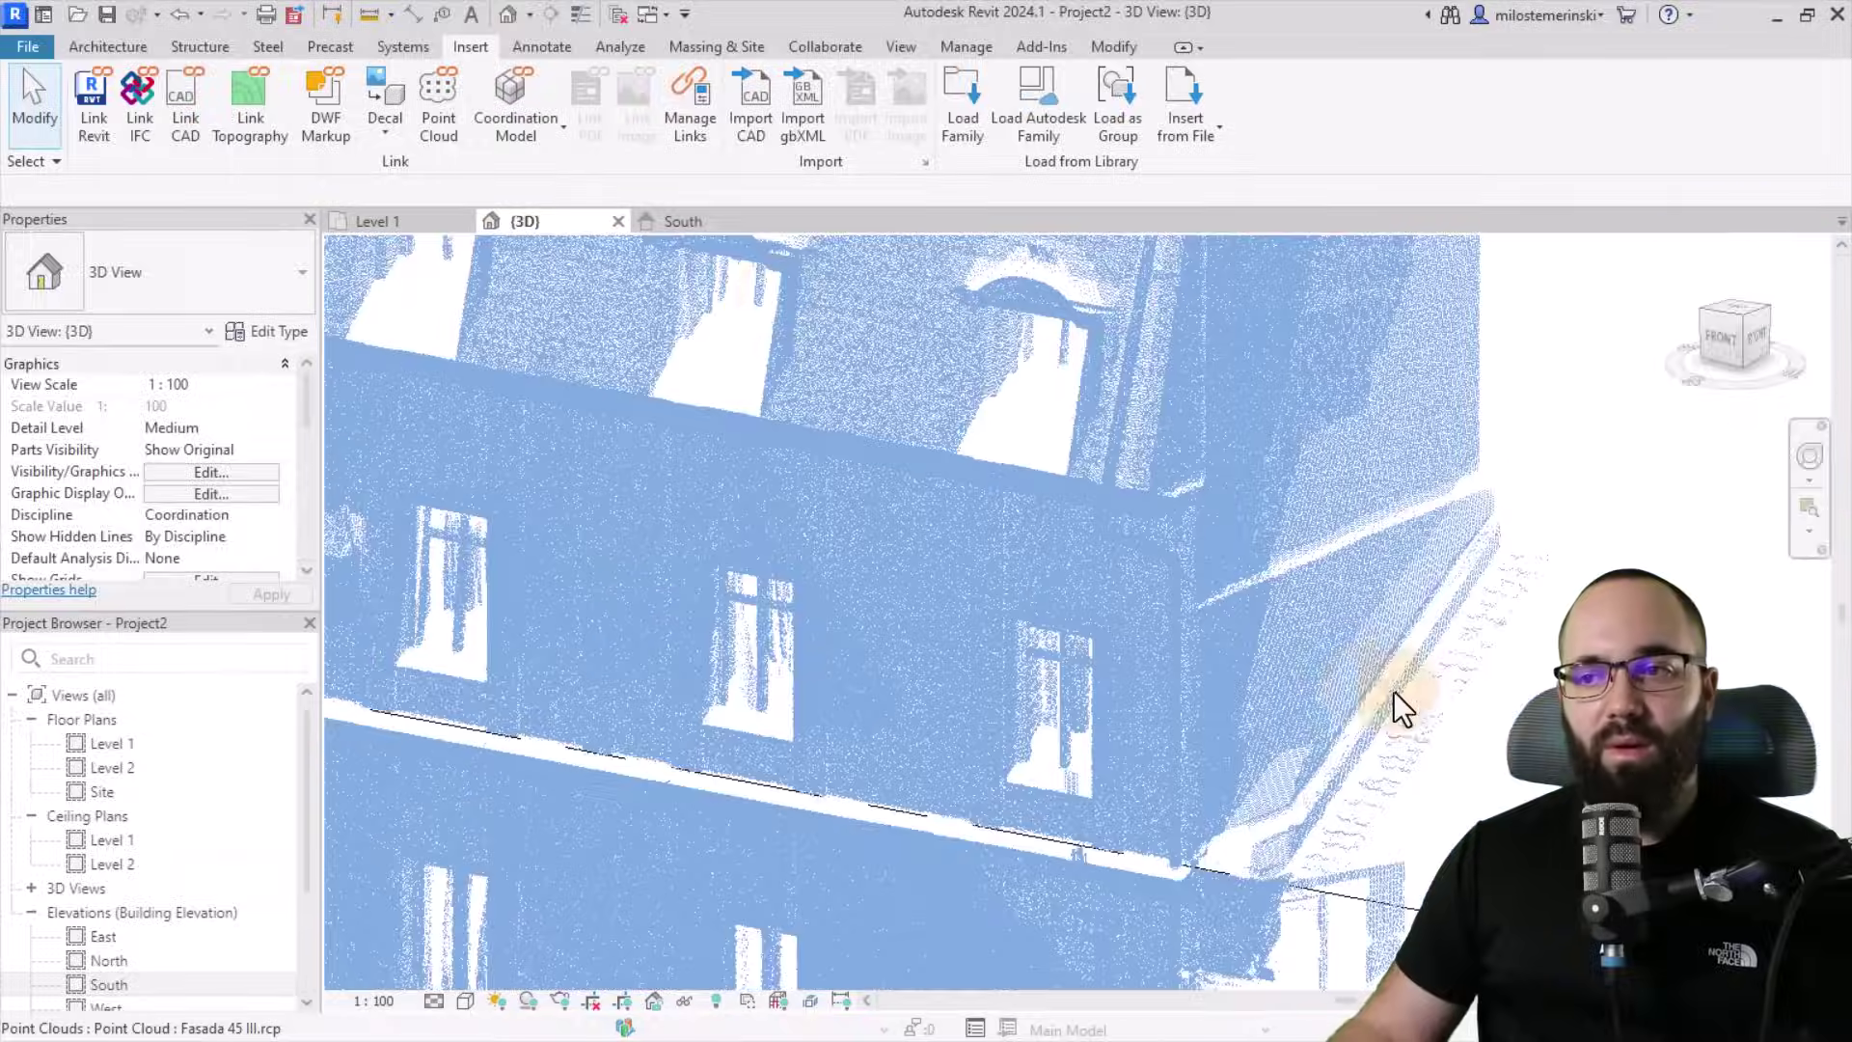
scroll(1225, 587, "up", 6)
middle_click_drag(773, 294, 1034, 524)
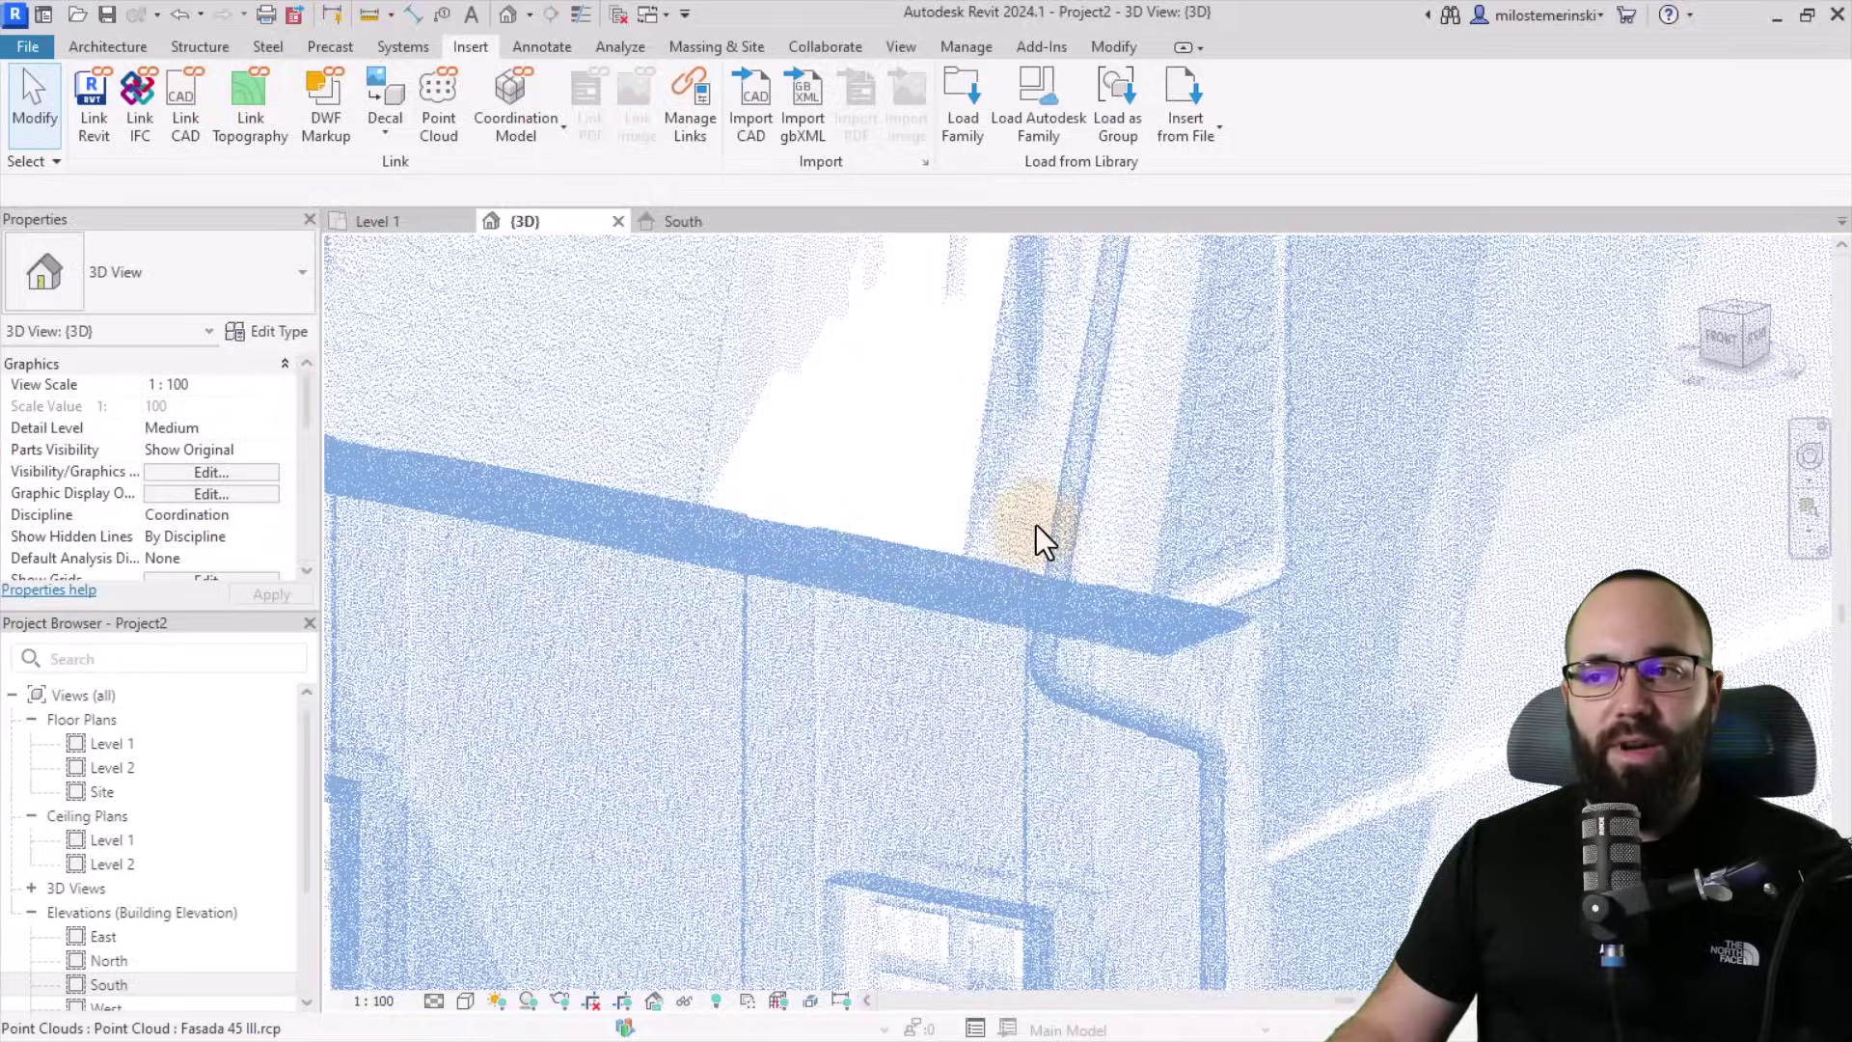
scroll(1058, 547, "down", 3)
scroll(760, 479, "up", 3)
scroll(767, 473, "down", 3)
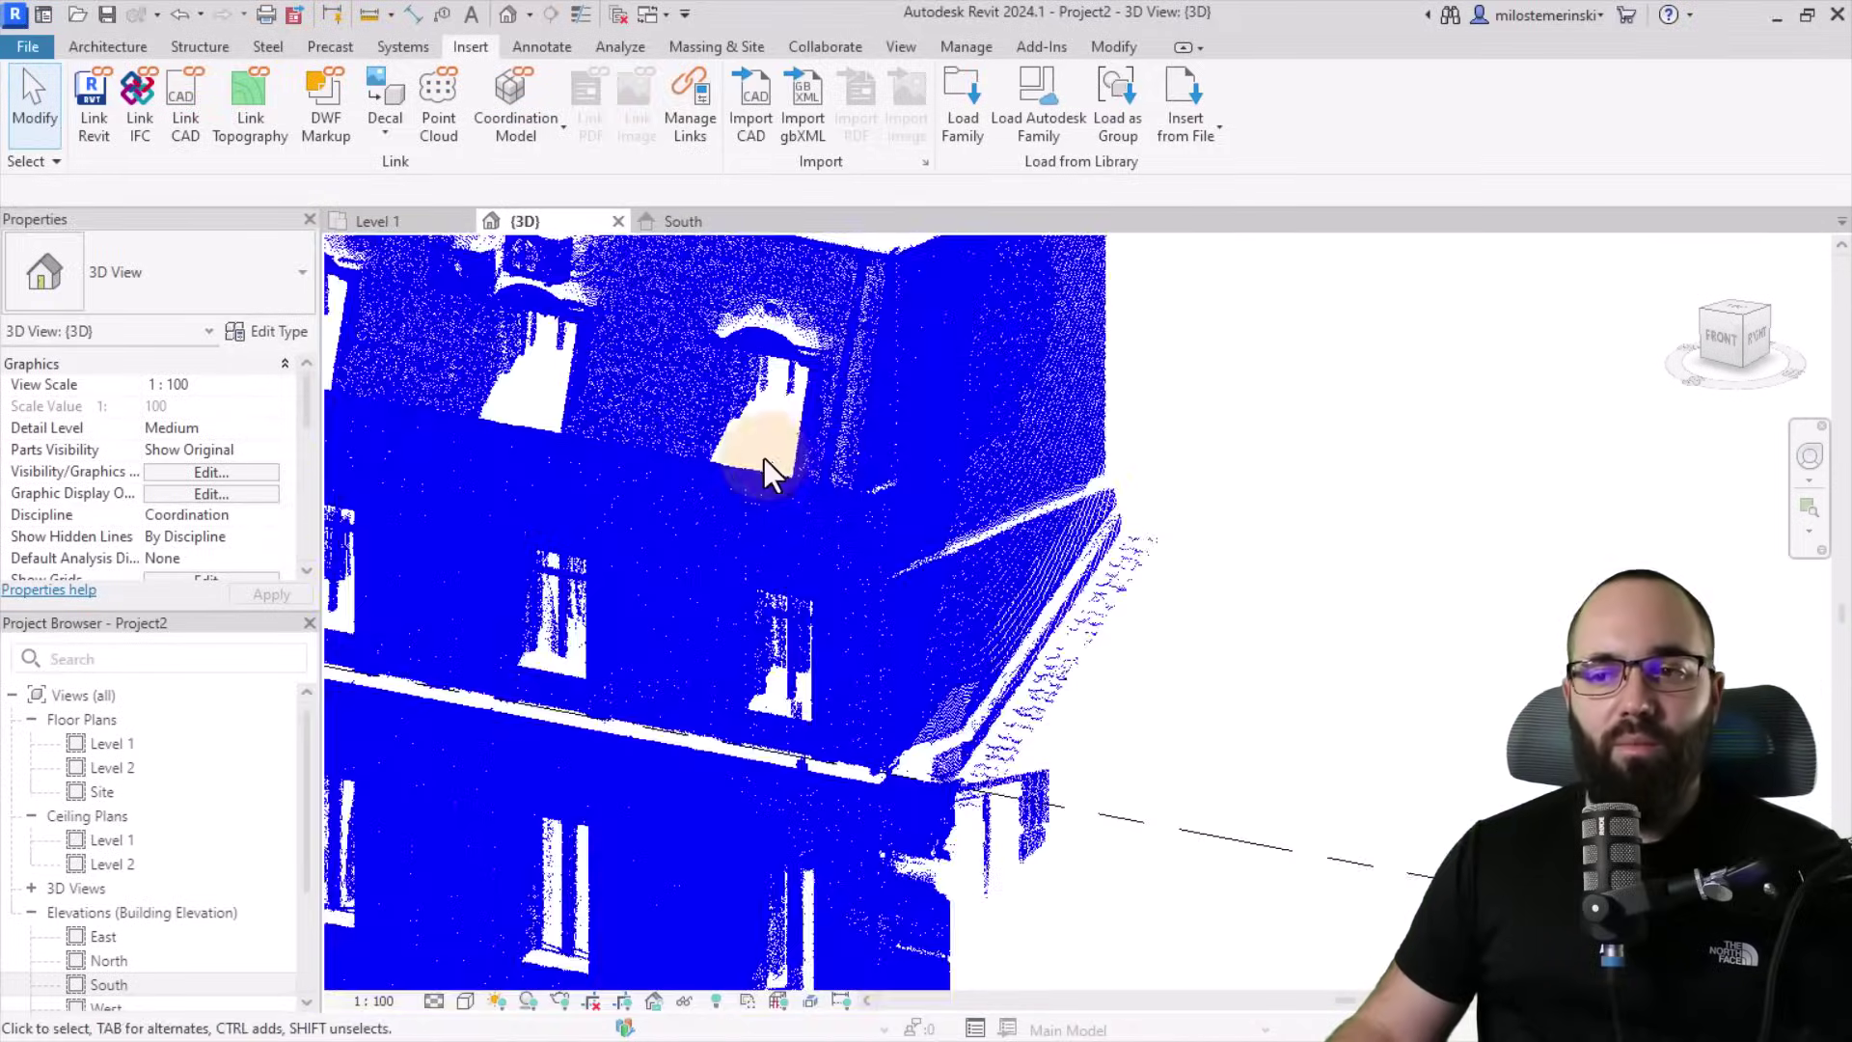
scroll(641, 504, "up", 5)
middle_click_drag(641, 529, 917, 442, "shift")
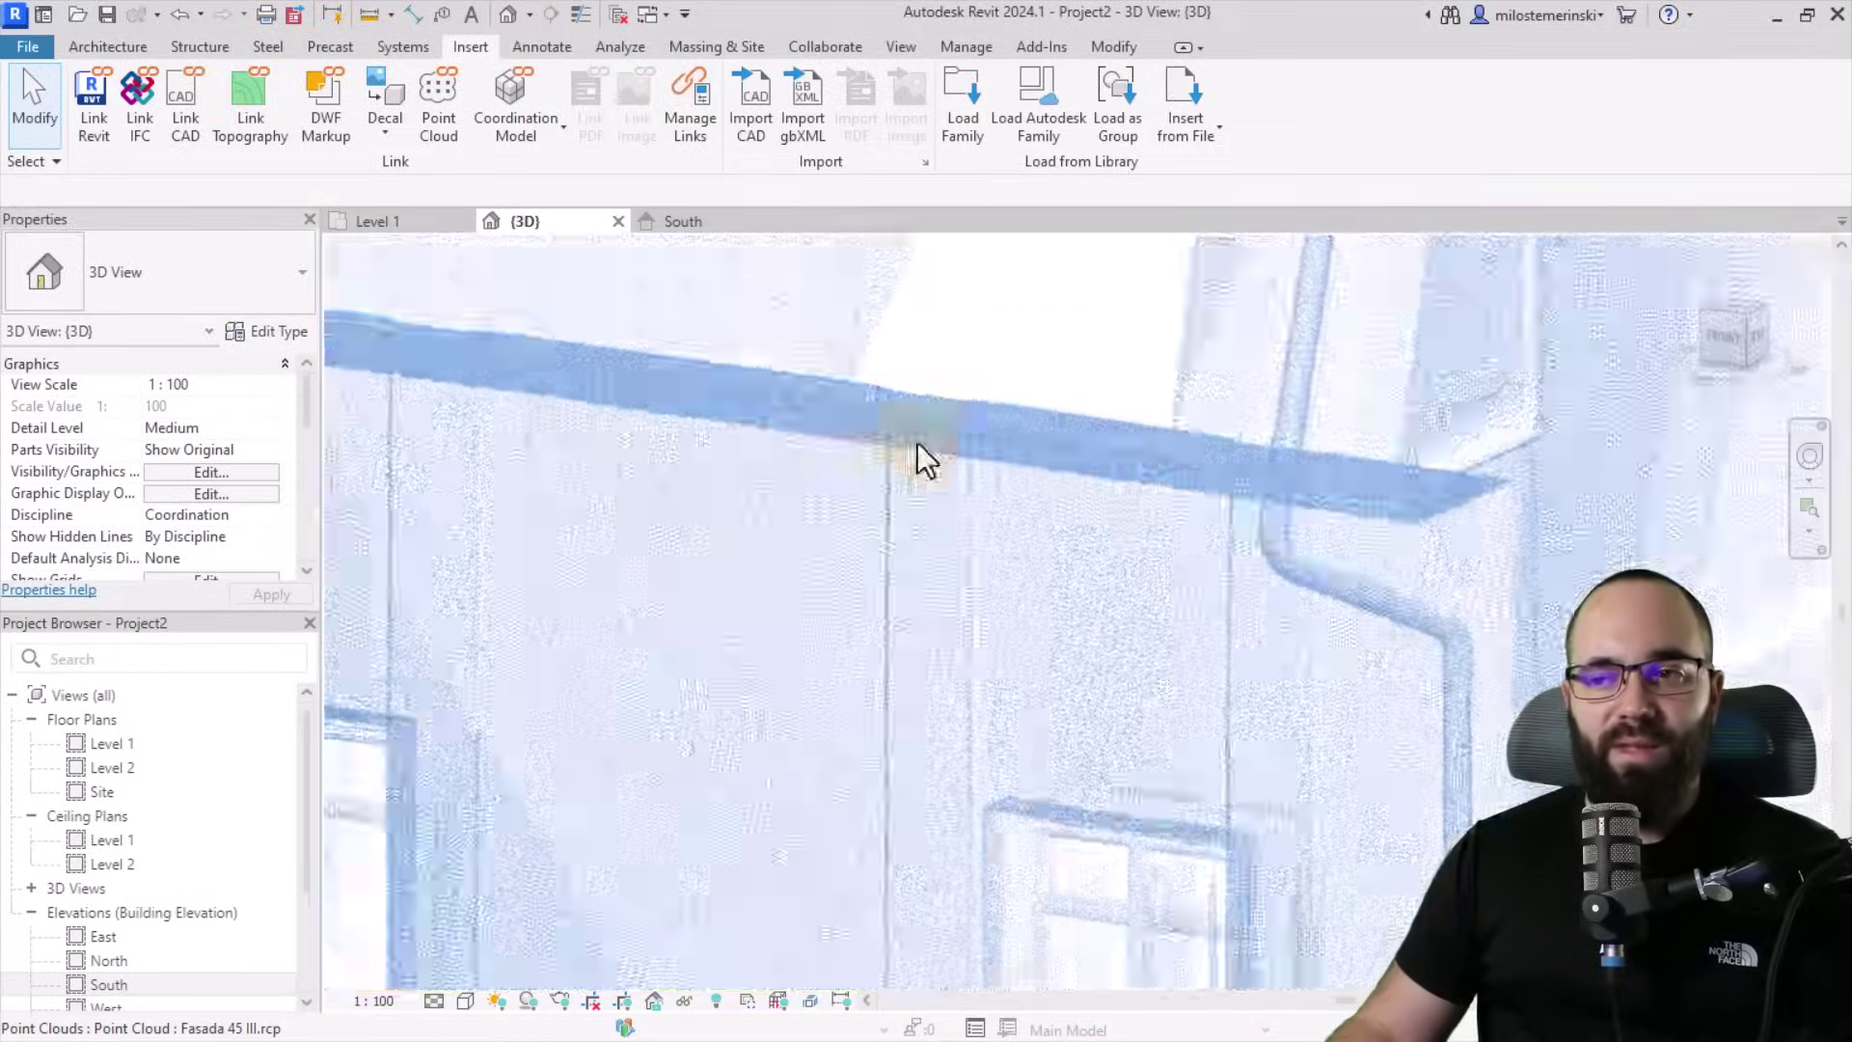
scroll(868, 437, "down", 6)
left_click(877, 455)
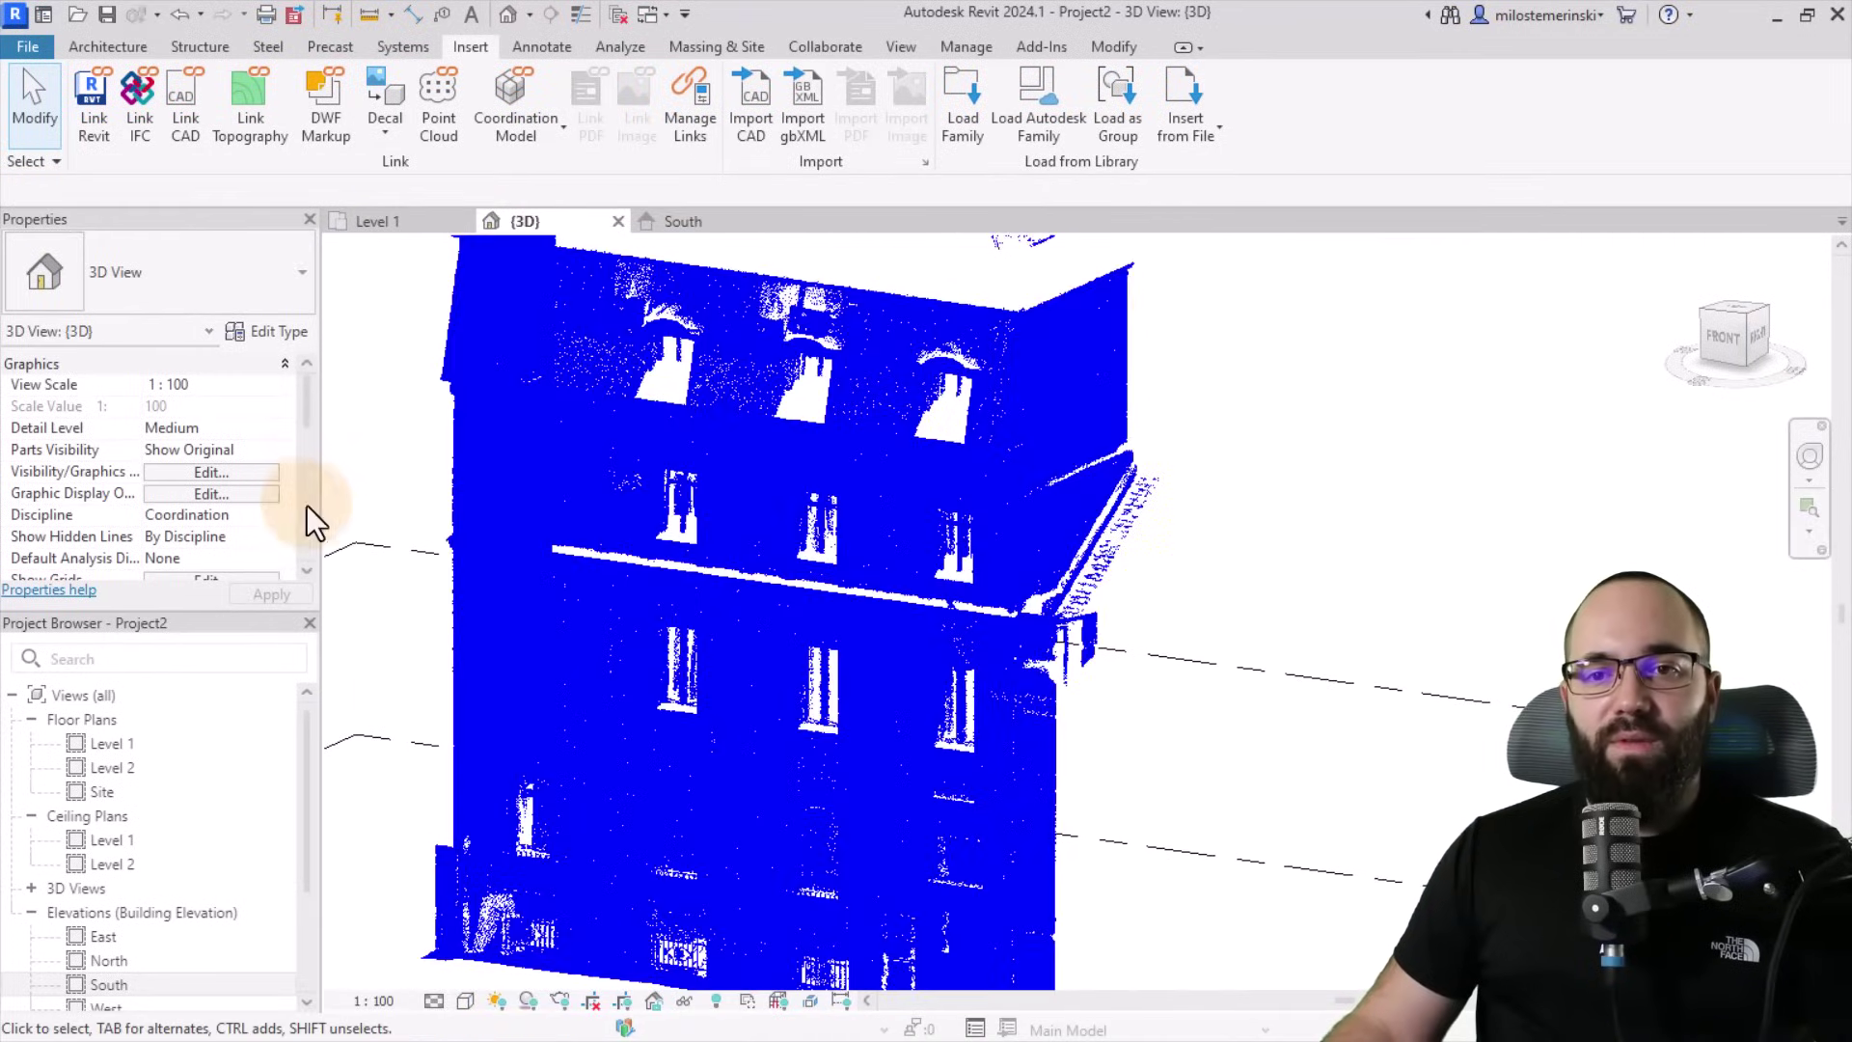
left_click(211, 471)
Set Fasada 45 III.rcp colour mode to Elevation, red maximum and blue minimum, and apply.
left_click(813, 138)
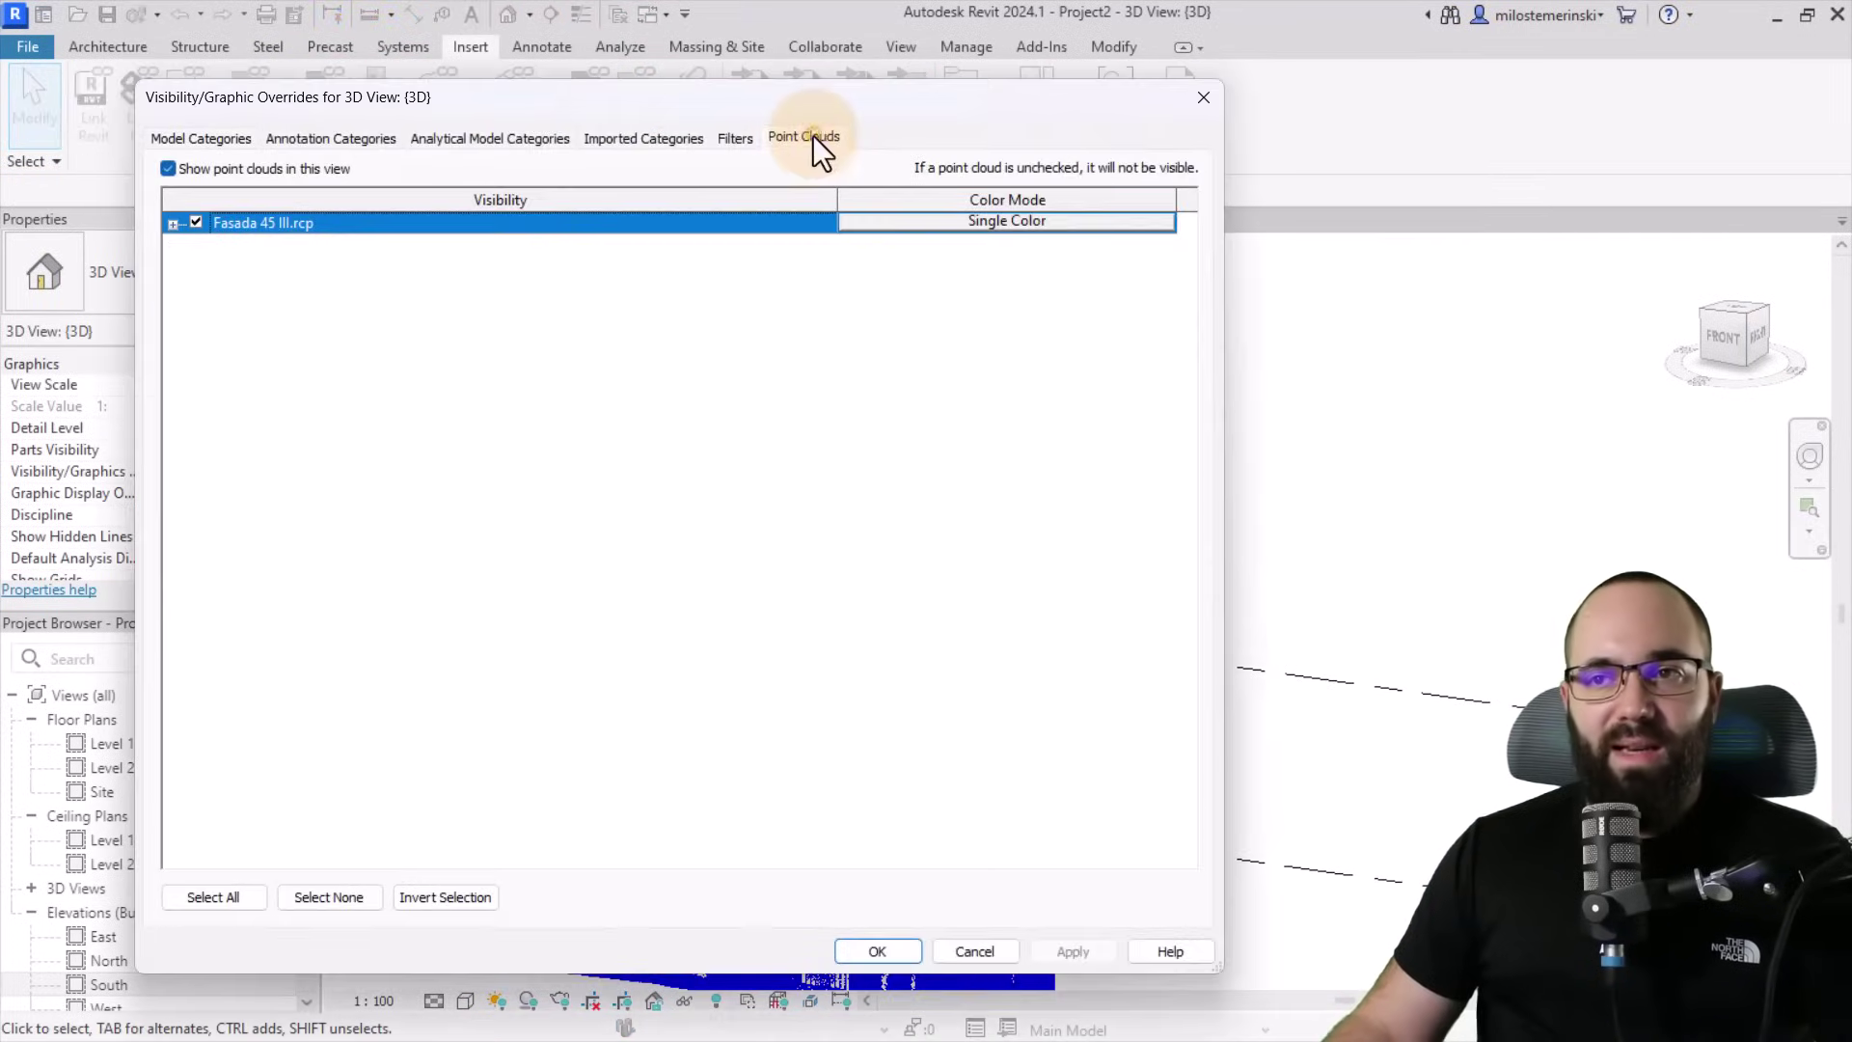
left_click(881, 221)
left_click(633, 467)
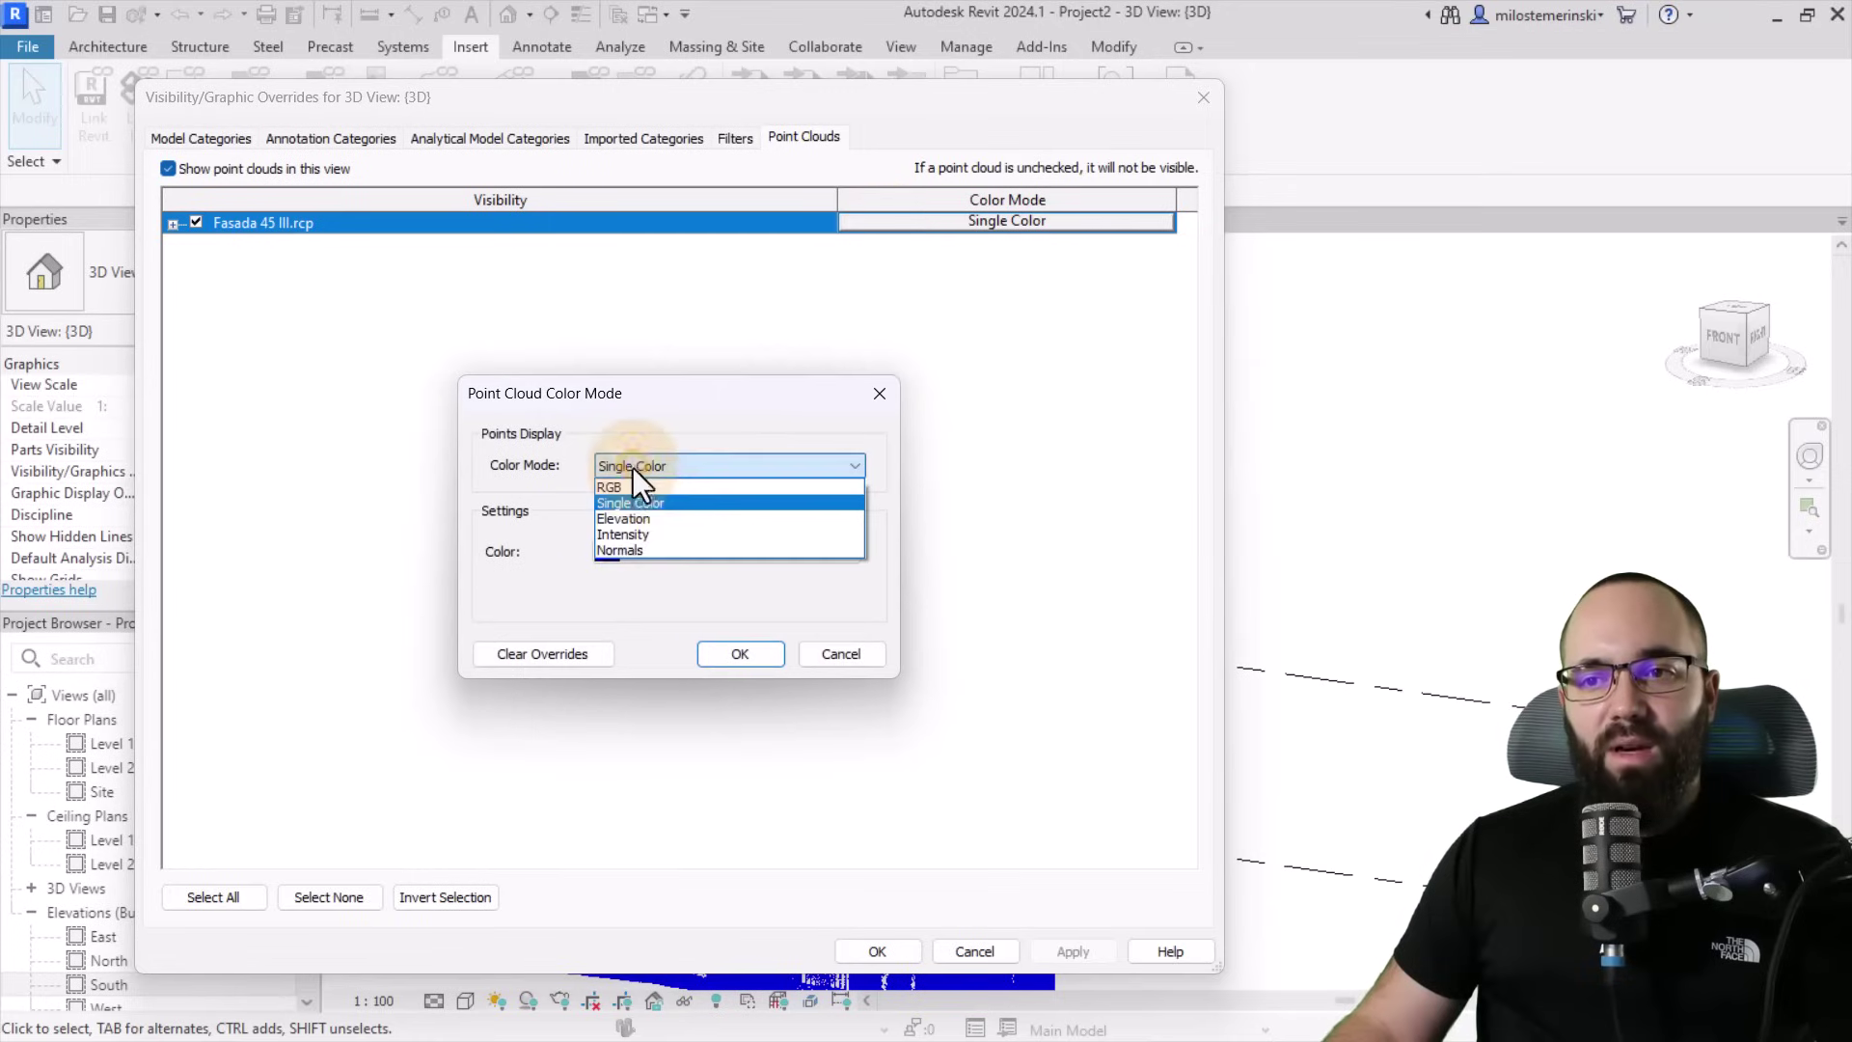
left_click(628, 521)
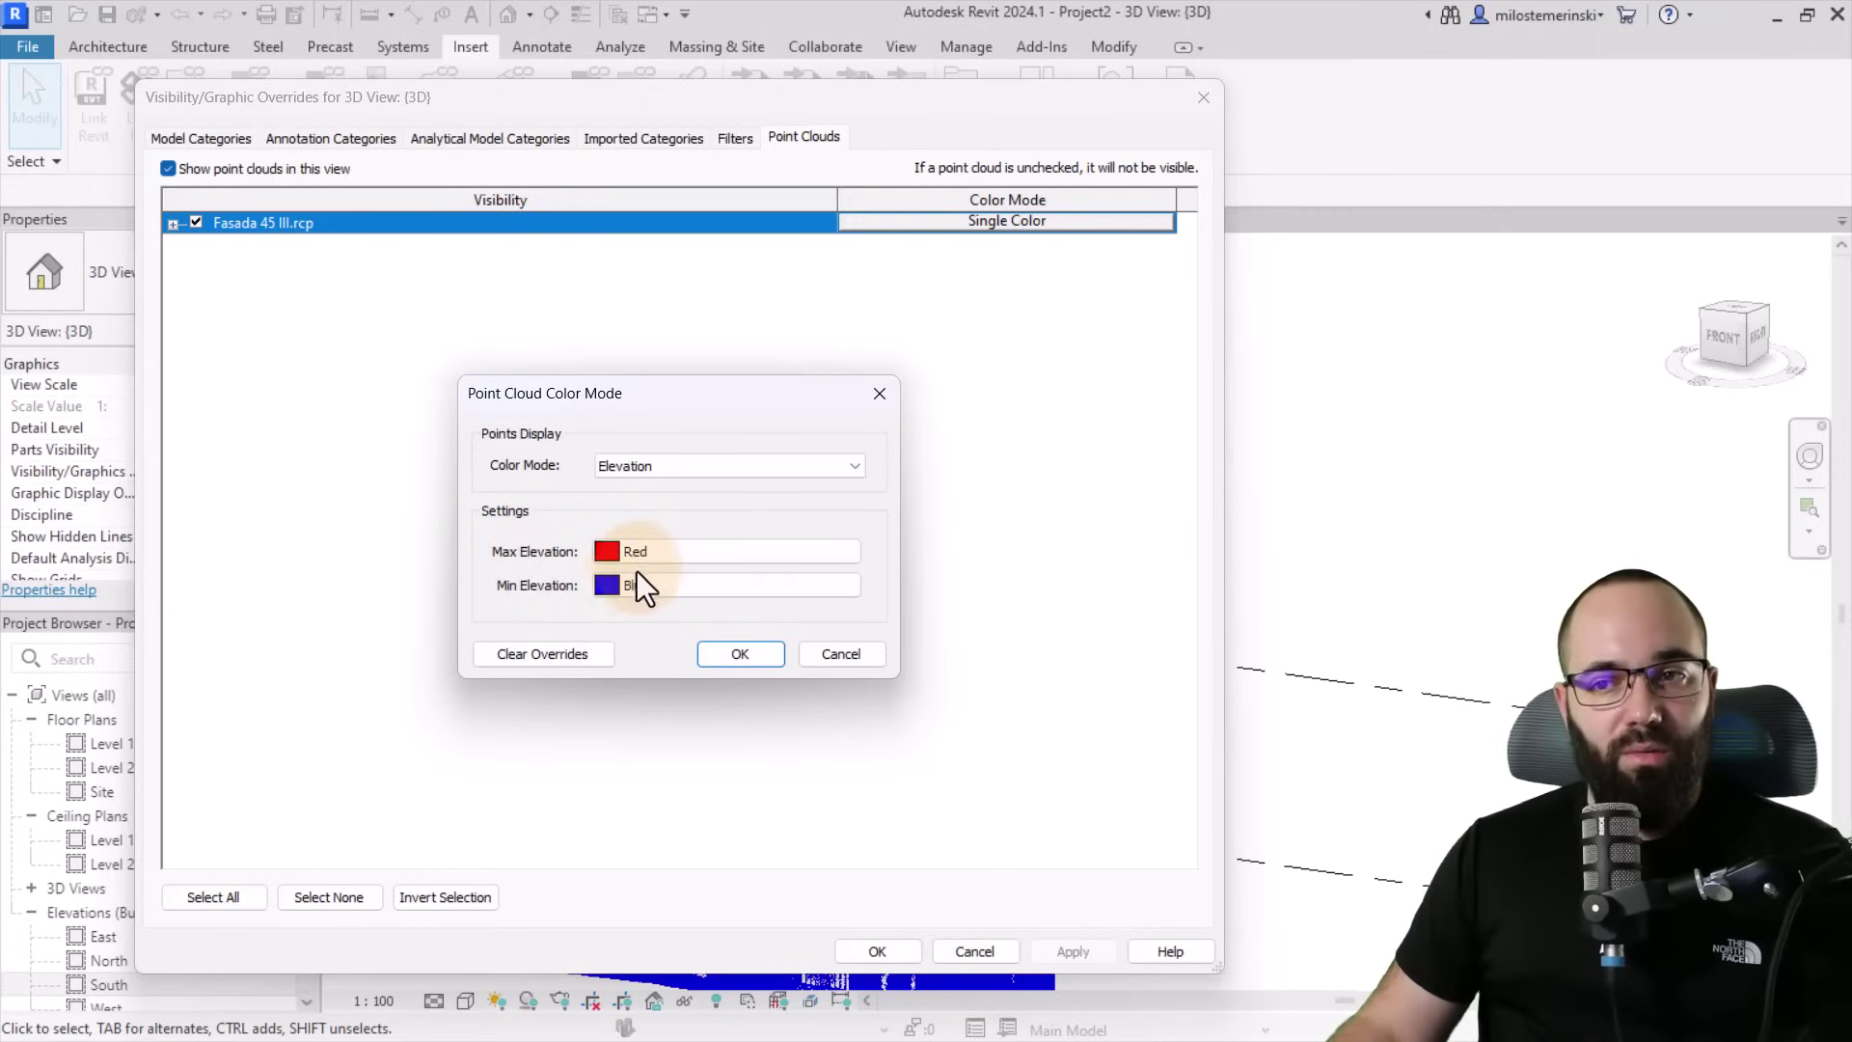
left_click(609, 554)
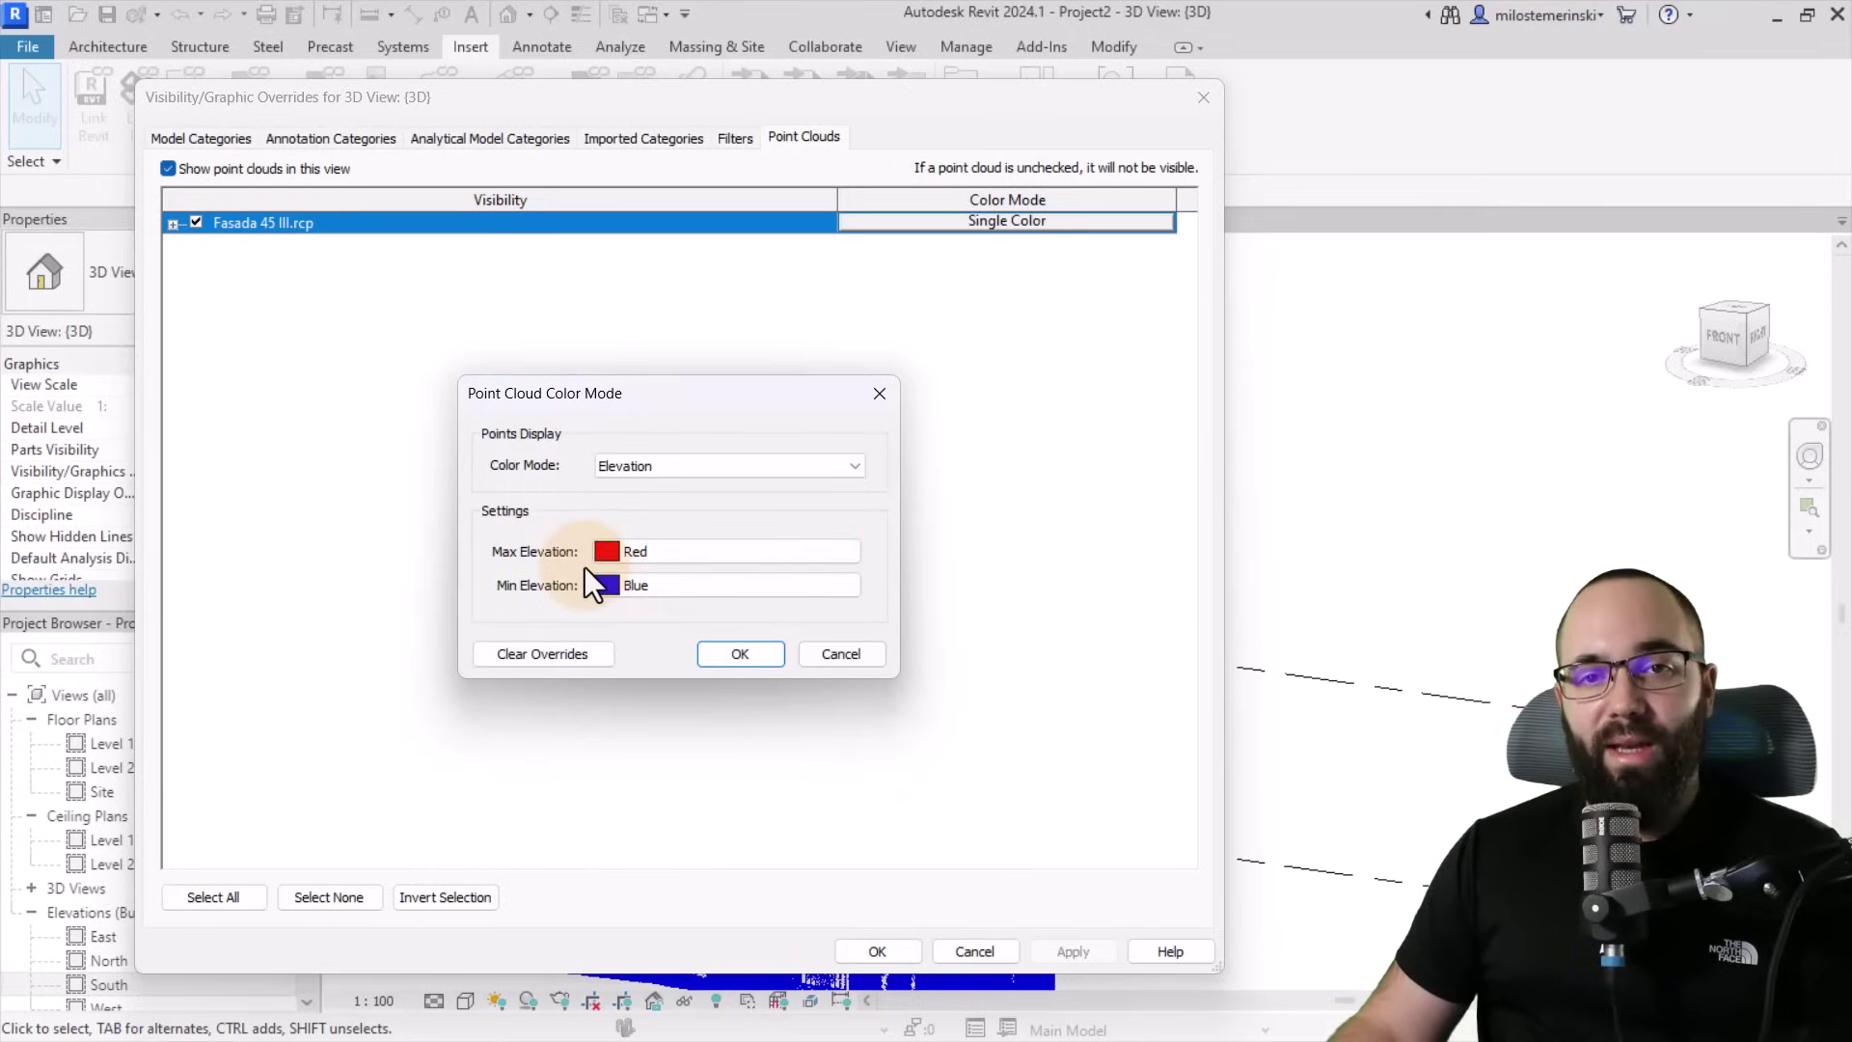
left_click(741, 654)
left_click(1071, 952)
left_click(880, 953)
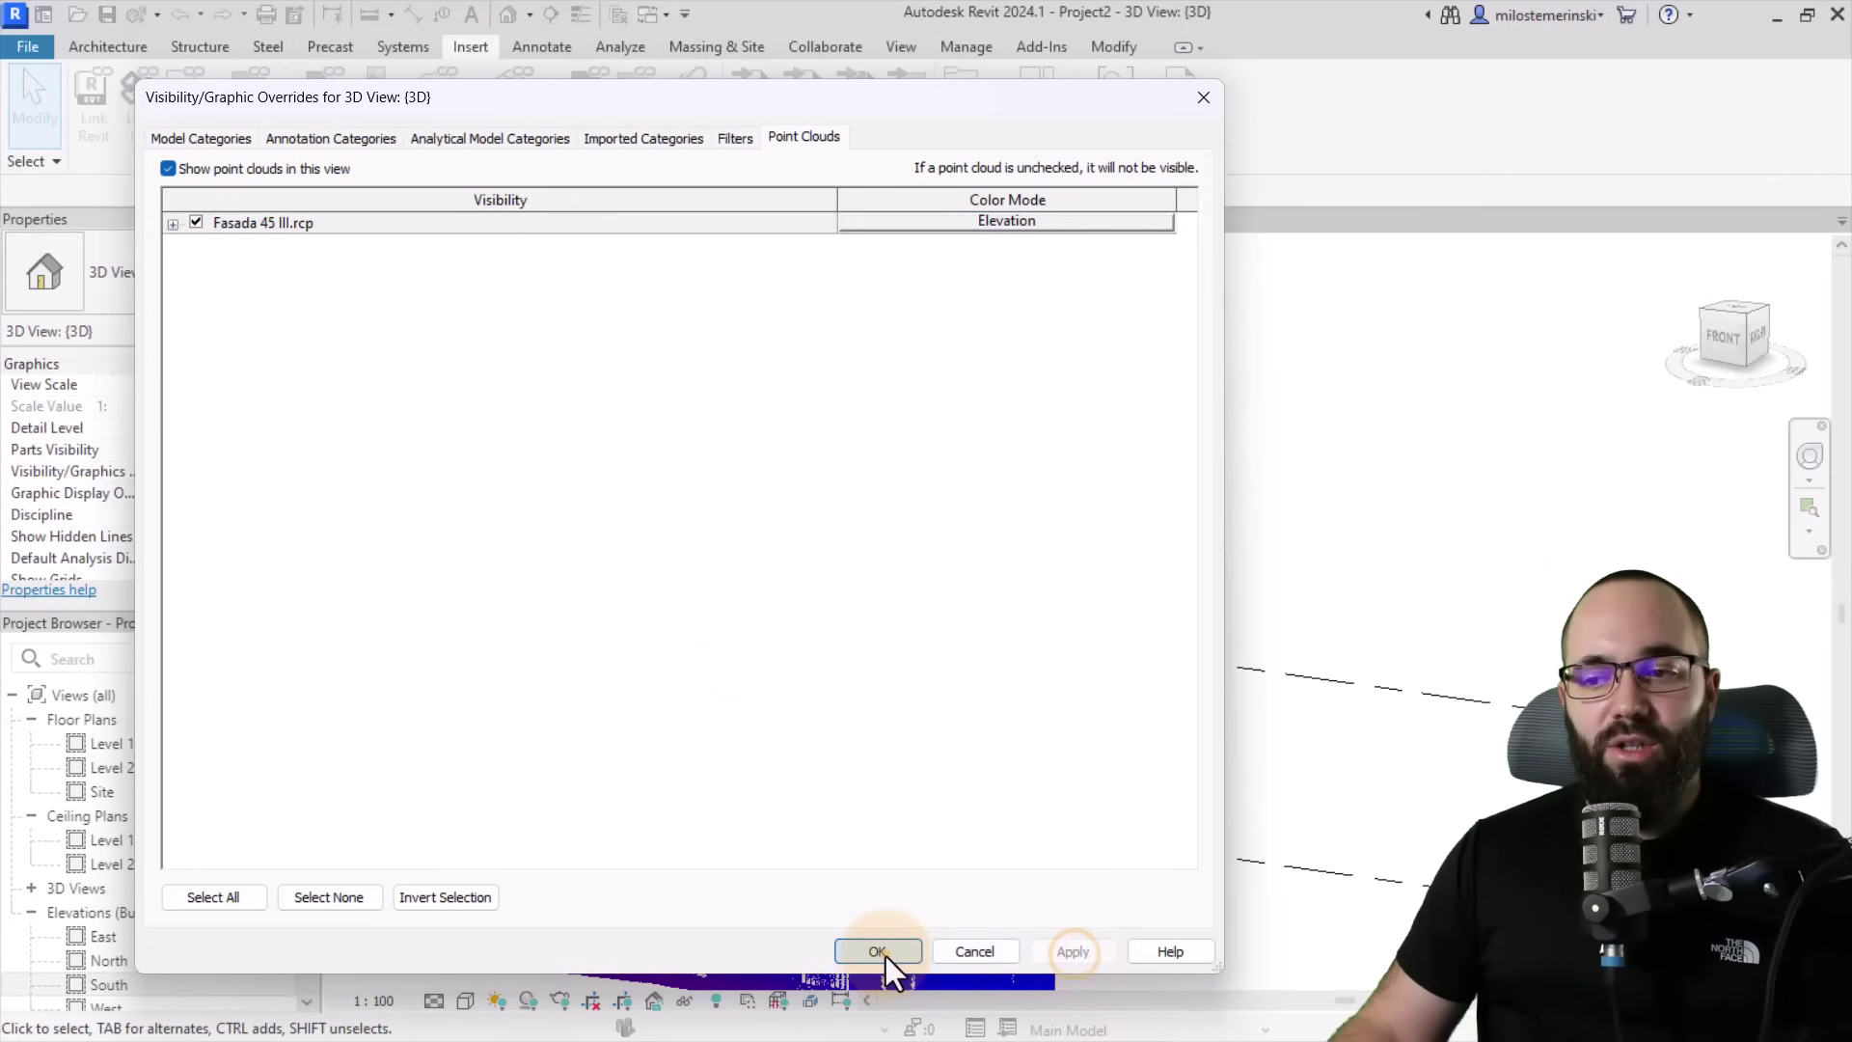
middle_click_drag(1274, 760, 1315, 769)
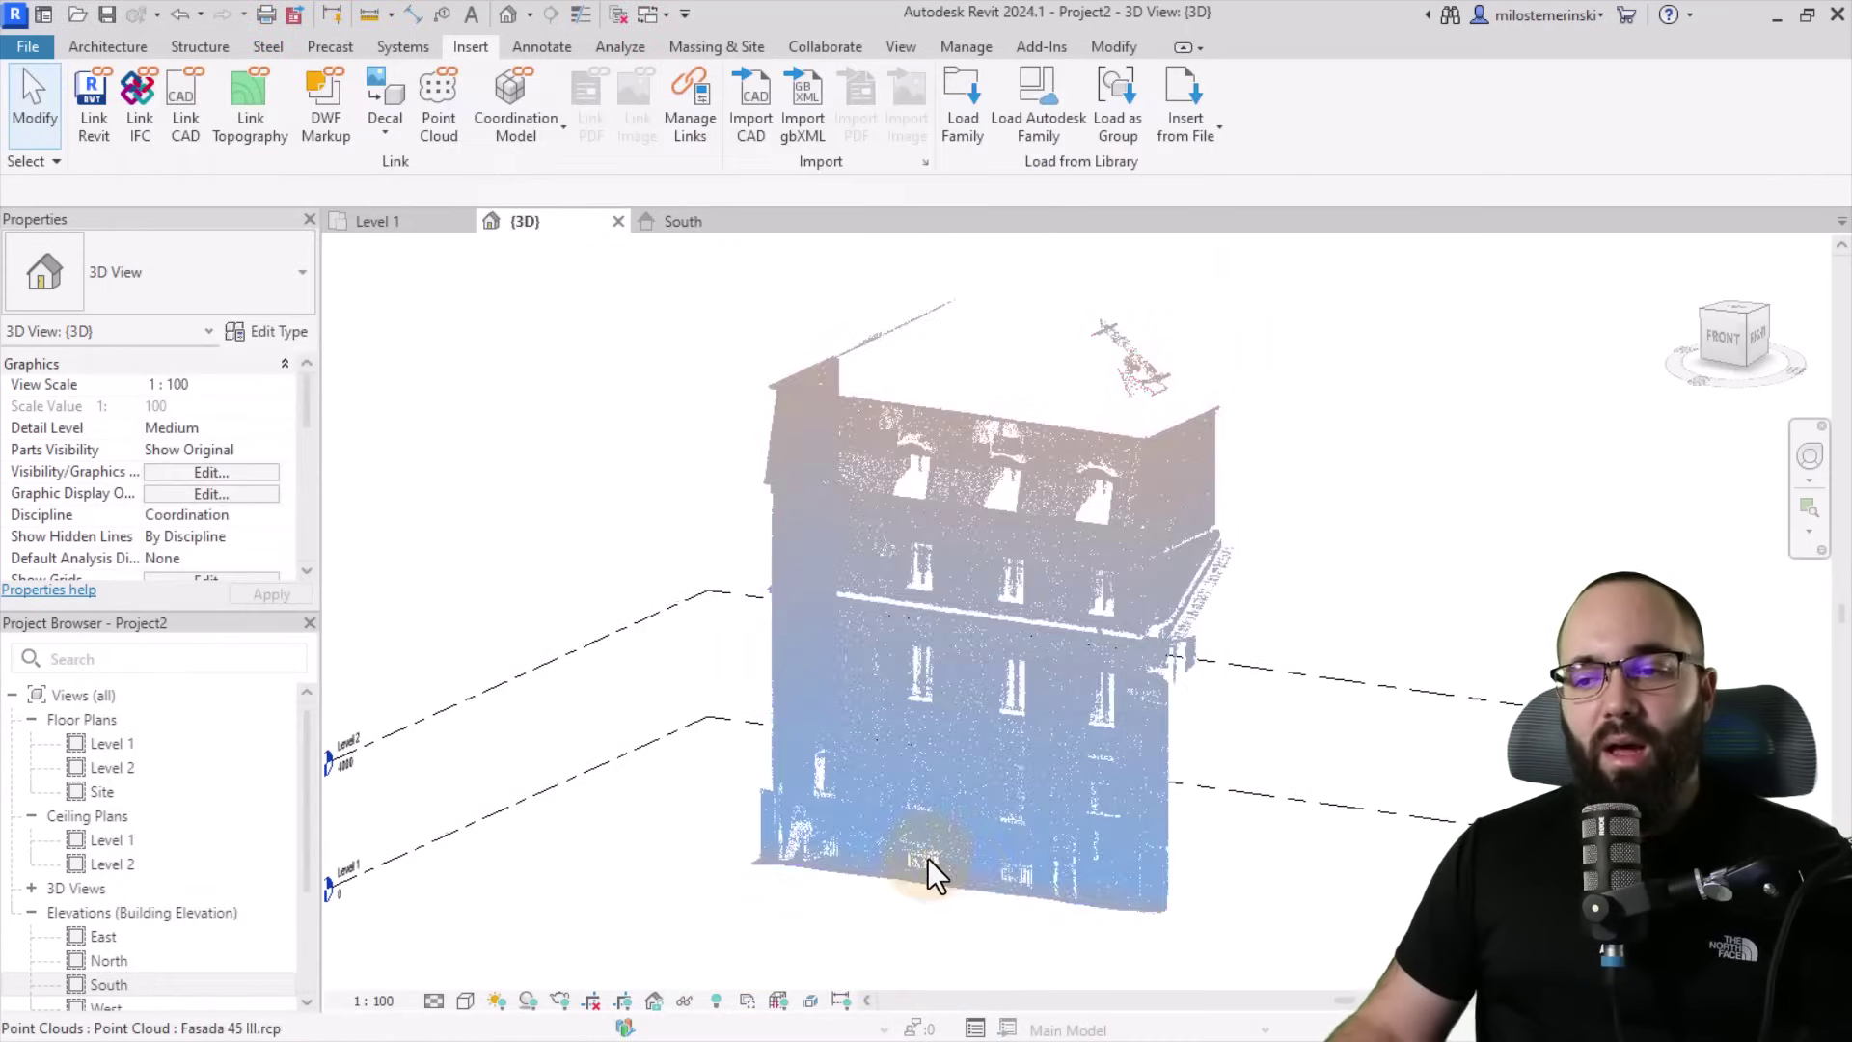
middle_click_drag(928, 859, 843, 931)
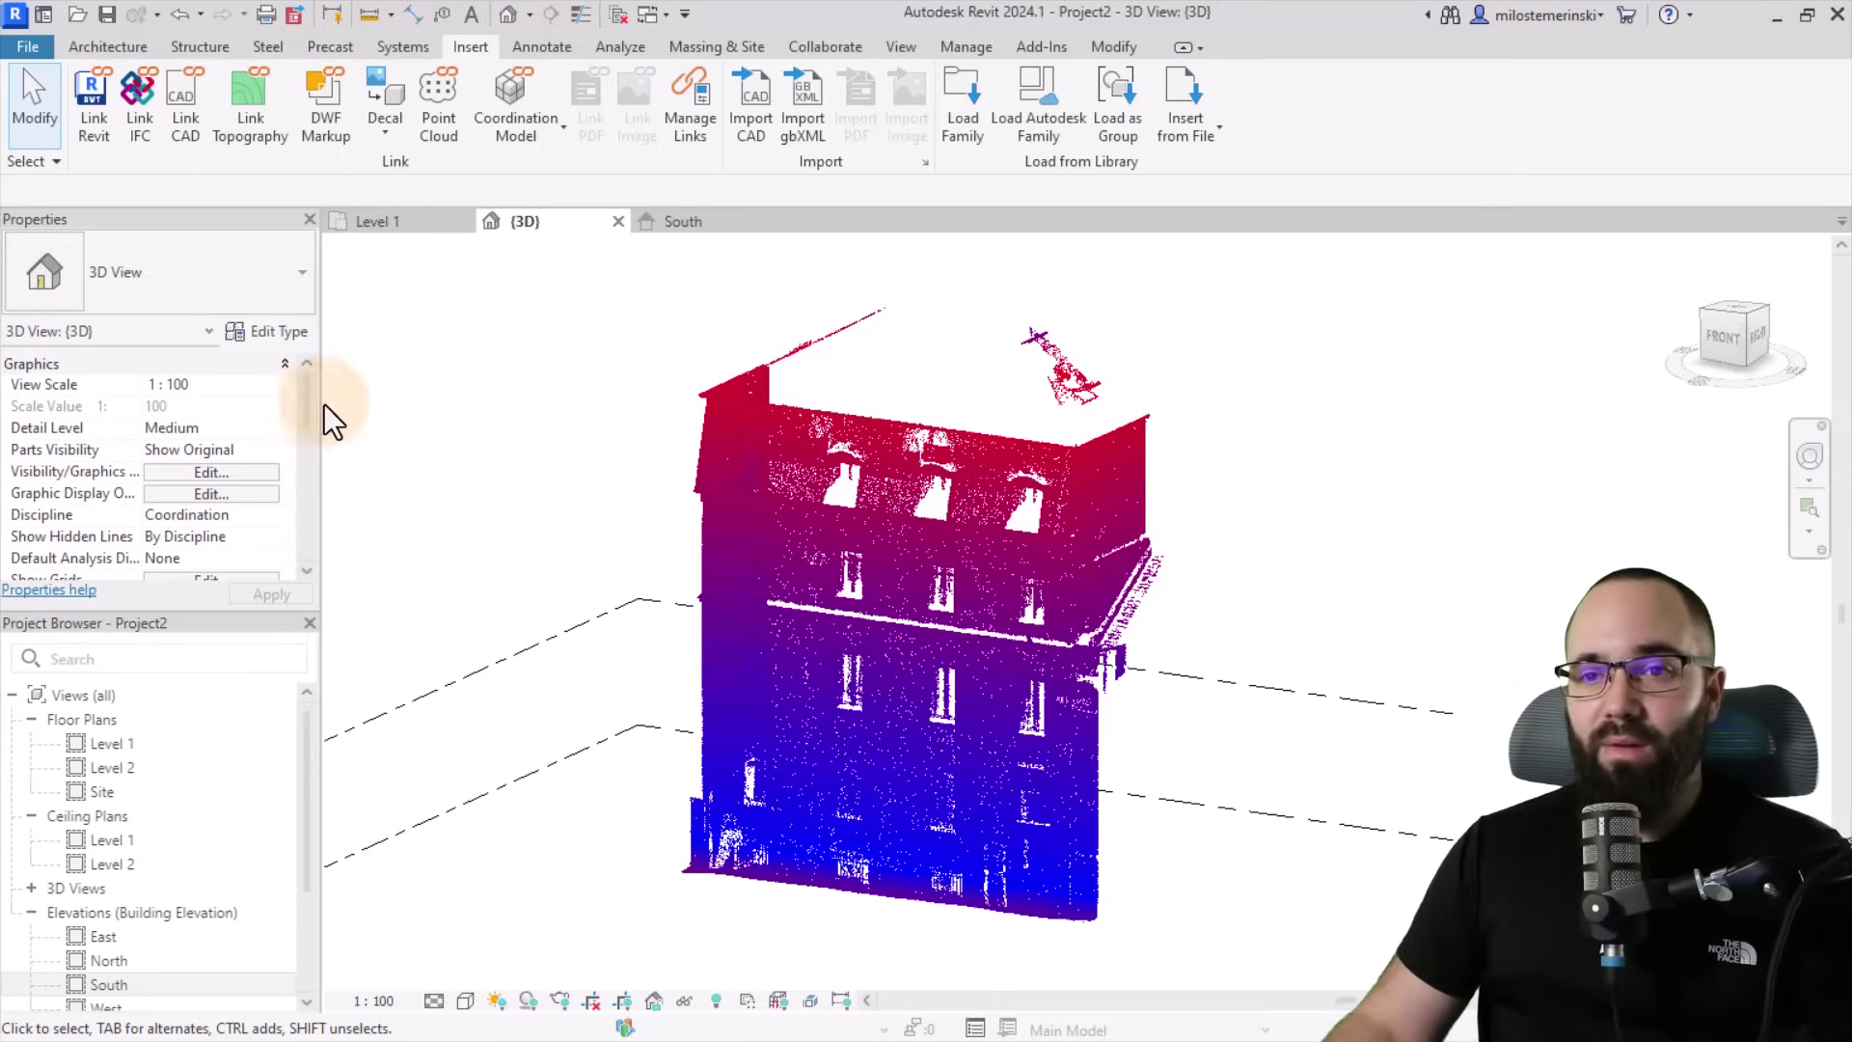
Switch the scan to Intensity colour mode, white to black, and view the ground-floor entrance.
left_click(241, 472)
left_click(792, 147)
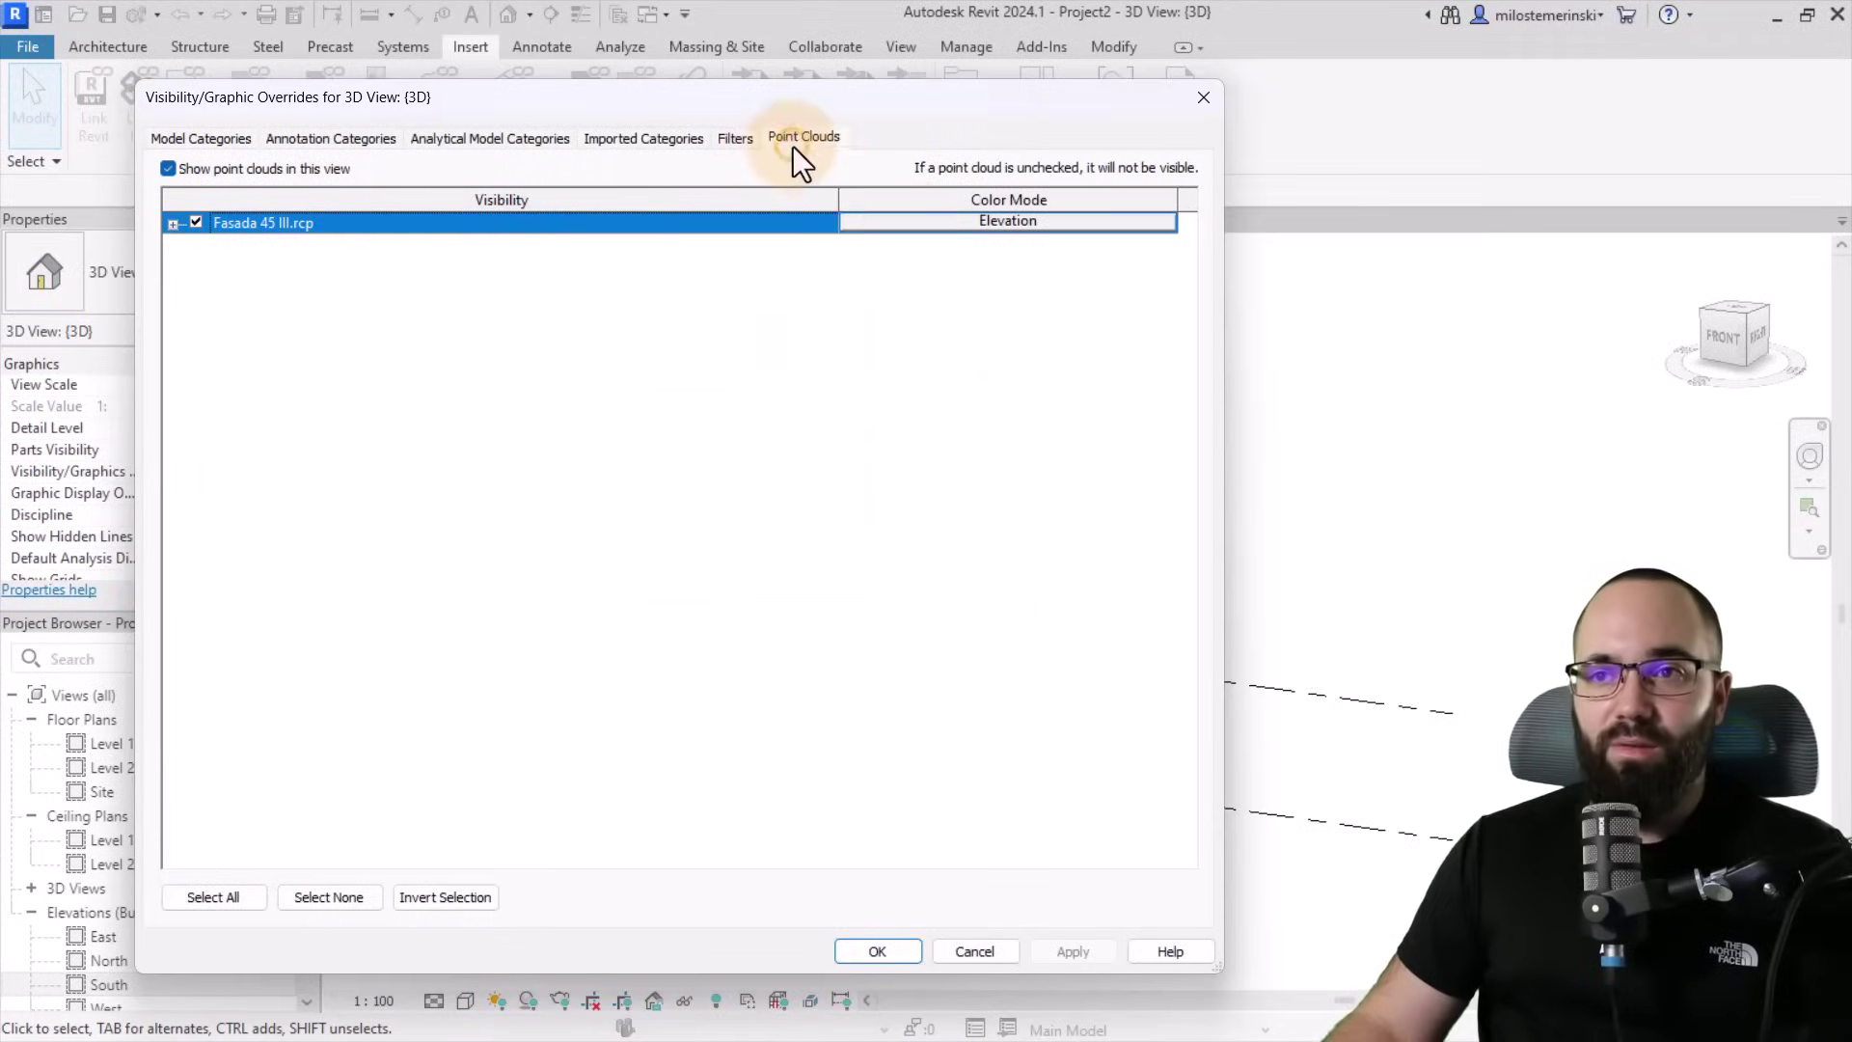
left_click(909, 223)
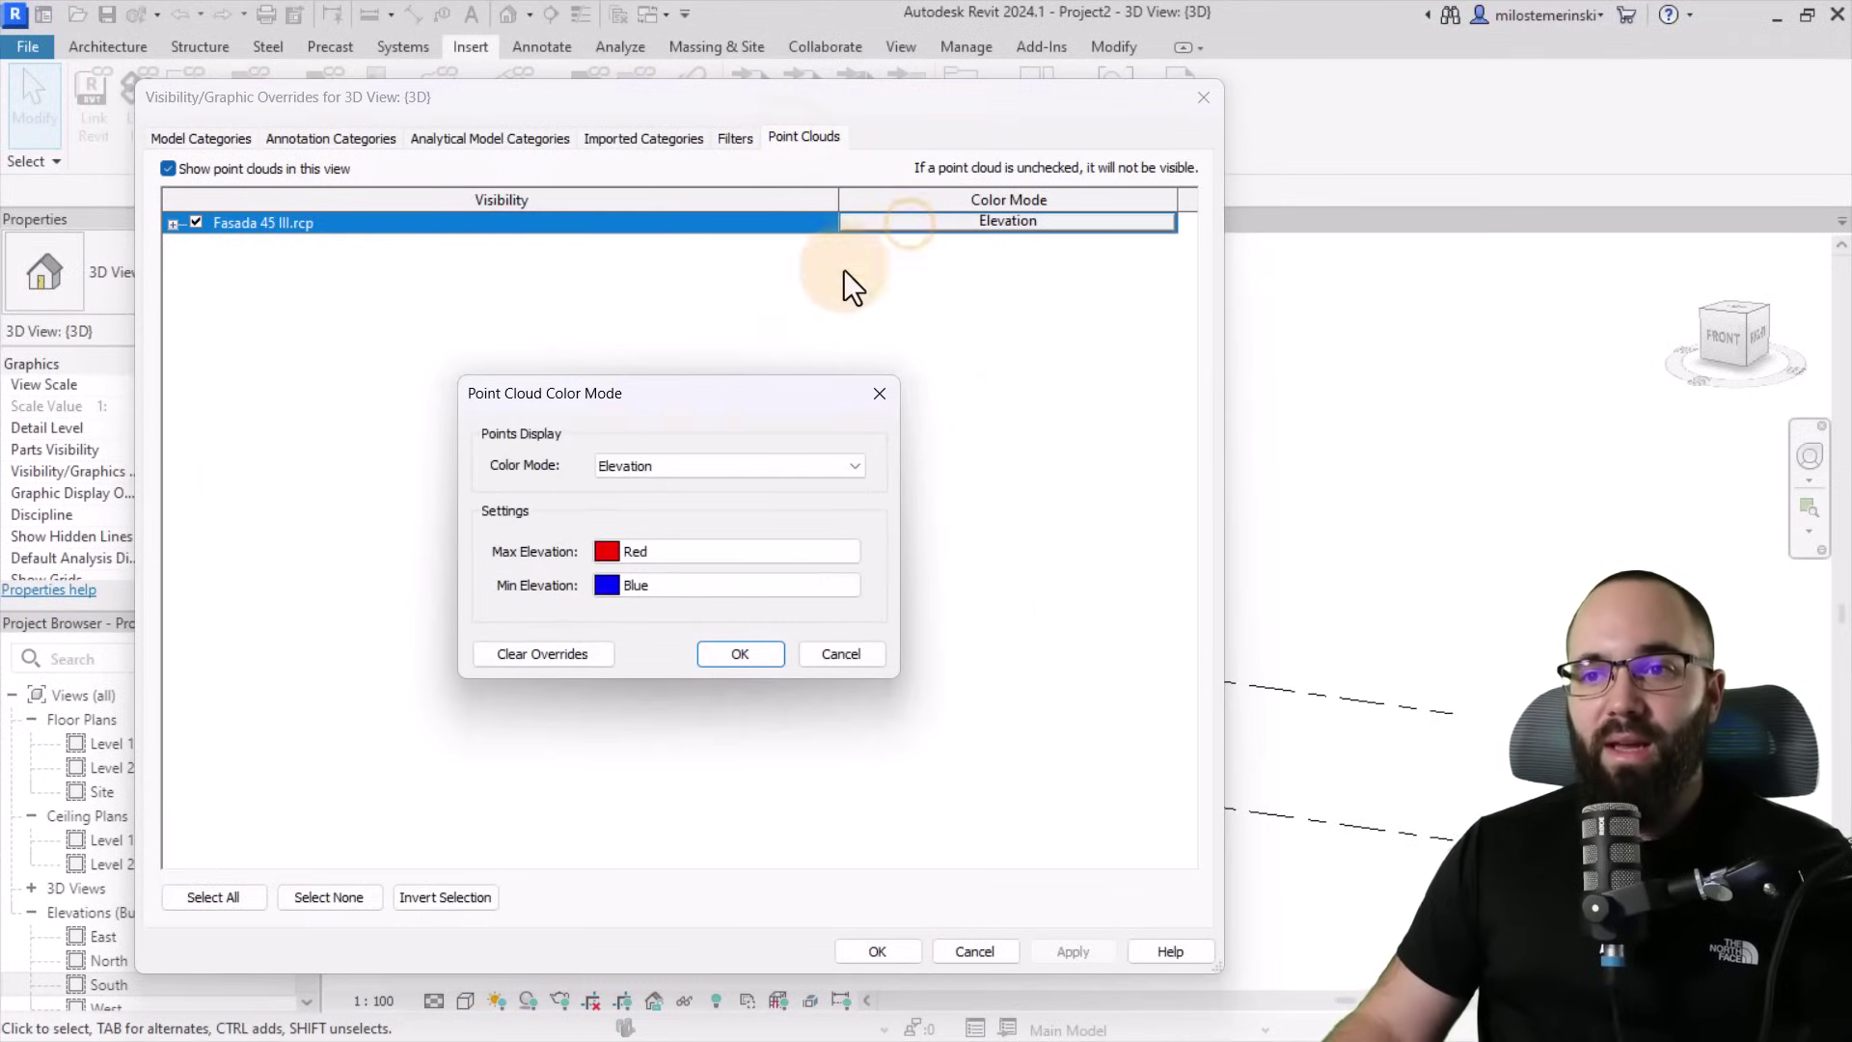
left_click(651, 468)
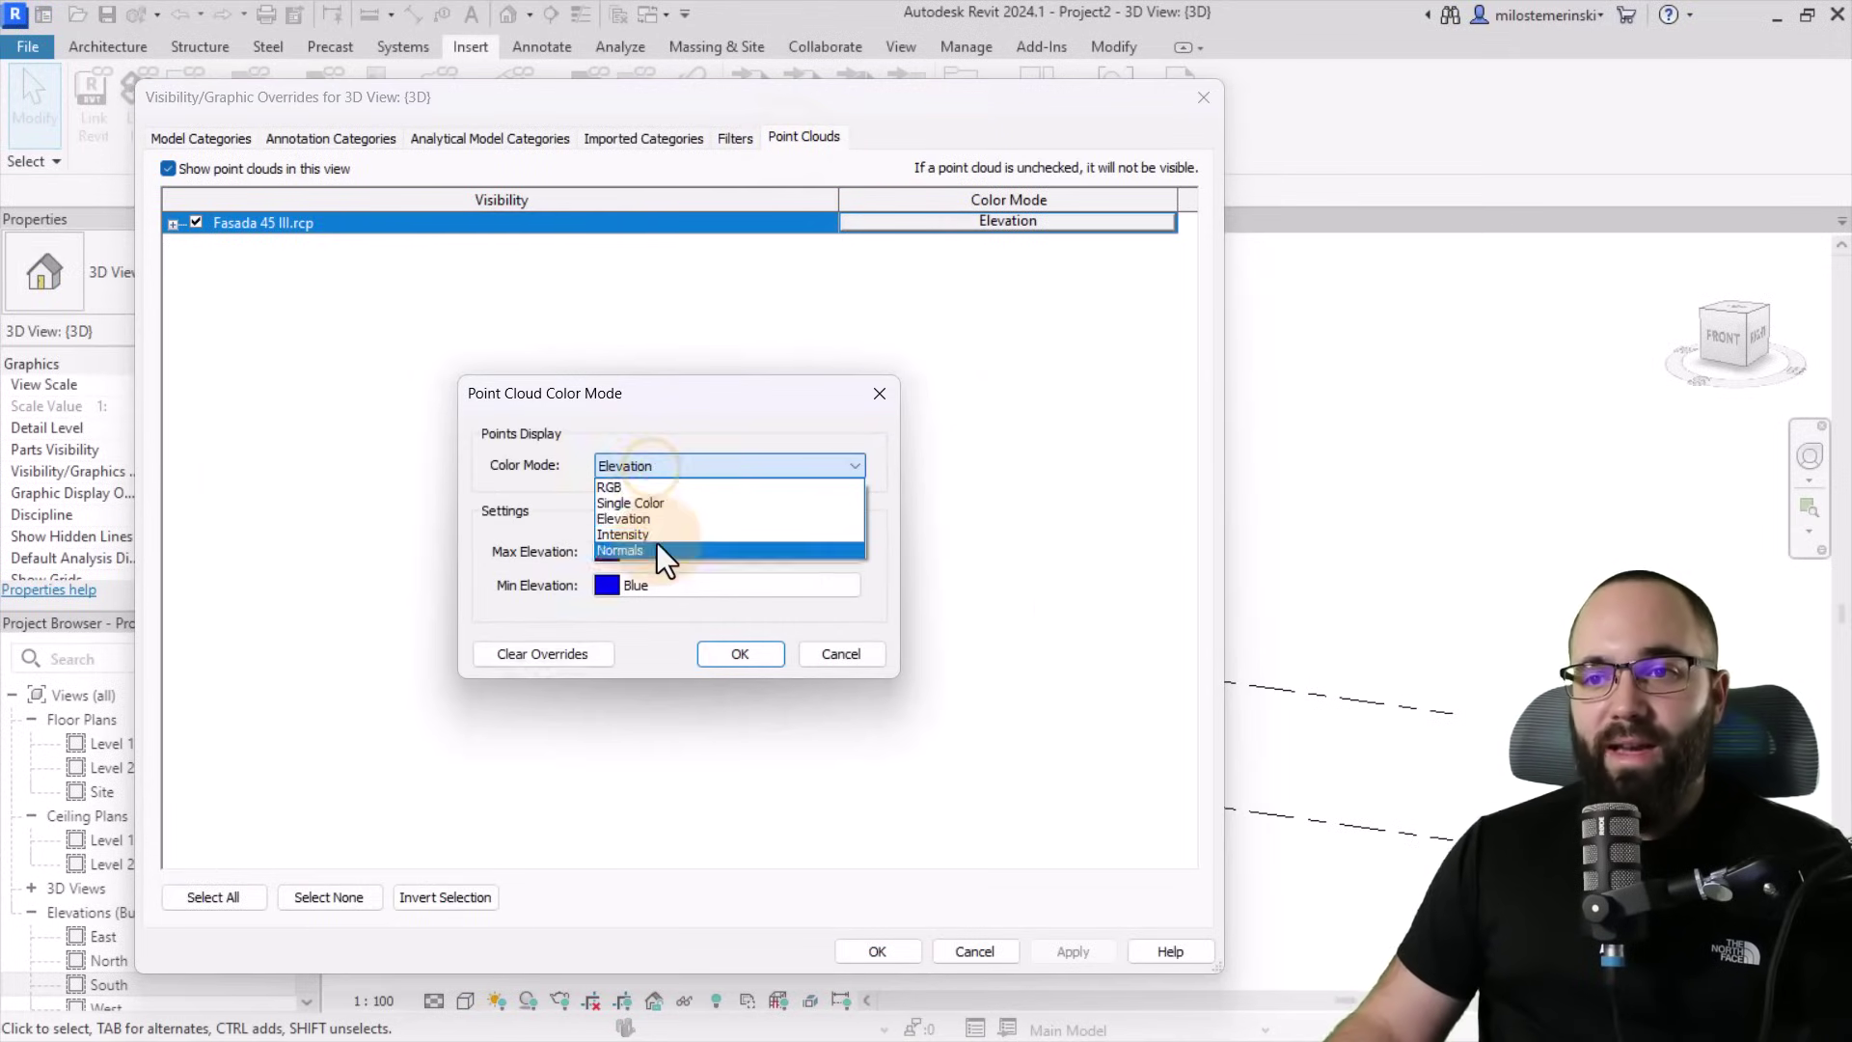
left_click(603, 536)
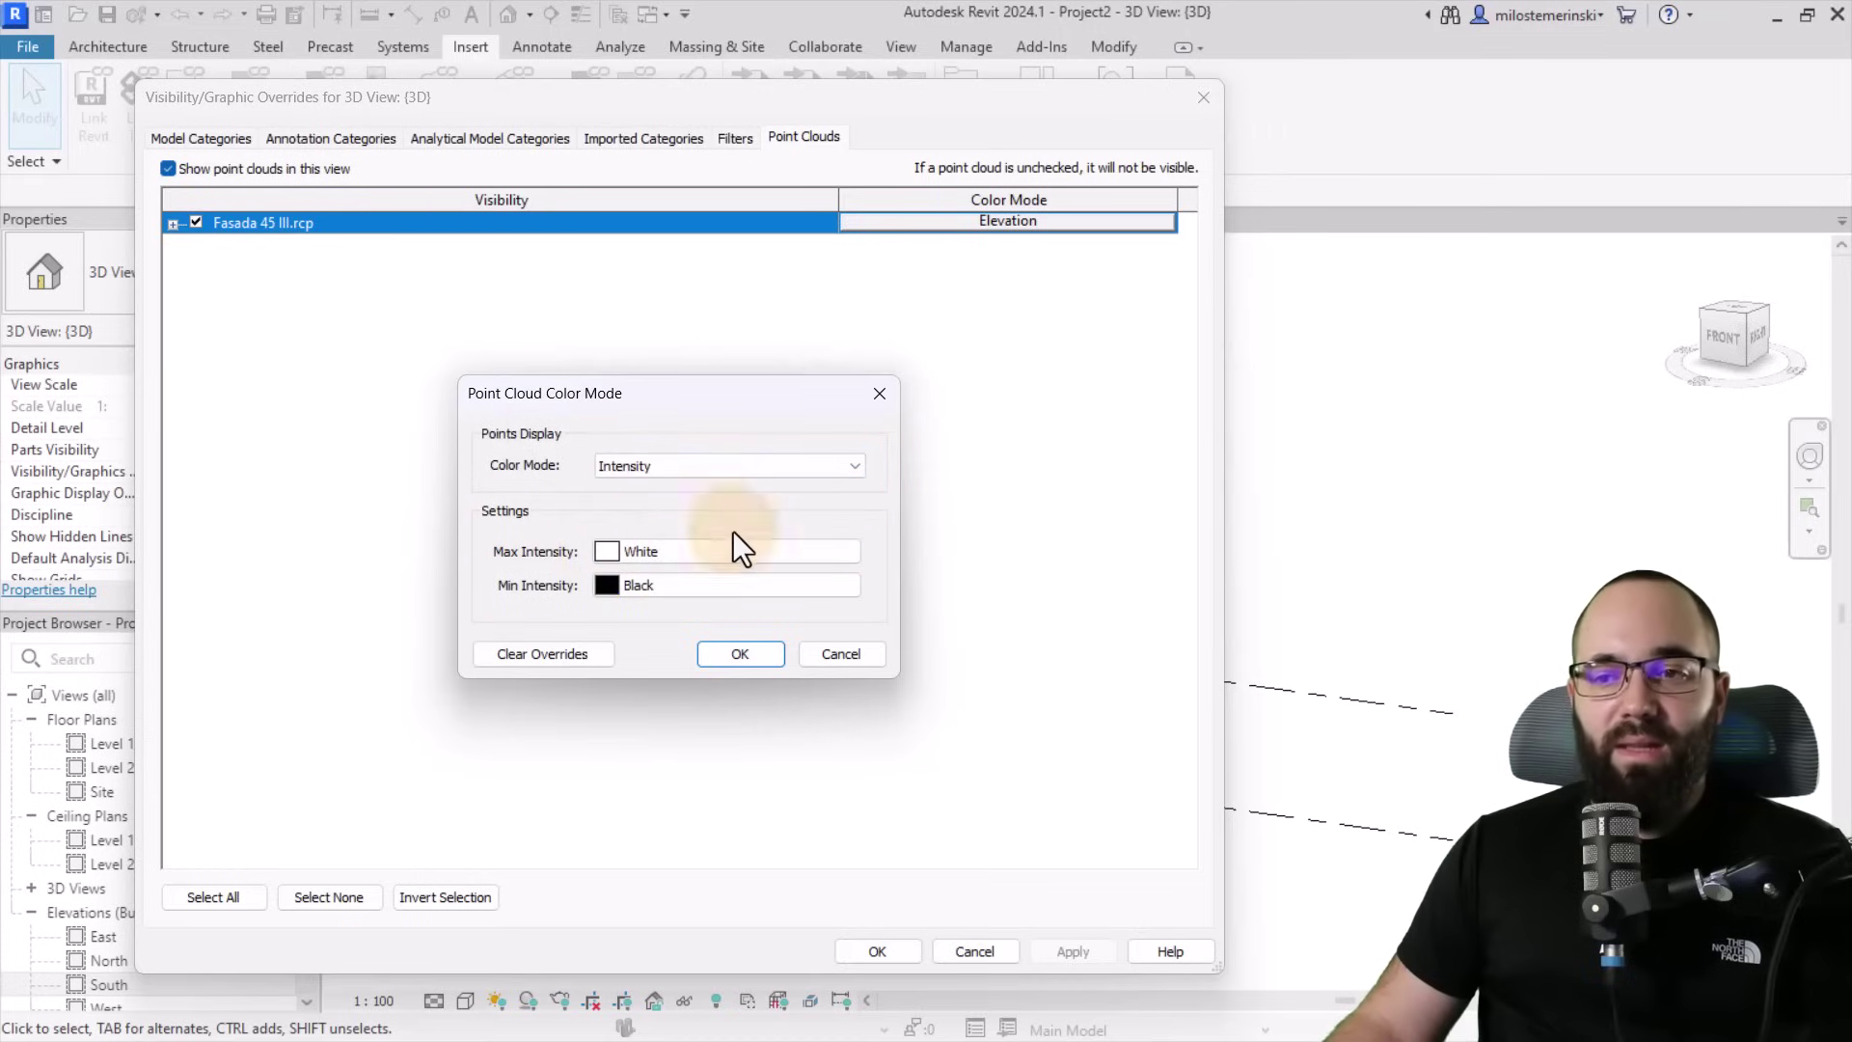
left_click(720, 662)
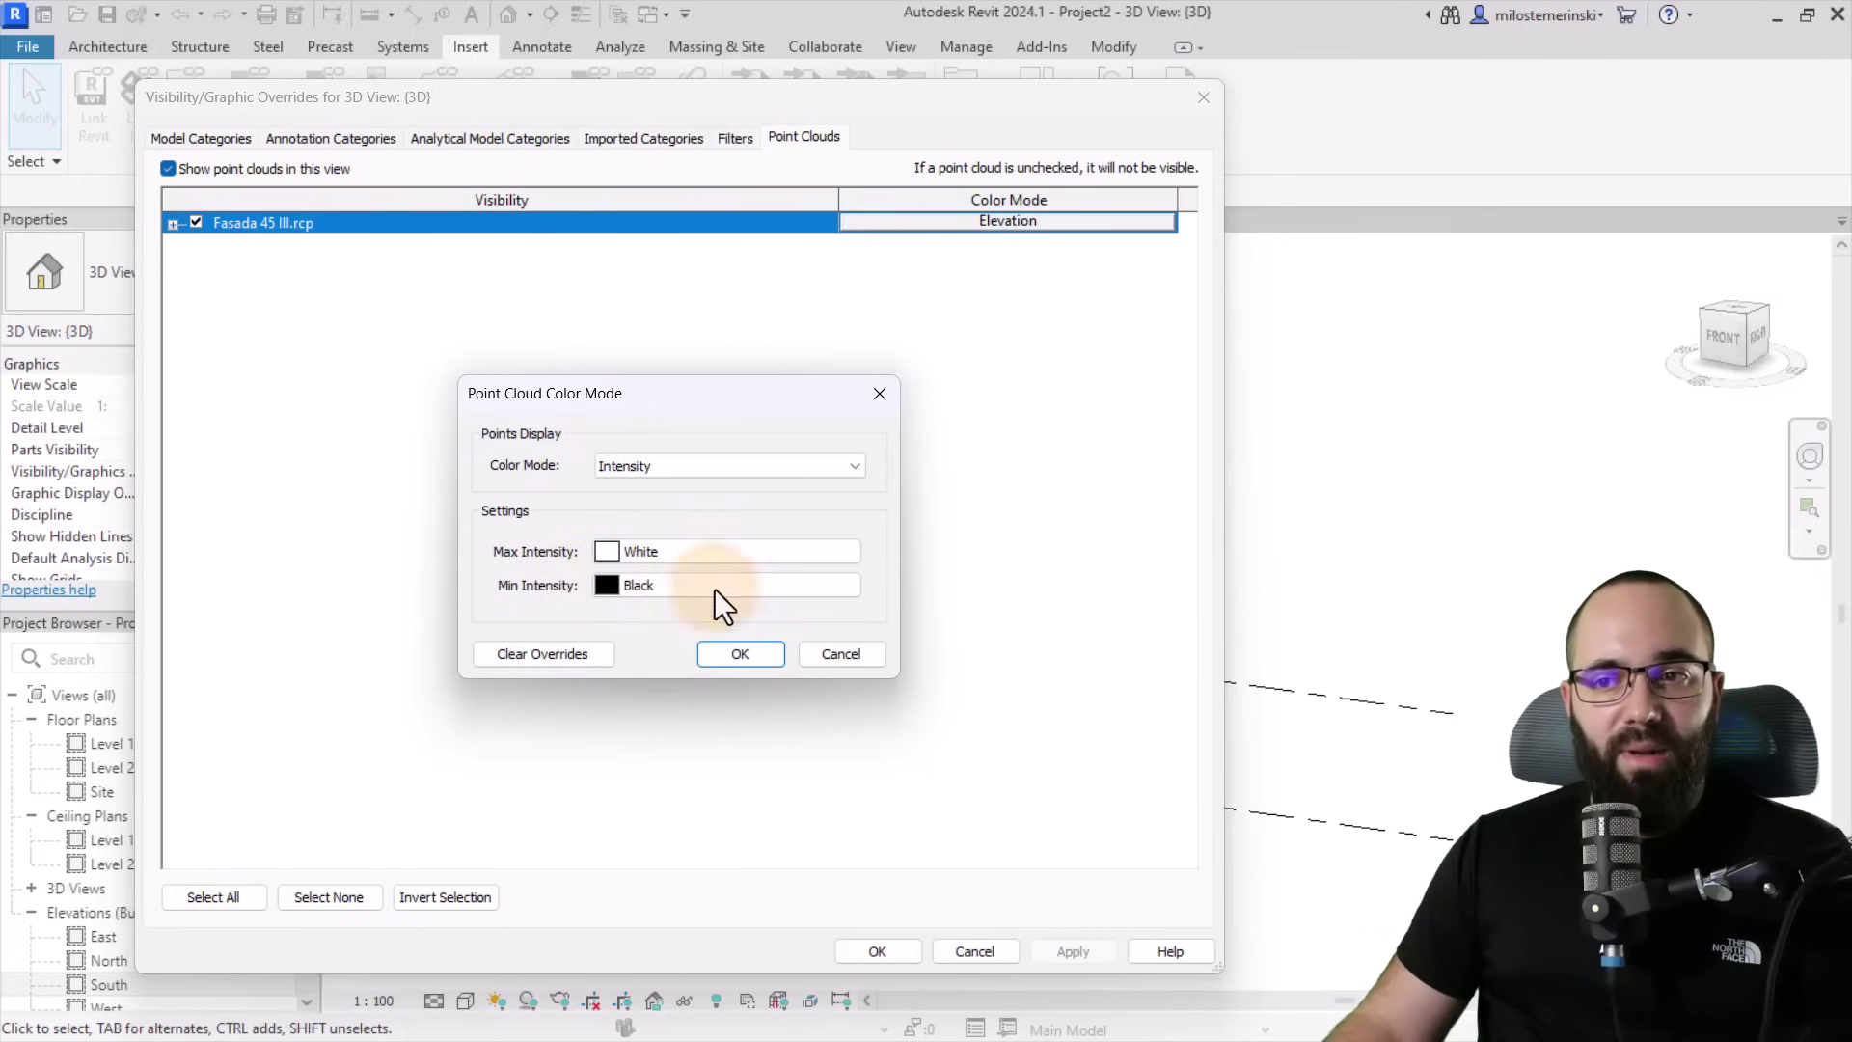
left_click(740, 653)
left_click(1073, 951)
left_click(879, 953)
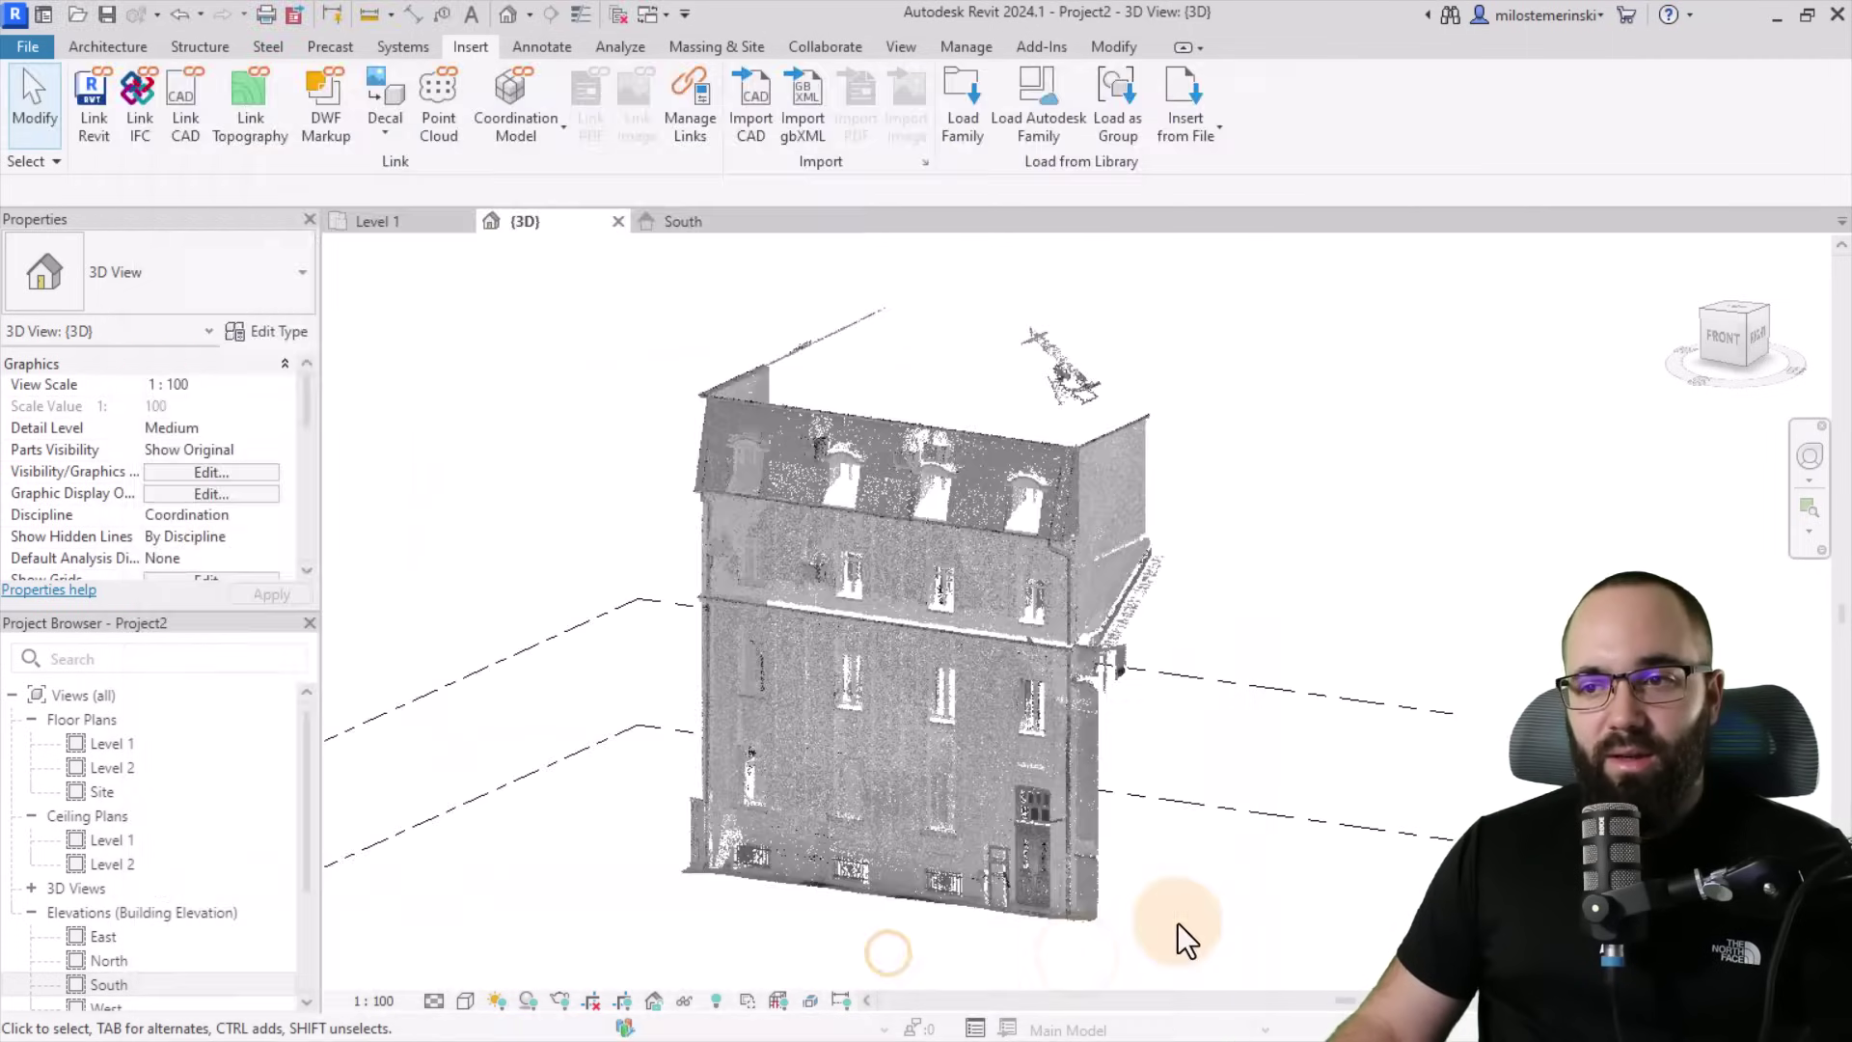
scroll(1119, 847, "up", 4)
scroll(1023, 849, "up", 5)
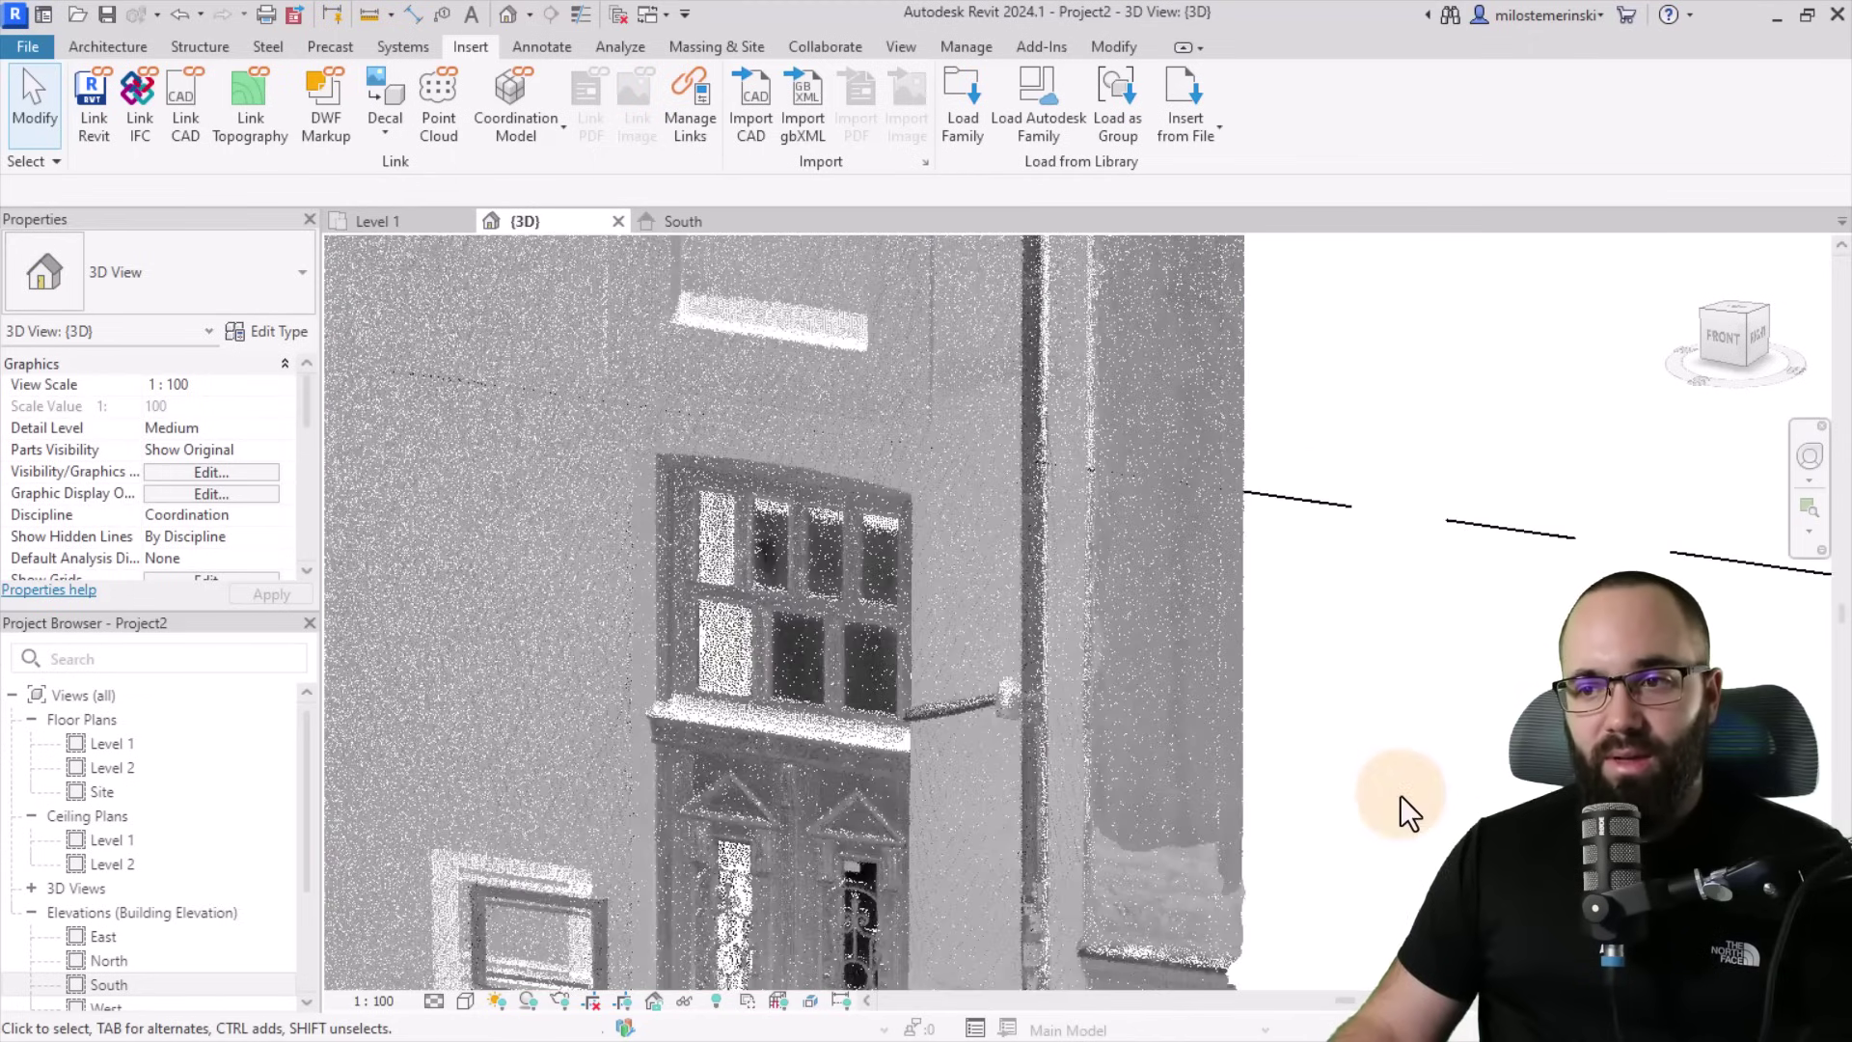
scroll(1380, 702, "down", 6)
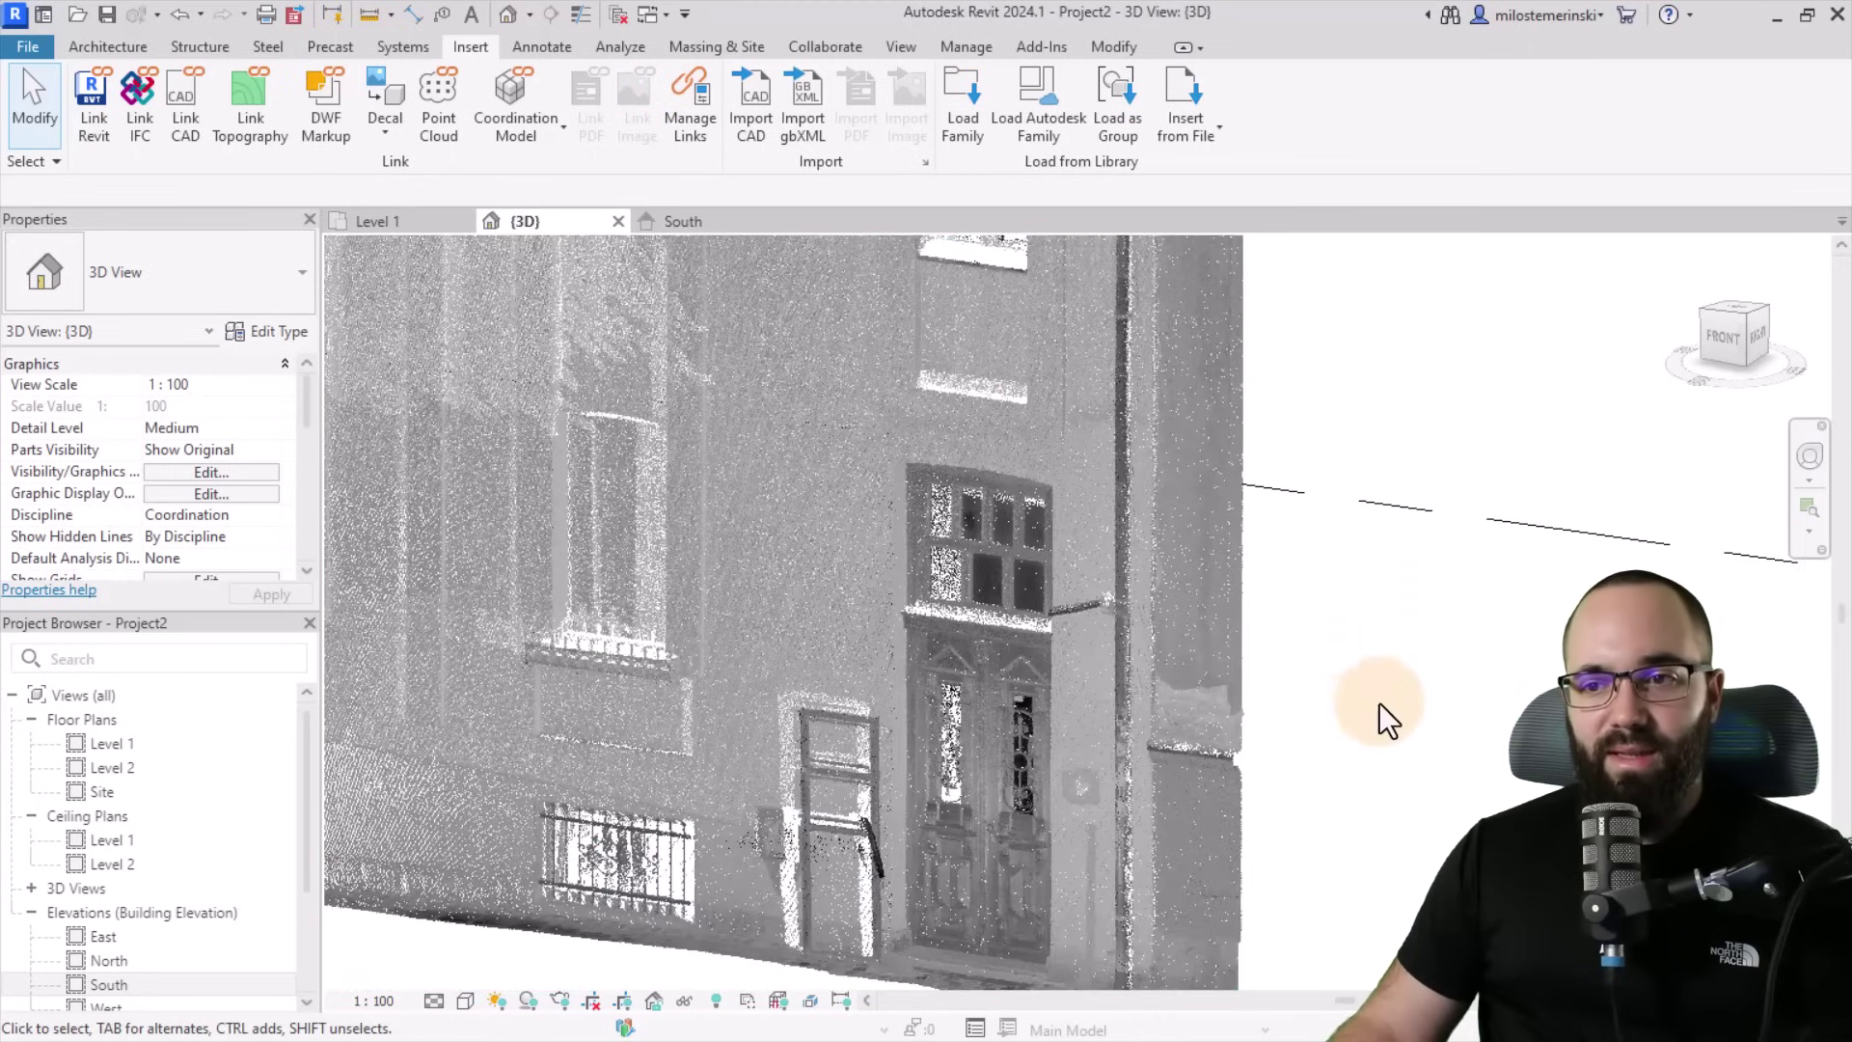
middle_click_drag(1412, 665, 1320, 754)
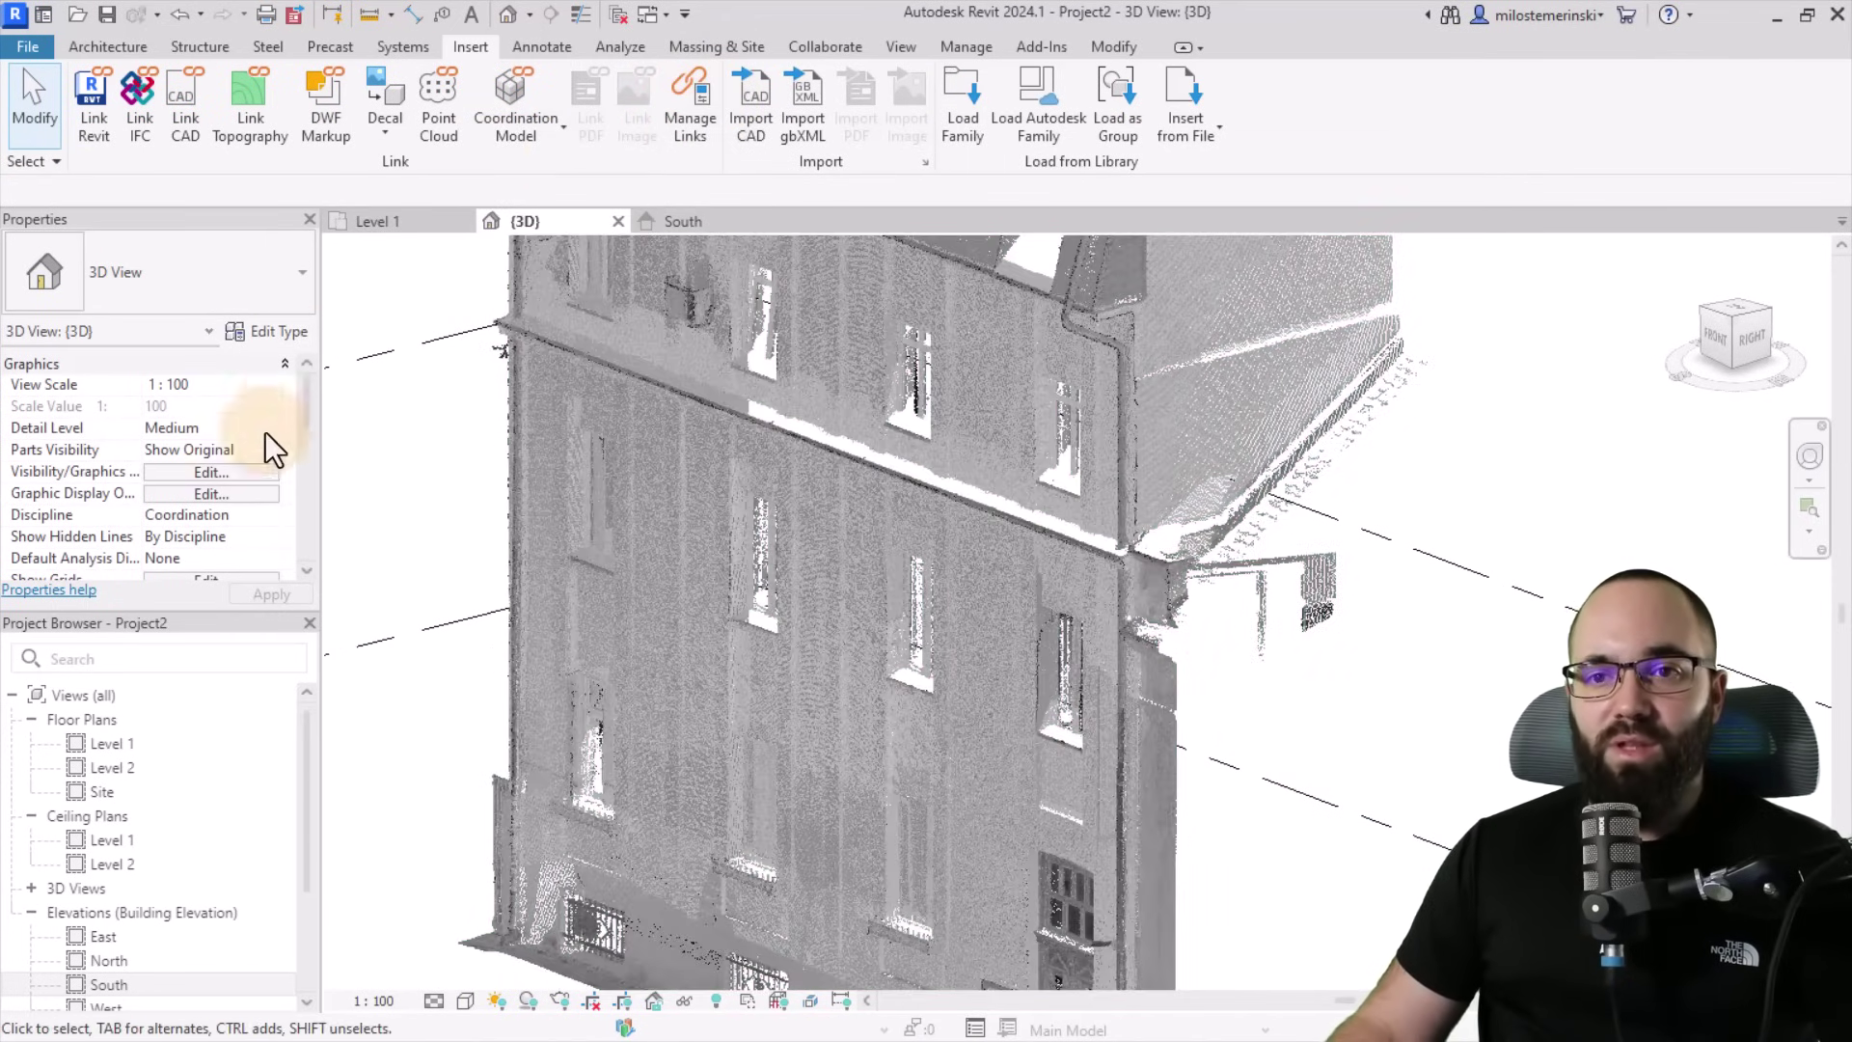
Switch the scan to Normals colour mode and orbit to compare green front and red sides.
left_click(235, 472)
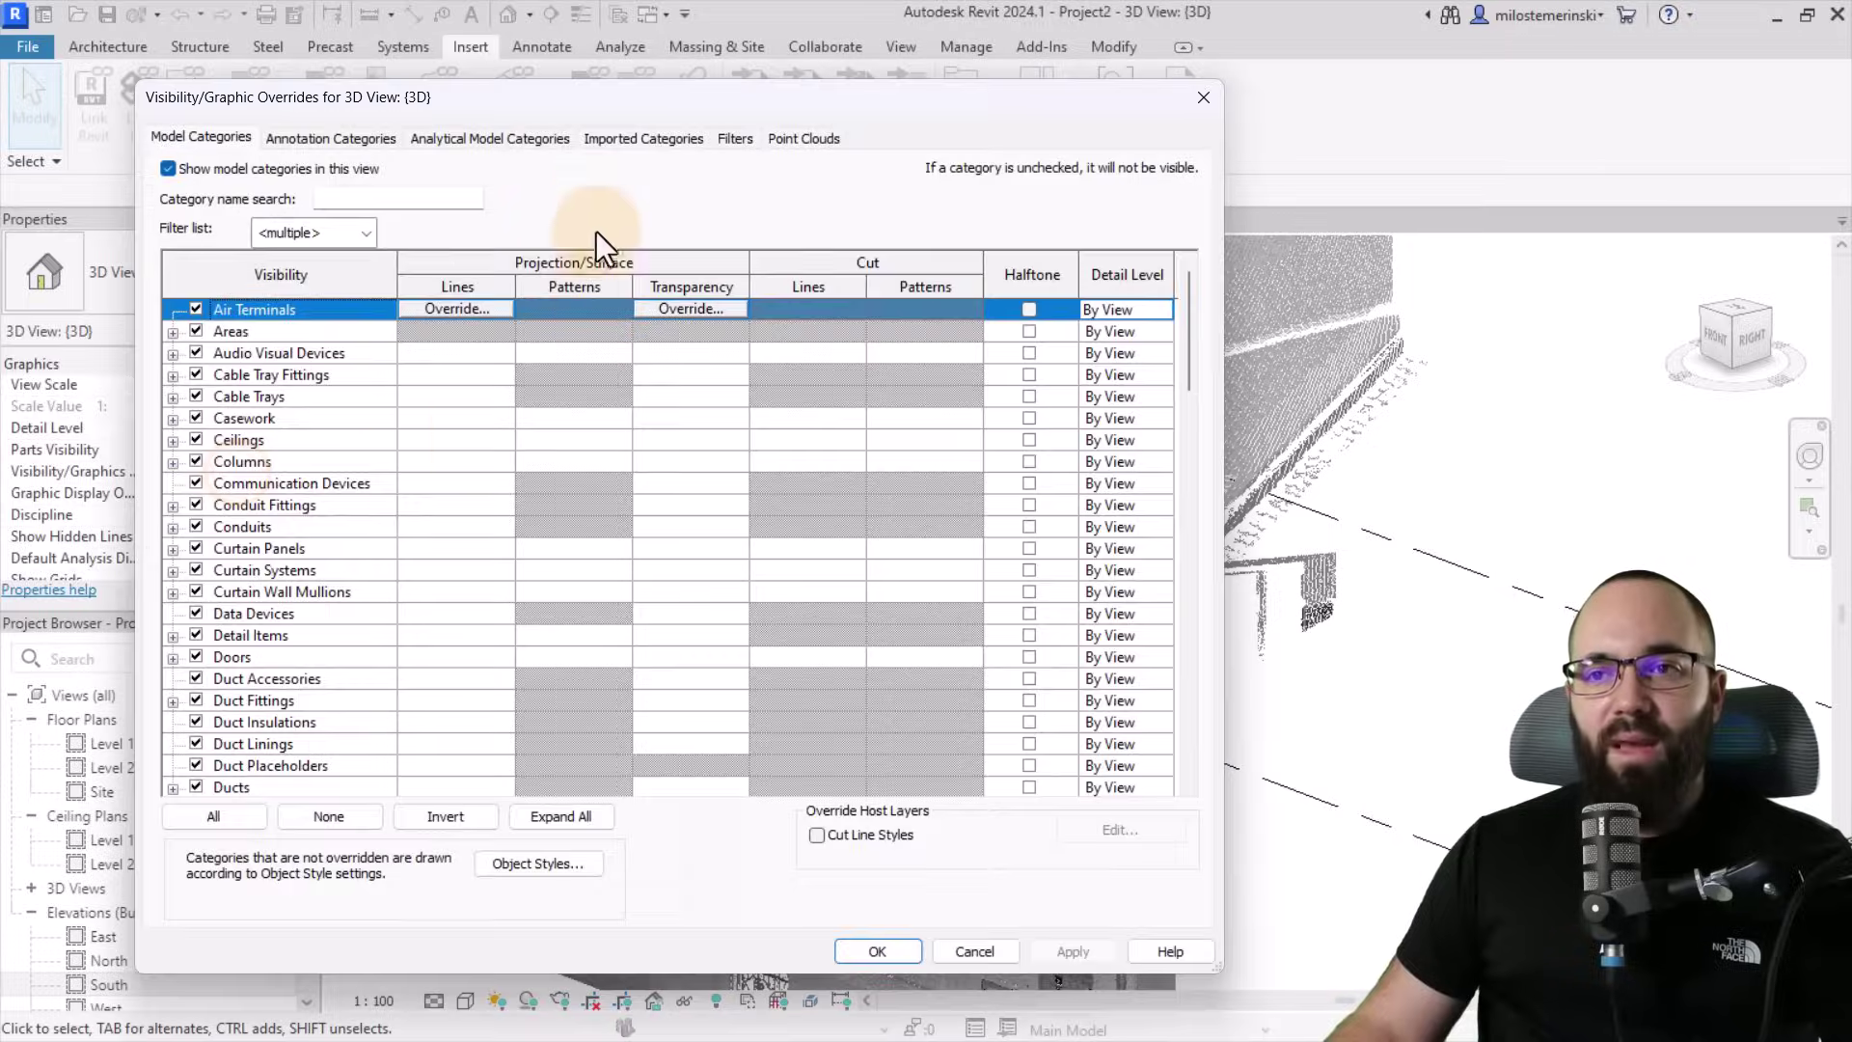
left_click(806, 138)
left_click(951, 229)
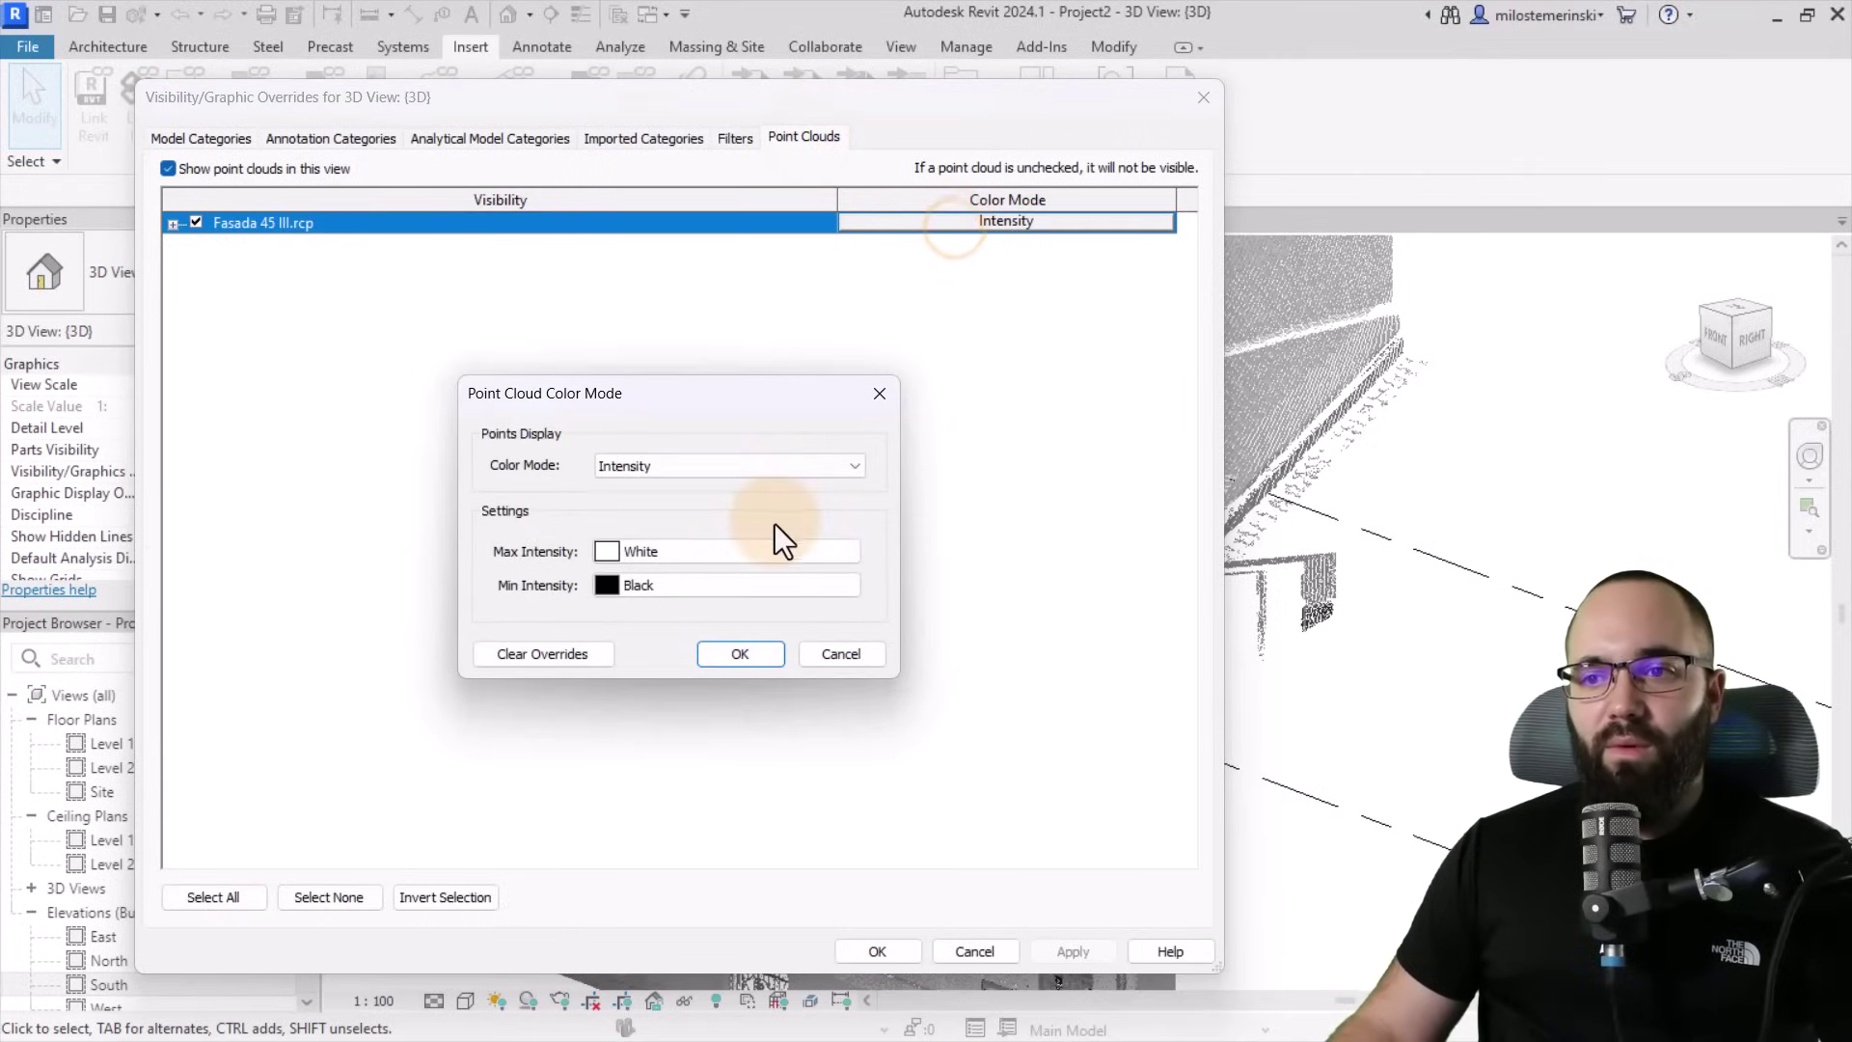
left_click(714, 463)
left_click(639, 549)
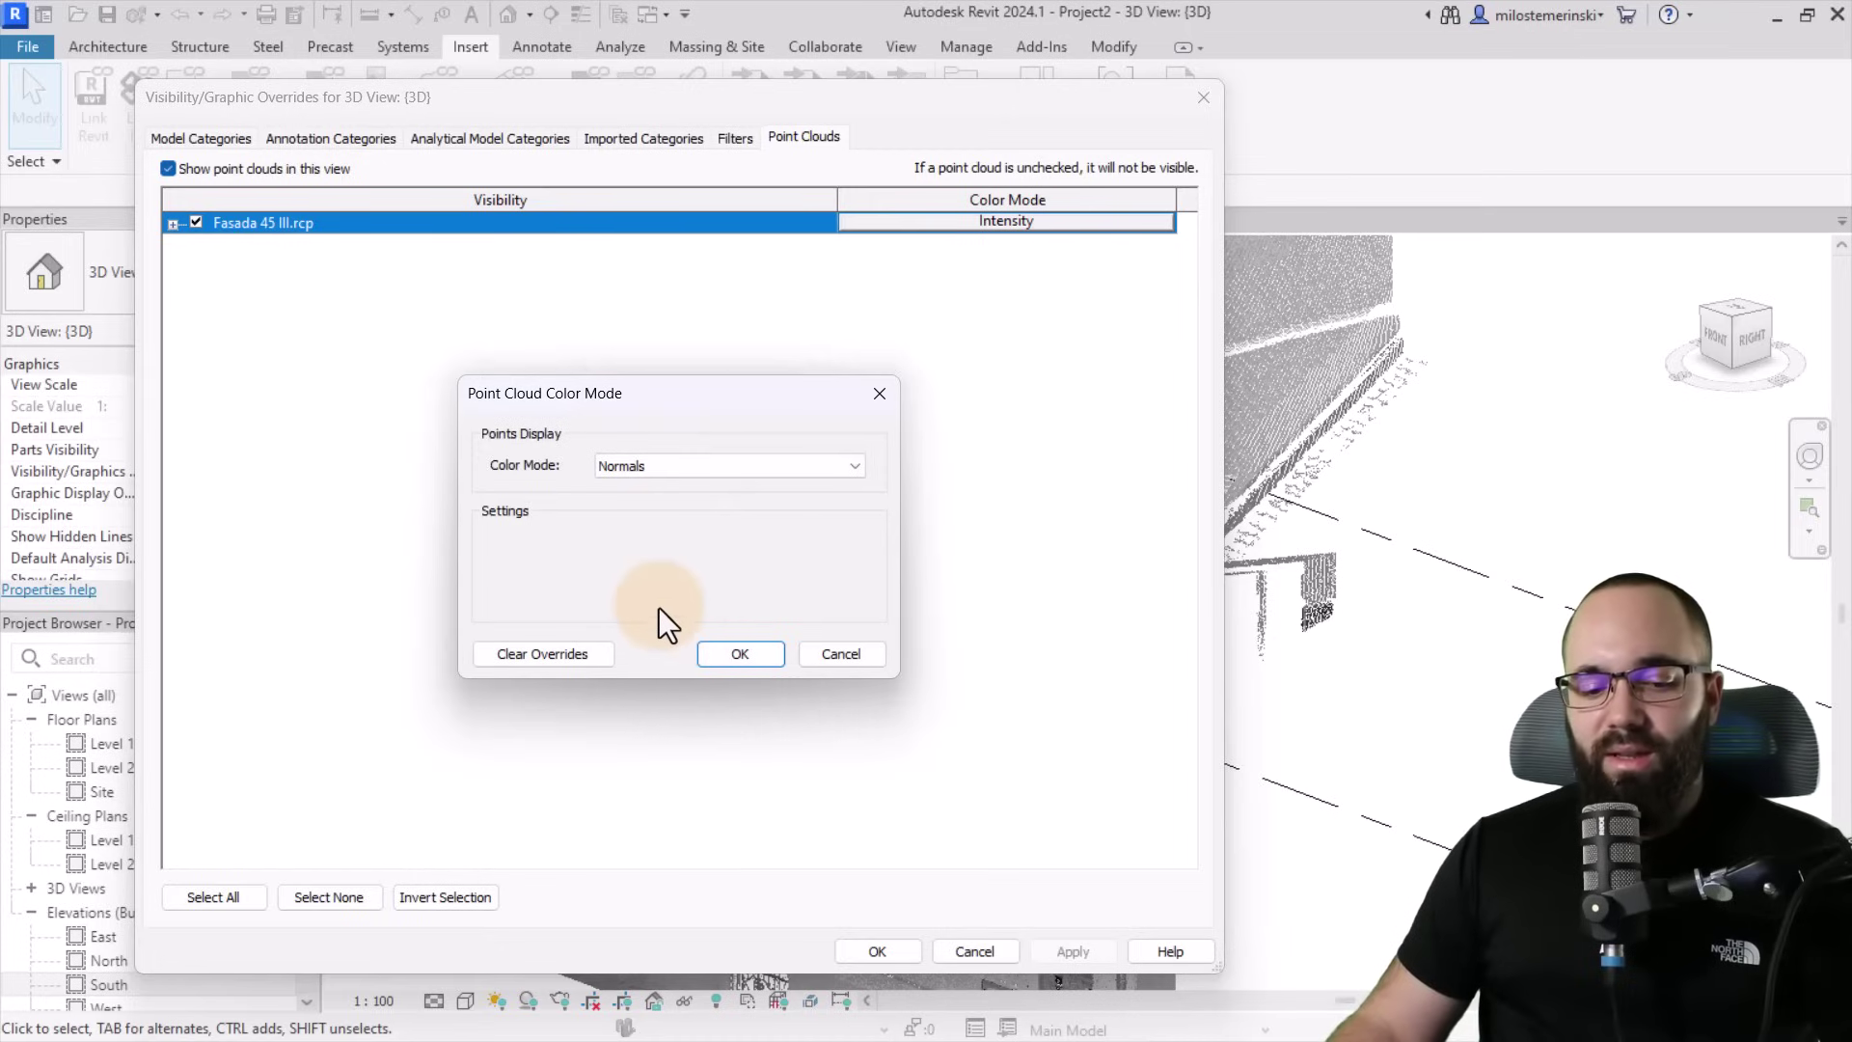
left_click(712, 658)
left_click(894, 951)
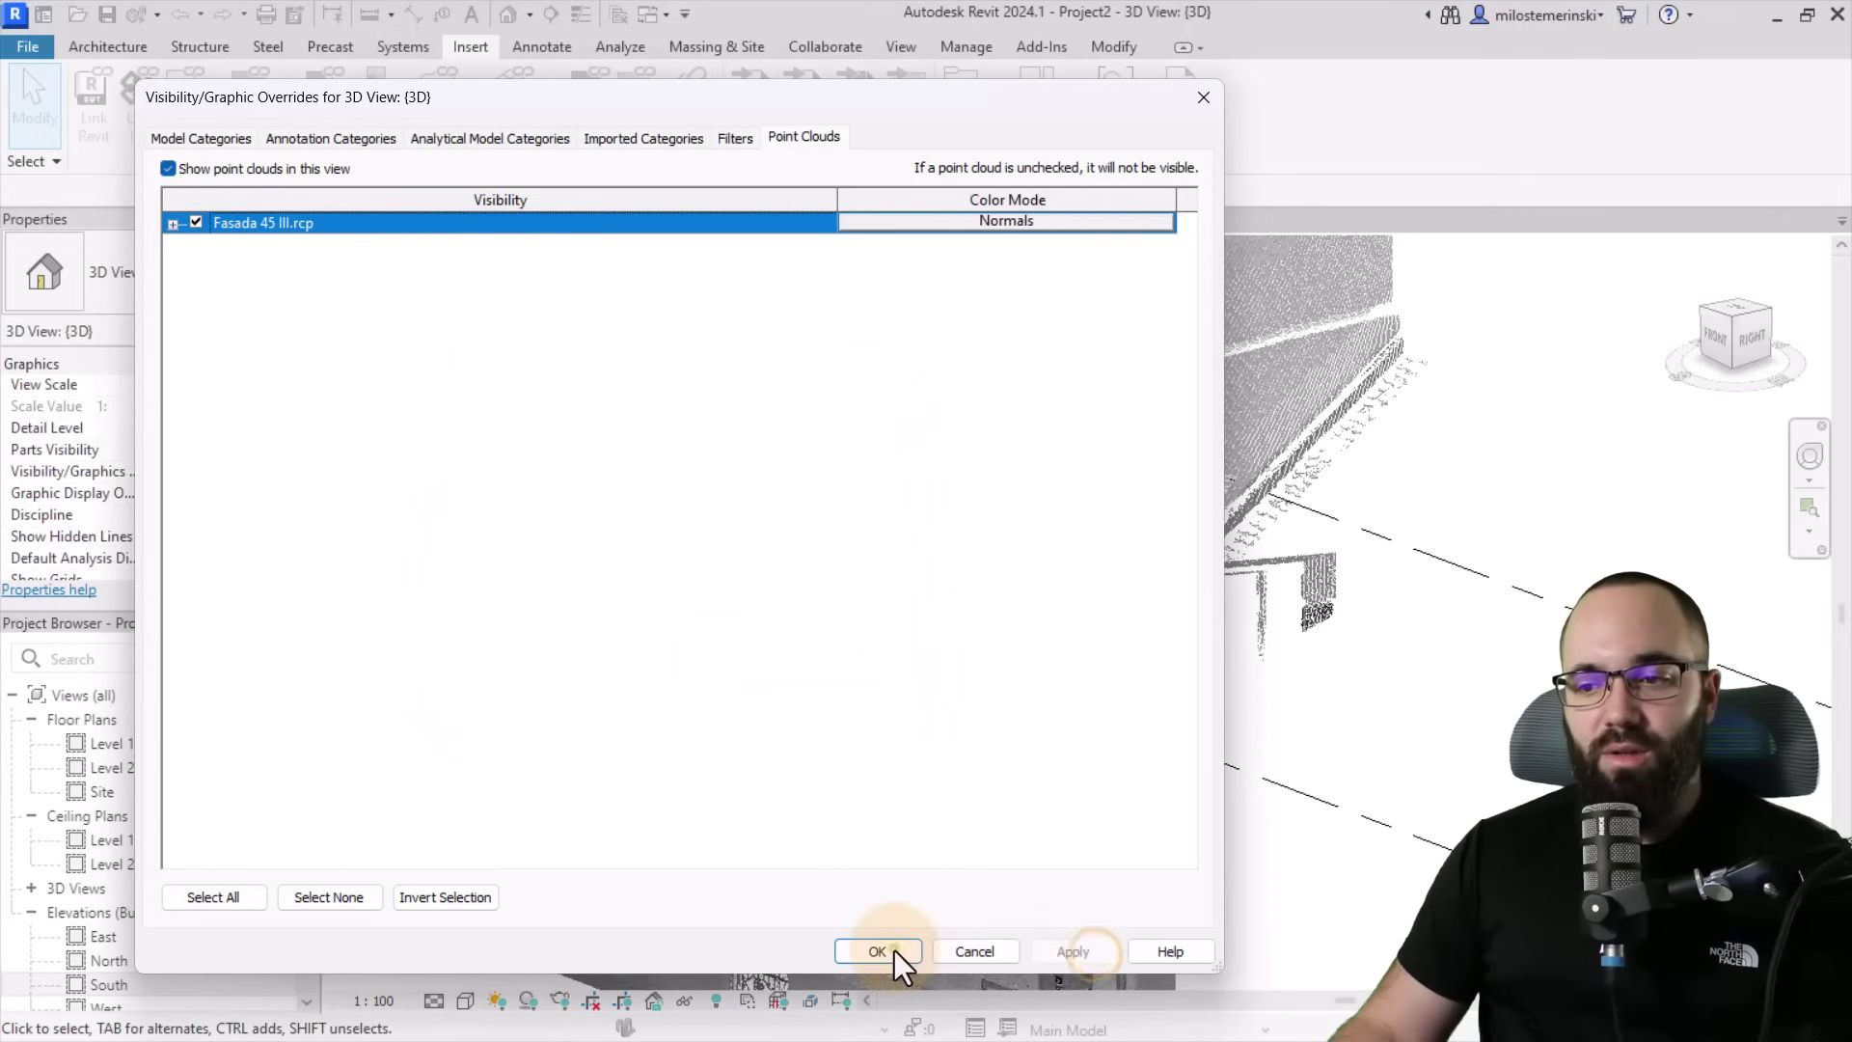
scroll(1318, 720, "down", 3)
middle_click_drag(1315, 714, 1266, 829, "shift")
middle_click_drag(1114, 791, 1095, 623, "shift")
scroll(625, 567, "up", 3)
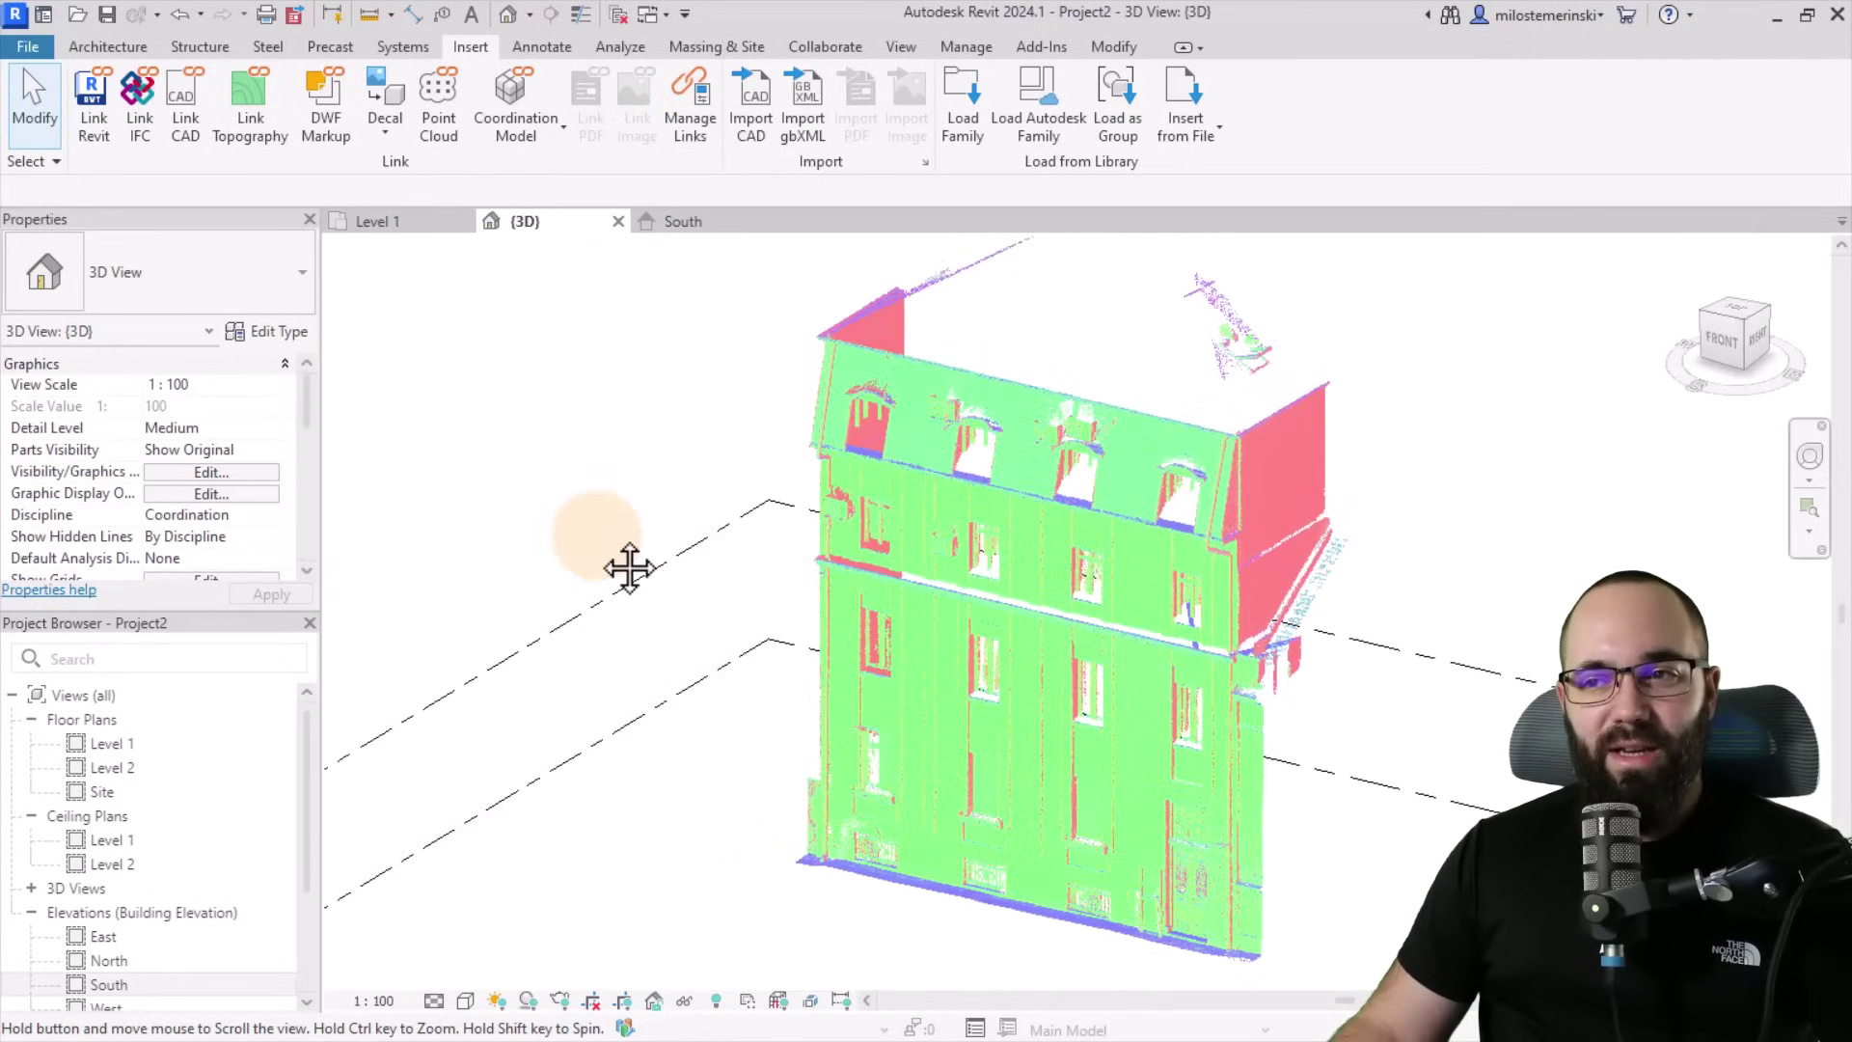
Return the scan to RGB colour mode and orbit to inspect its true colours.
left_click(210, 472)
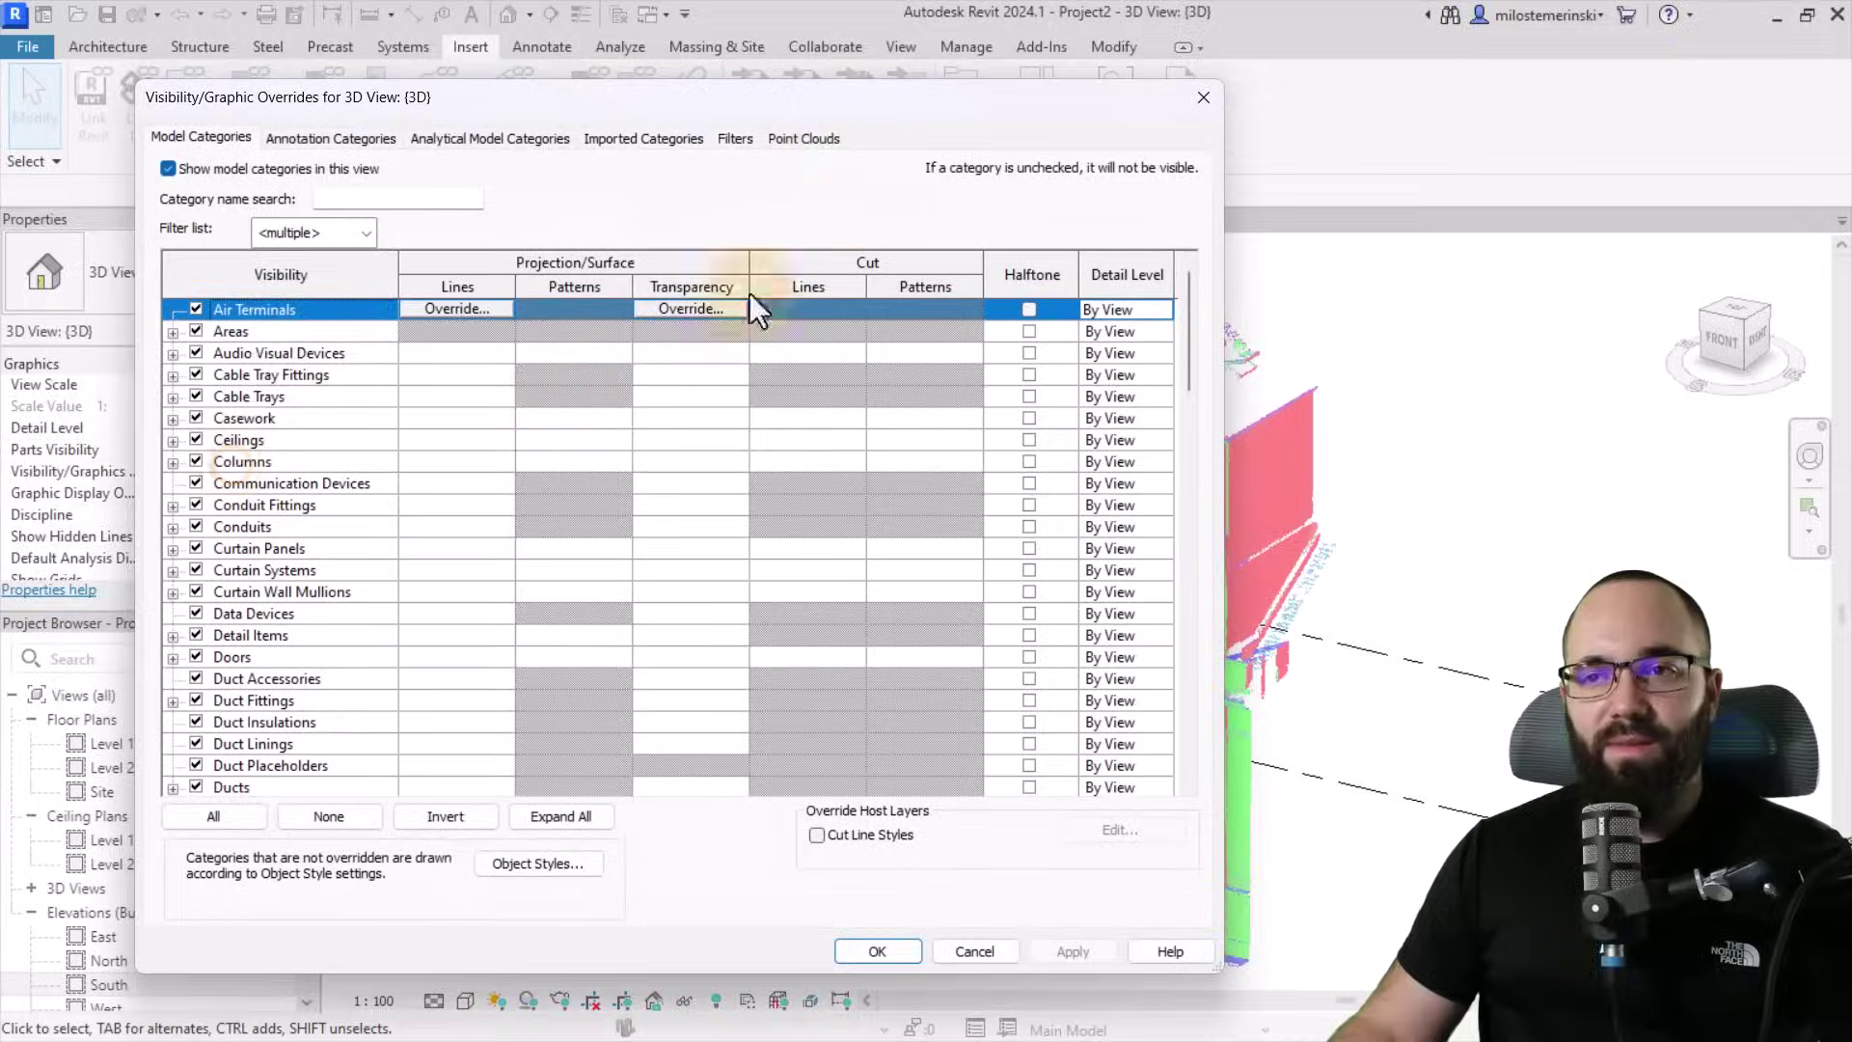
left_click(806, 137)
left_click(876, 224)
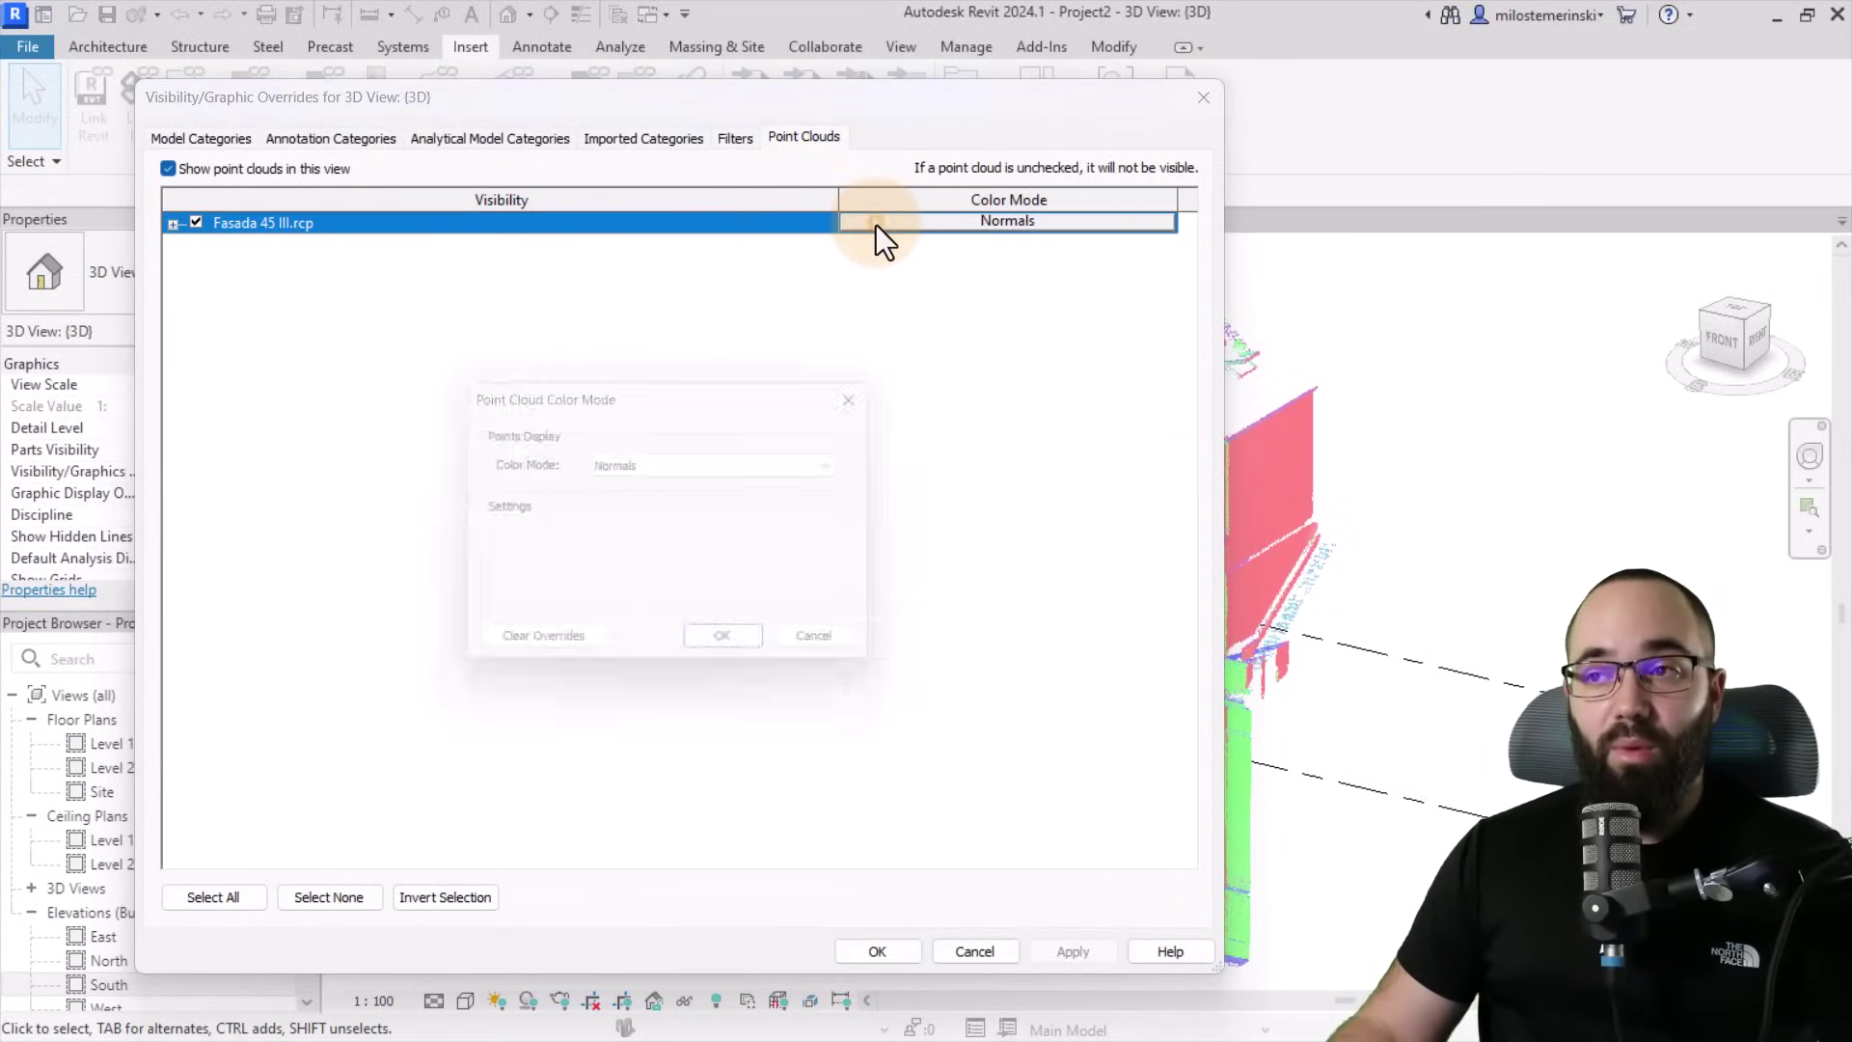
left_click(694, 473)
left_click(629, 489)
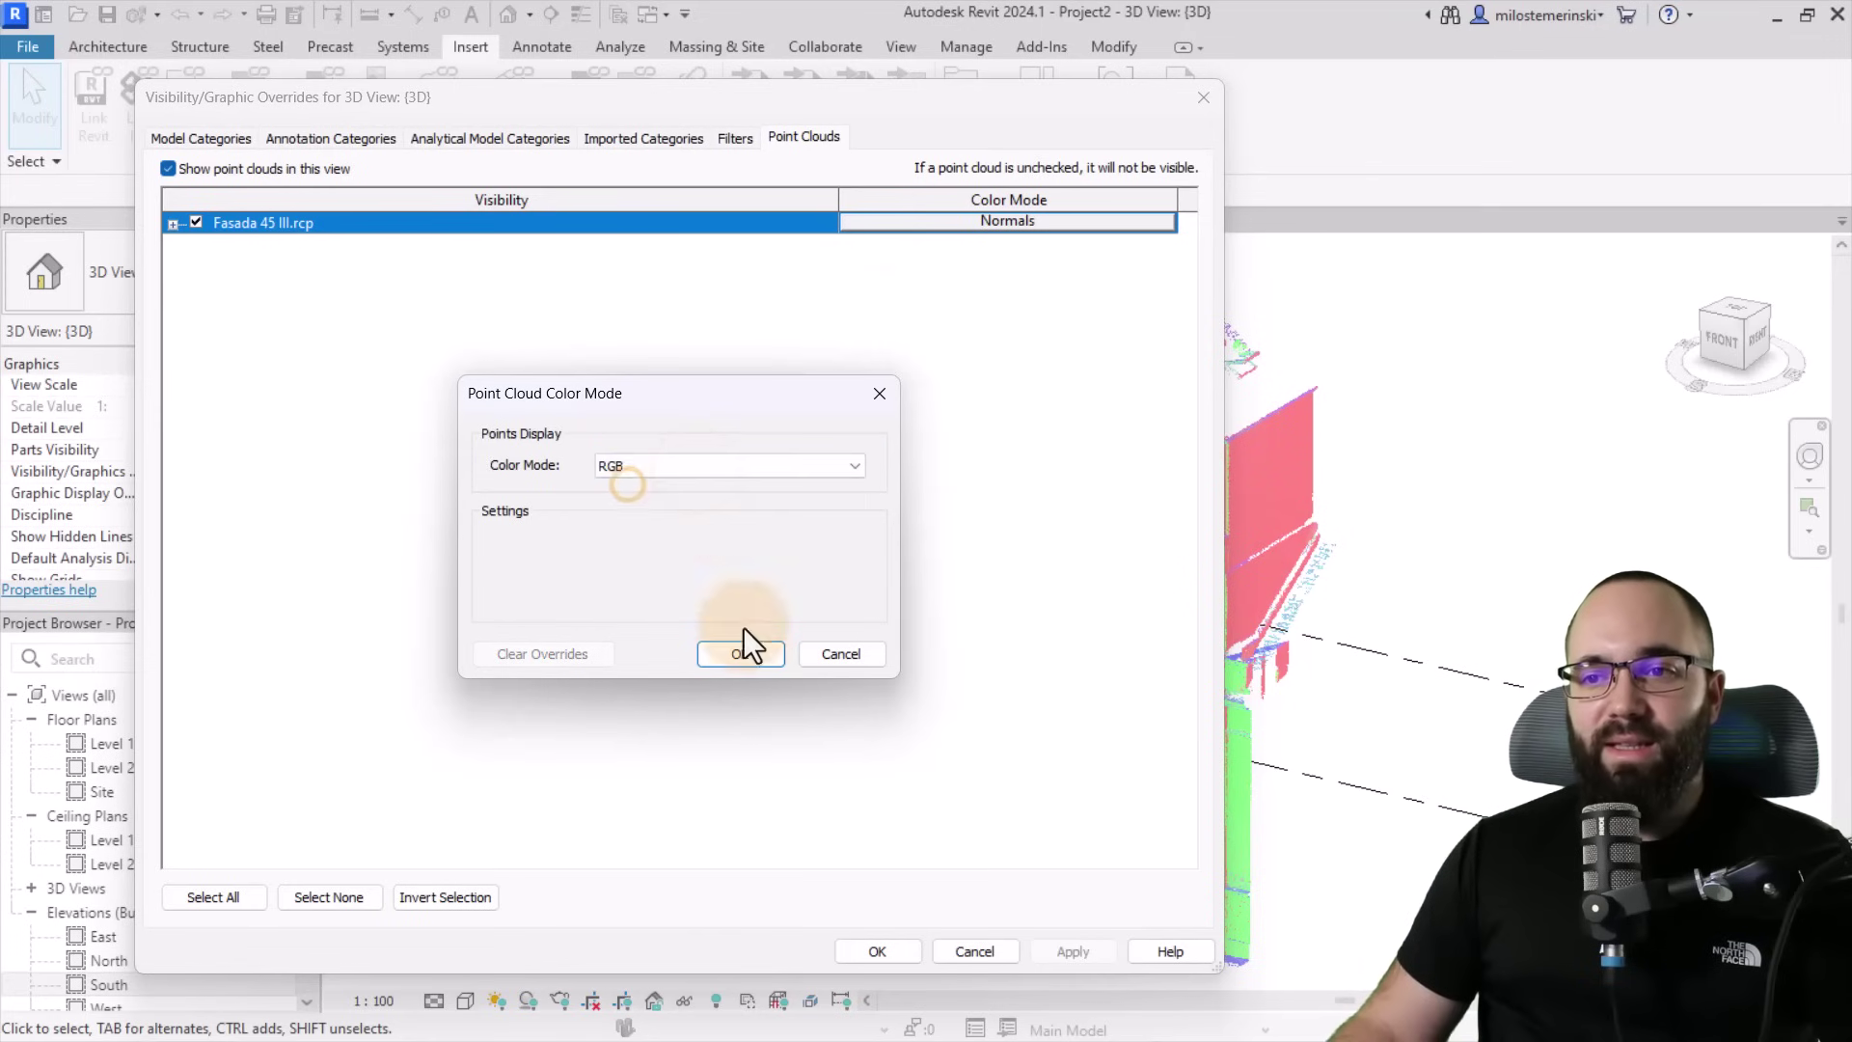
left_click(731, 653)
left_click(1076, 953)
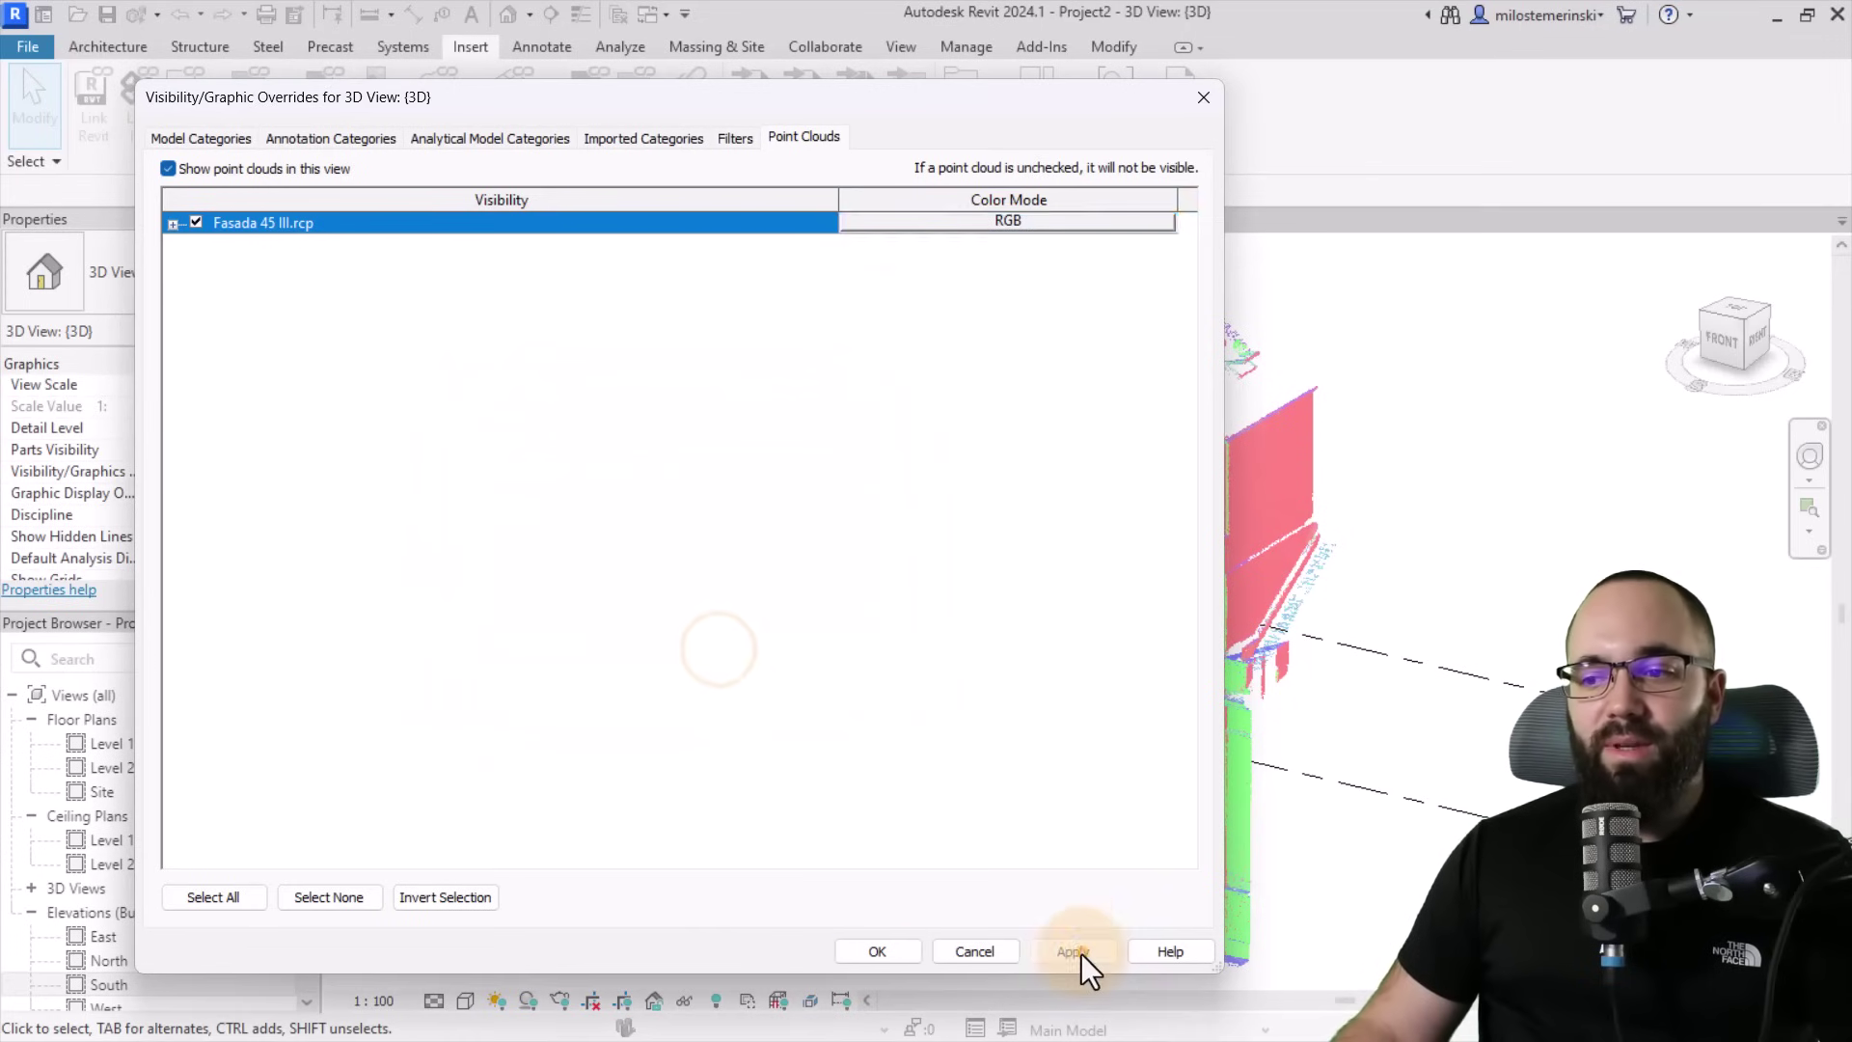
left_click(876, 949)
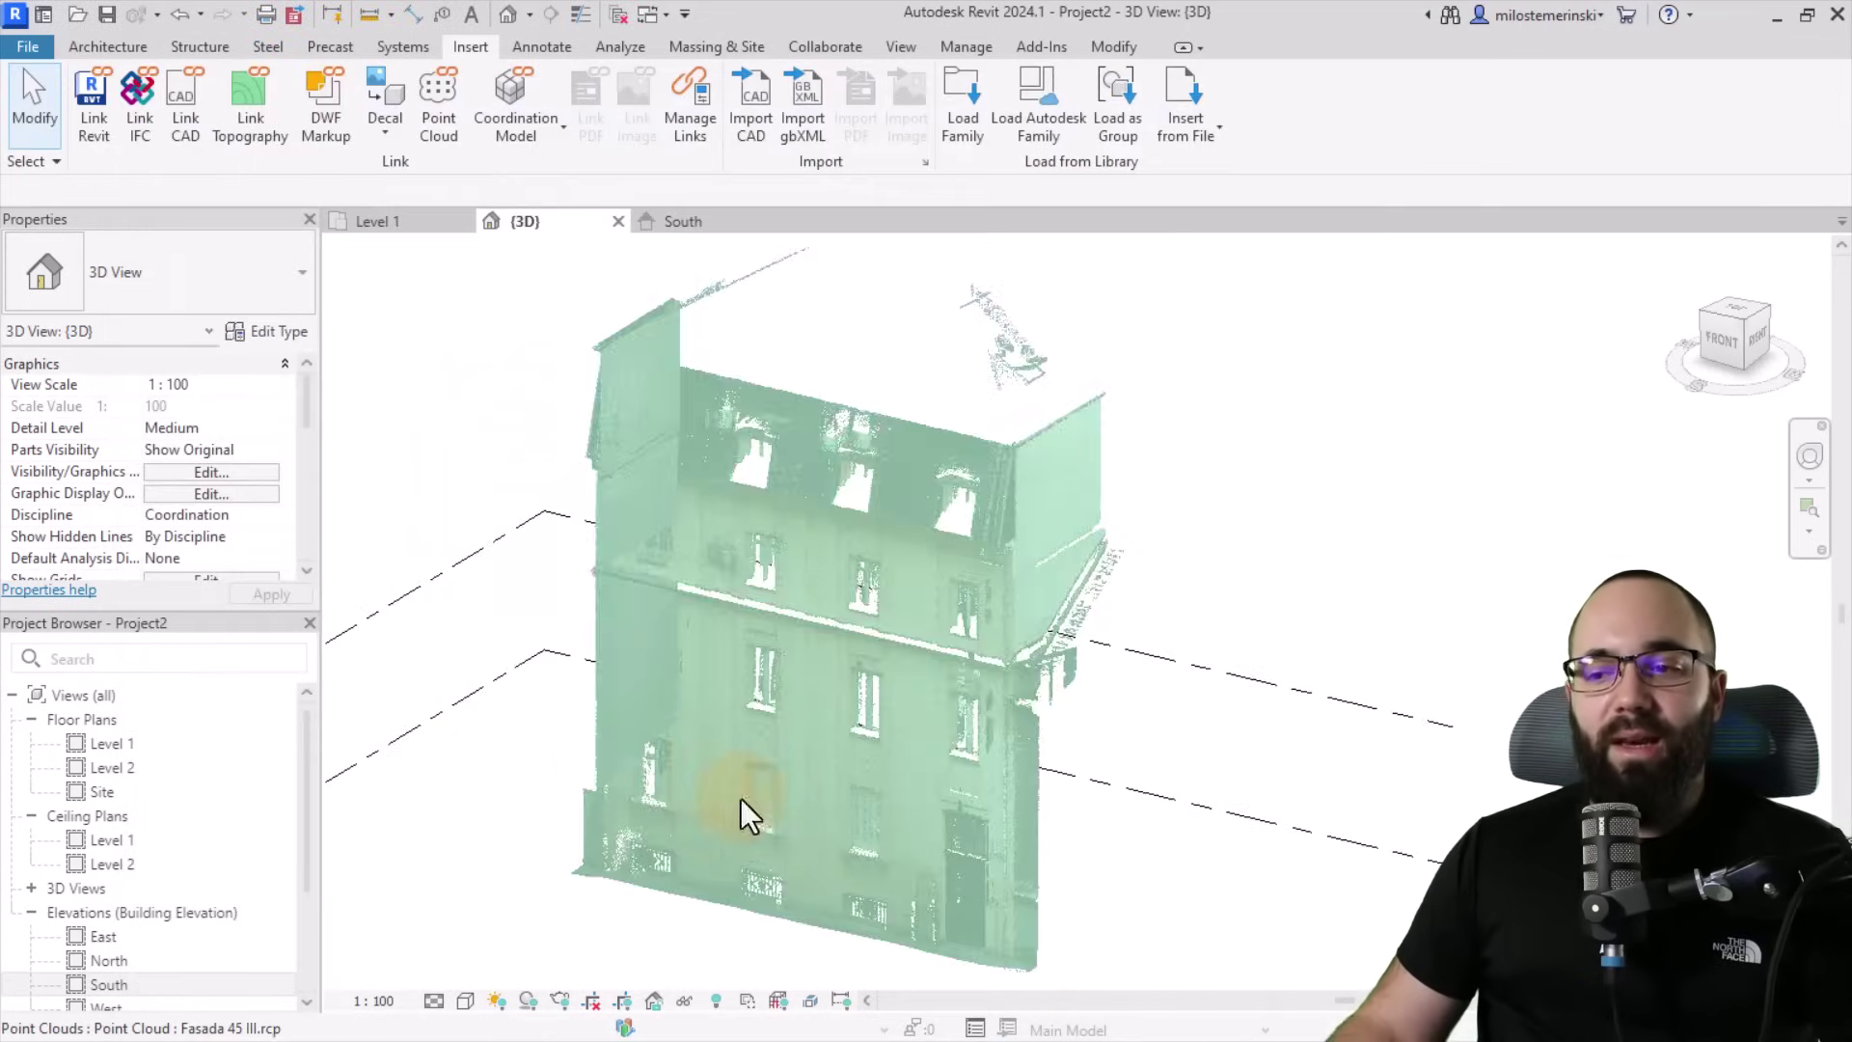
middle_click_drag(741, 799, 1129, 749, "shift")
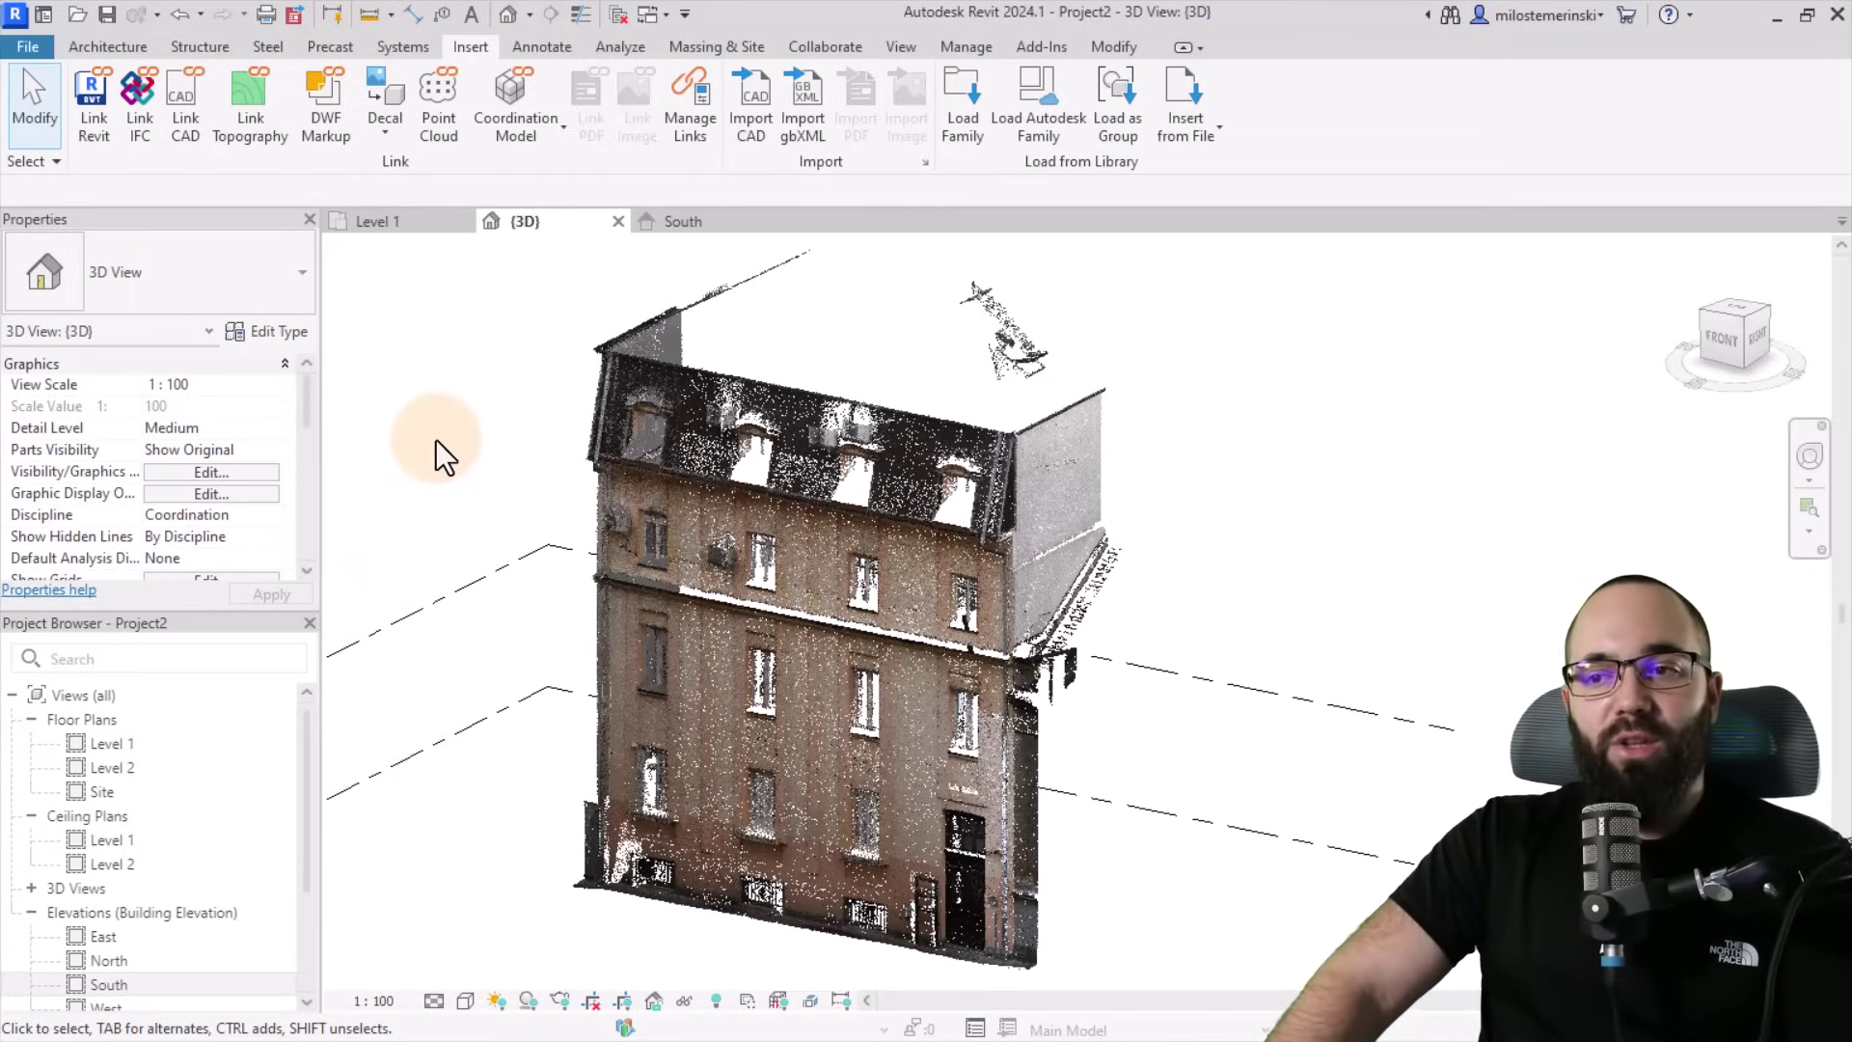
left_click(395, 226)
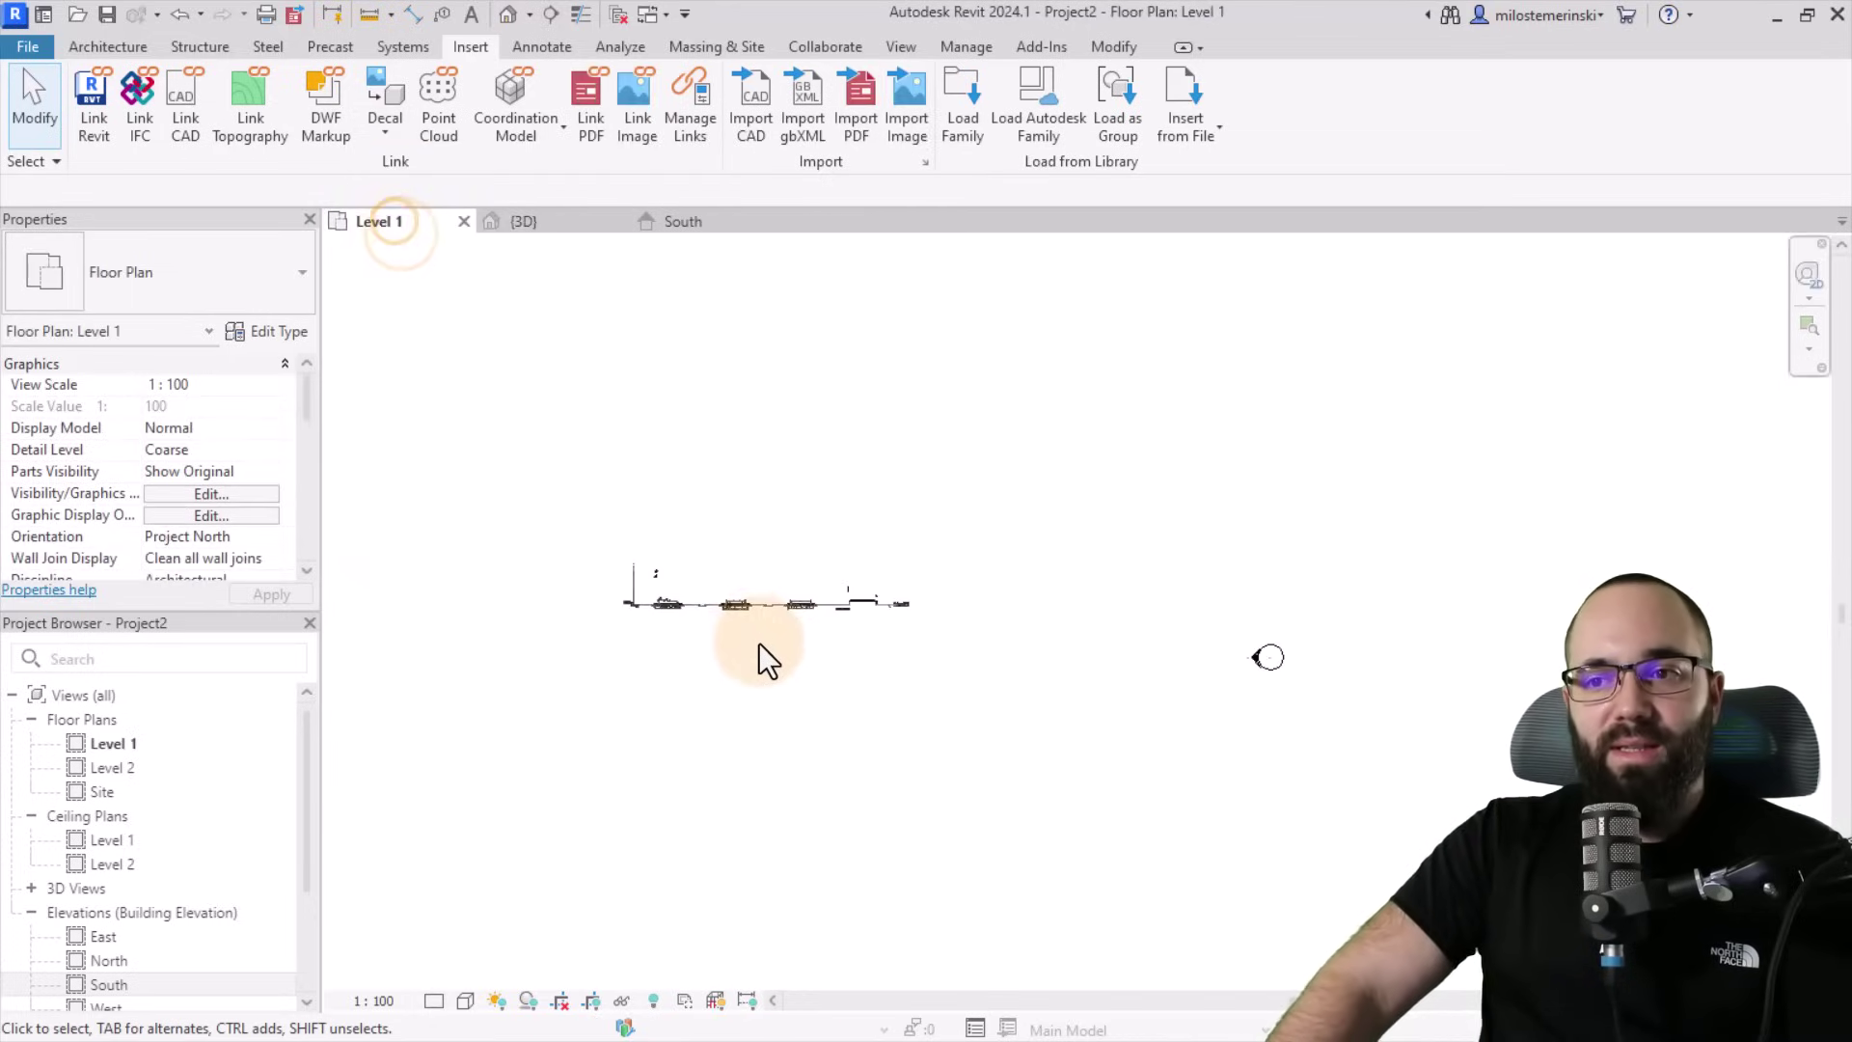
scroll(748, 622, "up", 4)
middle_click_drag(599, 736, 694, 763)
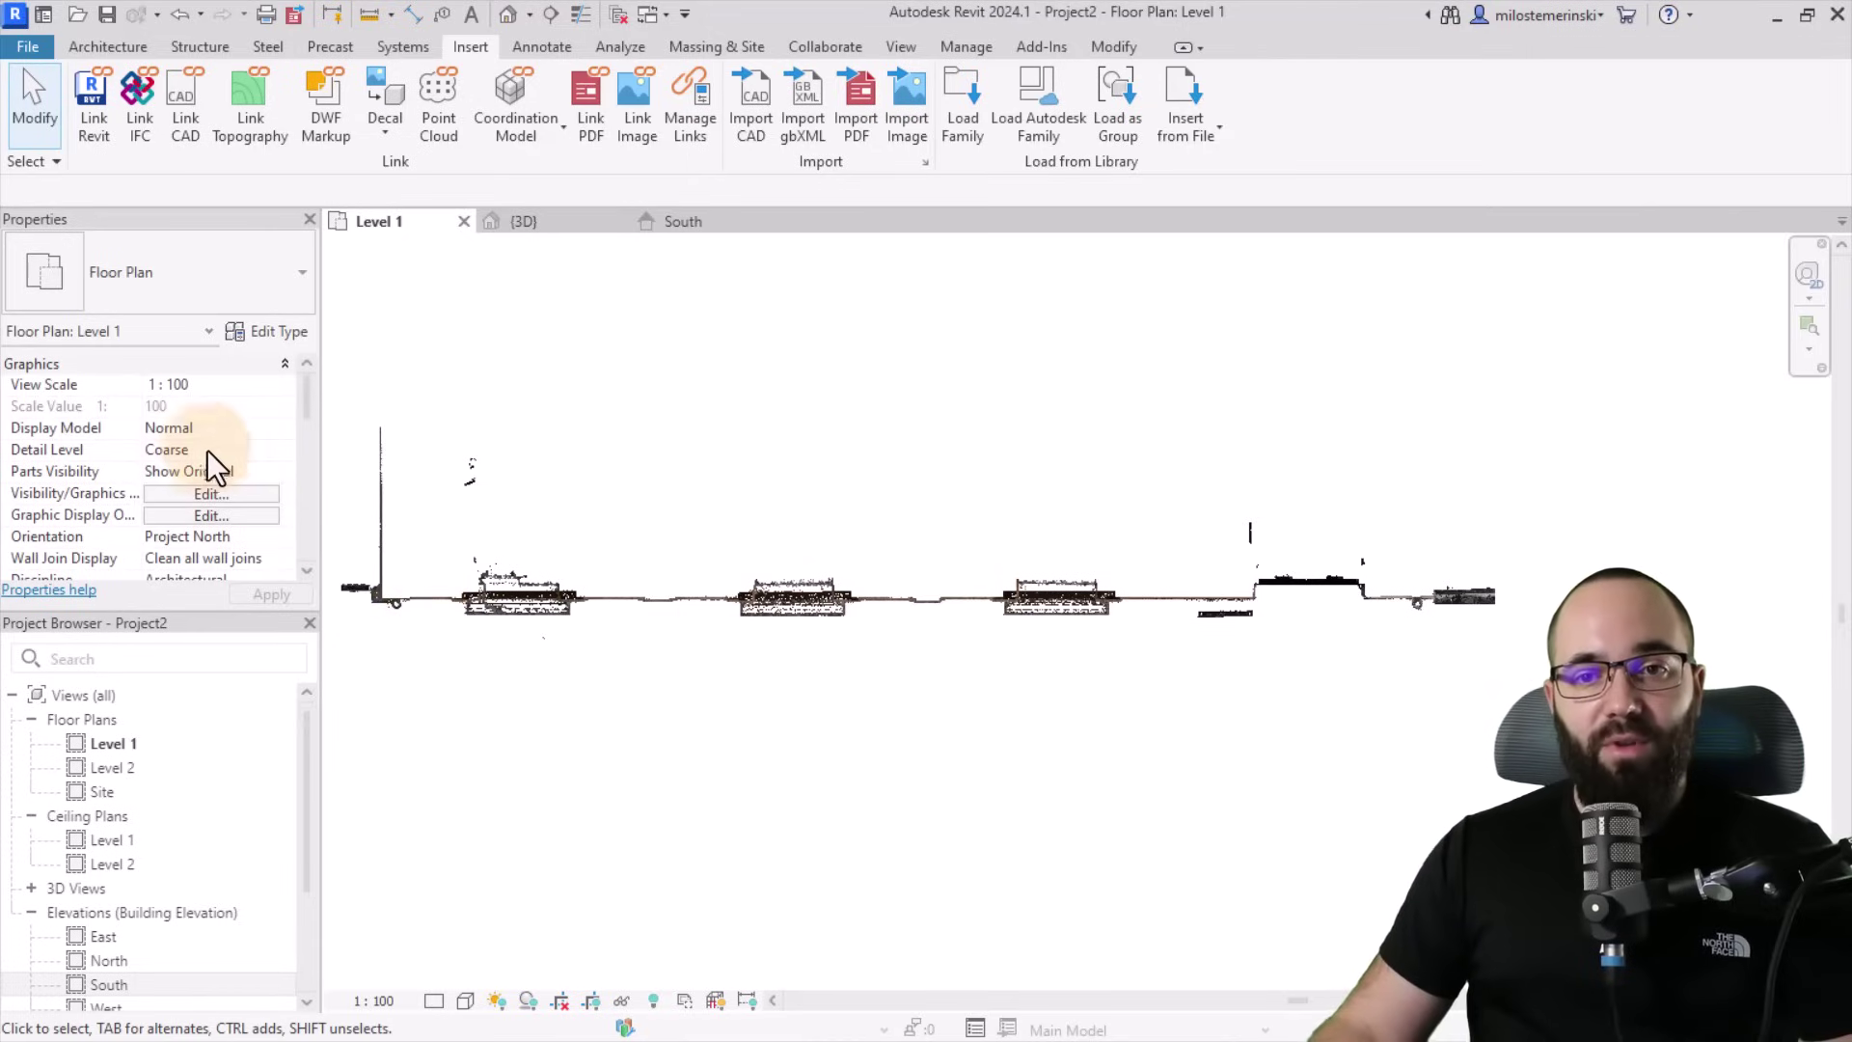
scroll(175, 448, "down", 10)
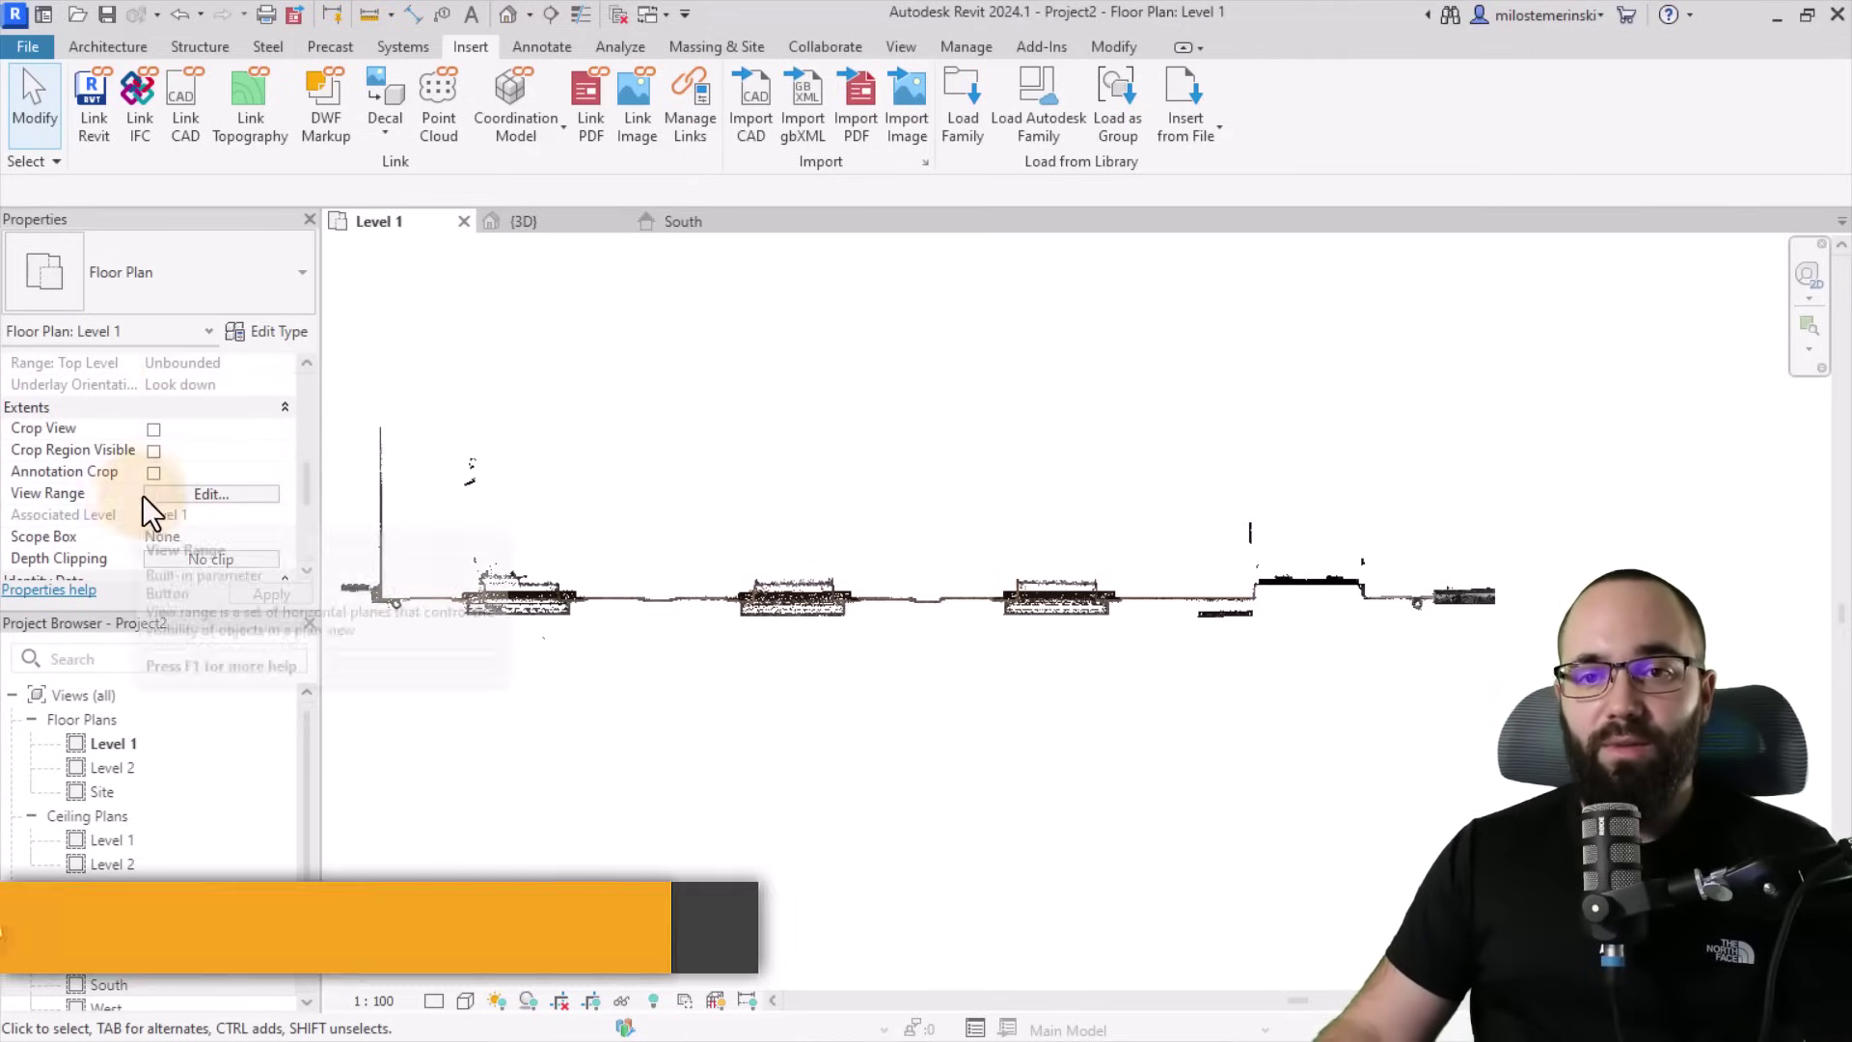
Set the Level 1 plan's view range offsets to Top 800, Cut plane 750, Bottom 700 and apply them.
left_click(178, 496)
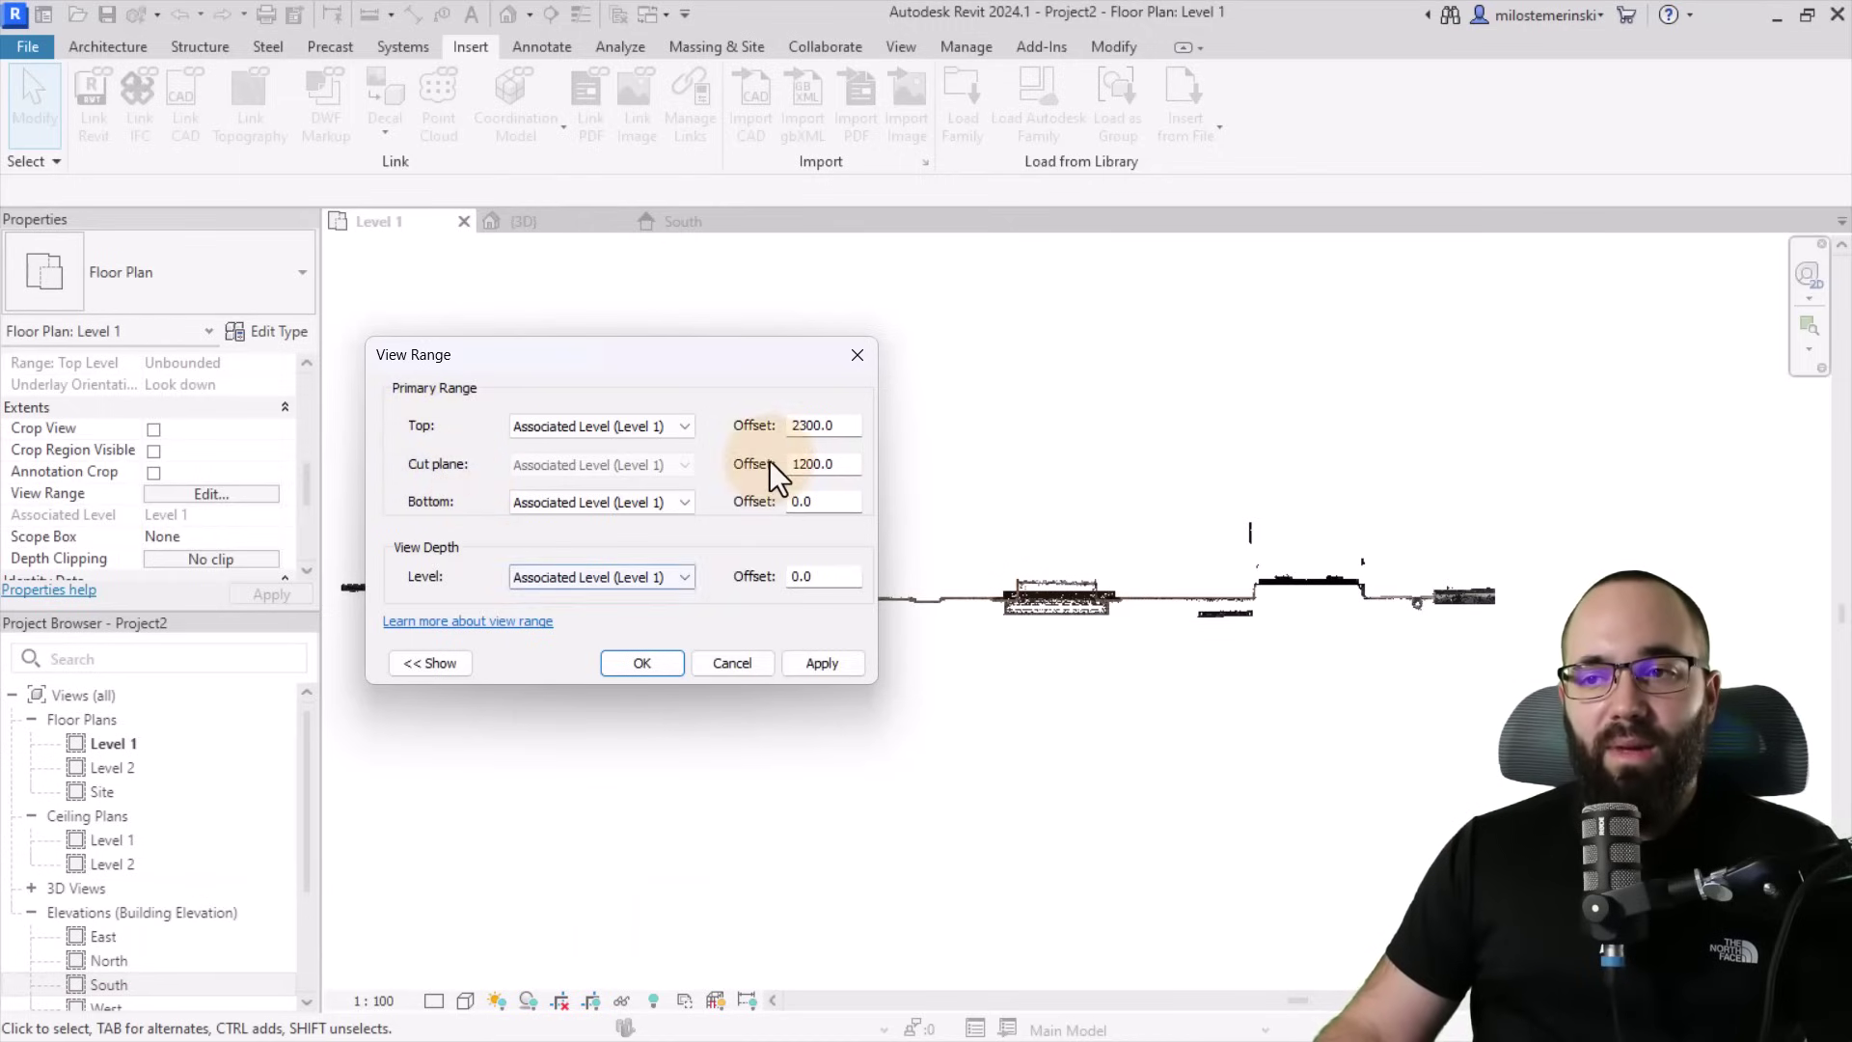
double_click(832, 425)
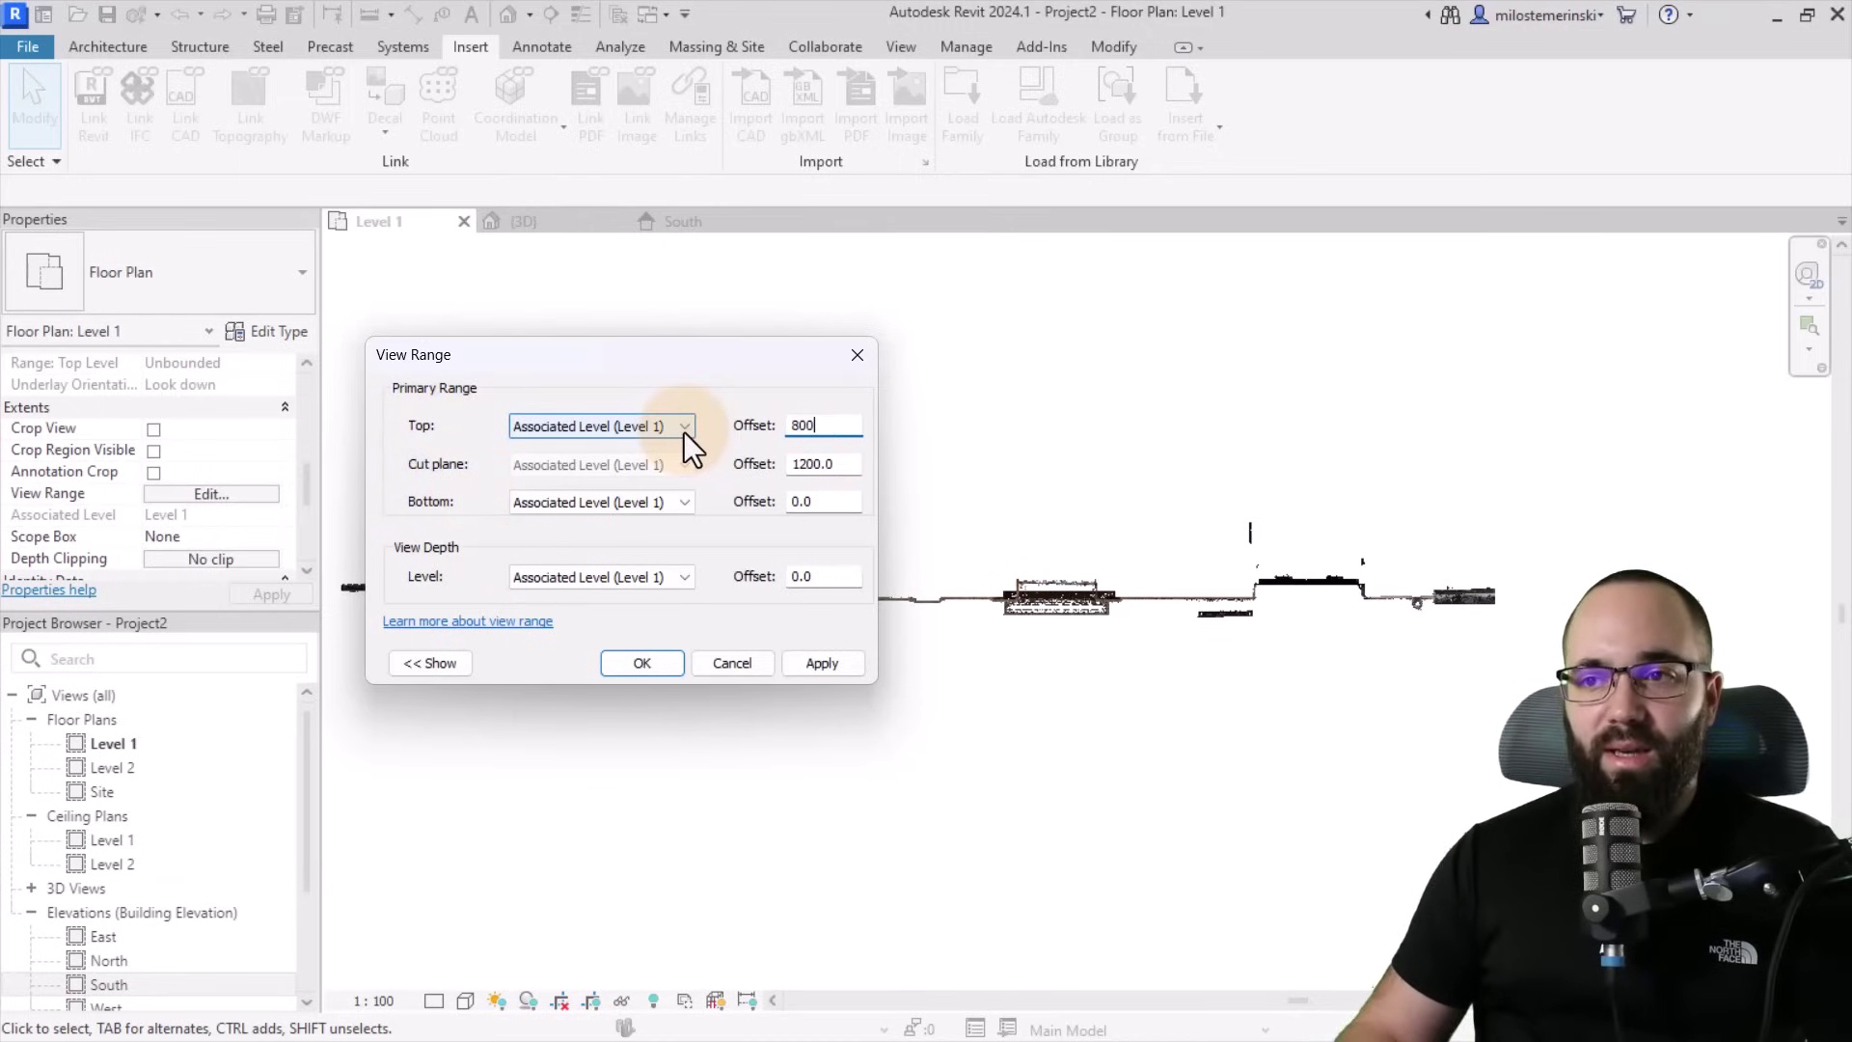
double_click(835, 463)
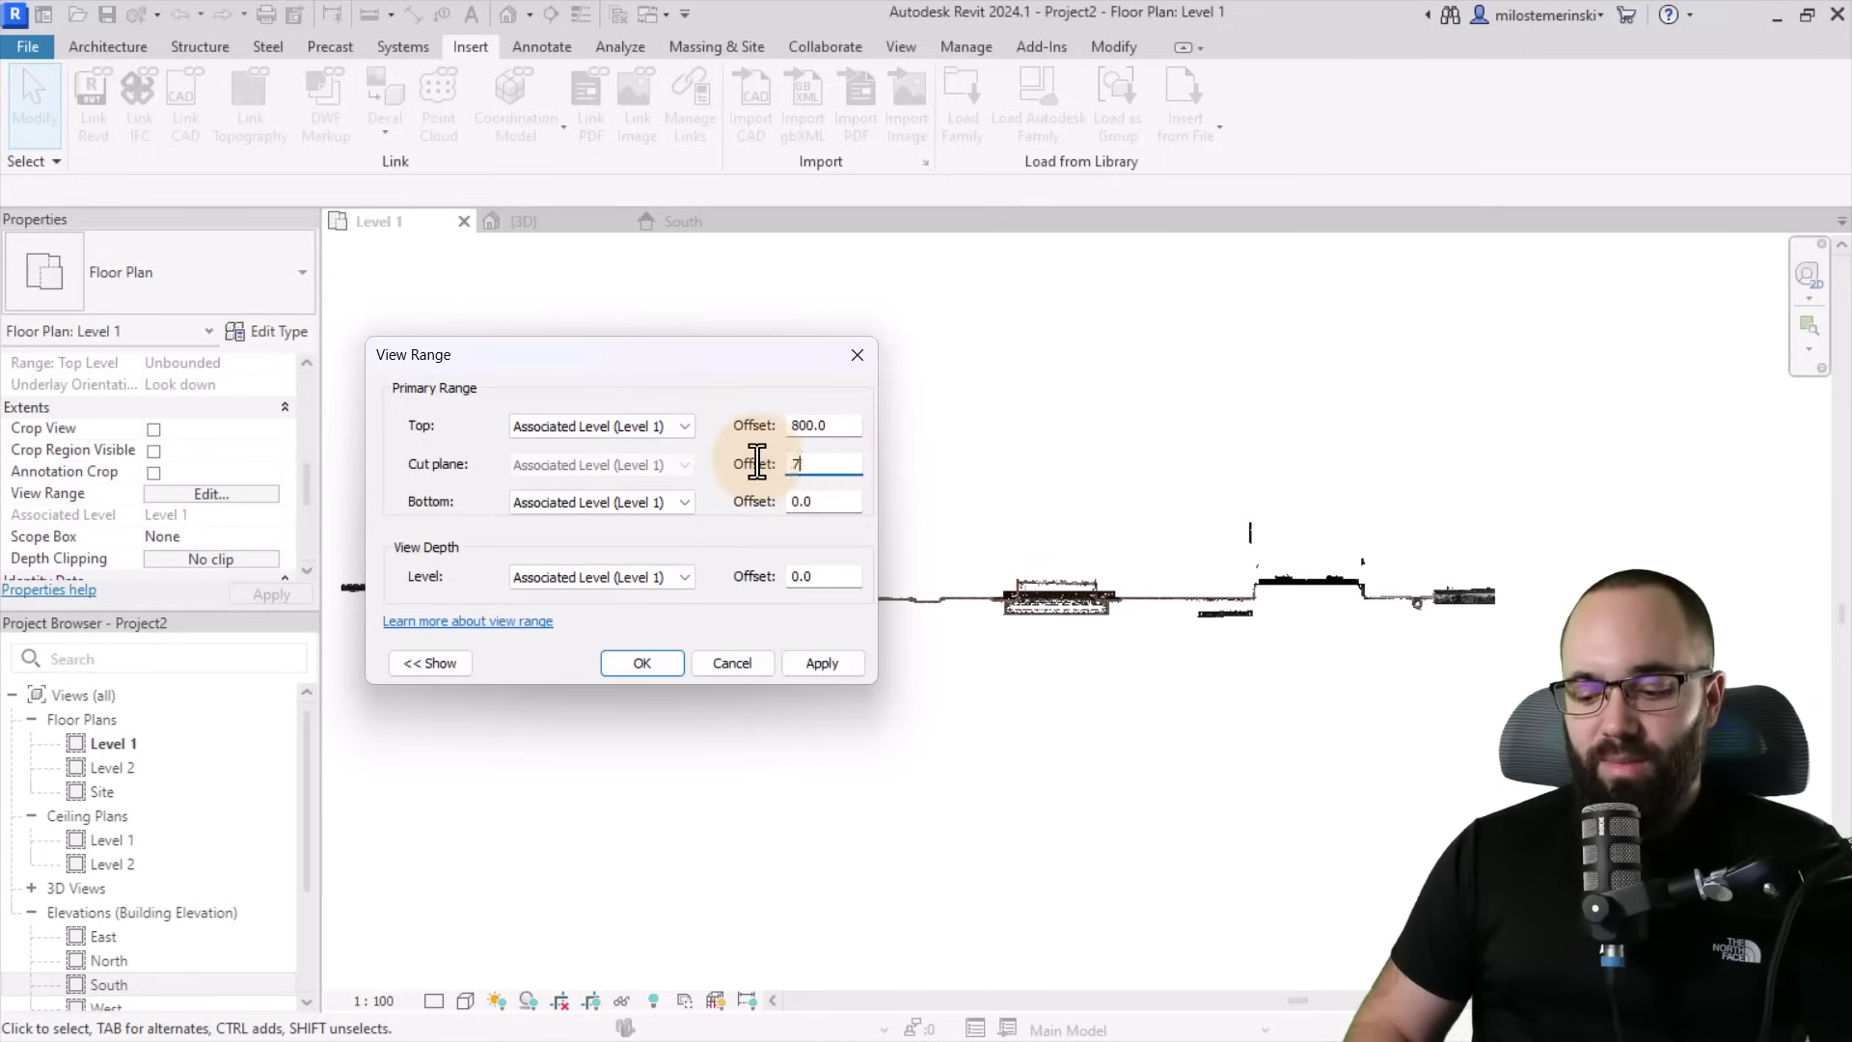
type("750")
double_click(826, 501)
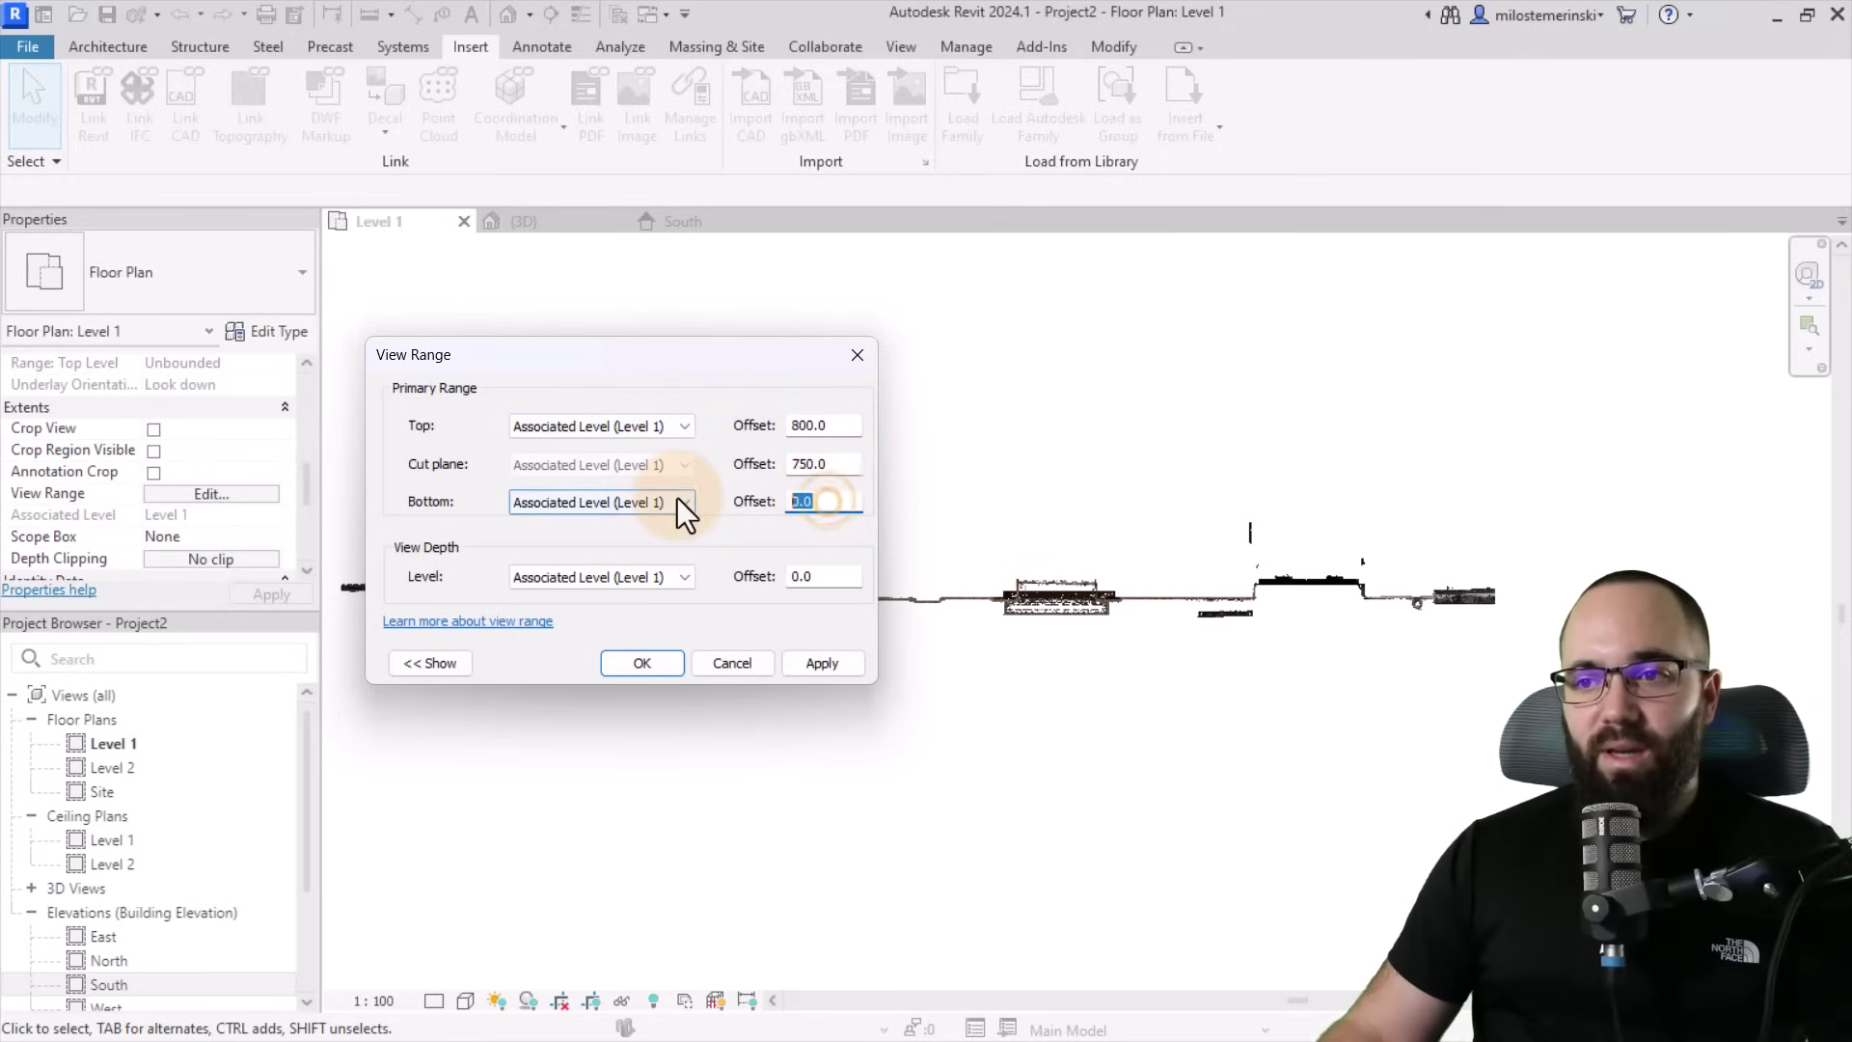
type("700")
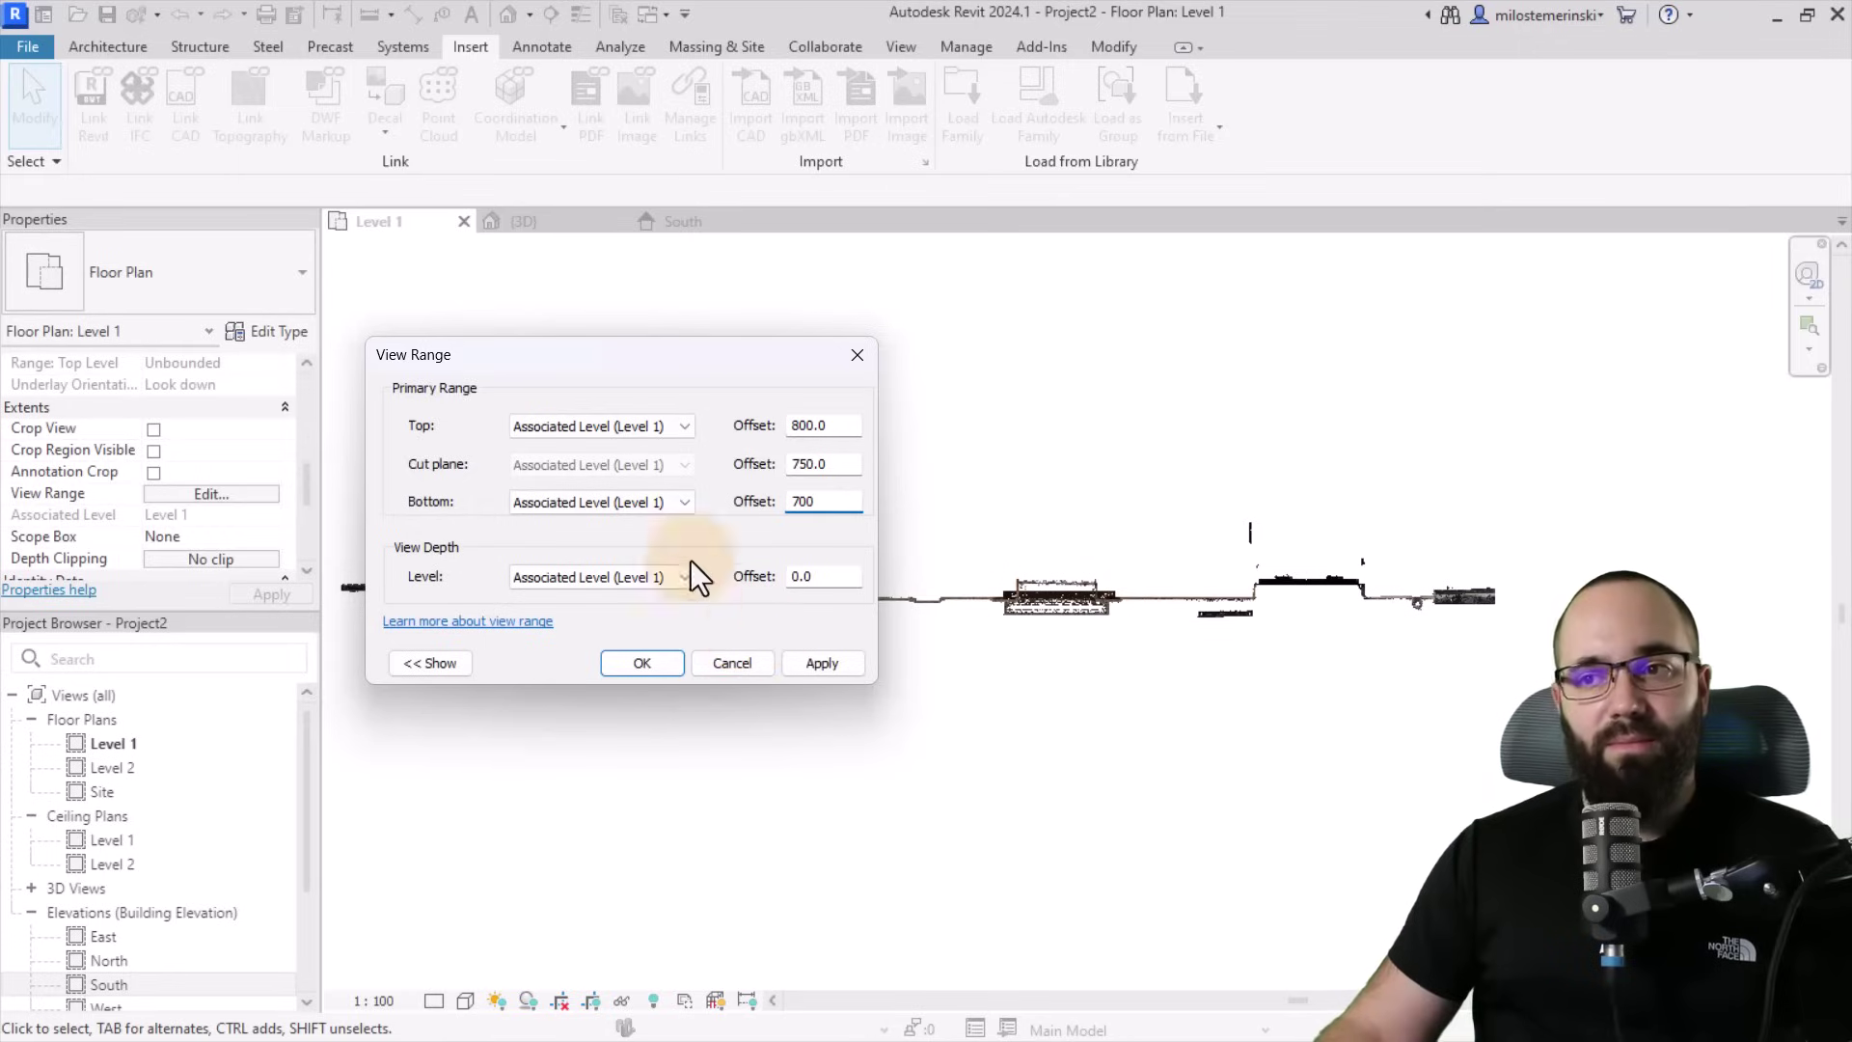
left_click(820, 663)
Close the View Range dialog and inspect the thin facade slice in the Level 1 plan.
left_click(641, 663)
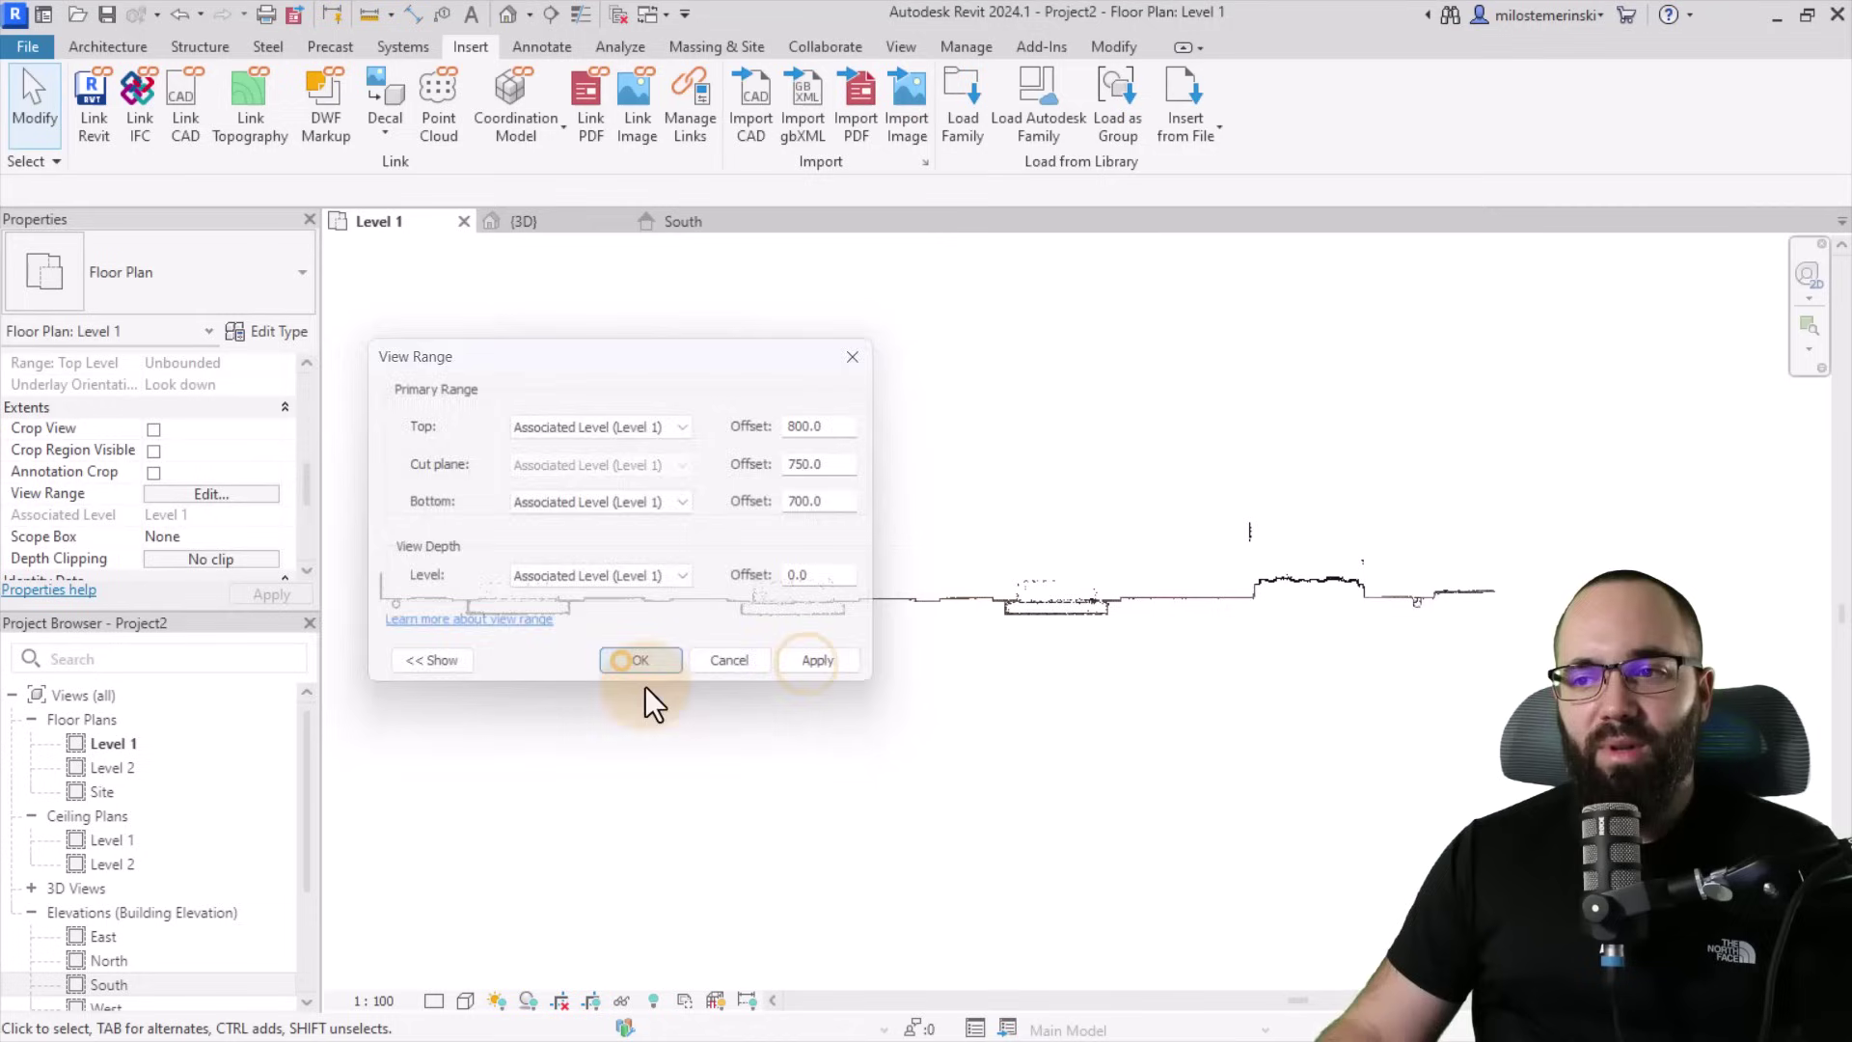
left_click(808, 704)
scroll(897, 628, "up", 2)
scroll(674, 562, "up", 2)
scroll(641, 662, "up", 2)
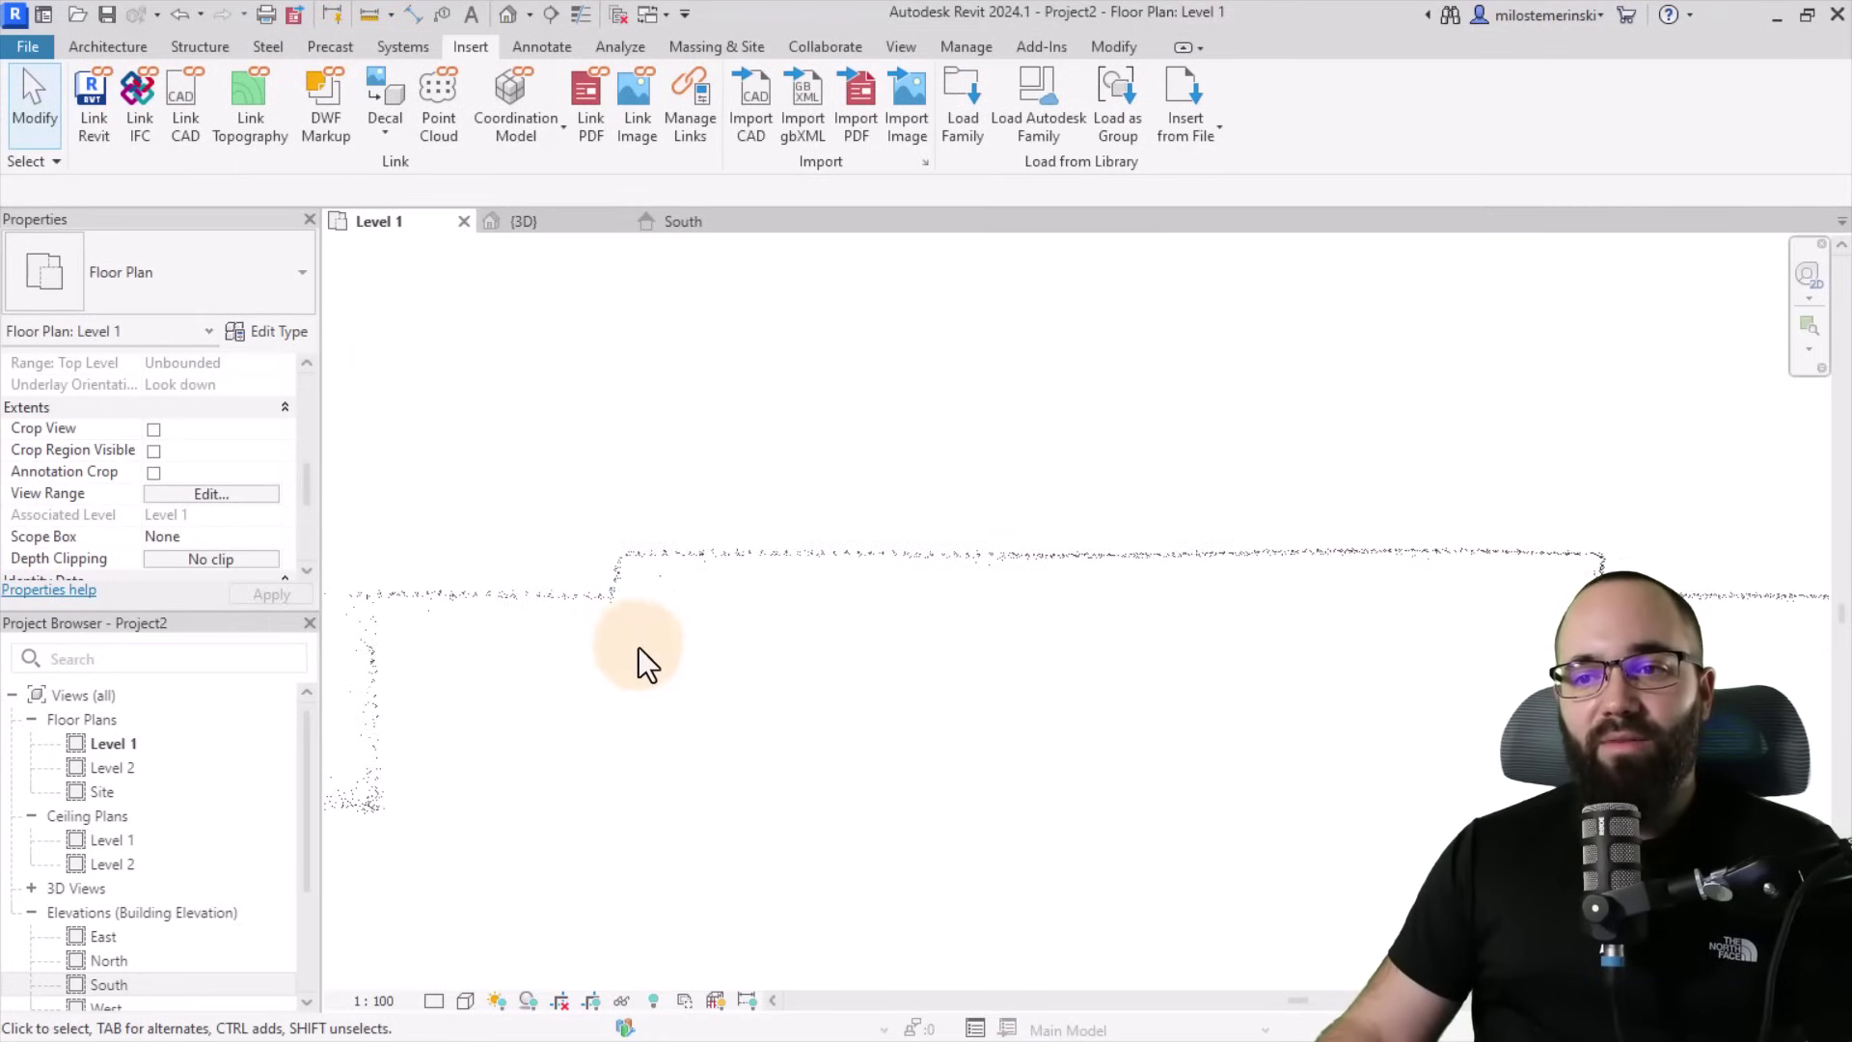
middle_click_drag(640, 662, 799, 700)
scroll(731, 611, "down", 3)
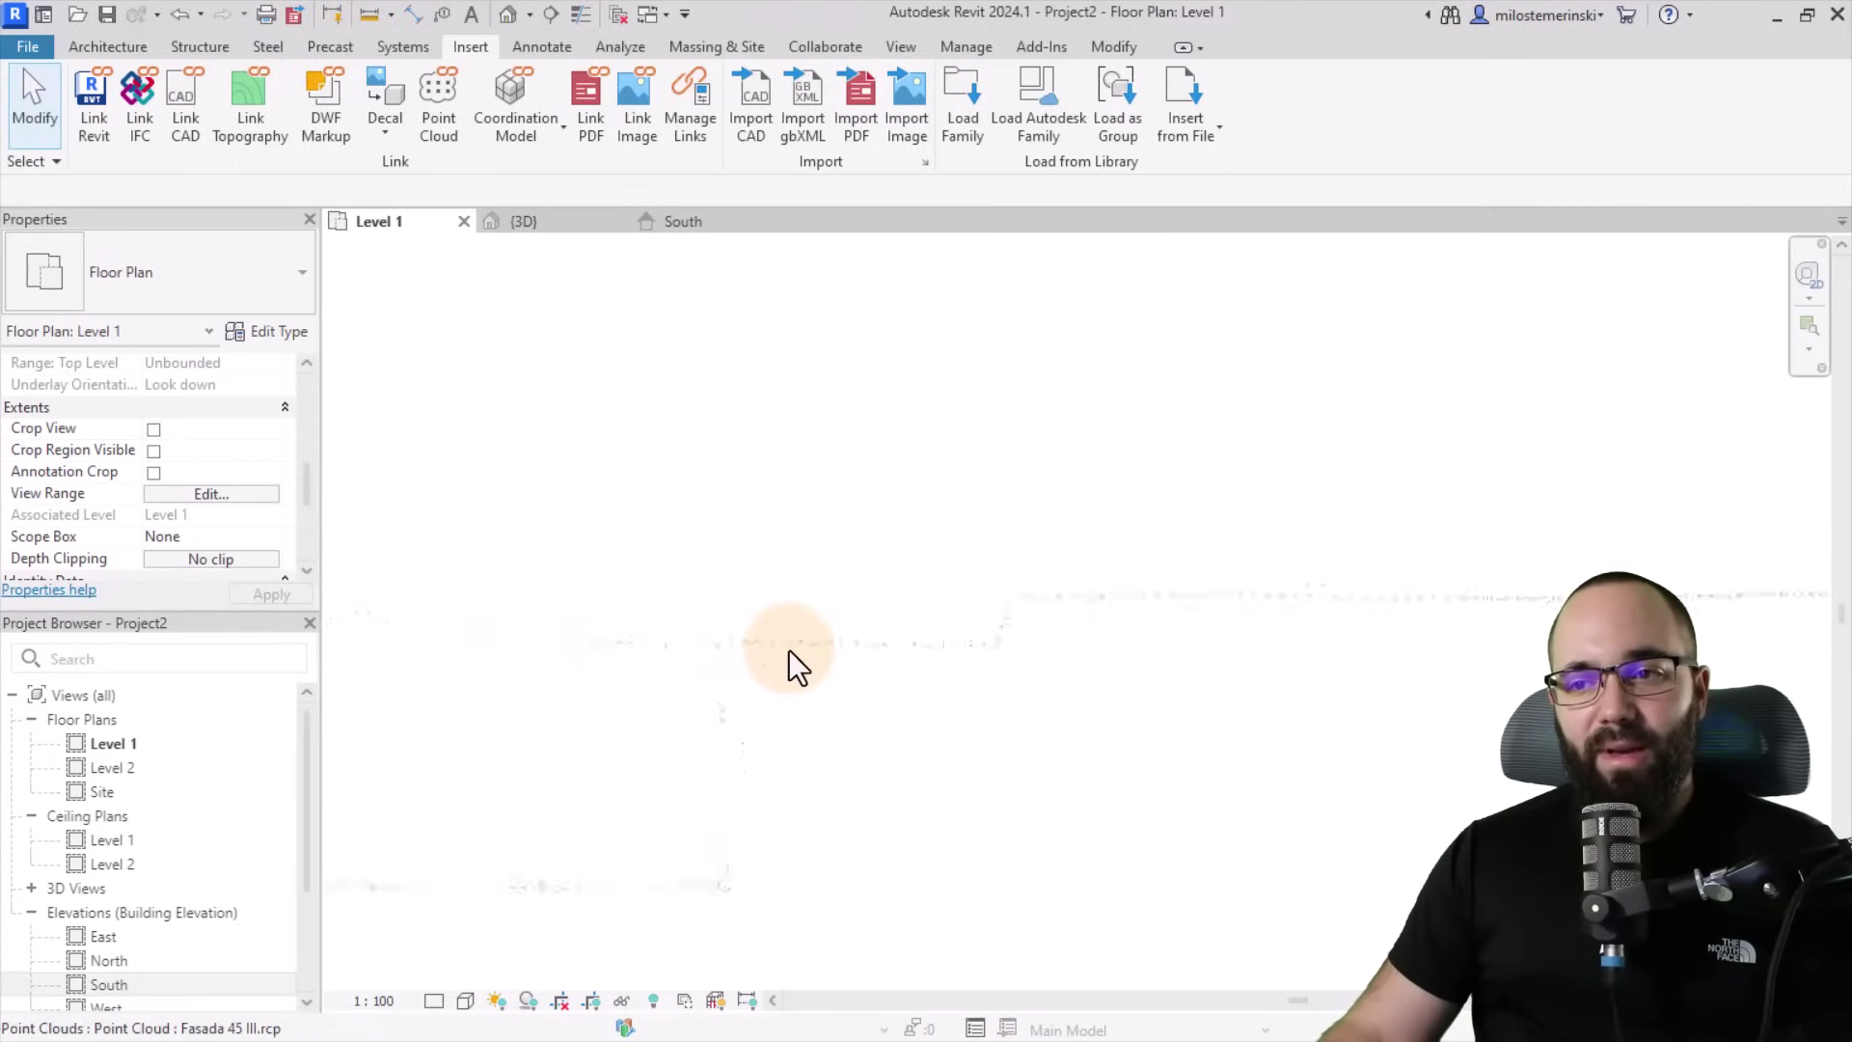
scroll(737, 621, "down", 1)
middle_click_drag(848, 715, 718, 725)
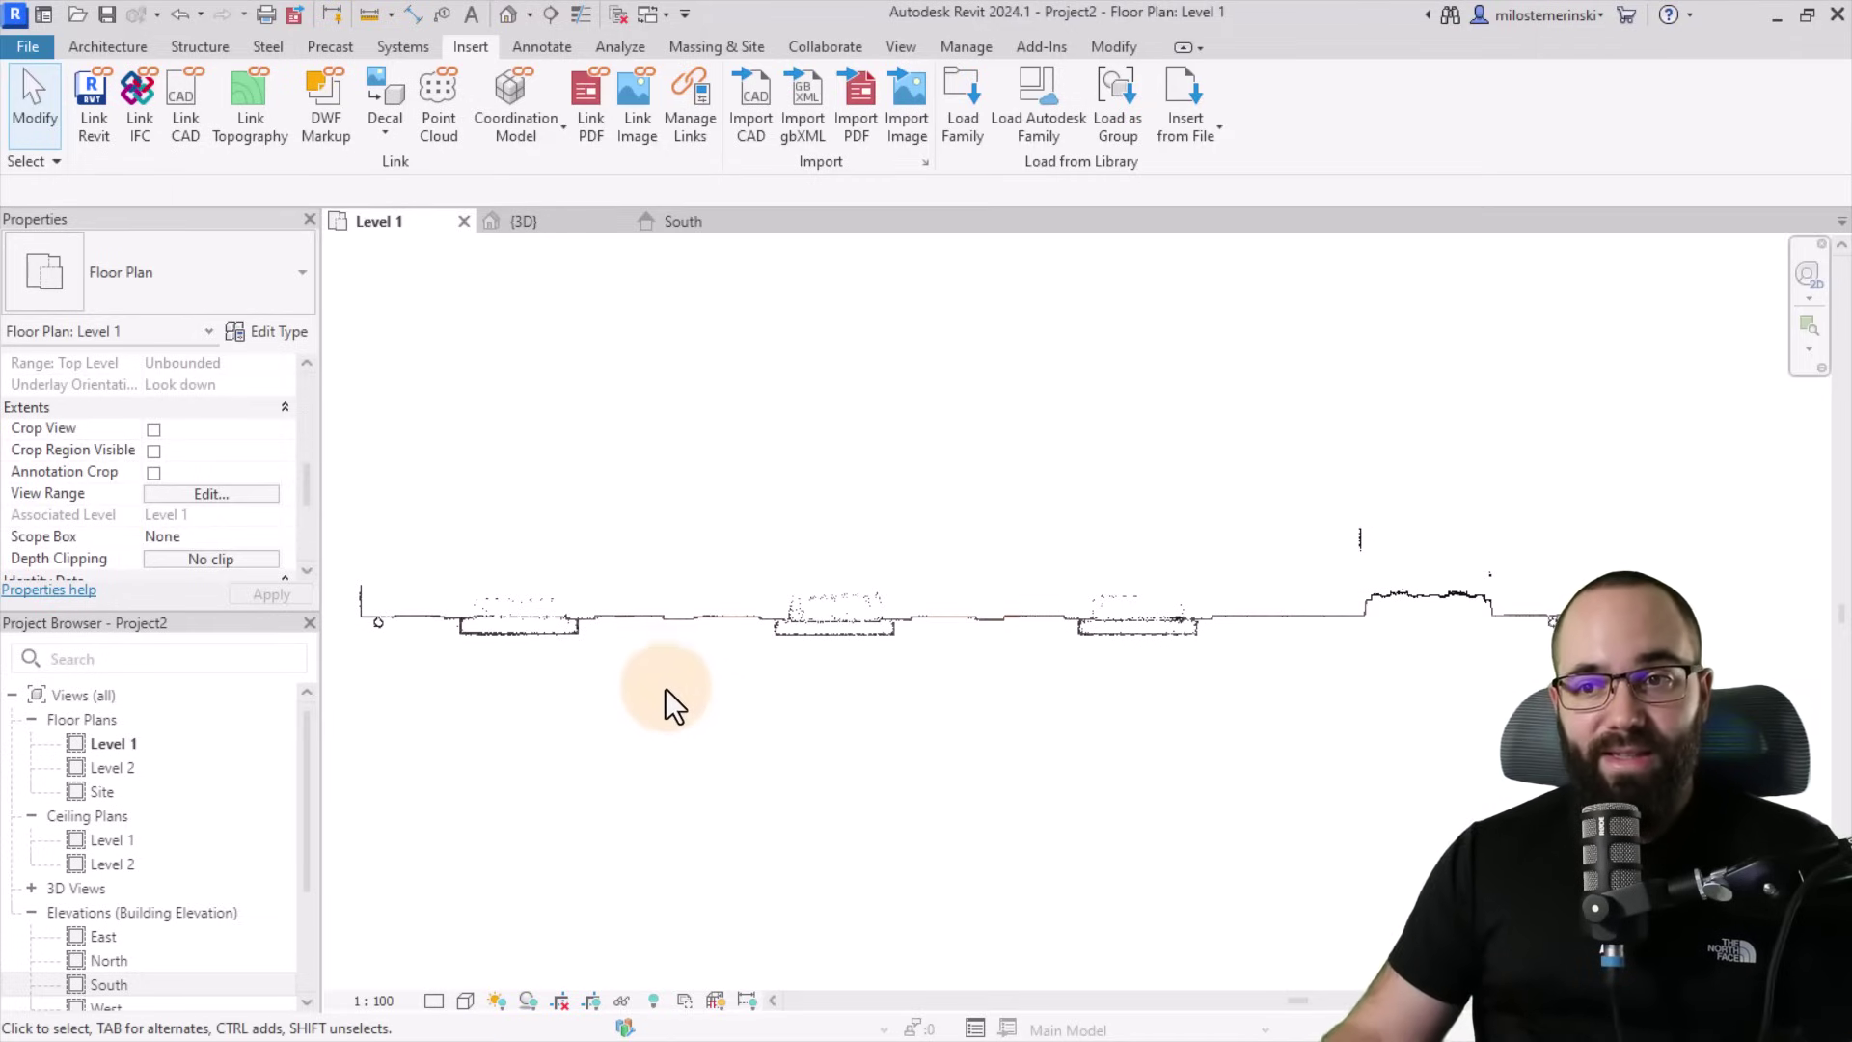
mouse_move(591, 666)
middle_mouse_down()
mouse_move(575, 668)
mouse_move(606, 679)
middle_mouse_up()
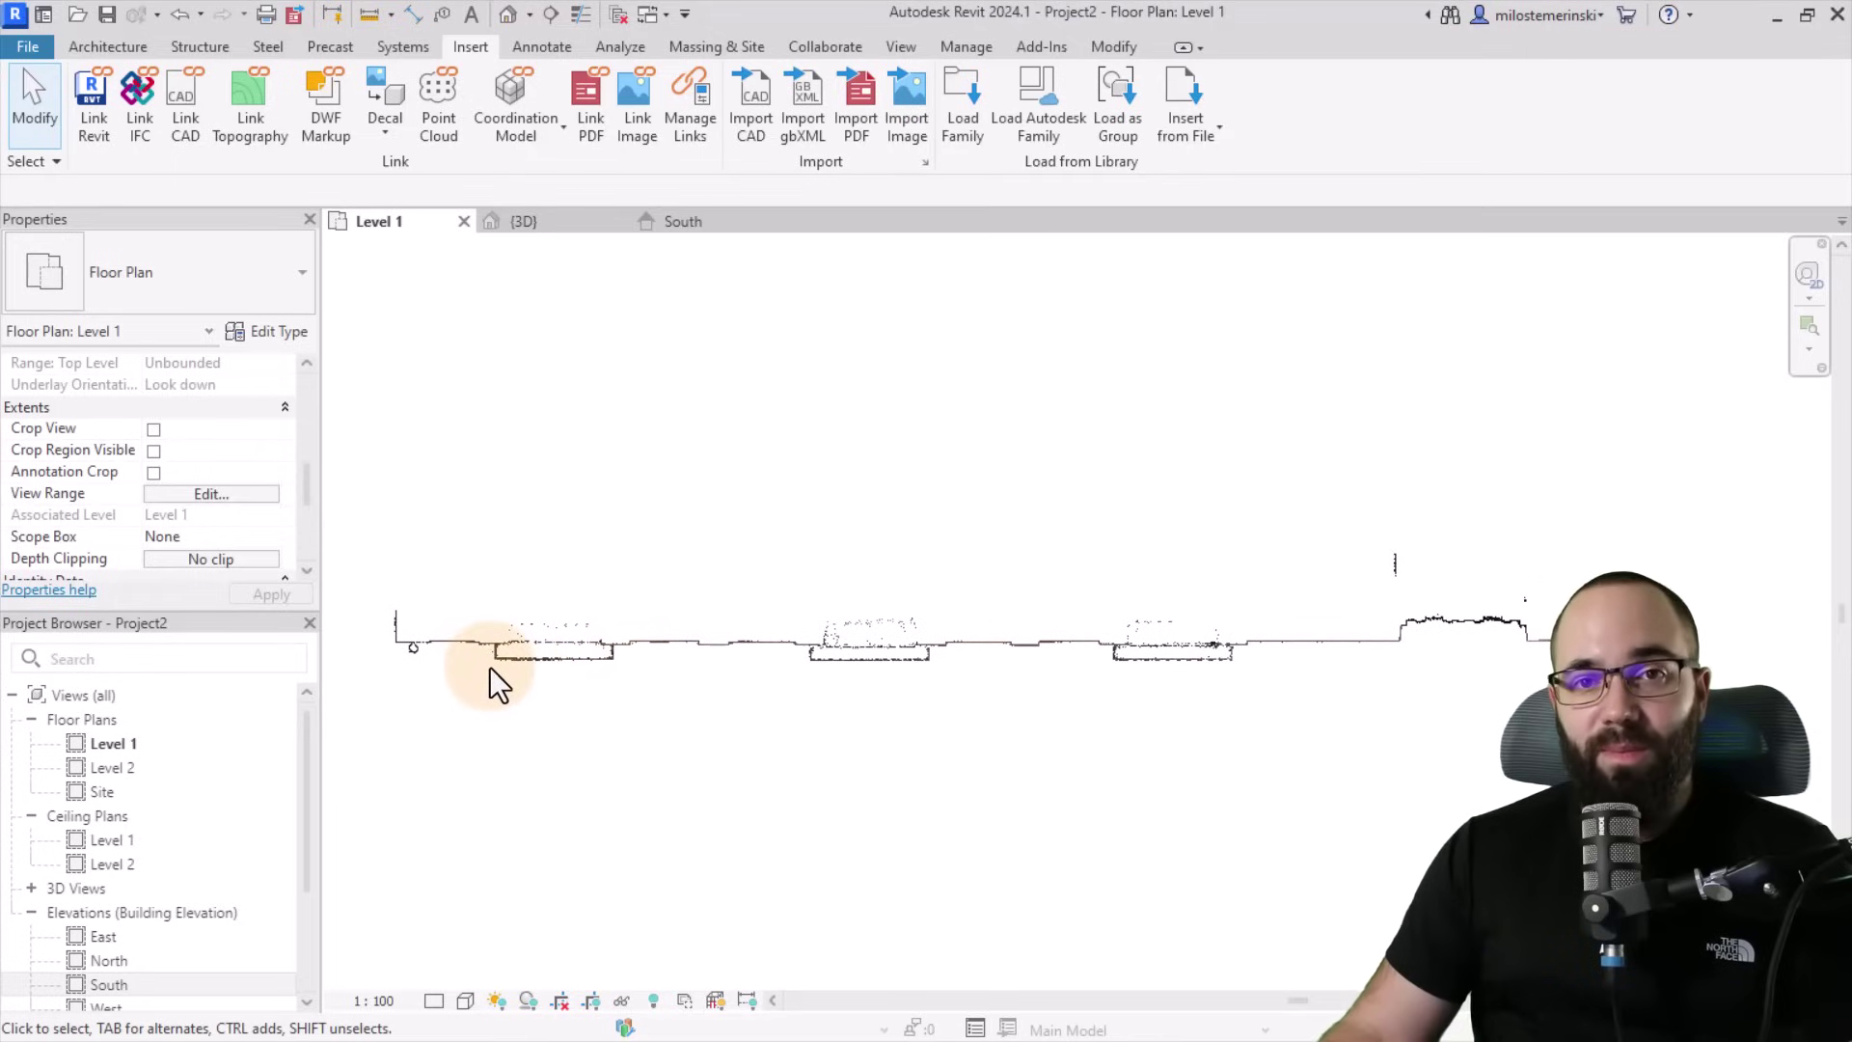
scroll(417, 638, "up", 2)
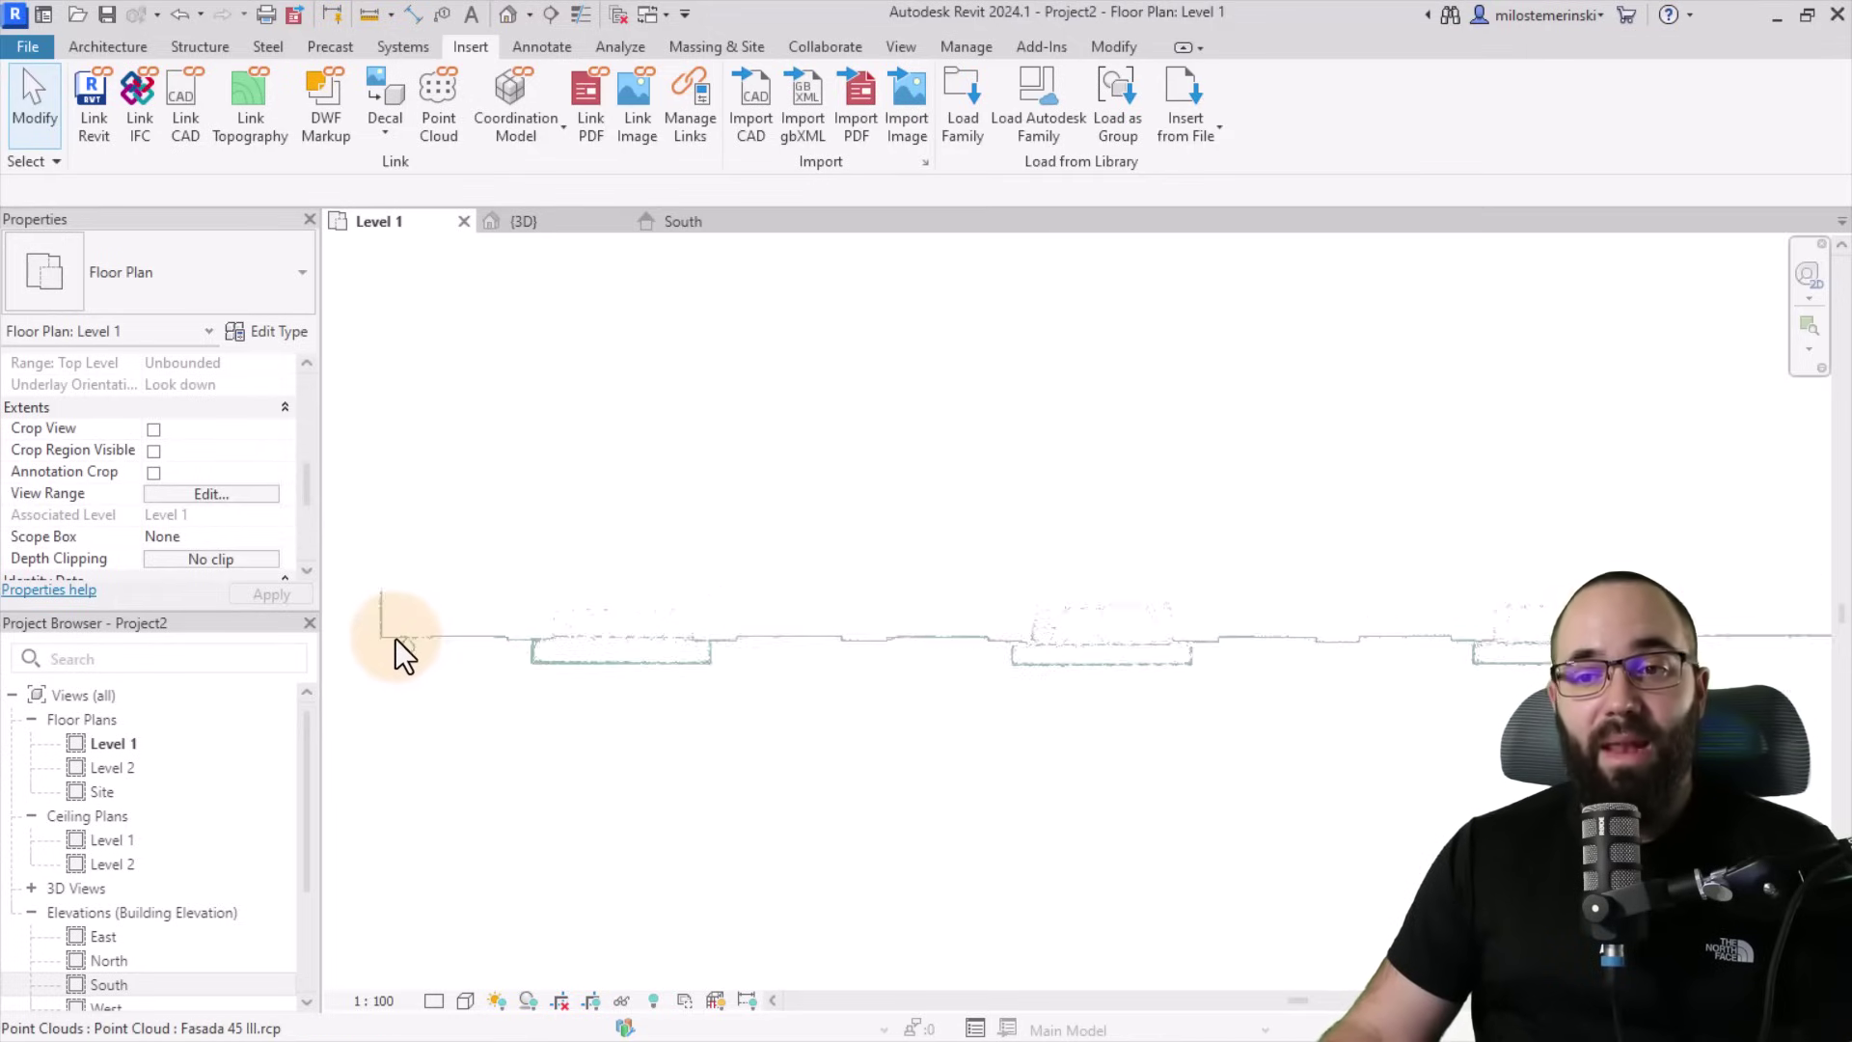
scroll(395, 639, "down", 1)
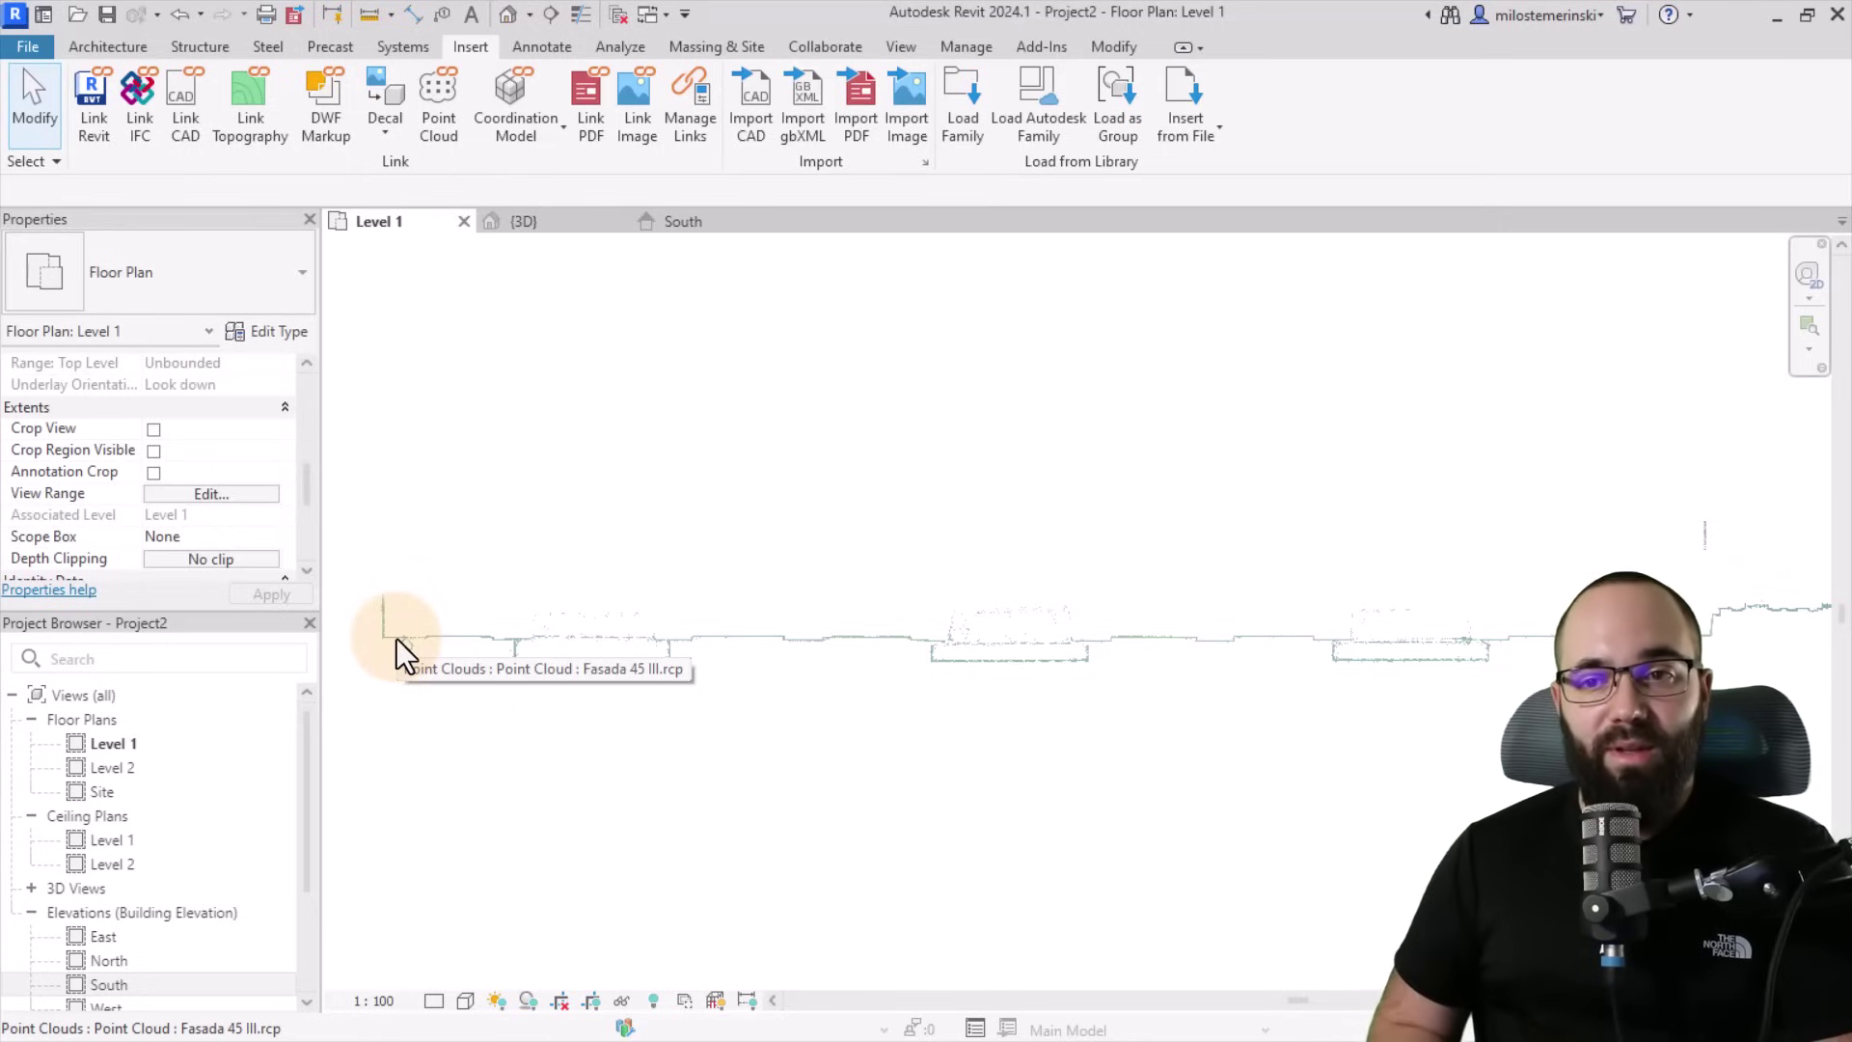
Orbit the point cloud in the {3D} view, then return to the Level 1 plan.
left_click(530, 220)
middle_click_drag(992, 458, 830, 544, "shift")
left_click(438, 218)
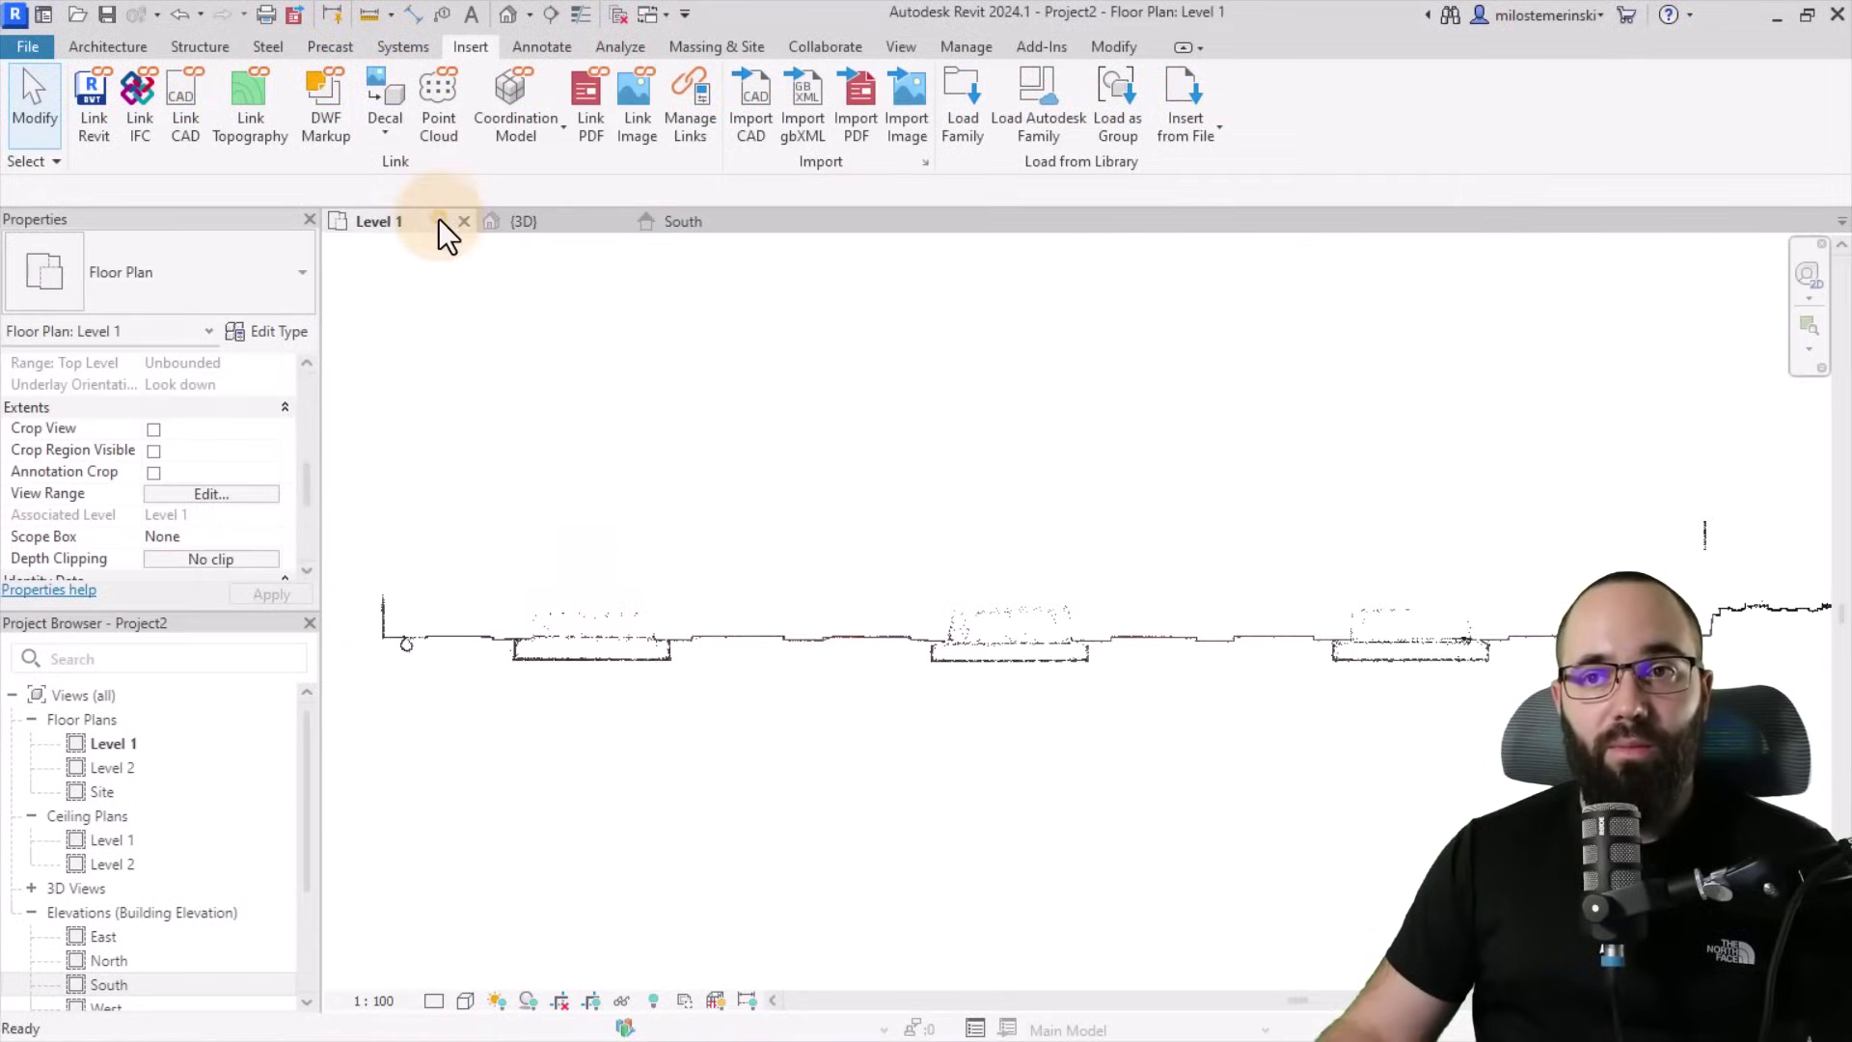
left_click(407, 633)
key("Escape")
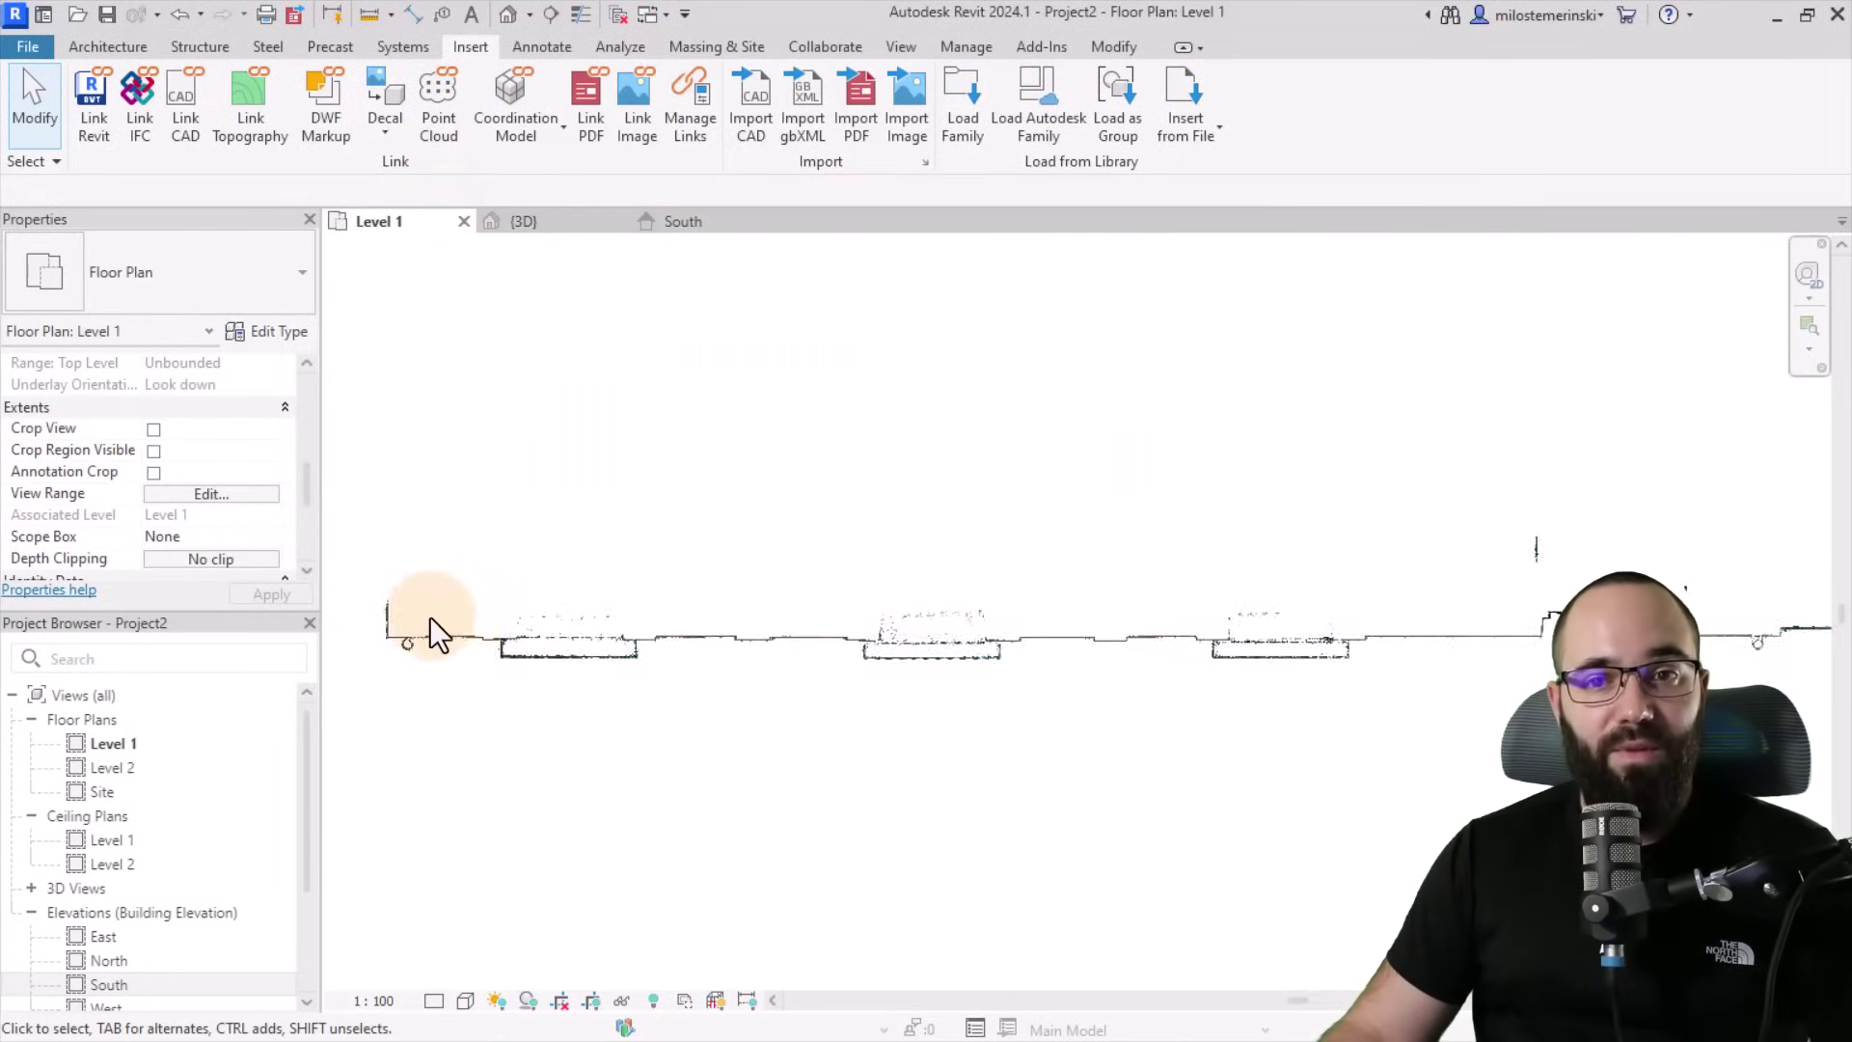
scroll(430, 629, "down", 2)
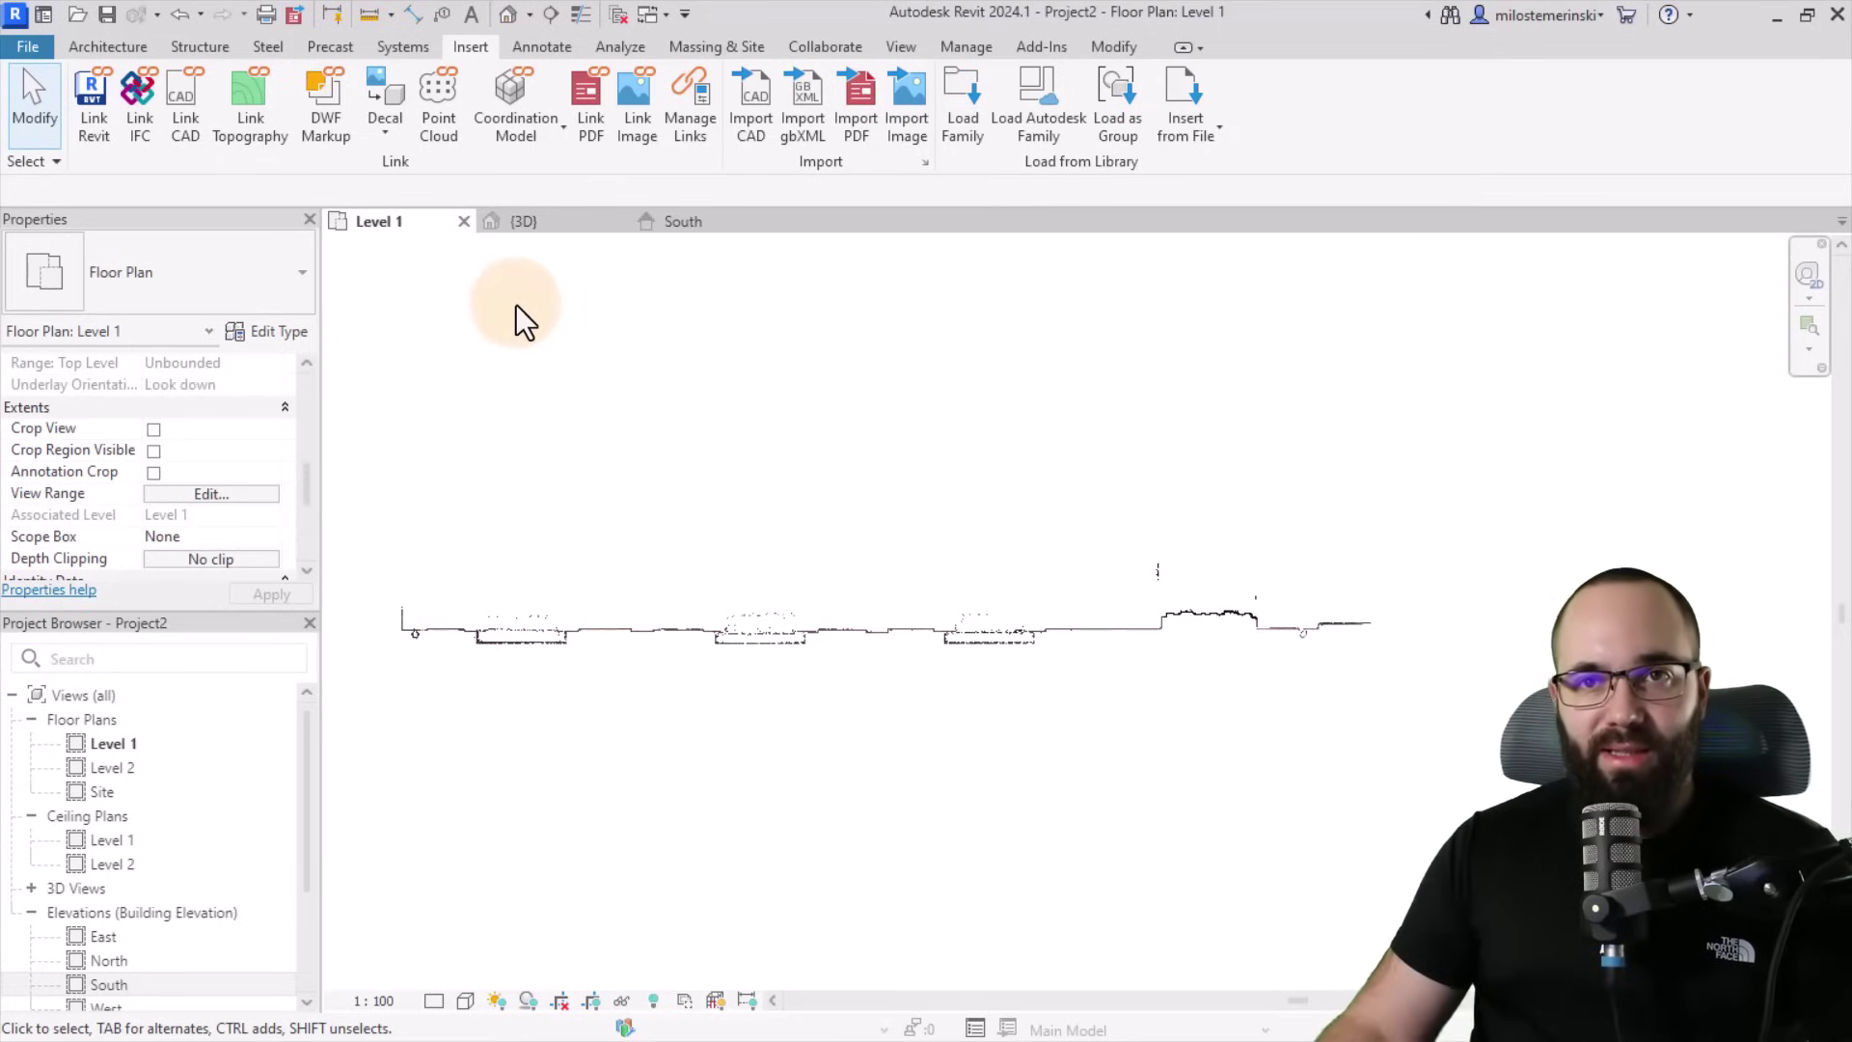
Start the Wall tool with location line set to Finish Face: Exterior, framing the facade corner.
left_click(141, 46)
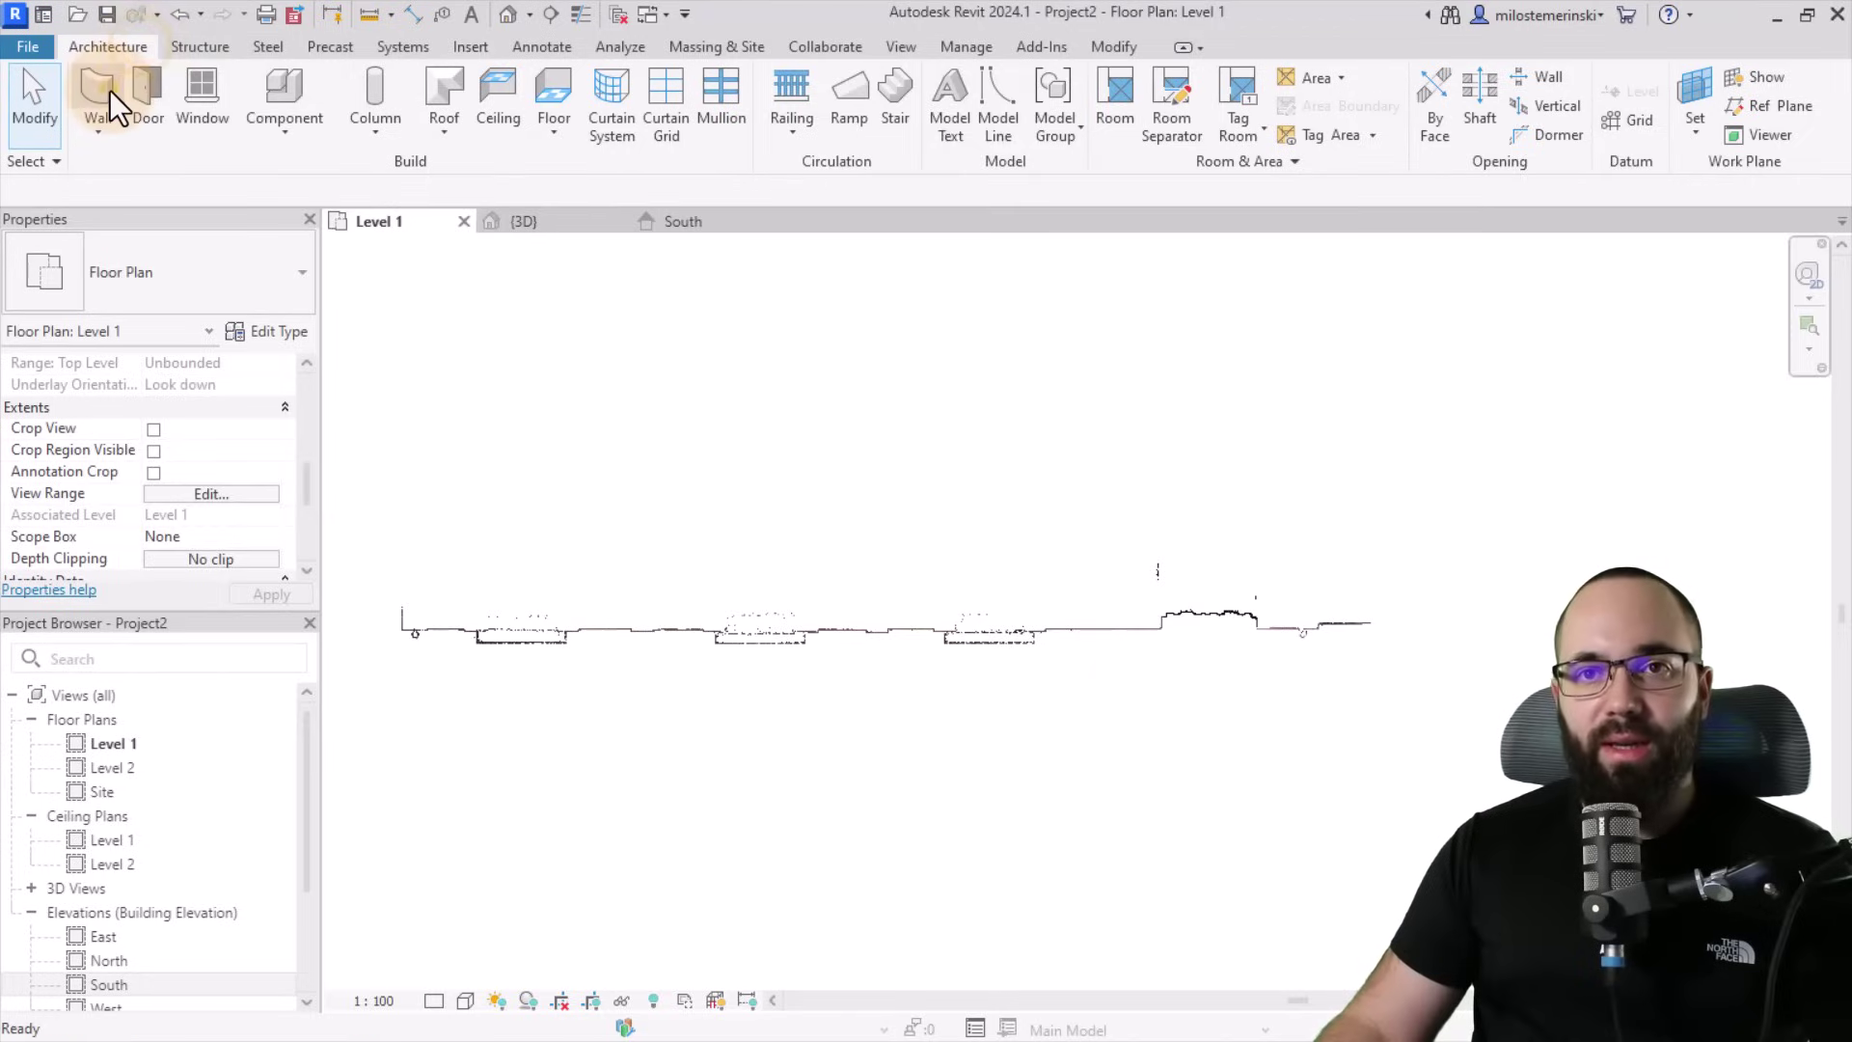
left_click(108, 89)
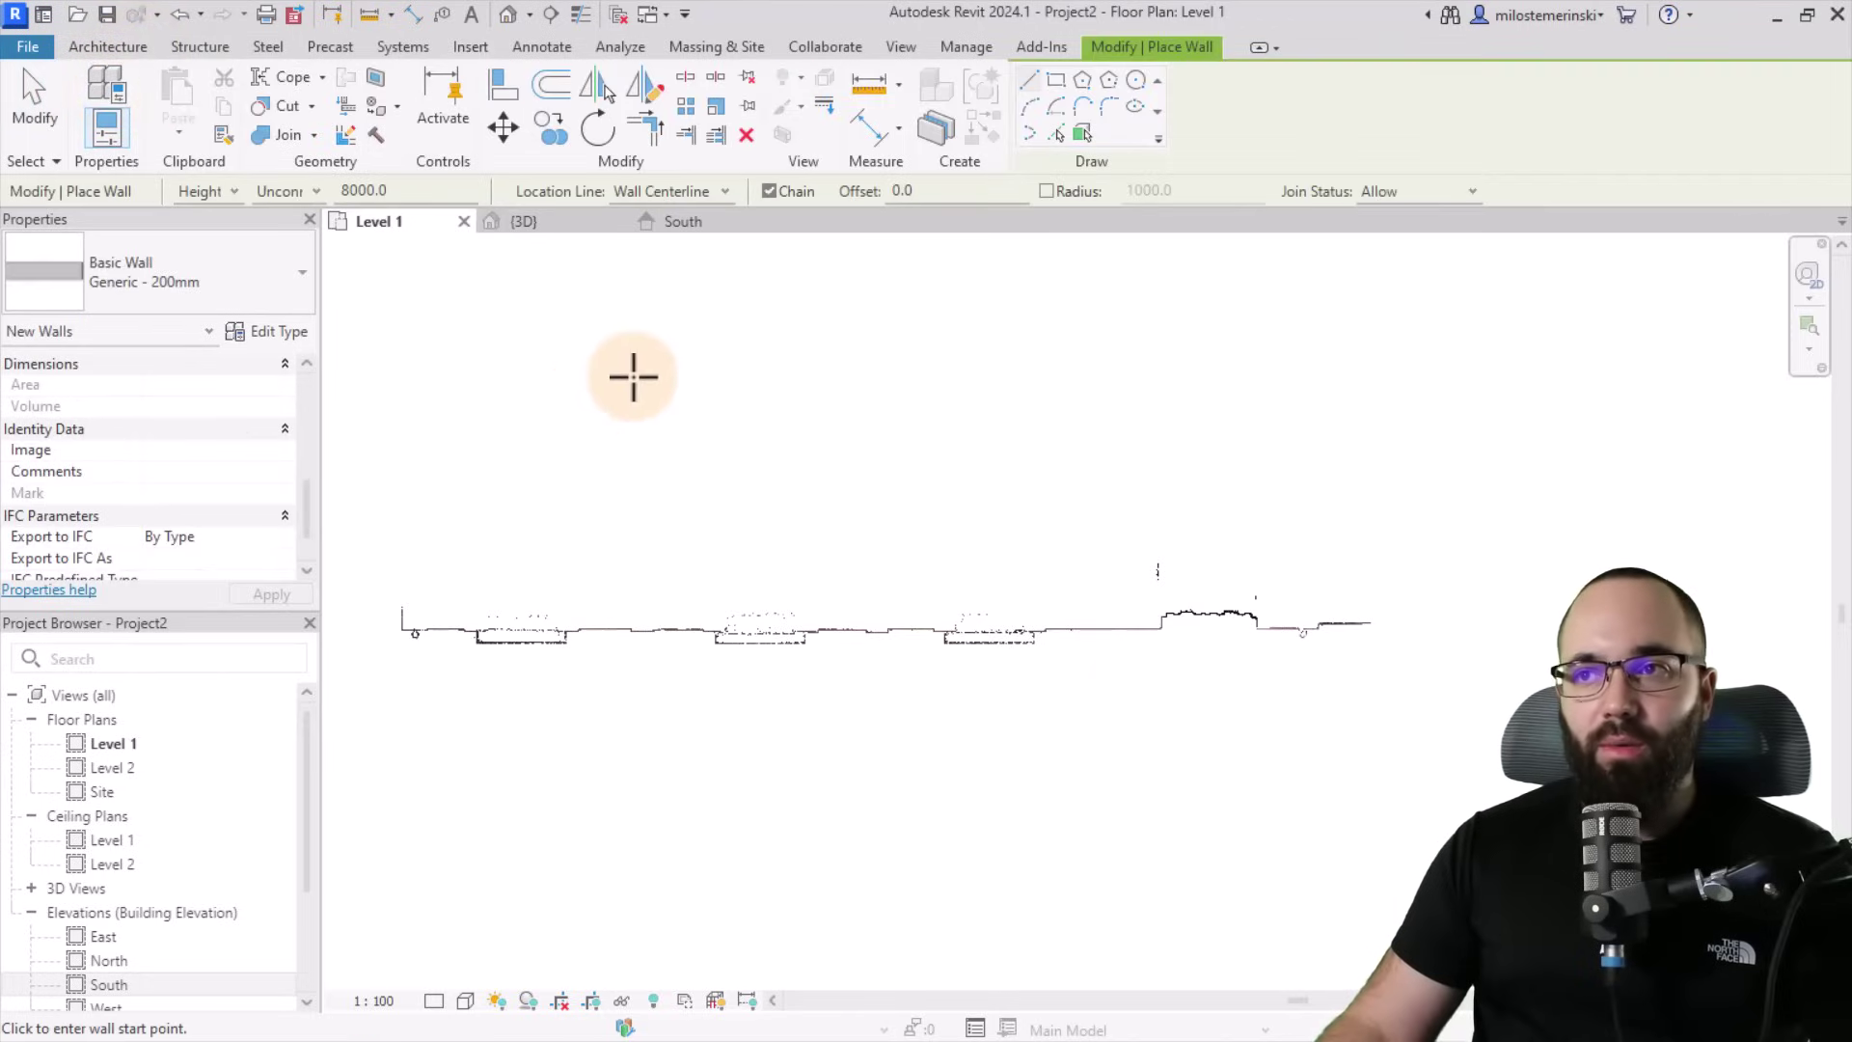
left_click(665, 191)
left_click(674, 253)
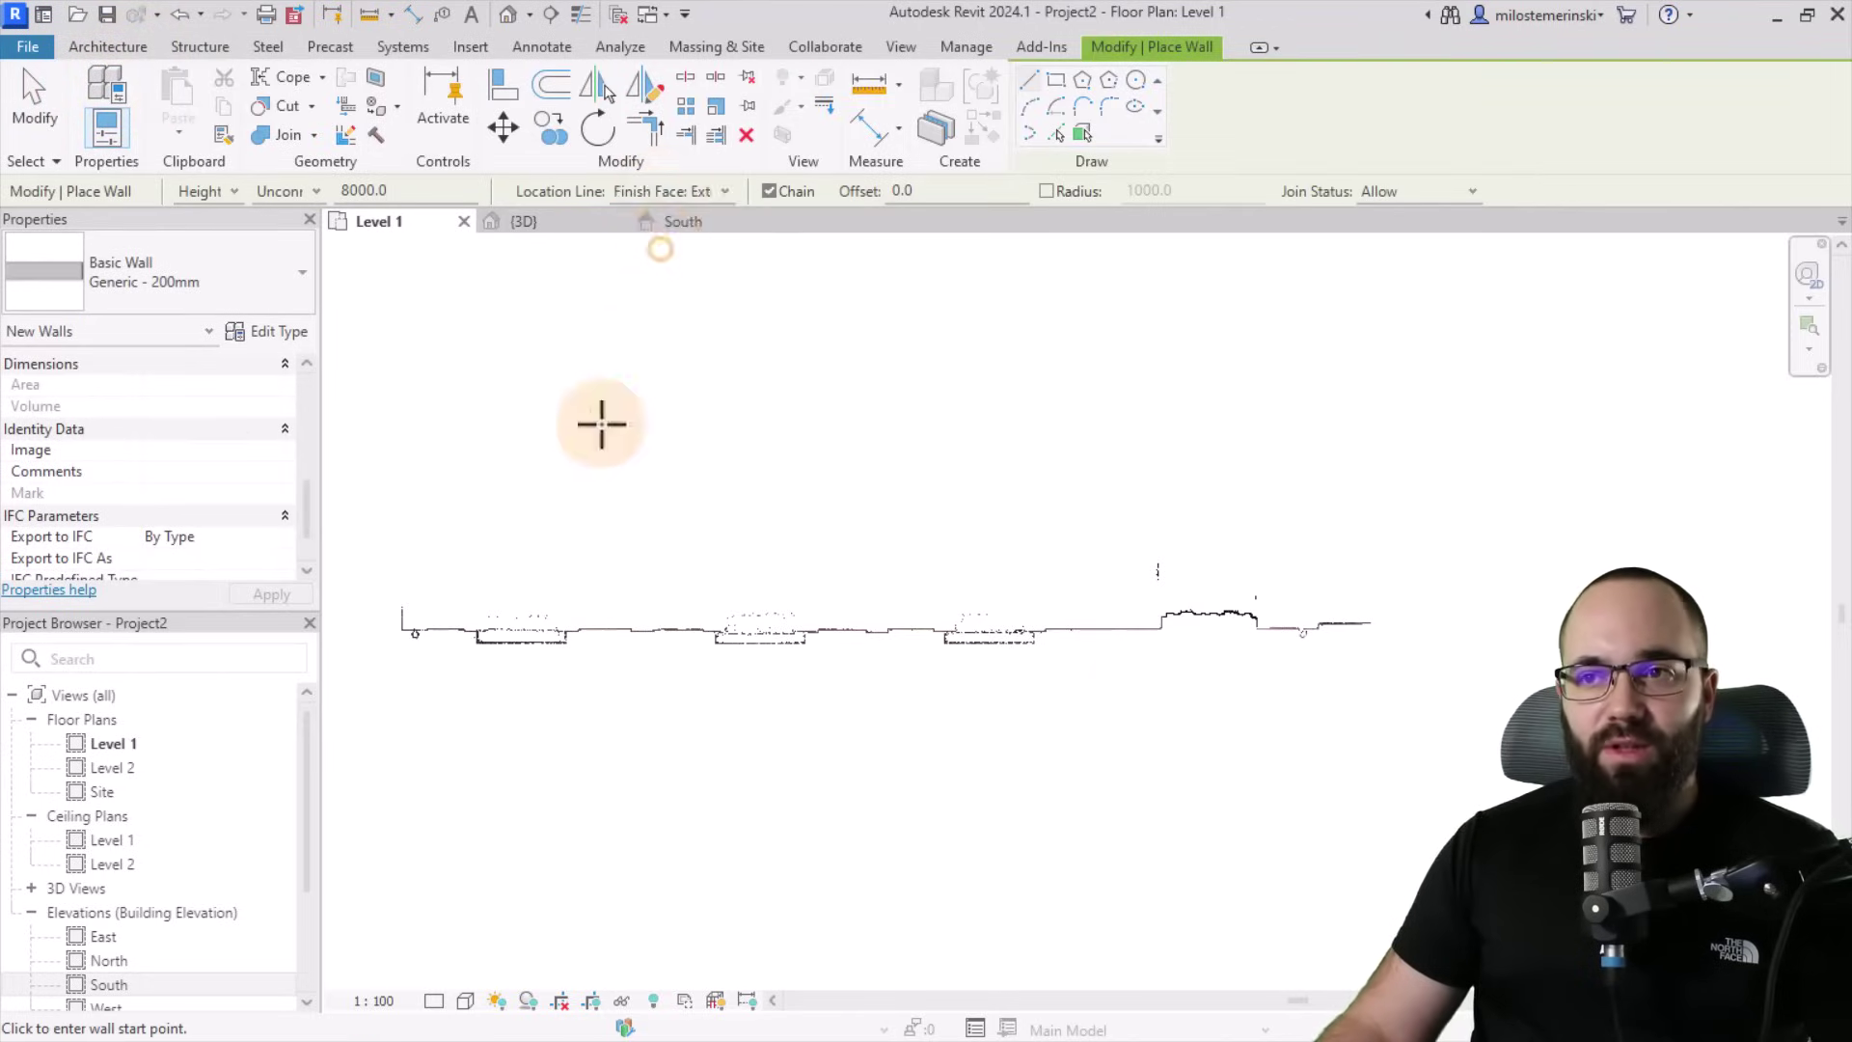
scroll(386, 666, "up", 2)
scroll(741, 702, "up", 5)
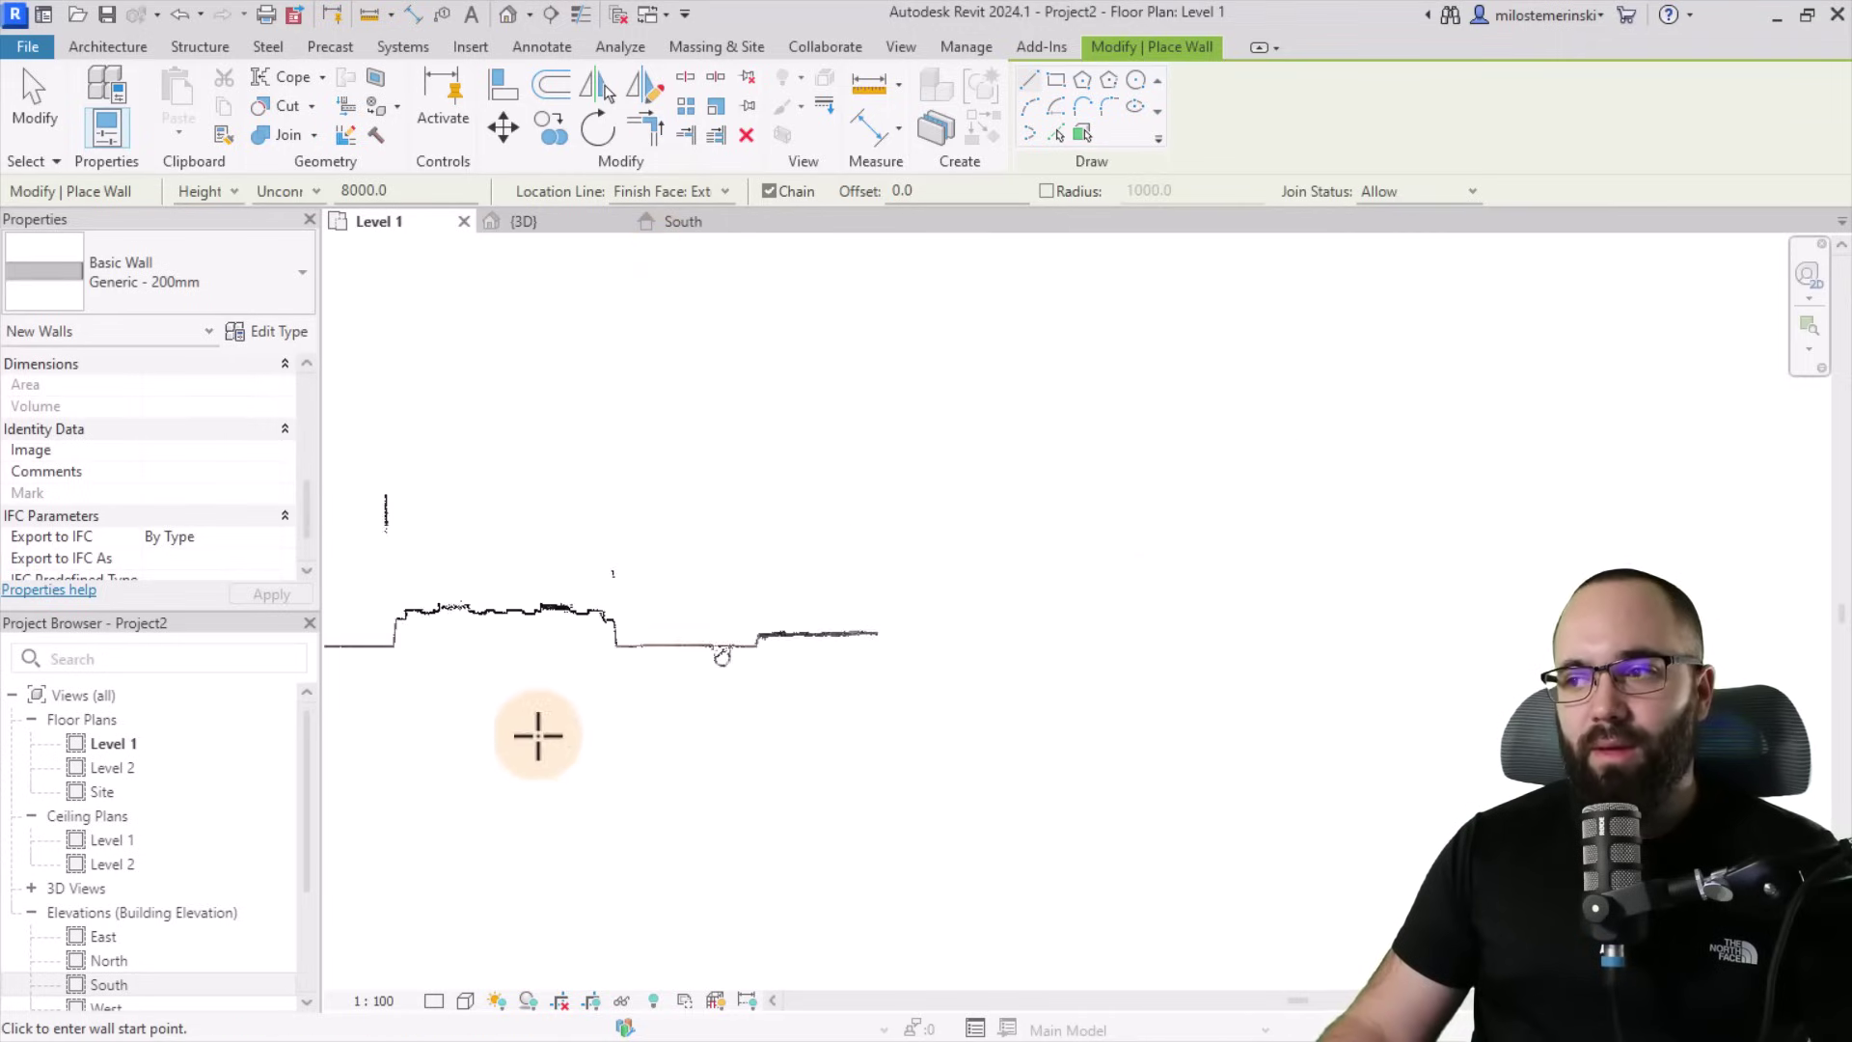
middle_click_drag(849, 680, 1286, 711)
scroll(1129, 797, "down", 2)
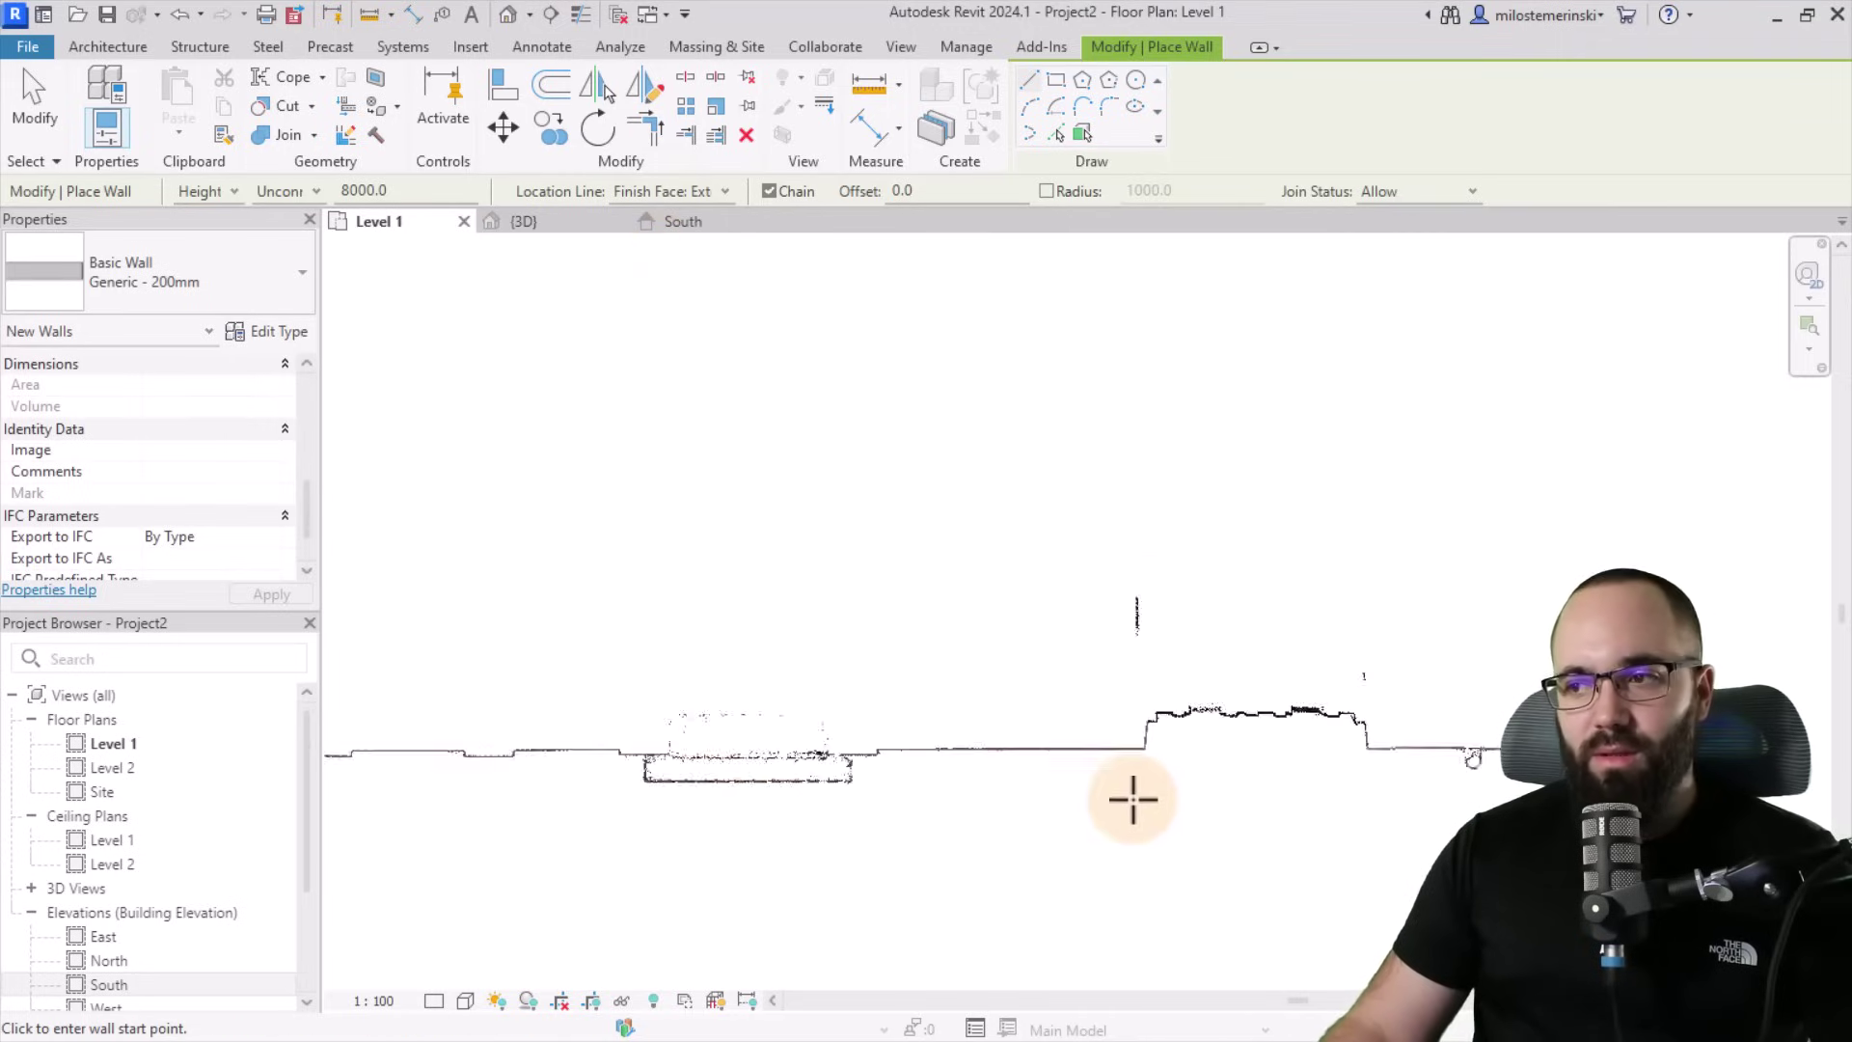
middle_click_drag(1129, 798, 407, 691)
scroll(786, 703, "up", 5)
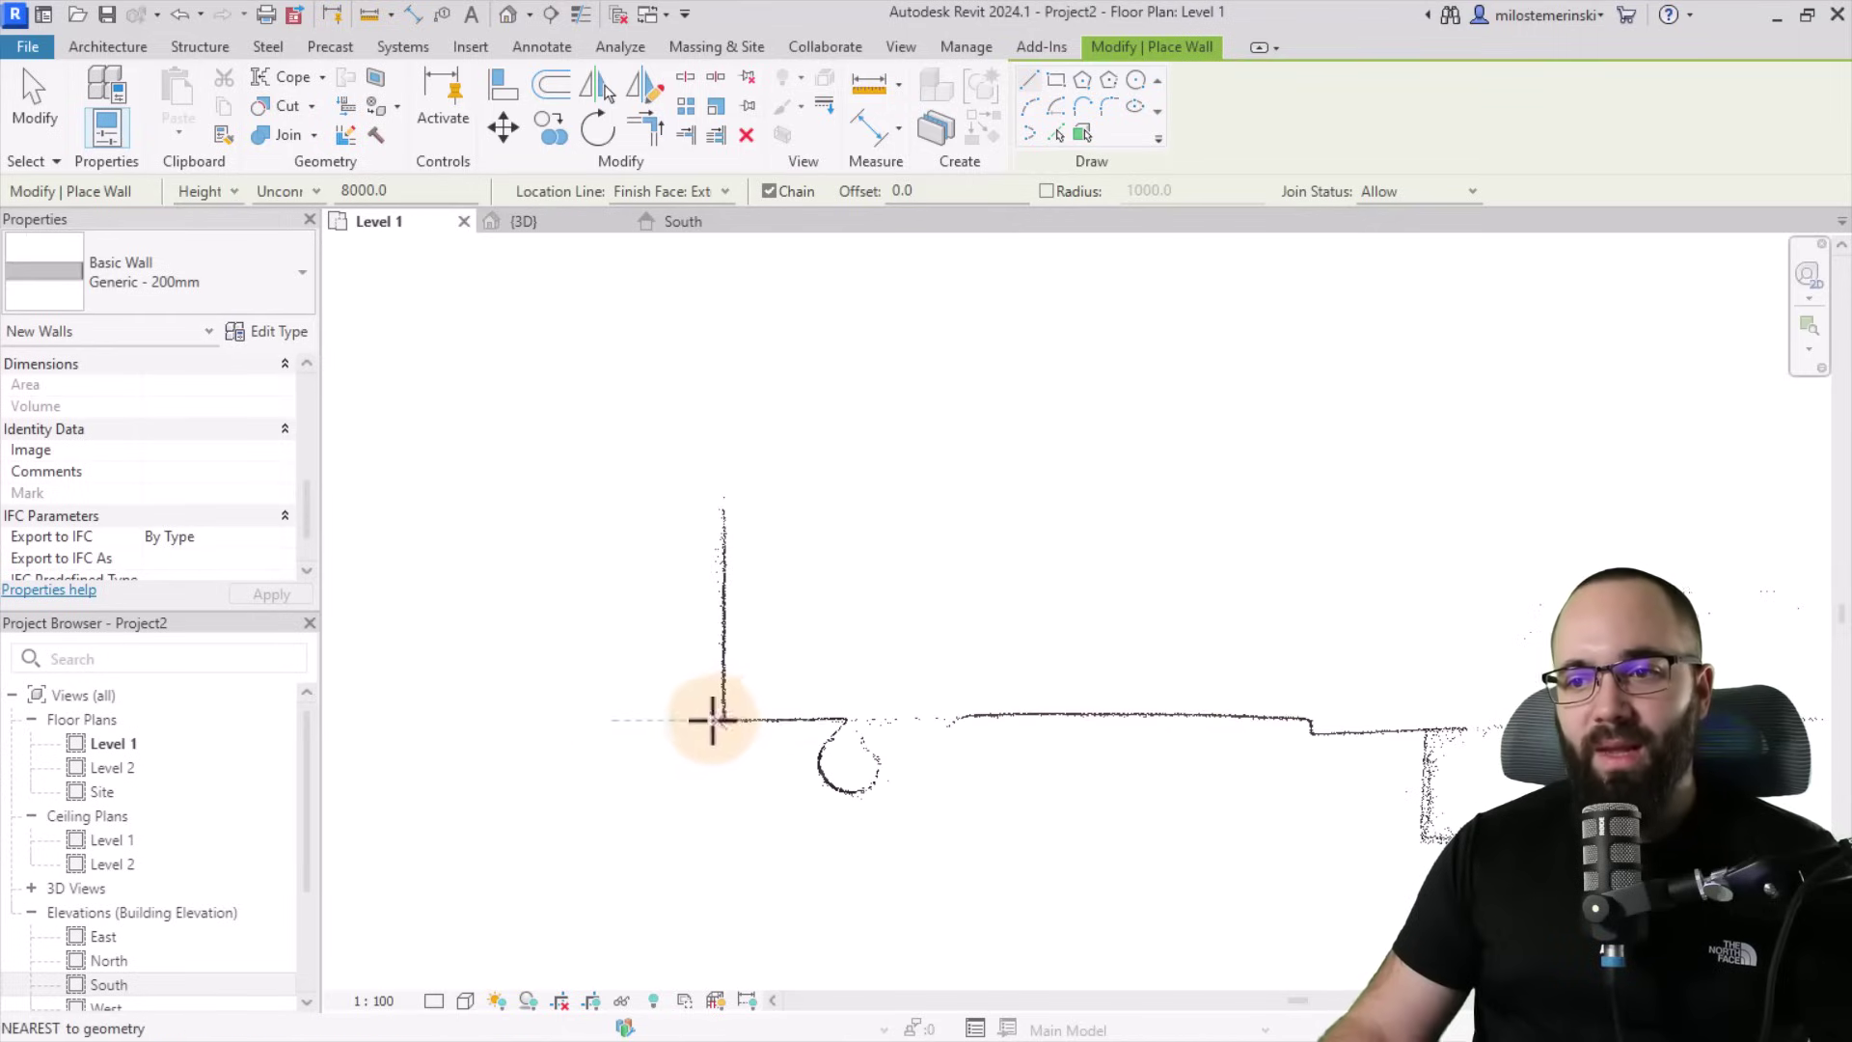
Draw the flipped facade wall along the scan line, then the right-hand return wall.
left_click(724, 719)
scroll(736, 664, "down", 2)
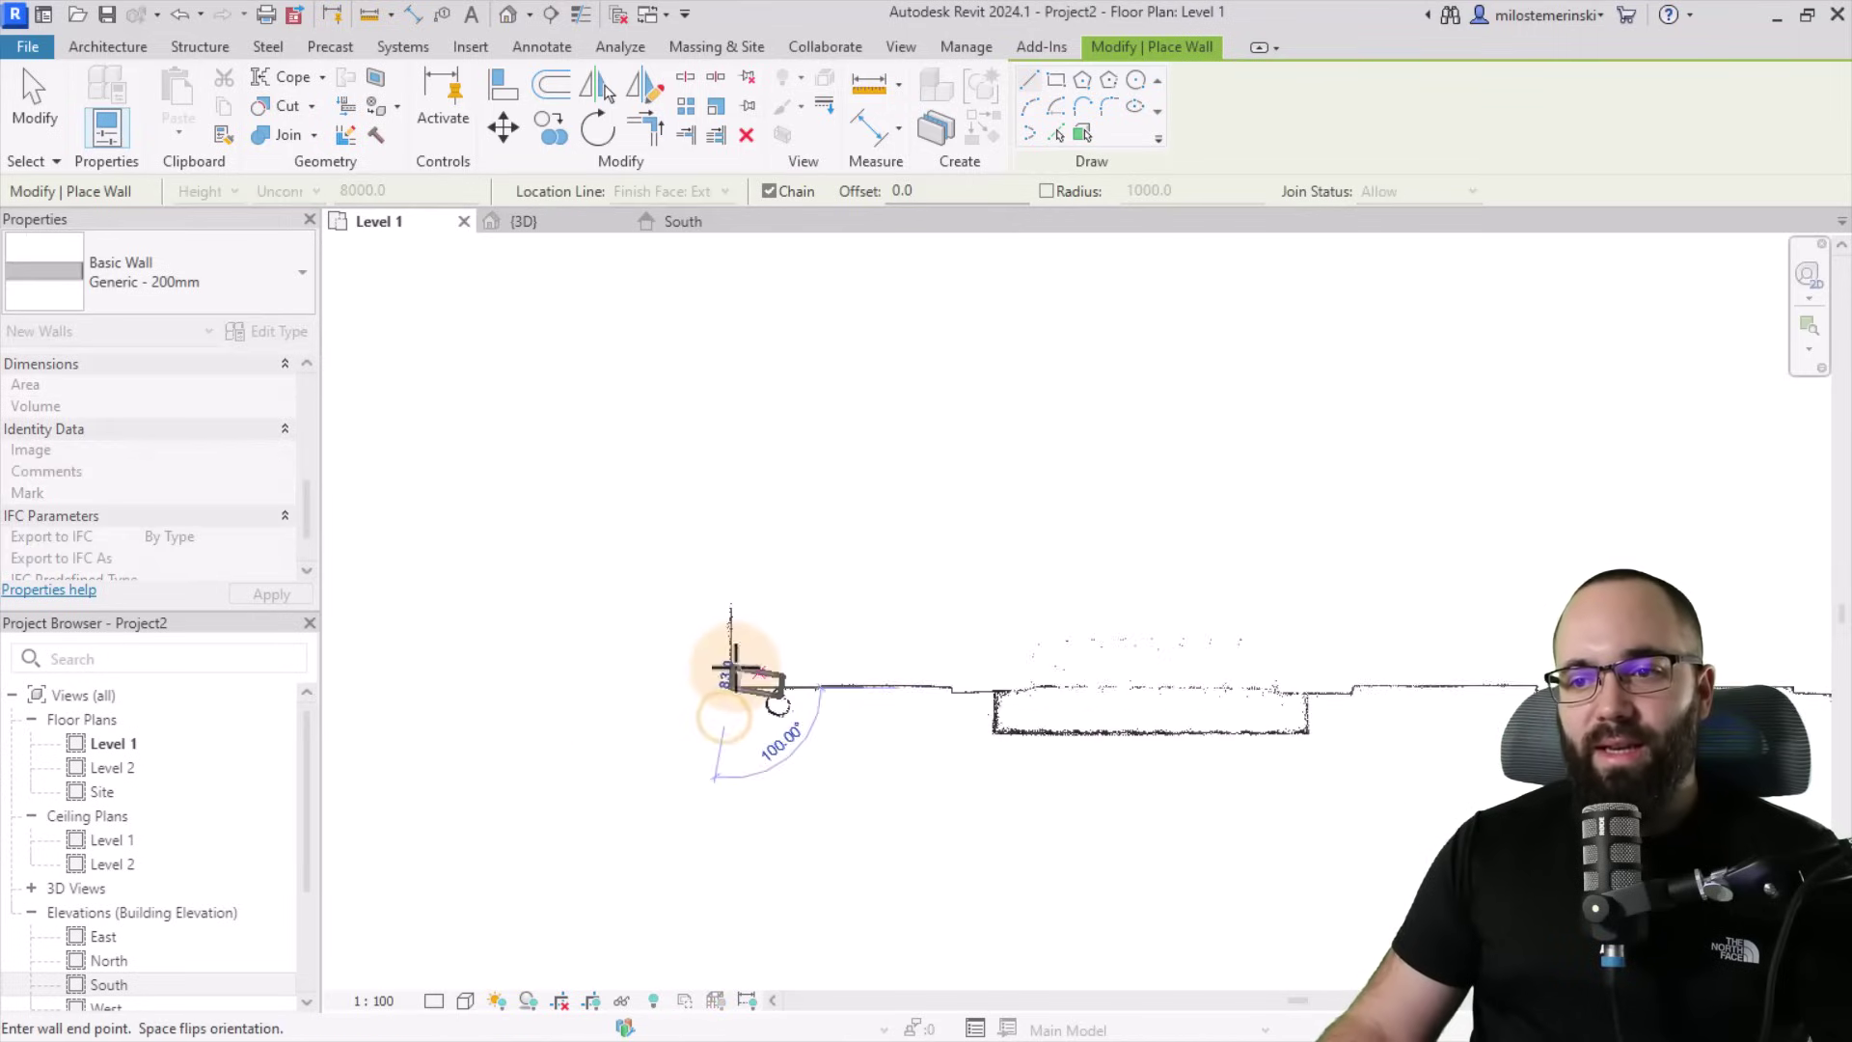
key("space")
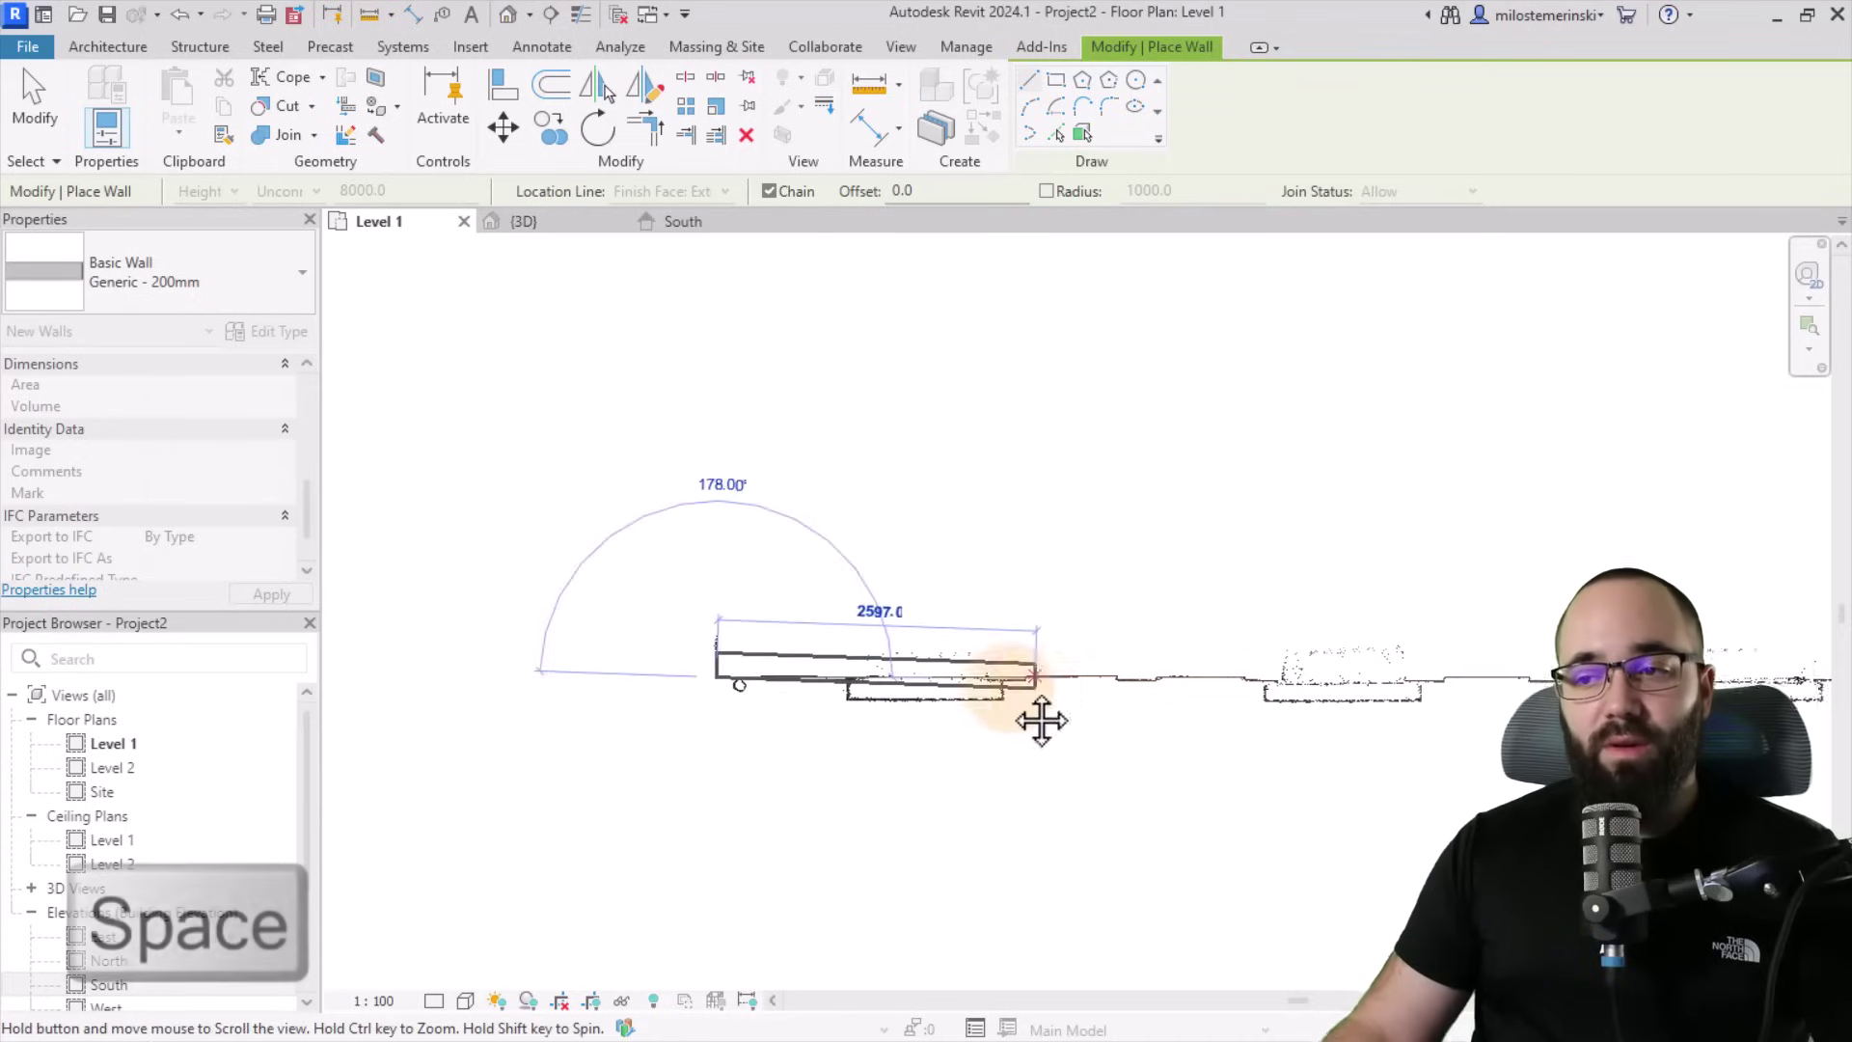
scroll(1034, 750, "up", 3)
scroll(1100, 654, "up", 1)
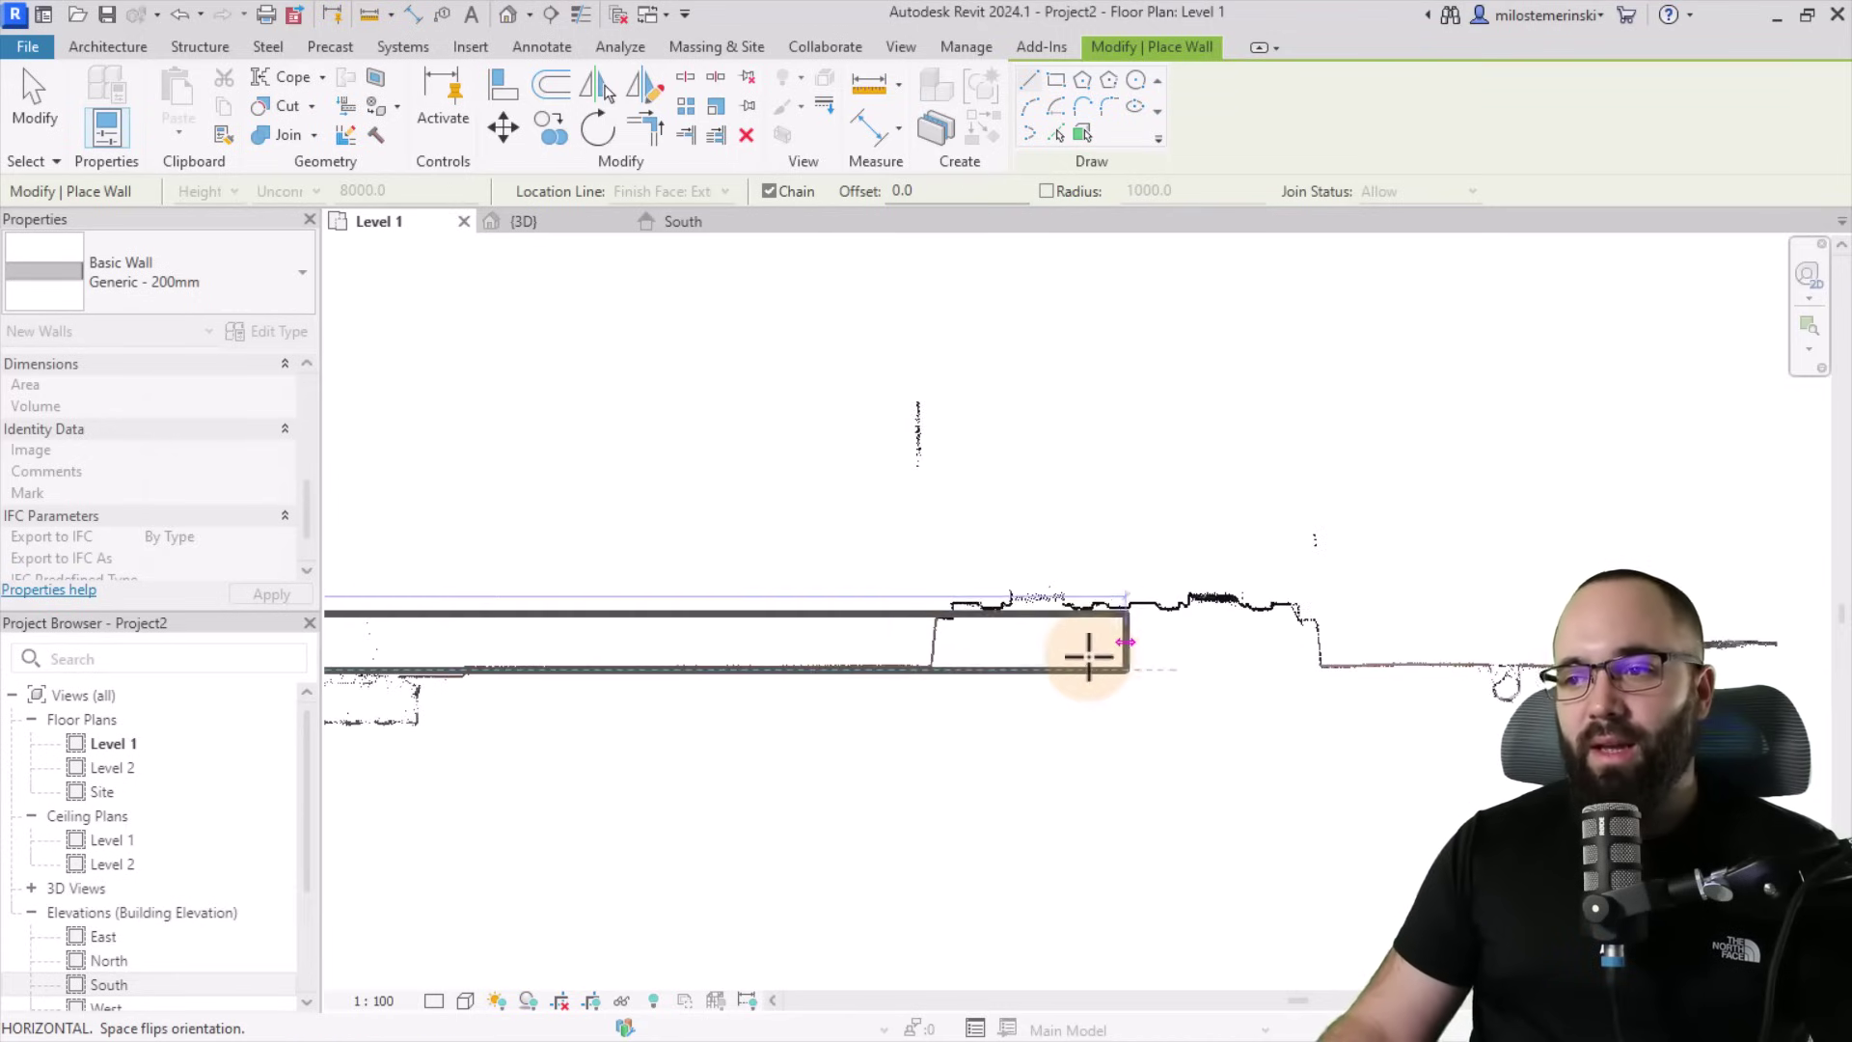
scroll(928, 663, "down", 1)
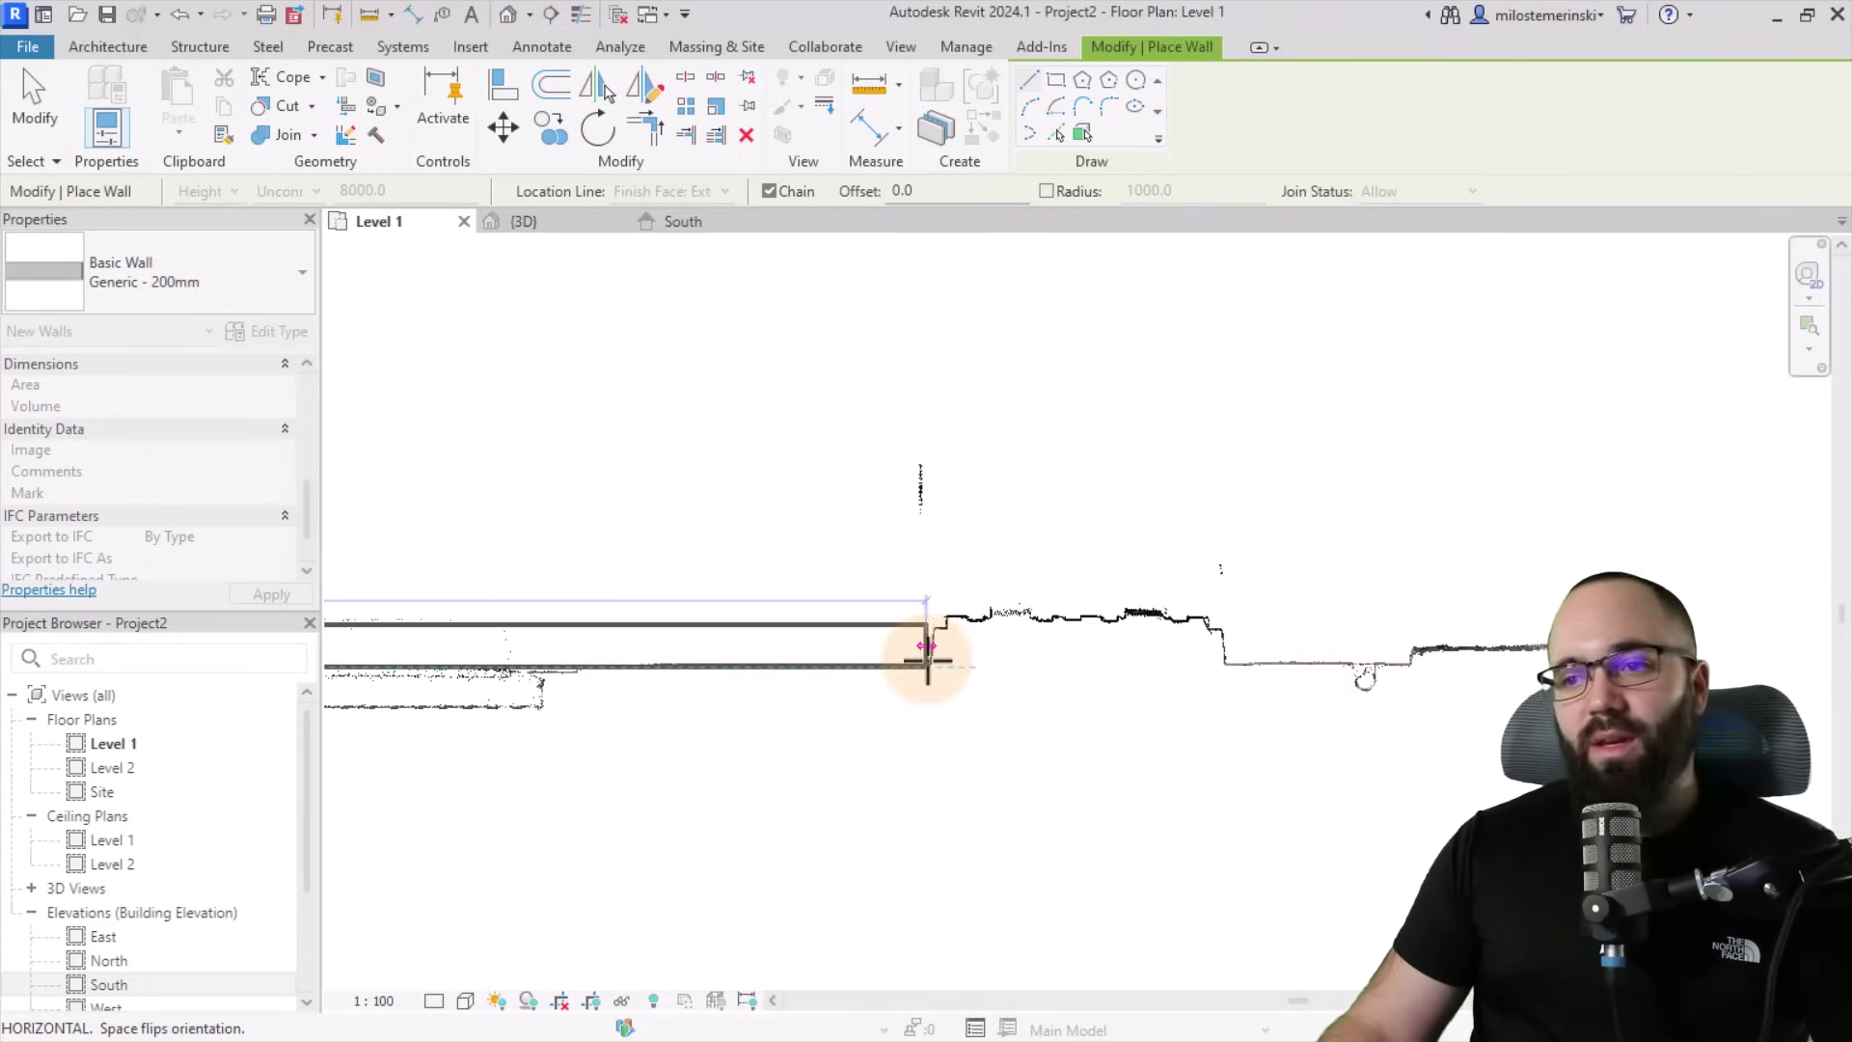
left_click(1406, 666)
scroll(1331, 587, "down", 2)
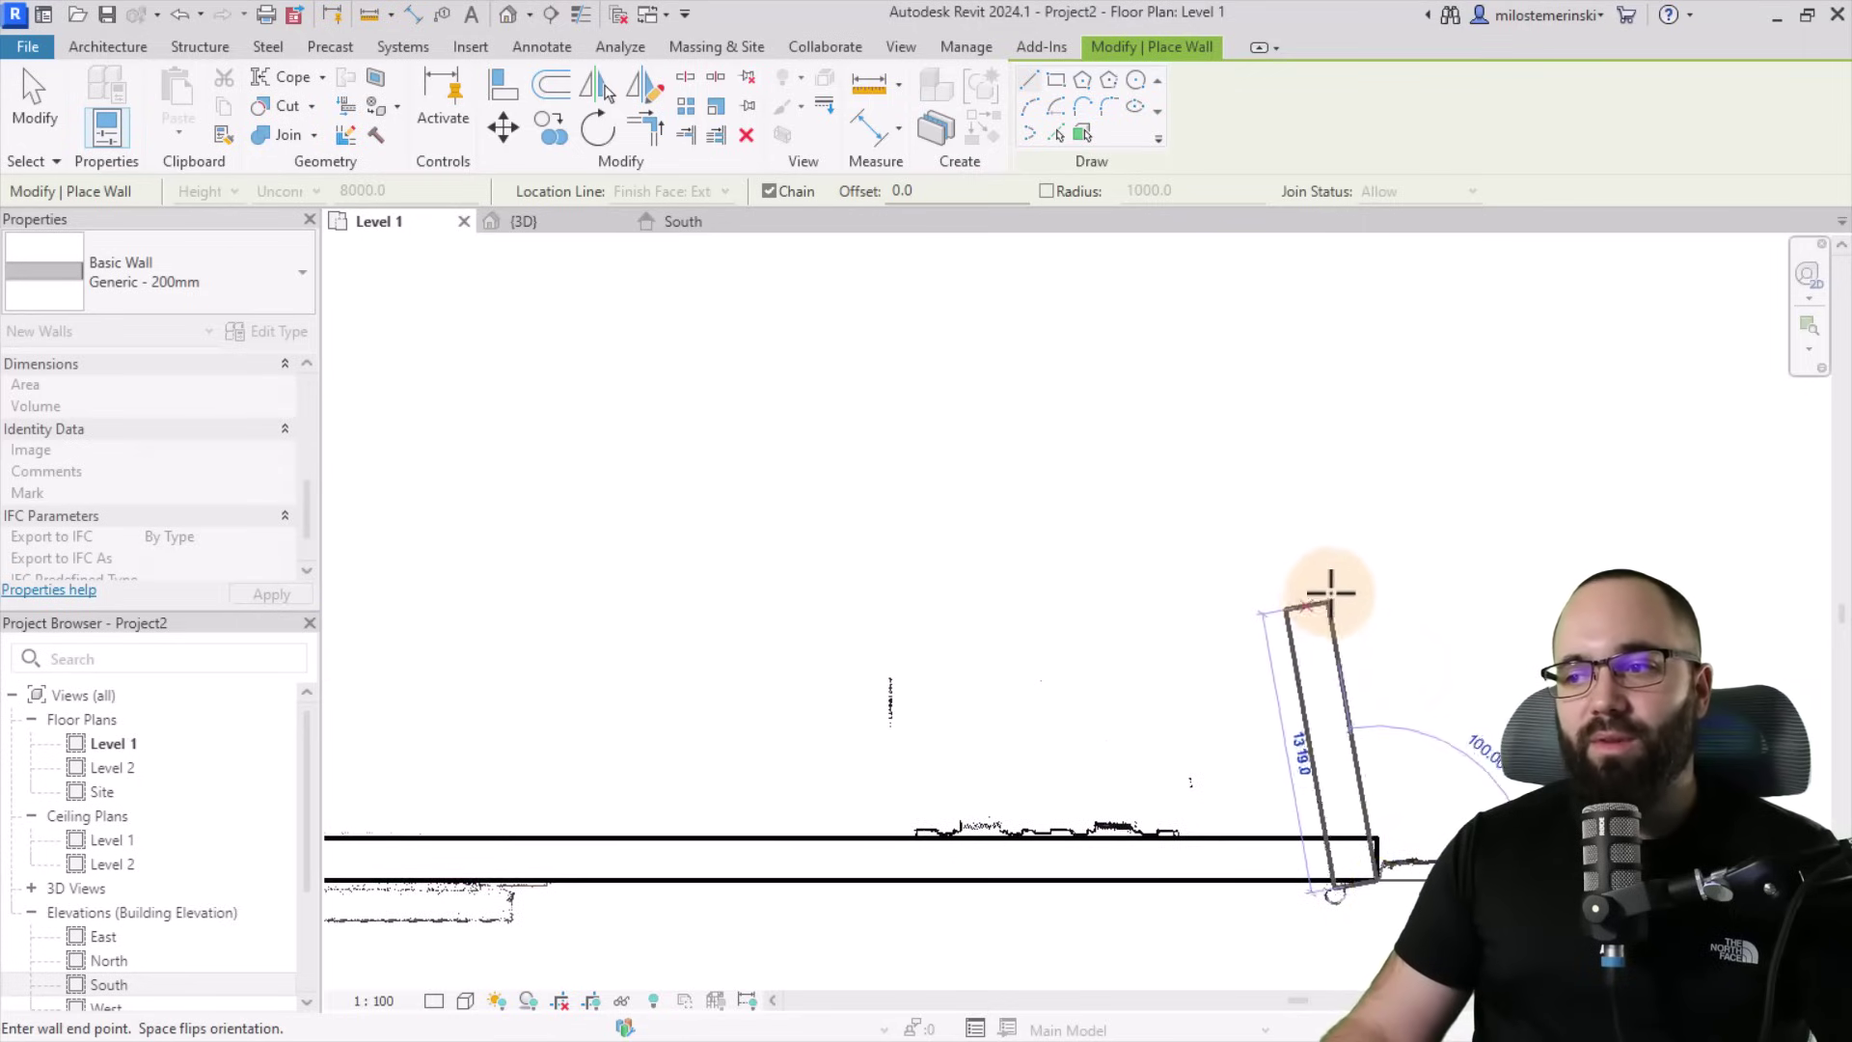
left_click(1340, 446)
key("Escape")
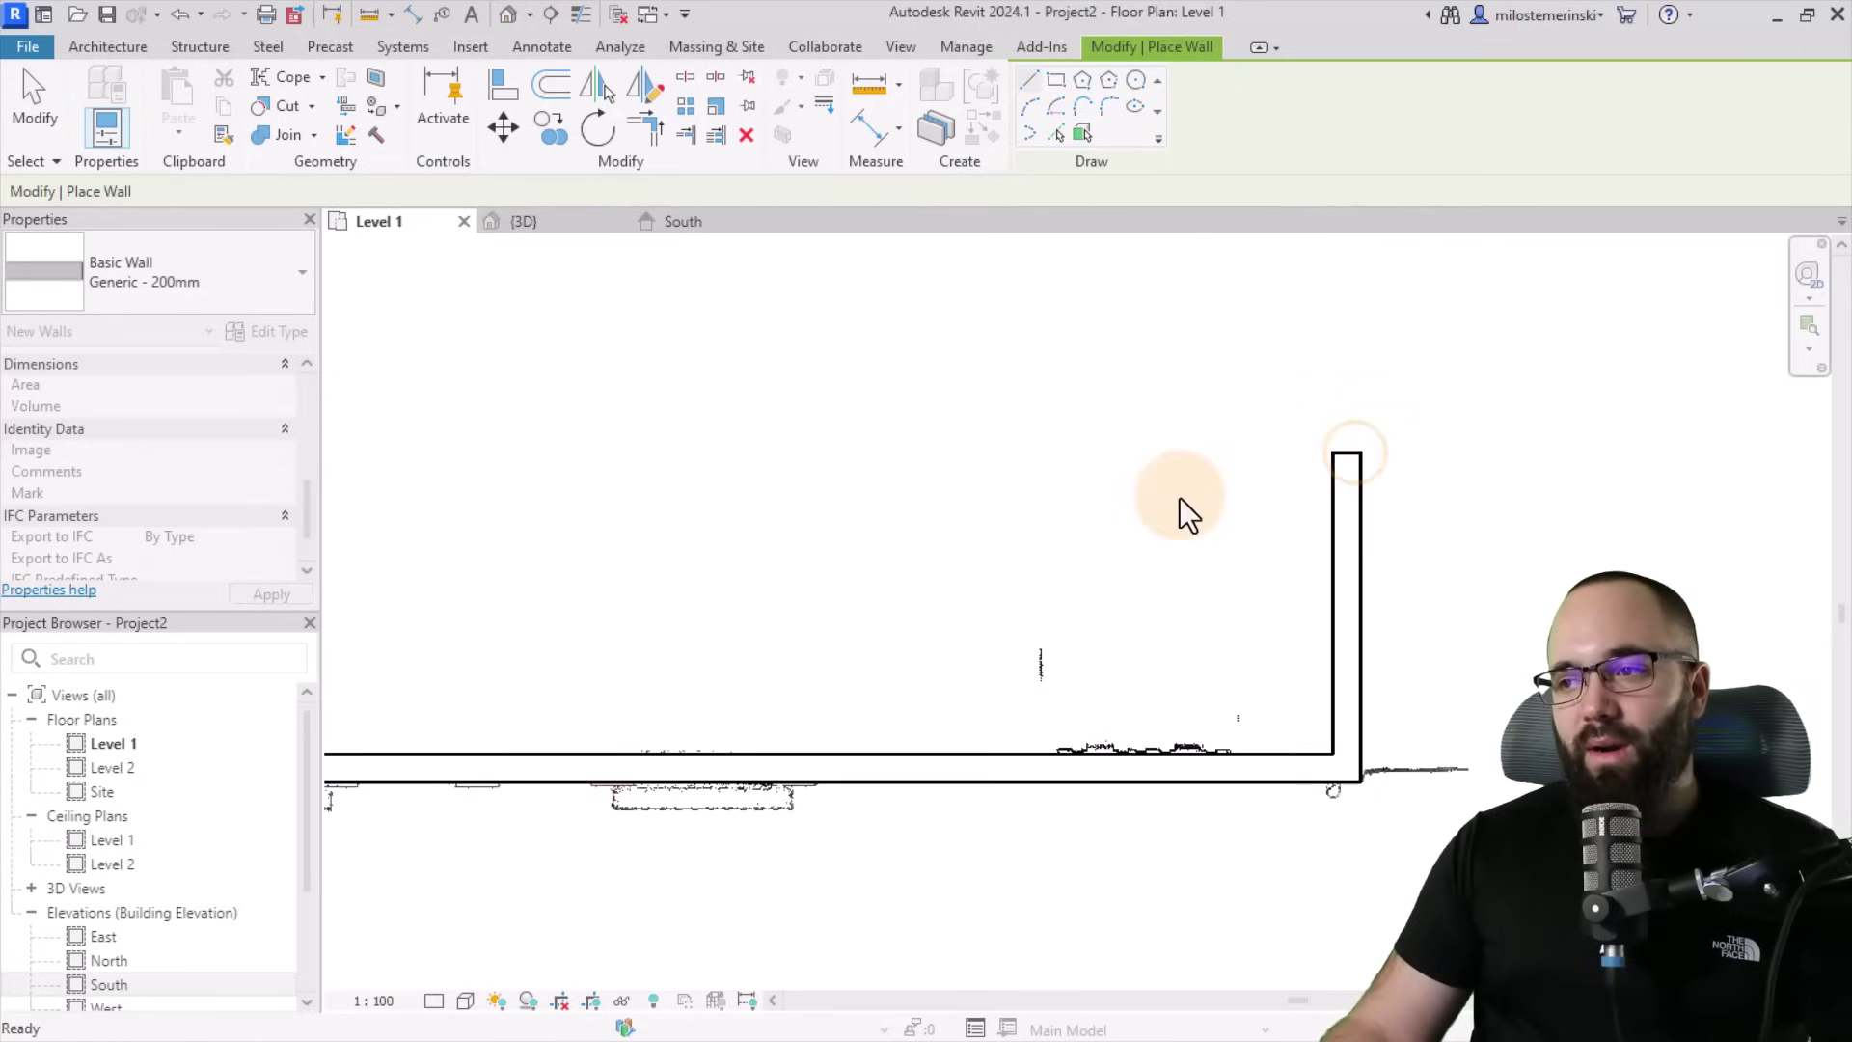
Draw the left return wall and drag its end grip upward into alignment.
scroll(774, 563, "down", 2)
middle_click_drag(774, 564, 765, 591)
scroll(757, 627, "up", 2)
left_click(750, 653)
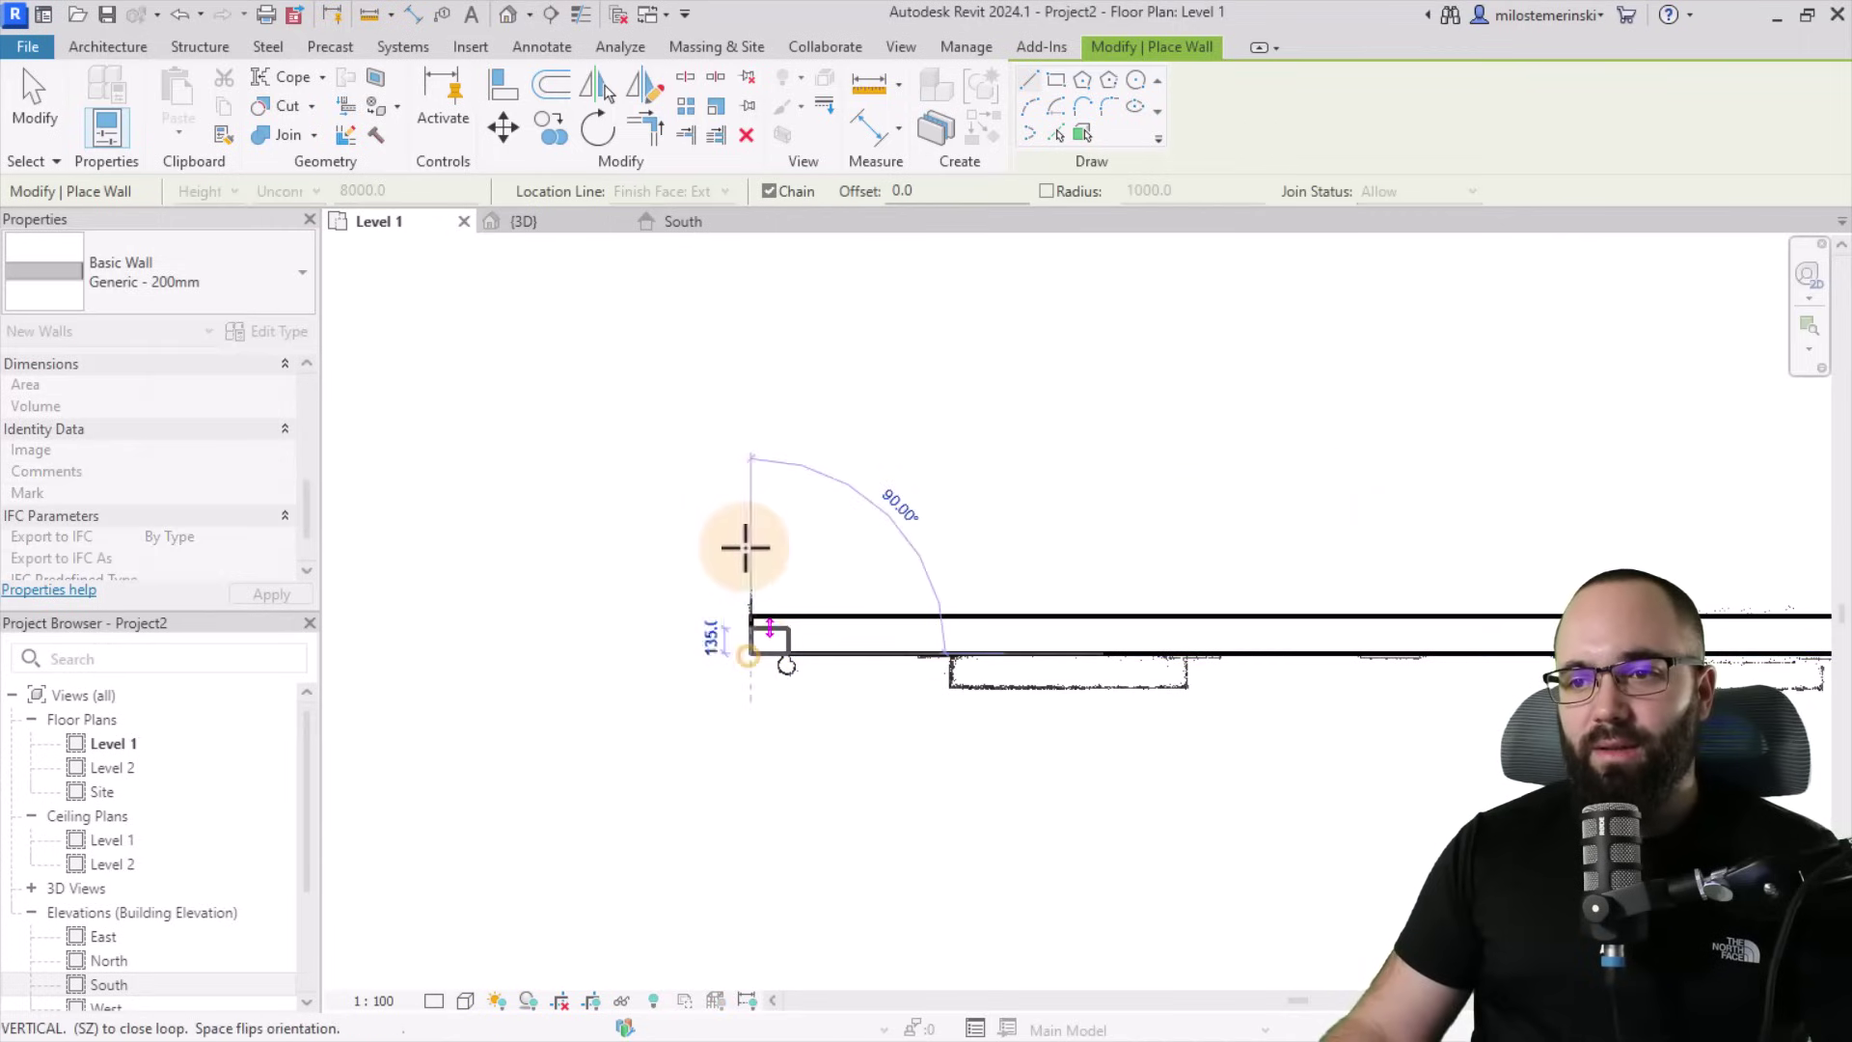
left_click(743, 351)
scroll(599, 517, "down", 3)
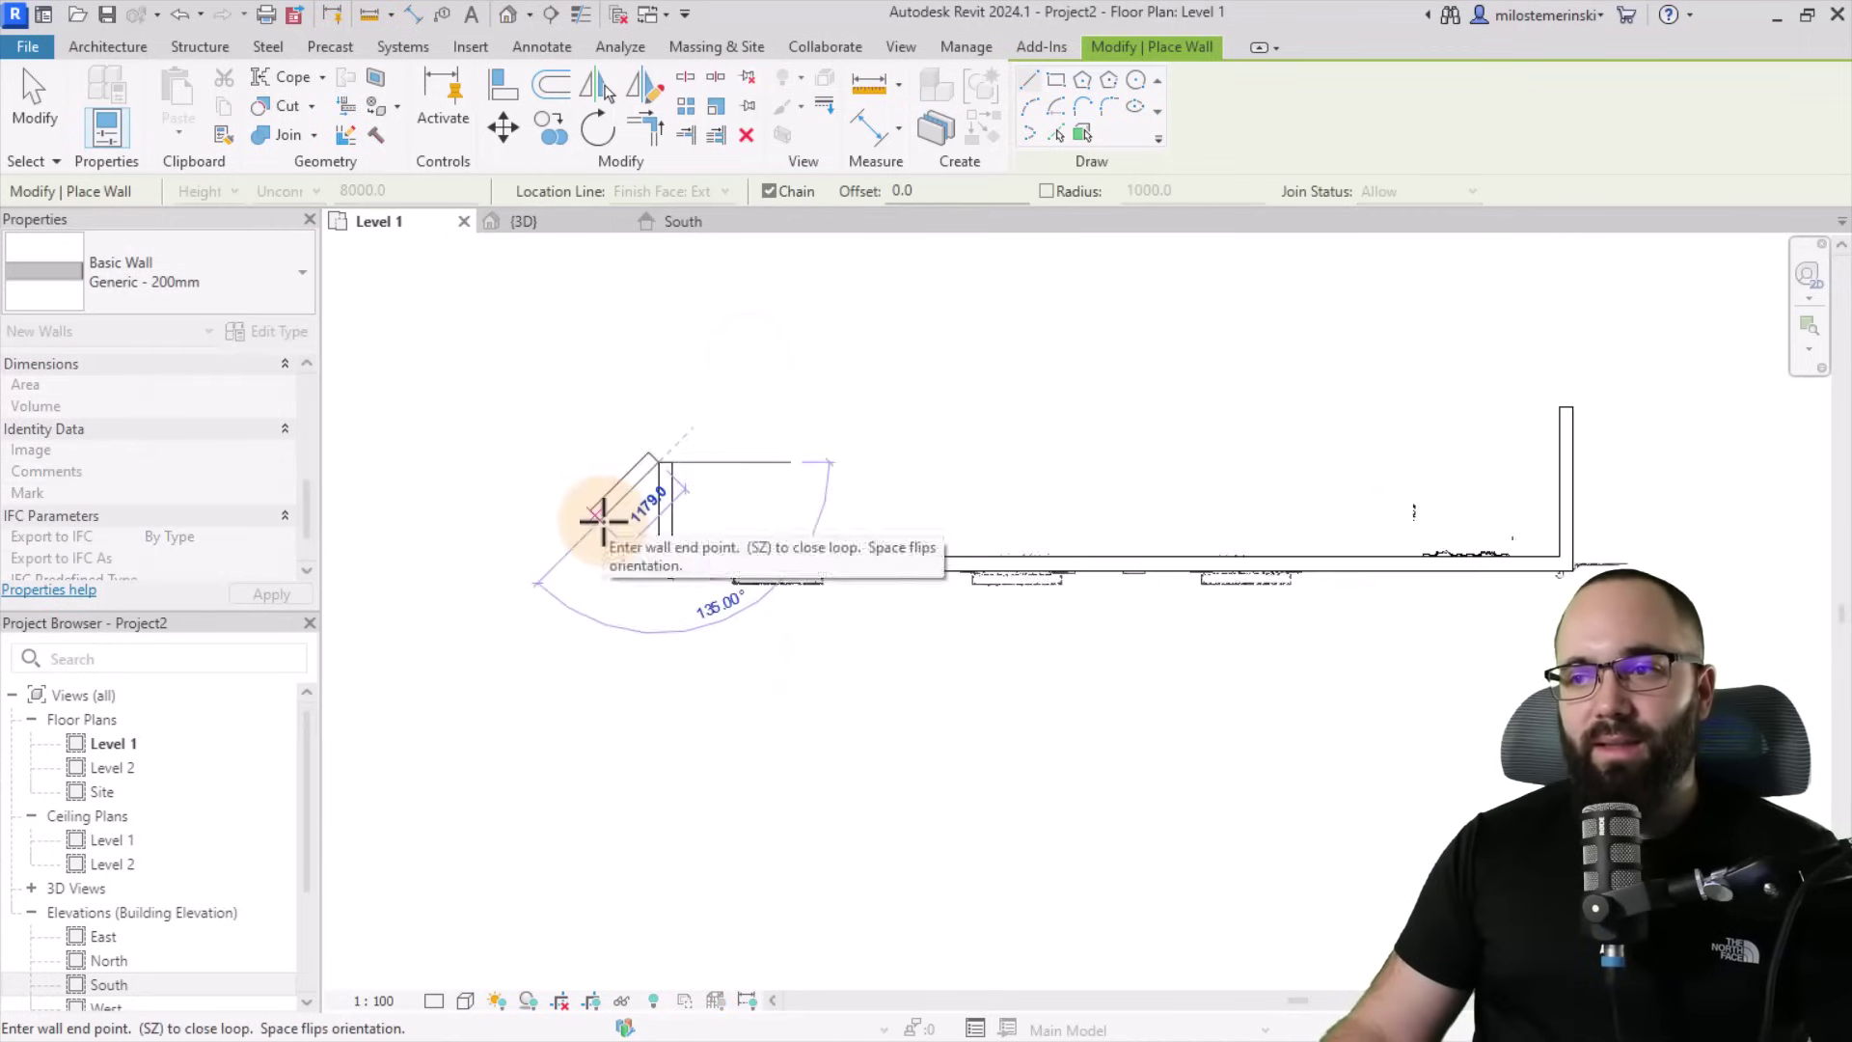
key("Escape")
key("Escape")
left_click(656, 508)
left_click_drag(658, 470, 656, 420)
key("Escape")
In the {3D} view, select and orbit the three traced walls to compare them with the scan.
left_click(557, 223)
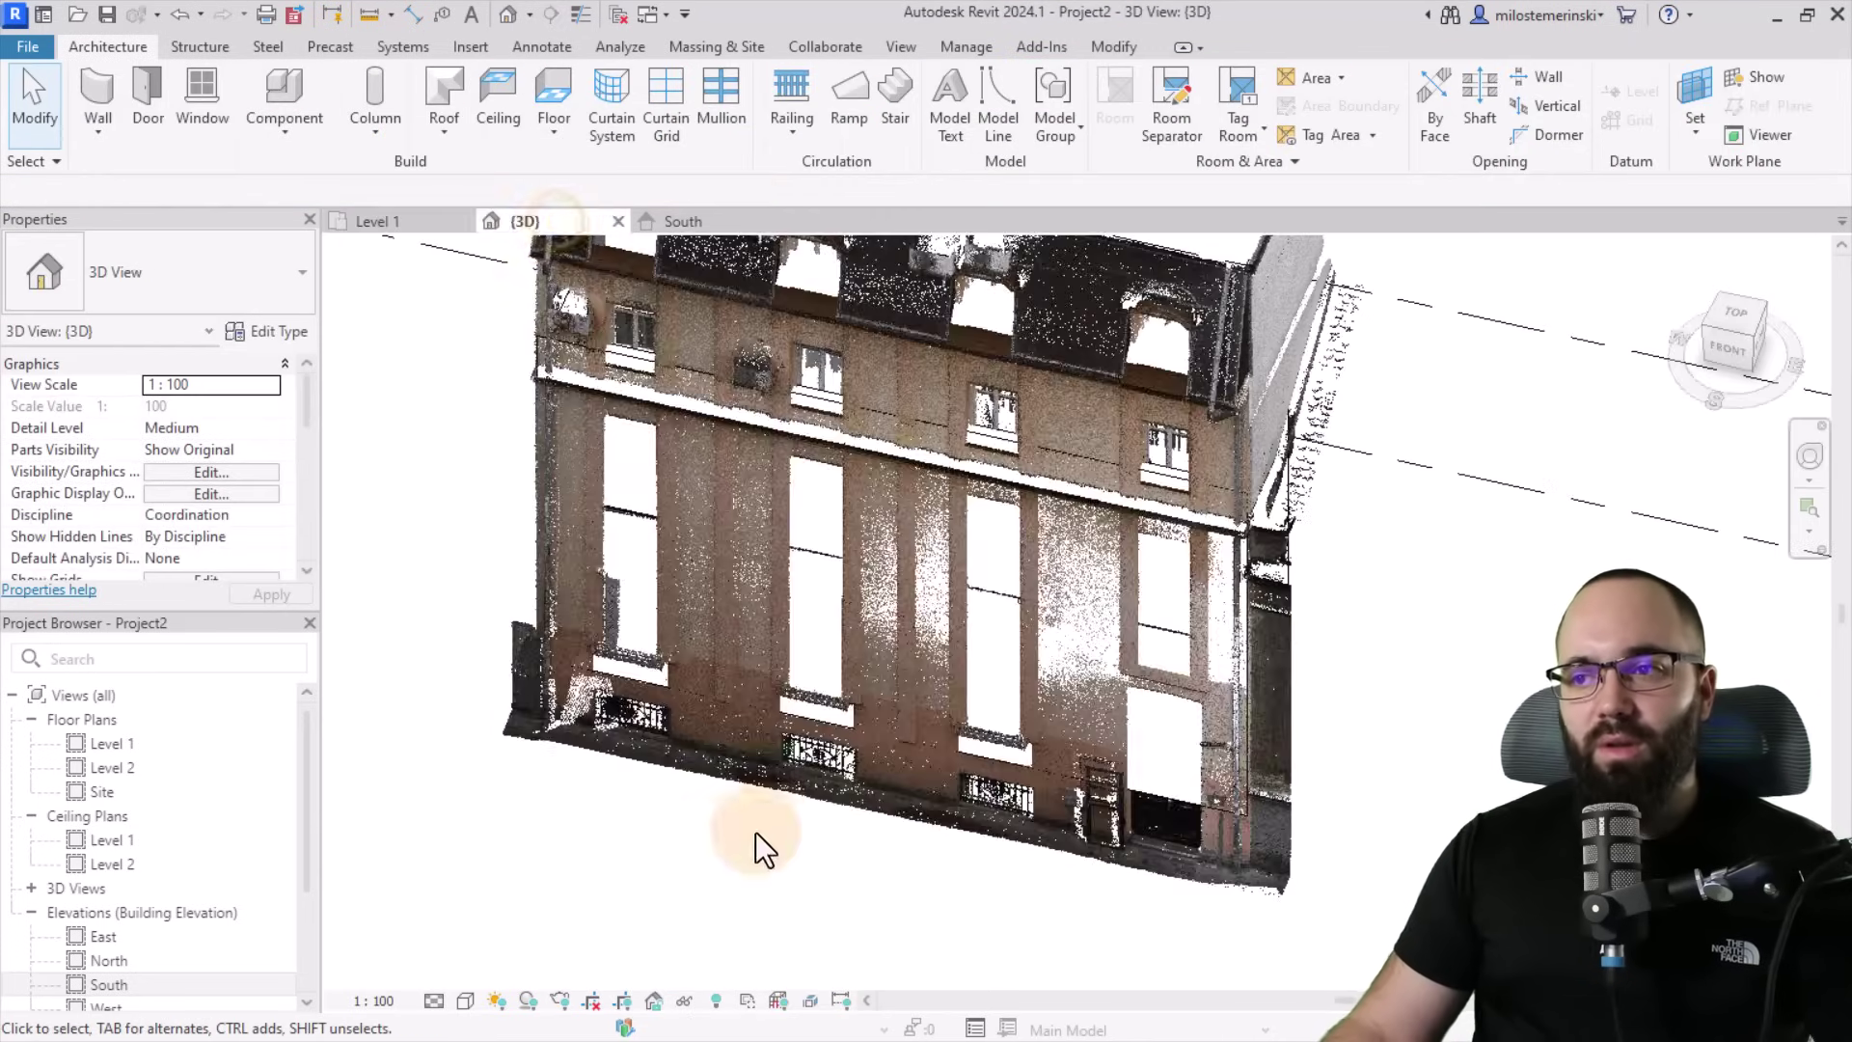
middle_click_drag(755, 831, 1405, 744, "shift")
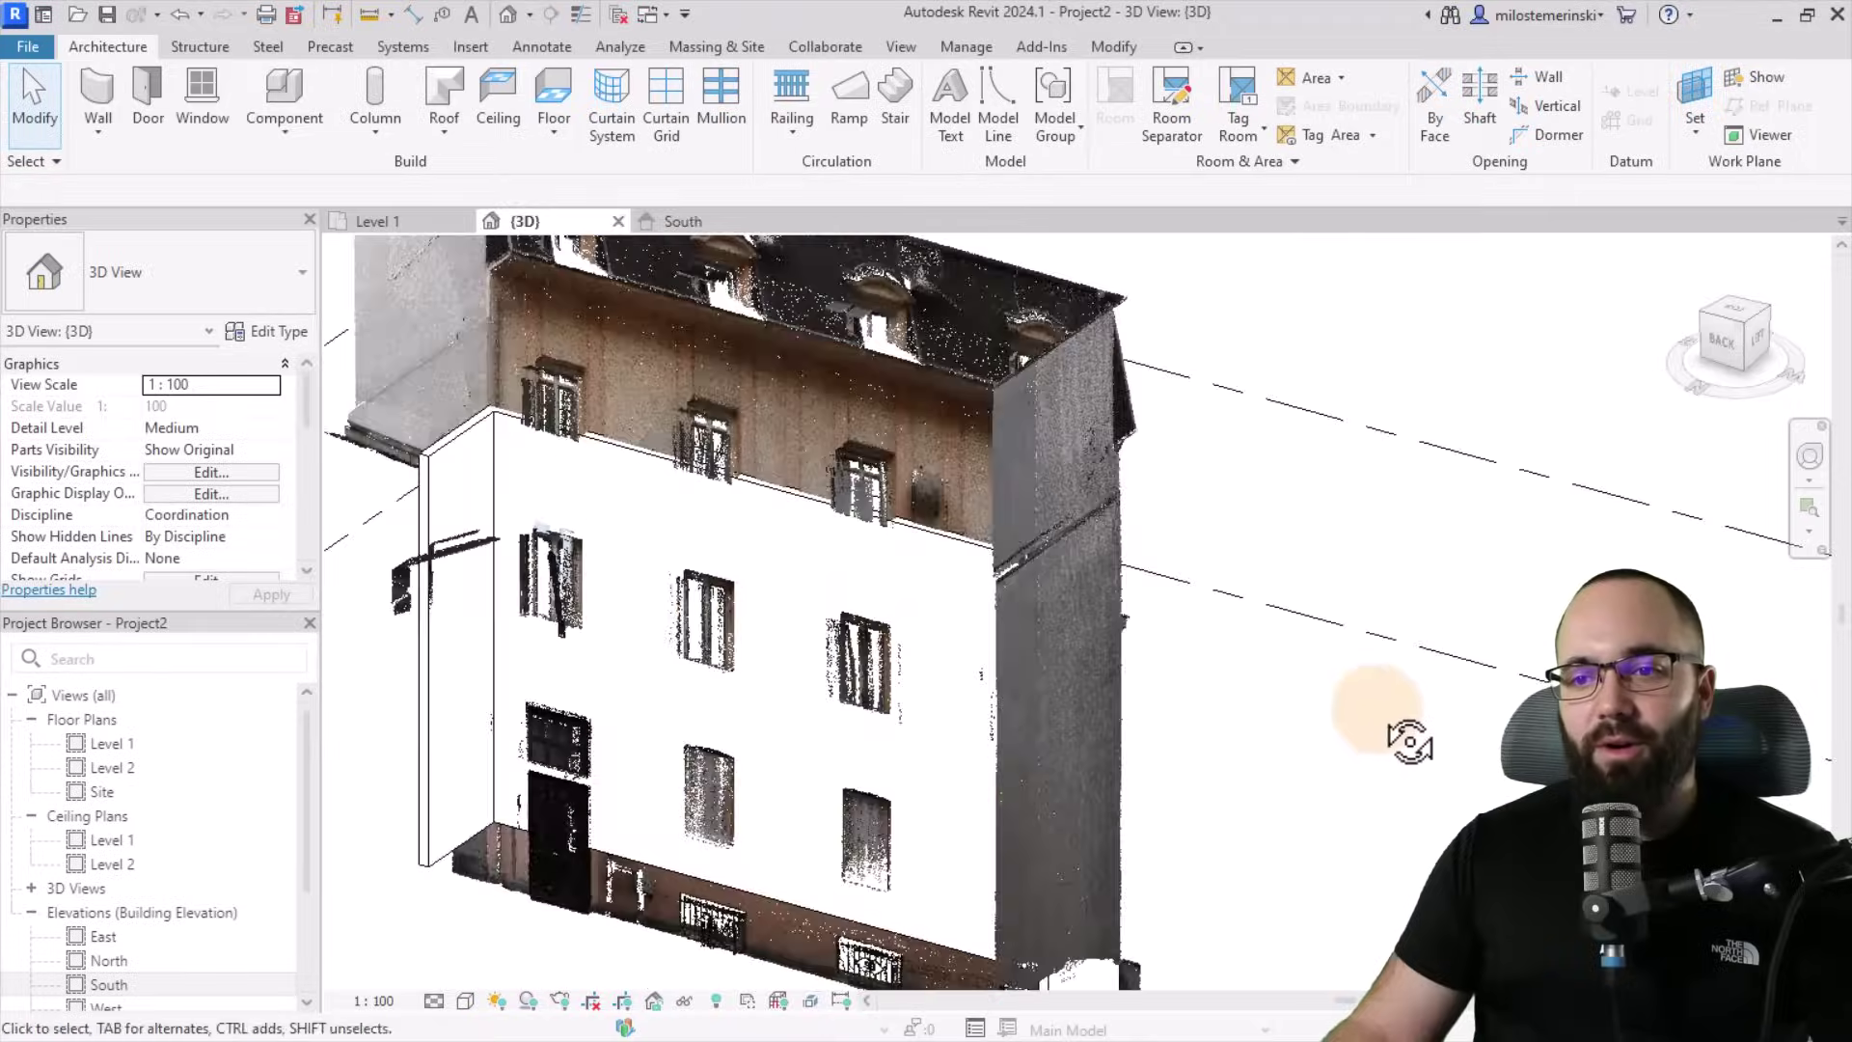
key("Tab")
left_click(762, 483)
scroll(762, 483, "down", 3)
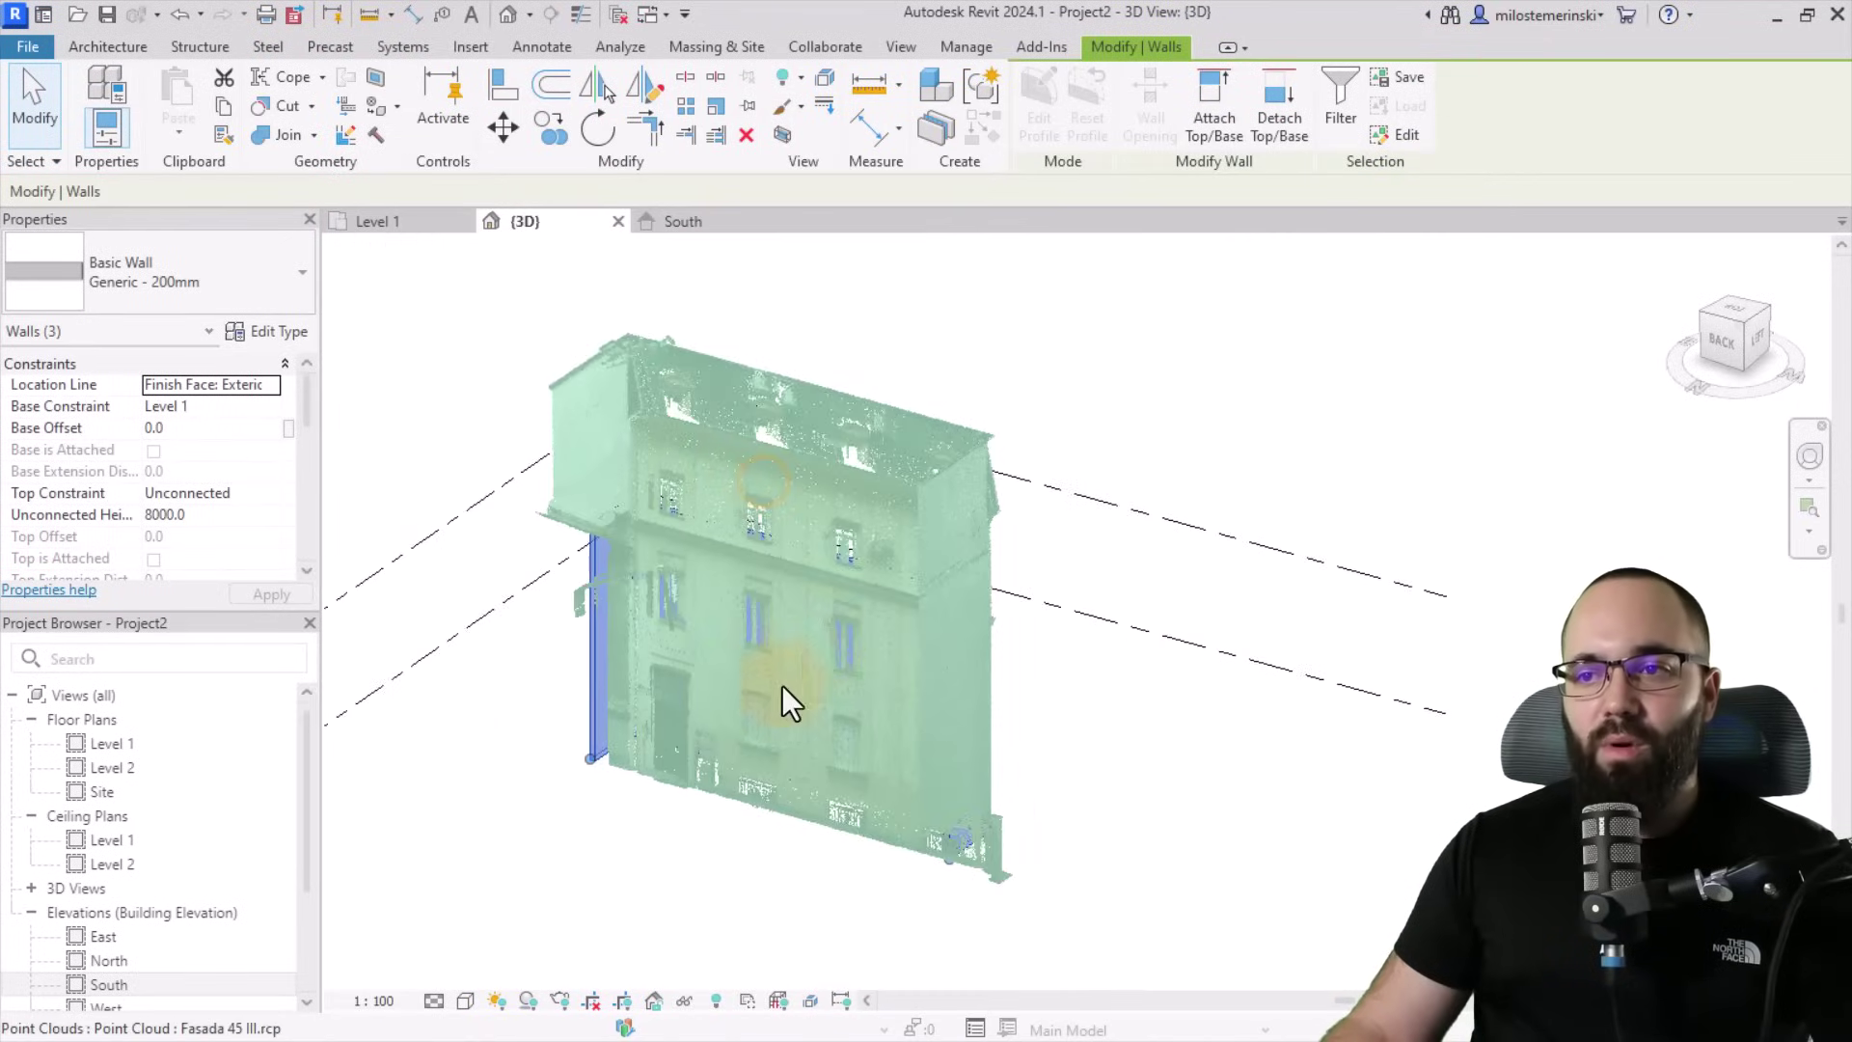
middle_click_drag(784, 691, 773, 636, "shift")
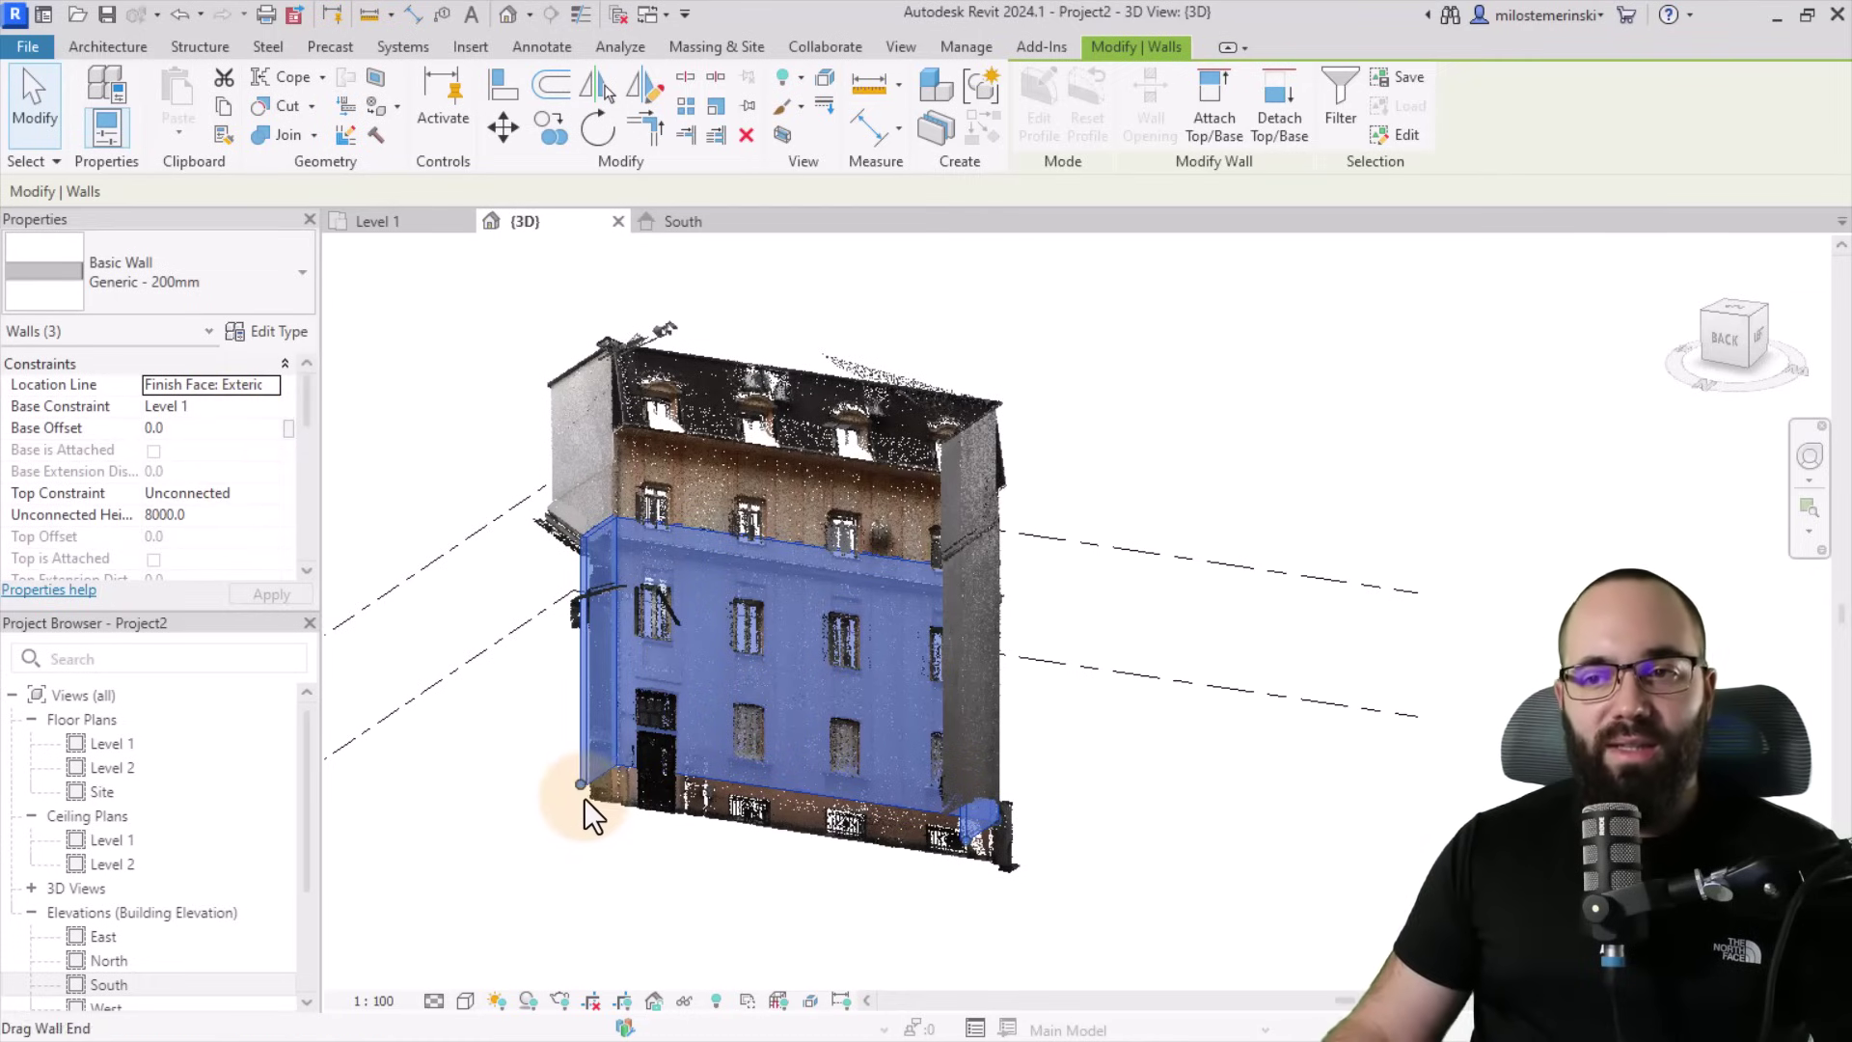
left_click(616, 866)
Orbit to the facade front, then open the South elevation centred on the facade.
middle_click_drag(1054, 875, 500, 727, "shift")
middle_click_drag(528, 658, 786, 620)
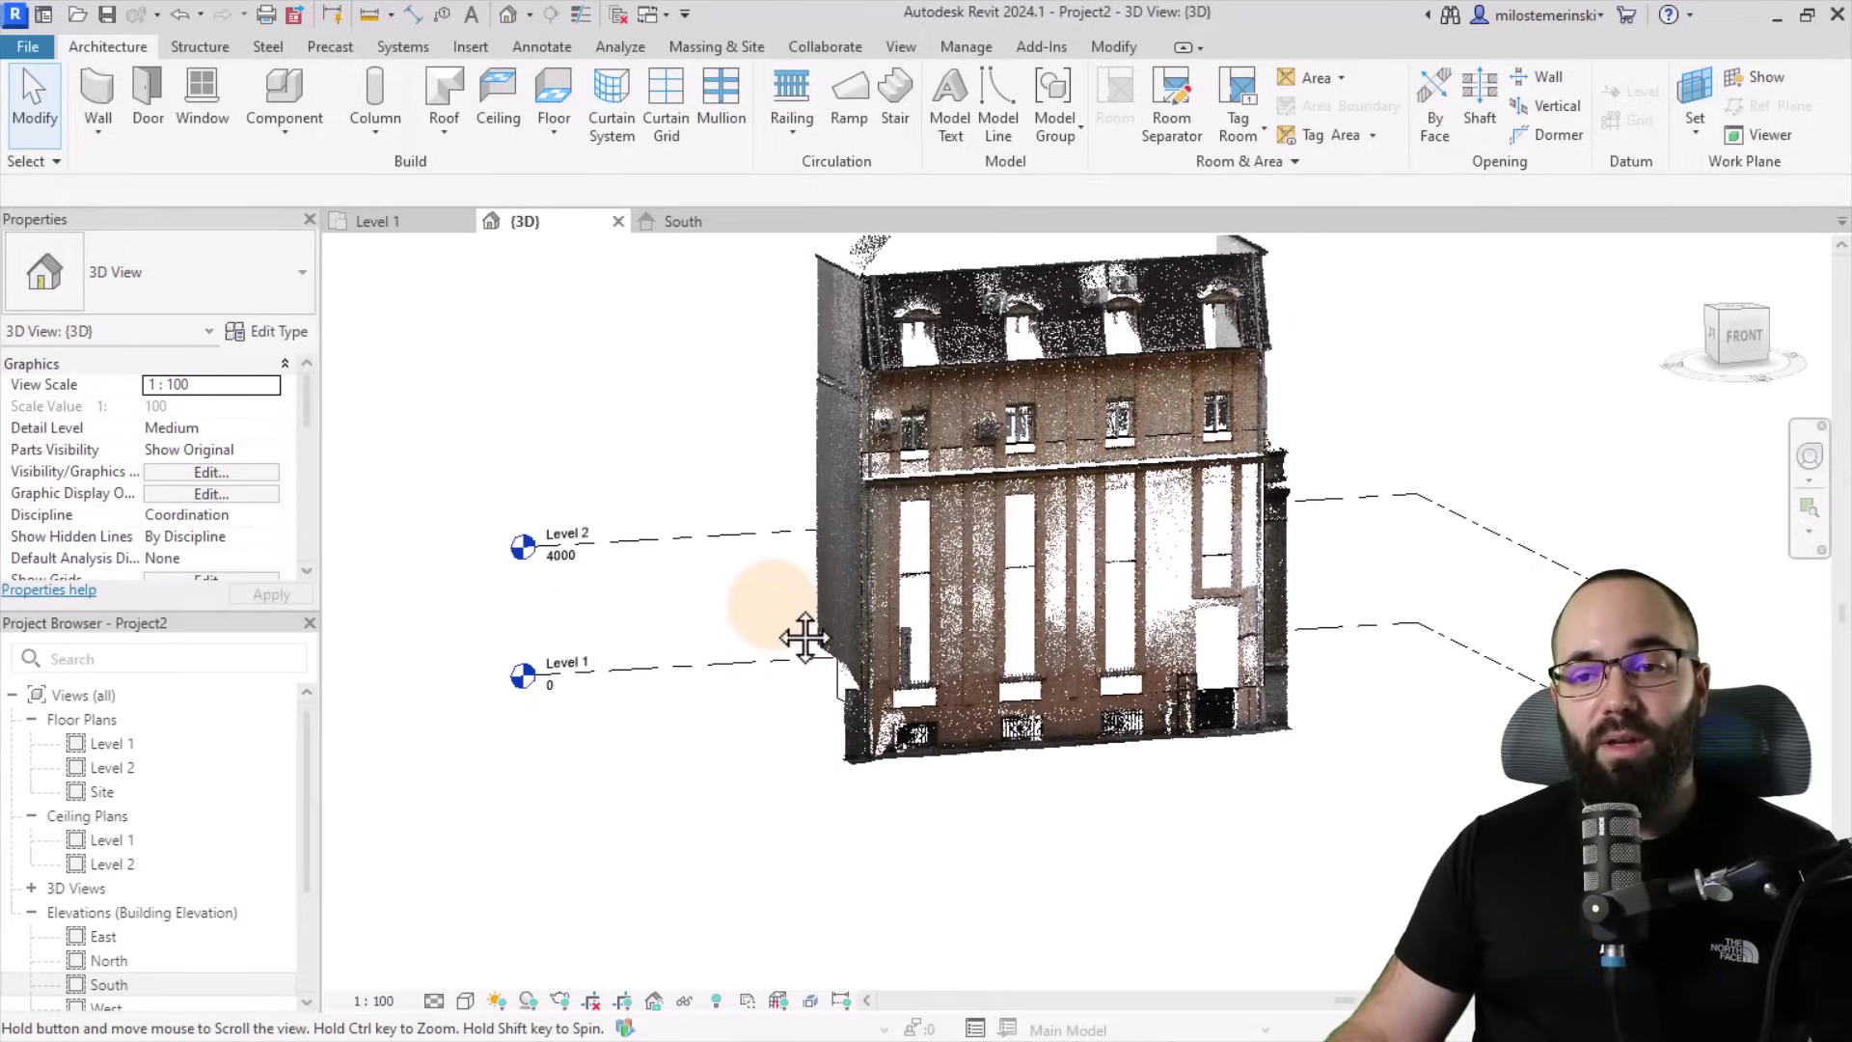
left_click(663, 221)
middle_click_drag(913, 644, 1066, 693)
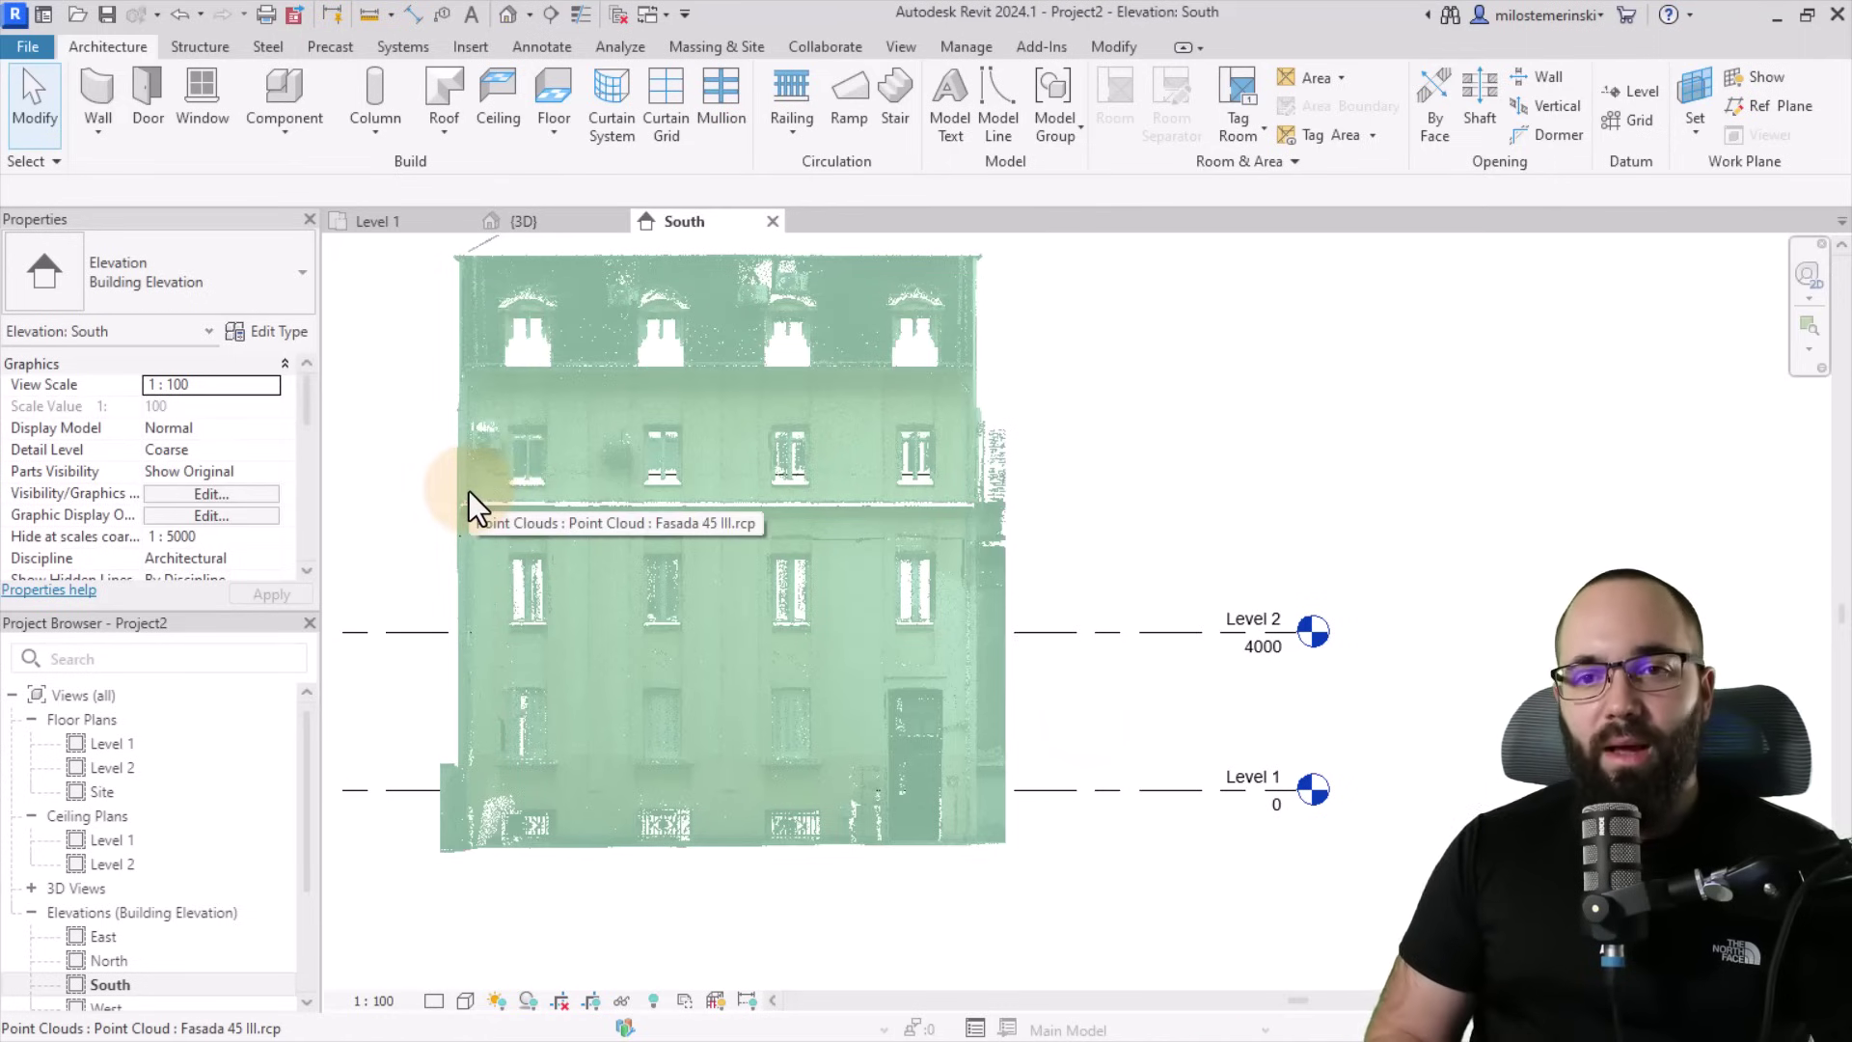
Select the Fasada 45 III point cloud in the South elevation and open the Temporary Hide/Isolate menu.
left_click(1105, 478)
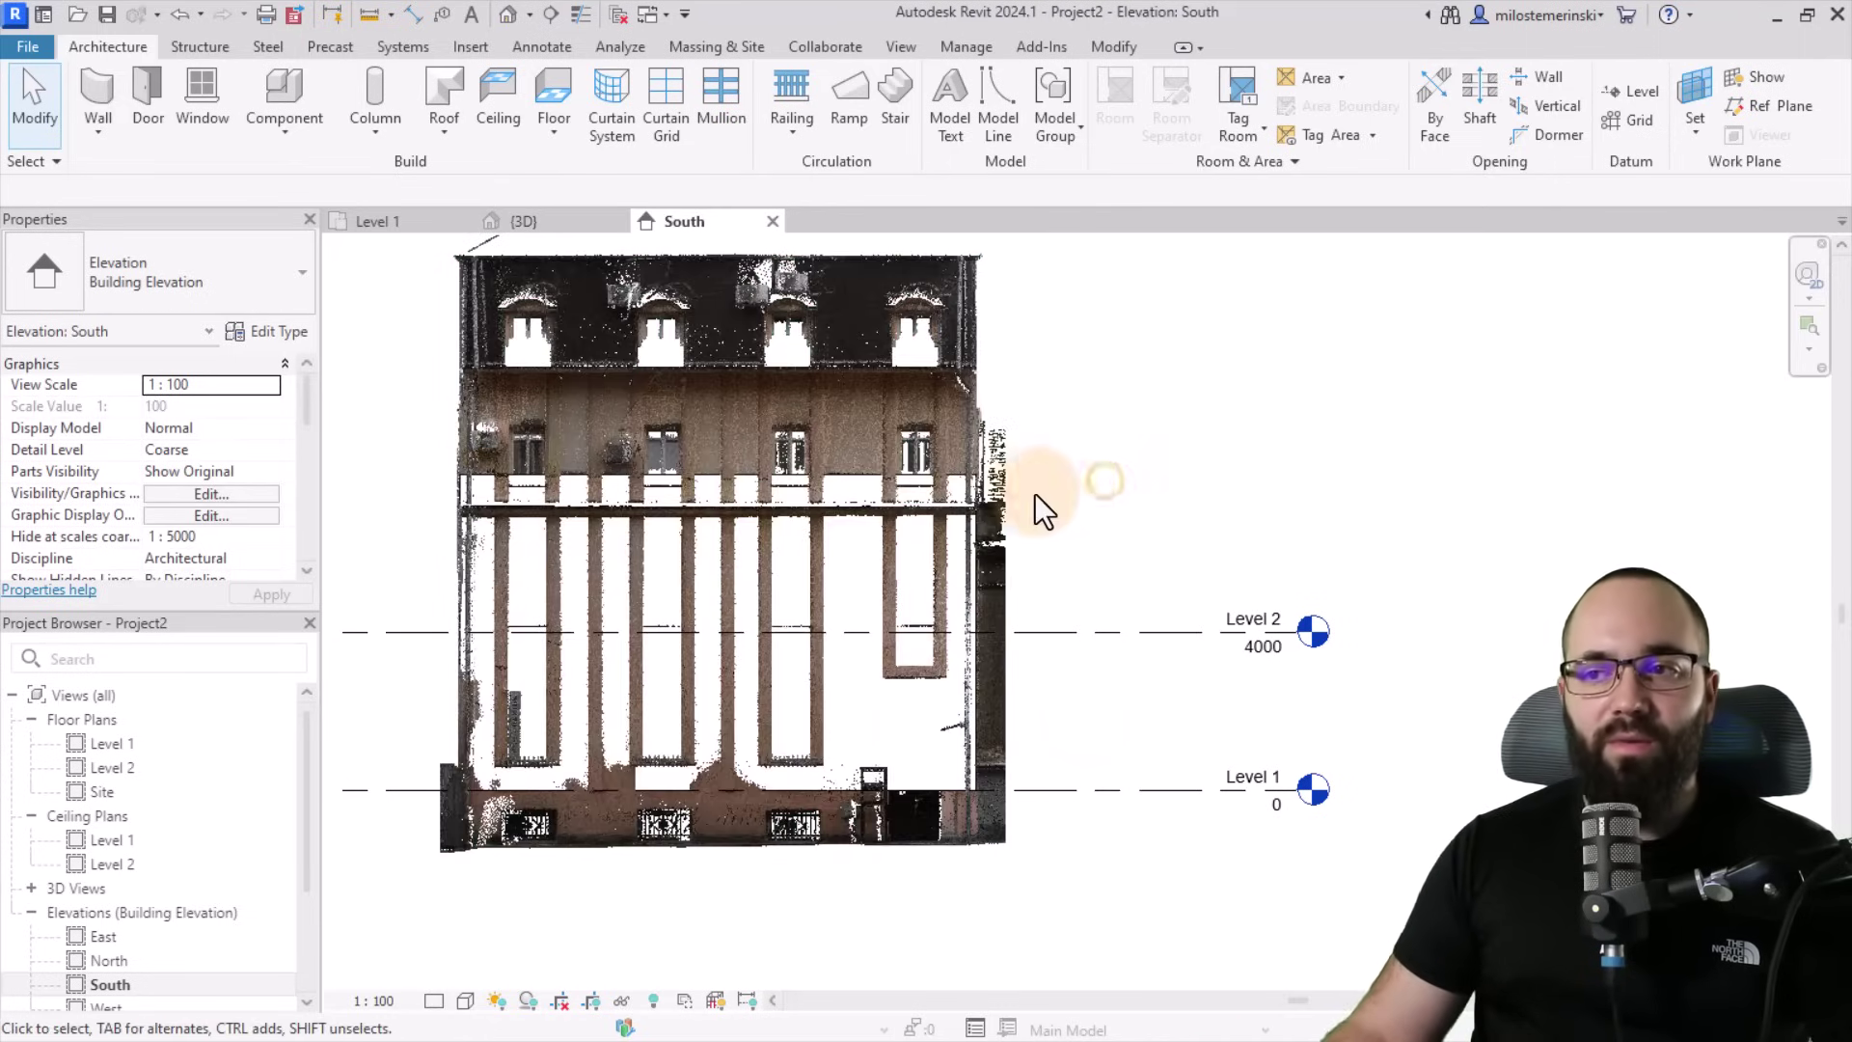
left_click(1067, 446)
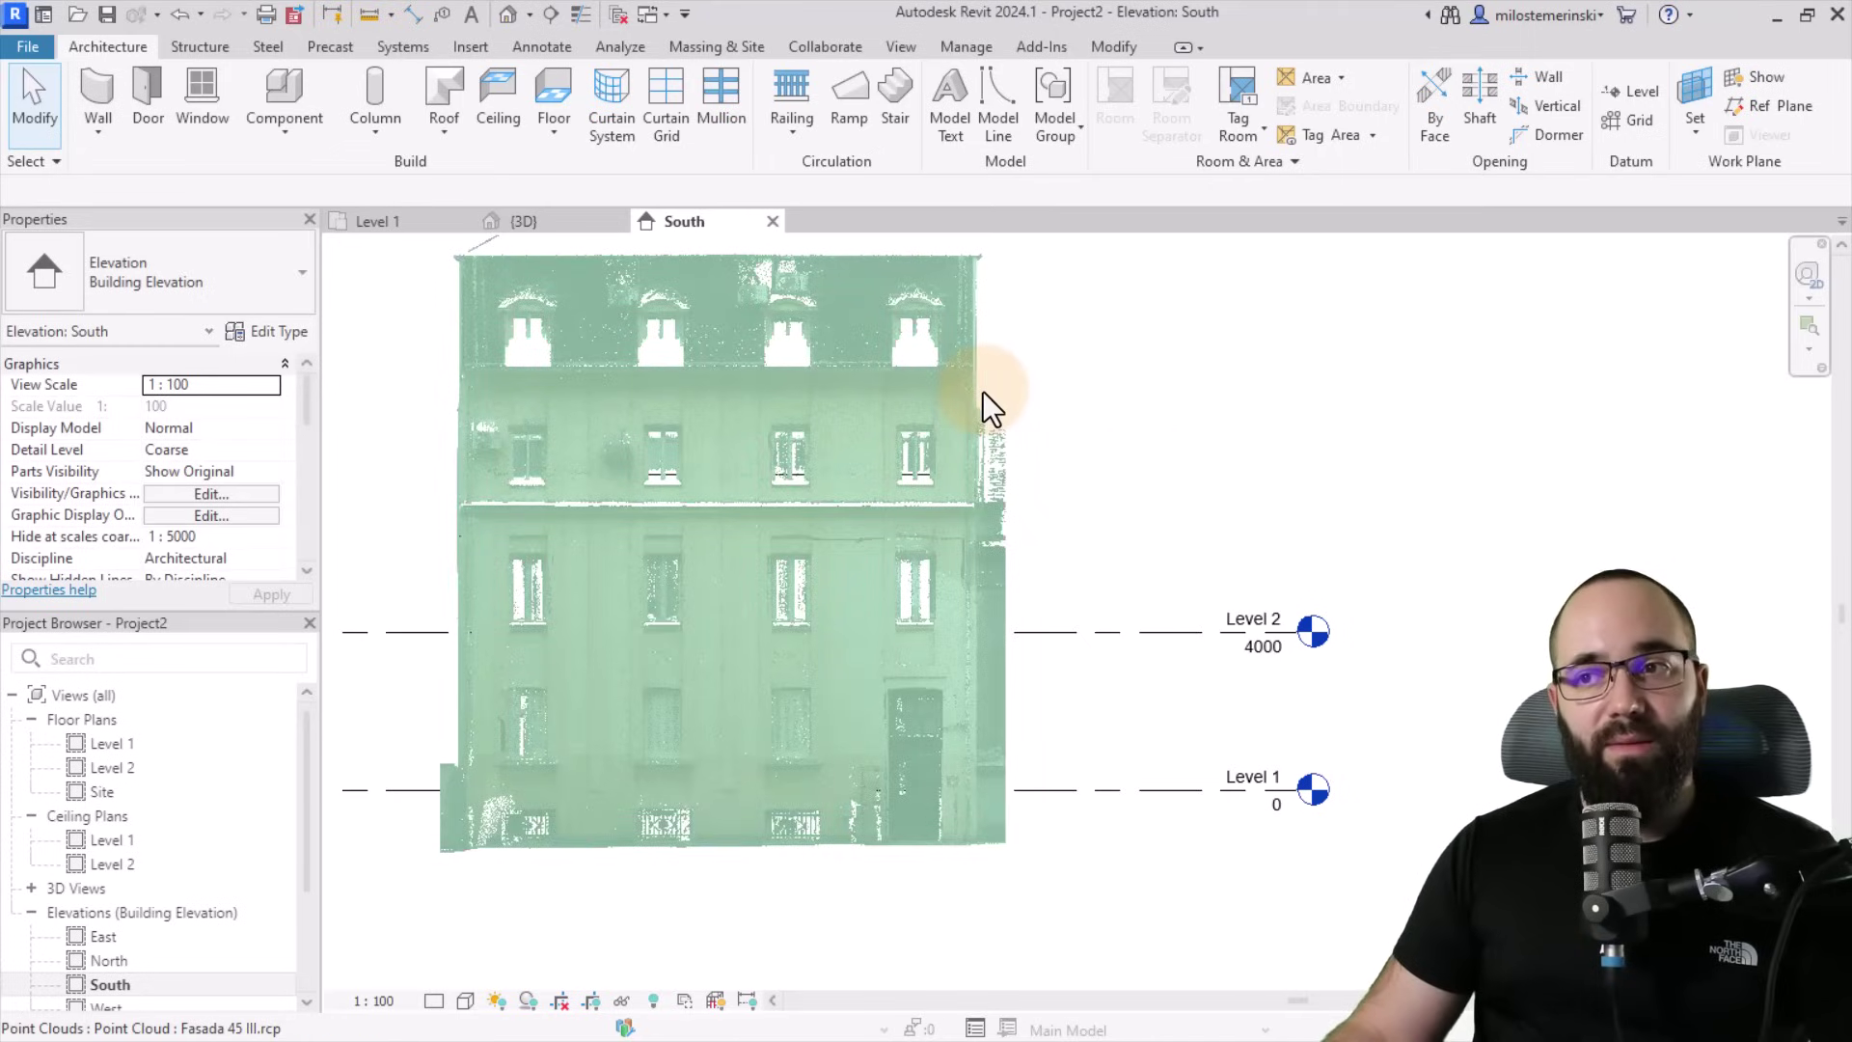
left_click(982, 391)
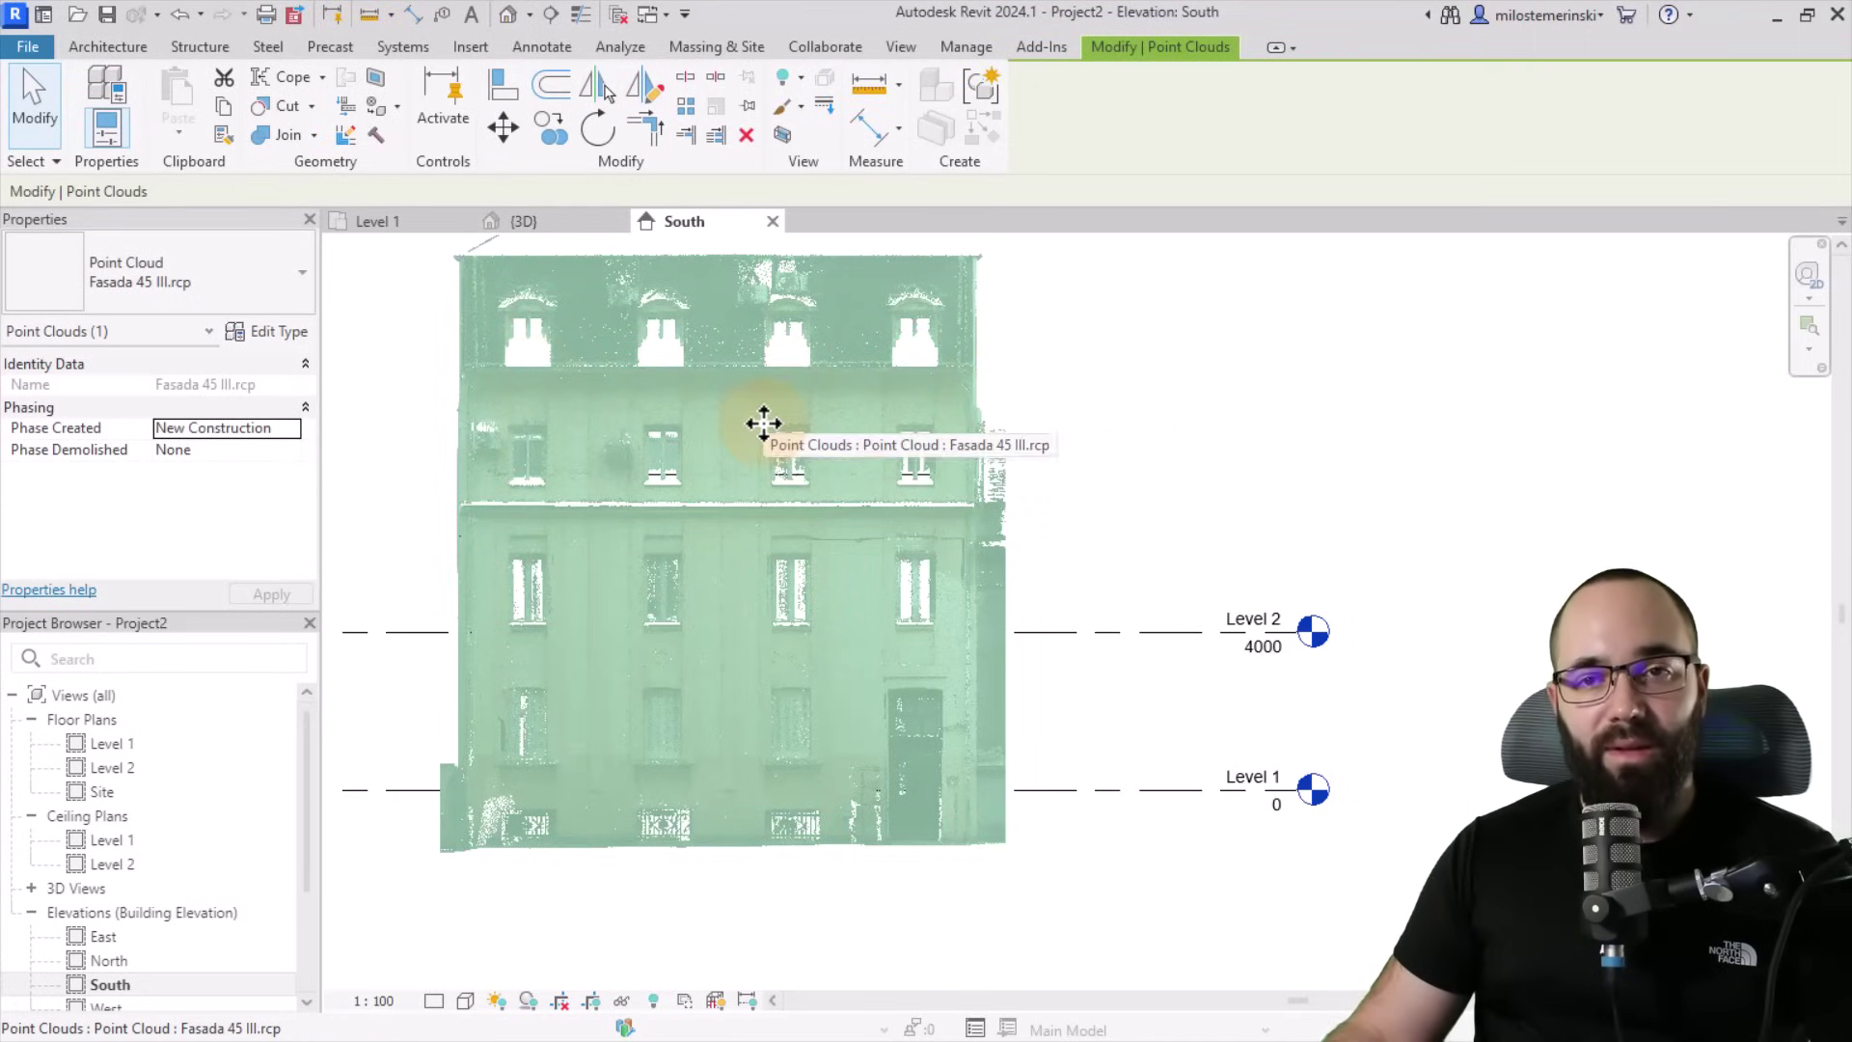
left_click(575, 942)
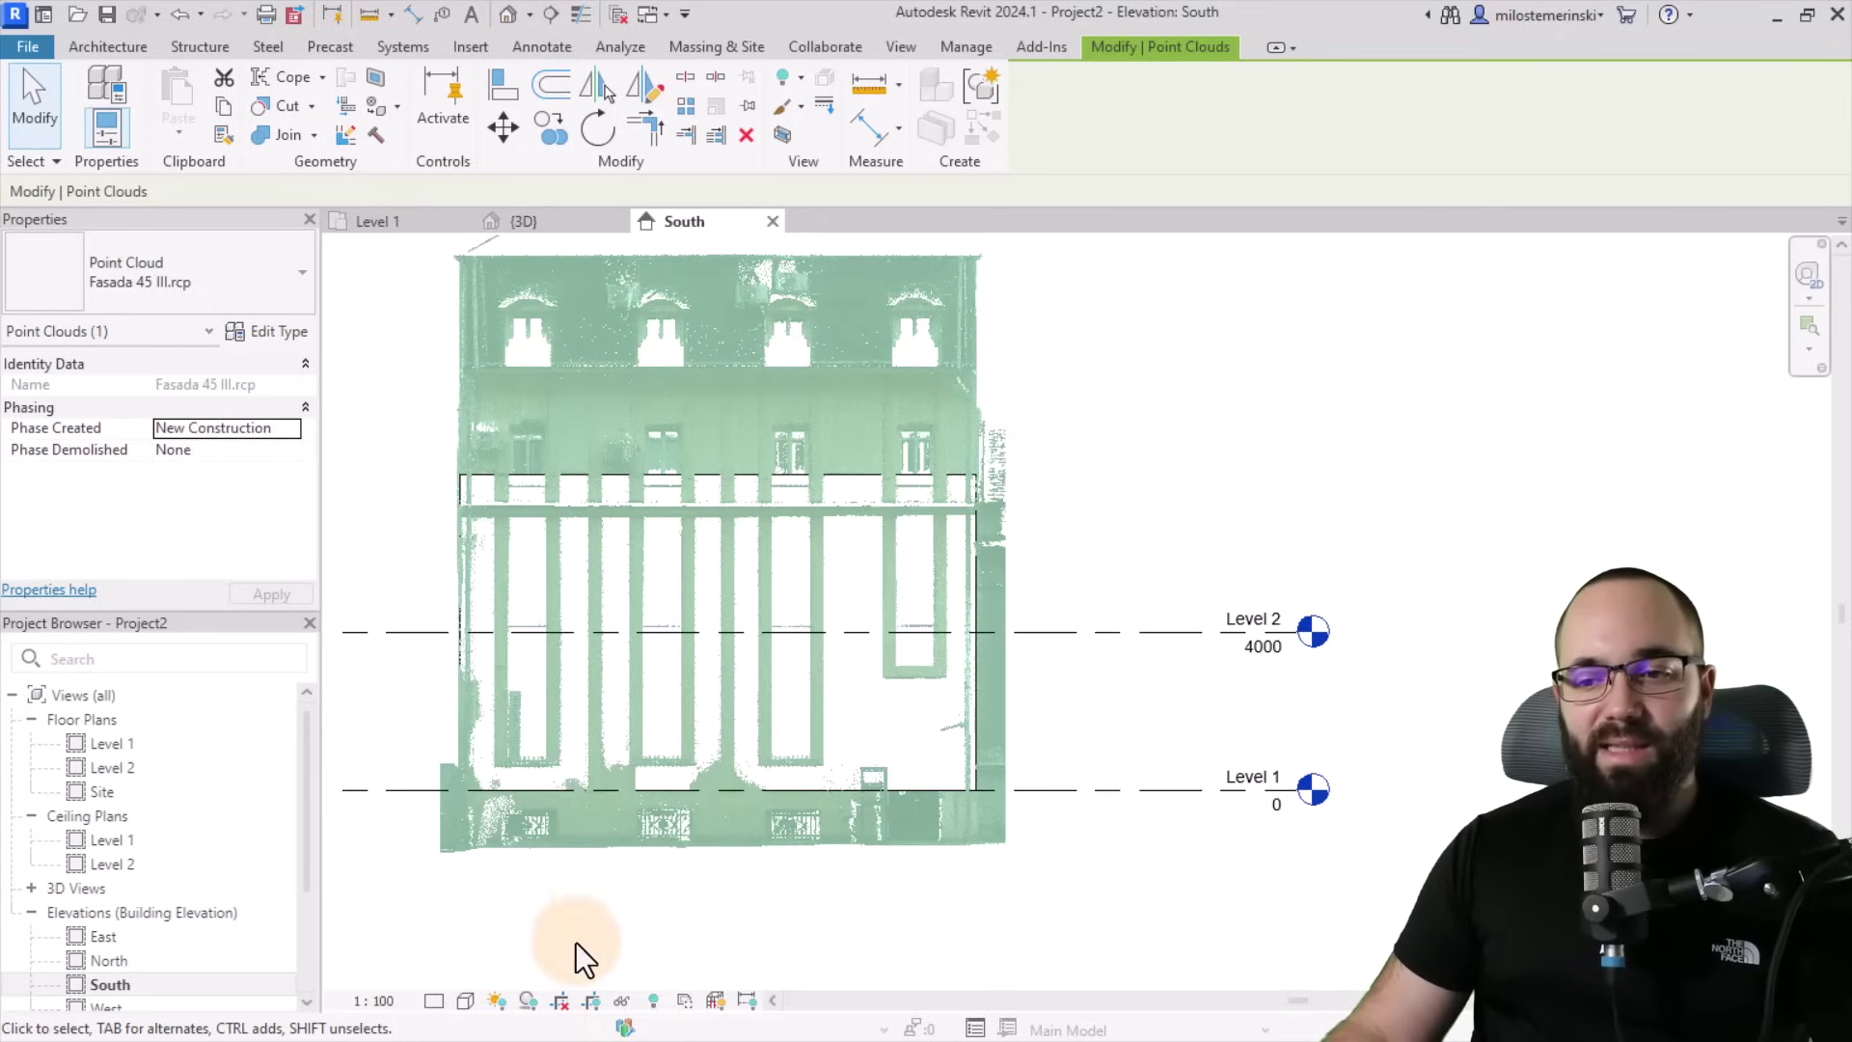
left_click(621, 1003)
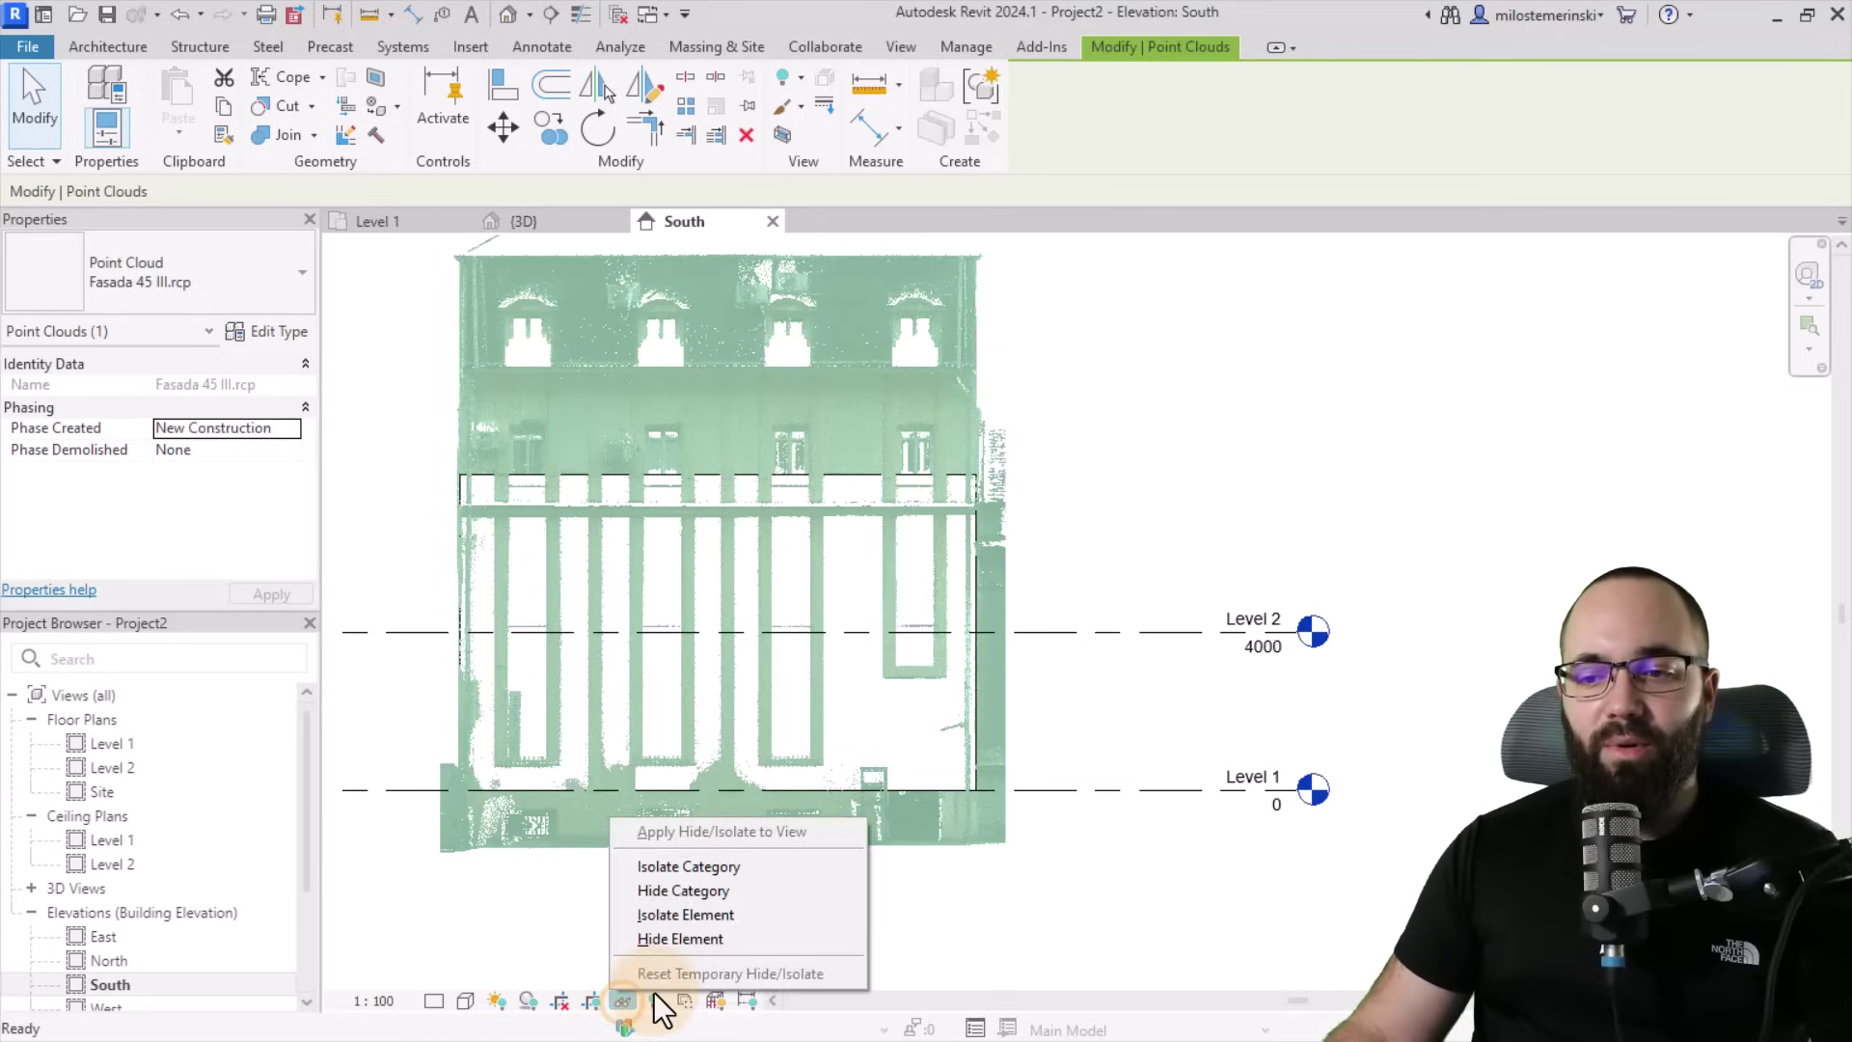
Isolate the point cloud, reset the isolation, then temporarily hide the three window-selected walls.
left_click(685, 913)
left_click(1074, 906)
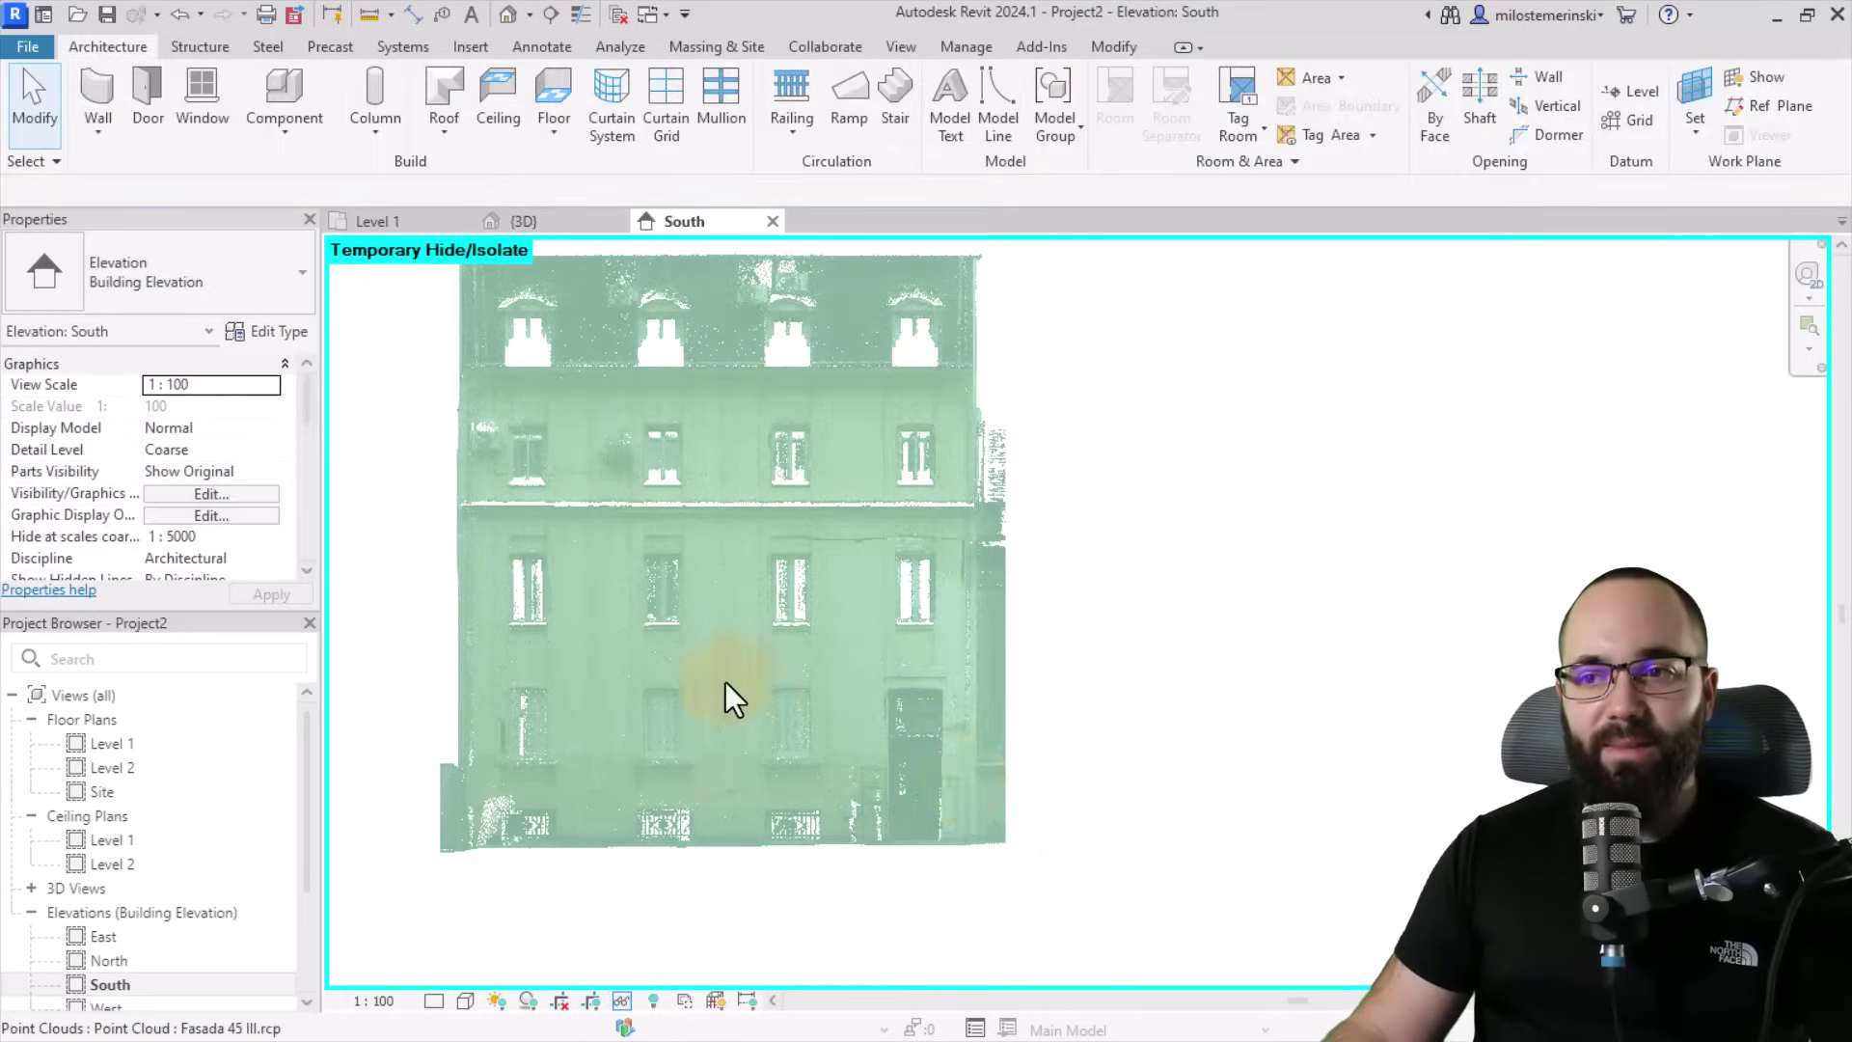
left_click(621, 1002)
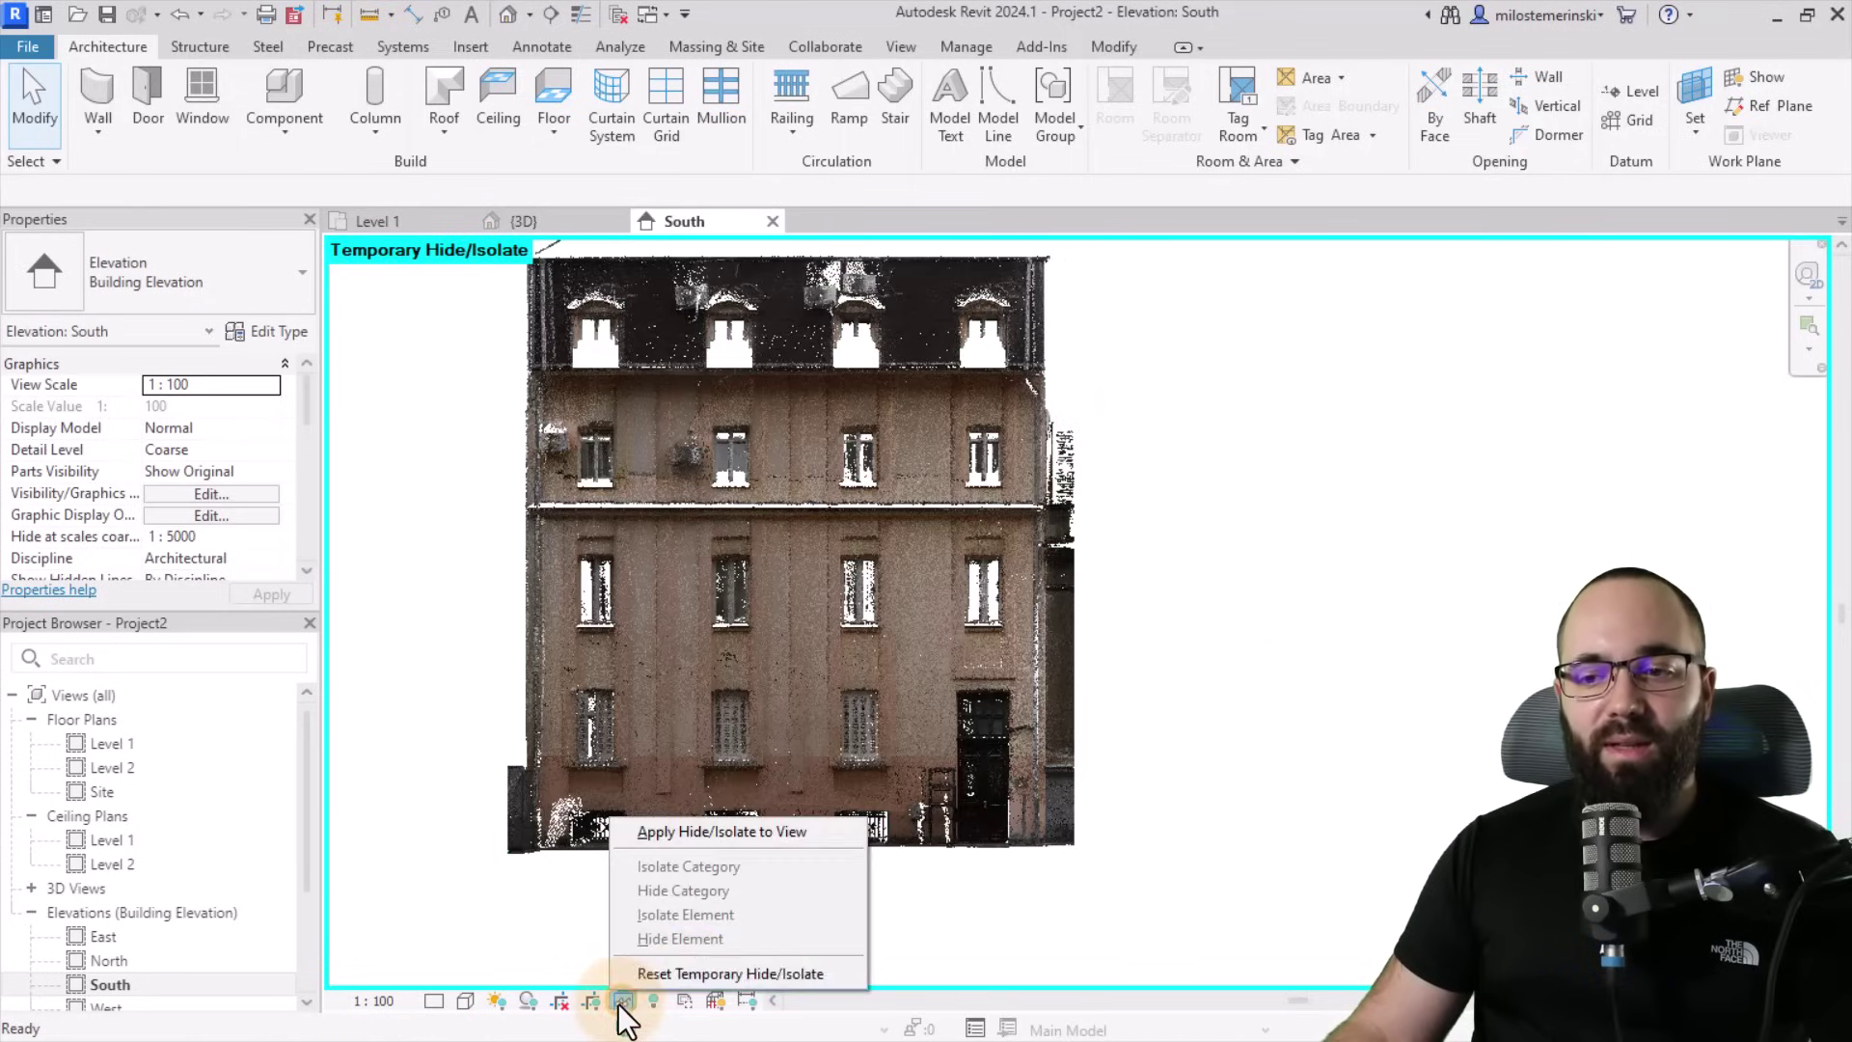
left_click(696, 974)
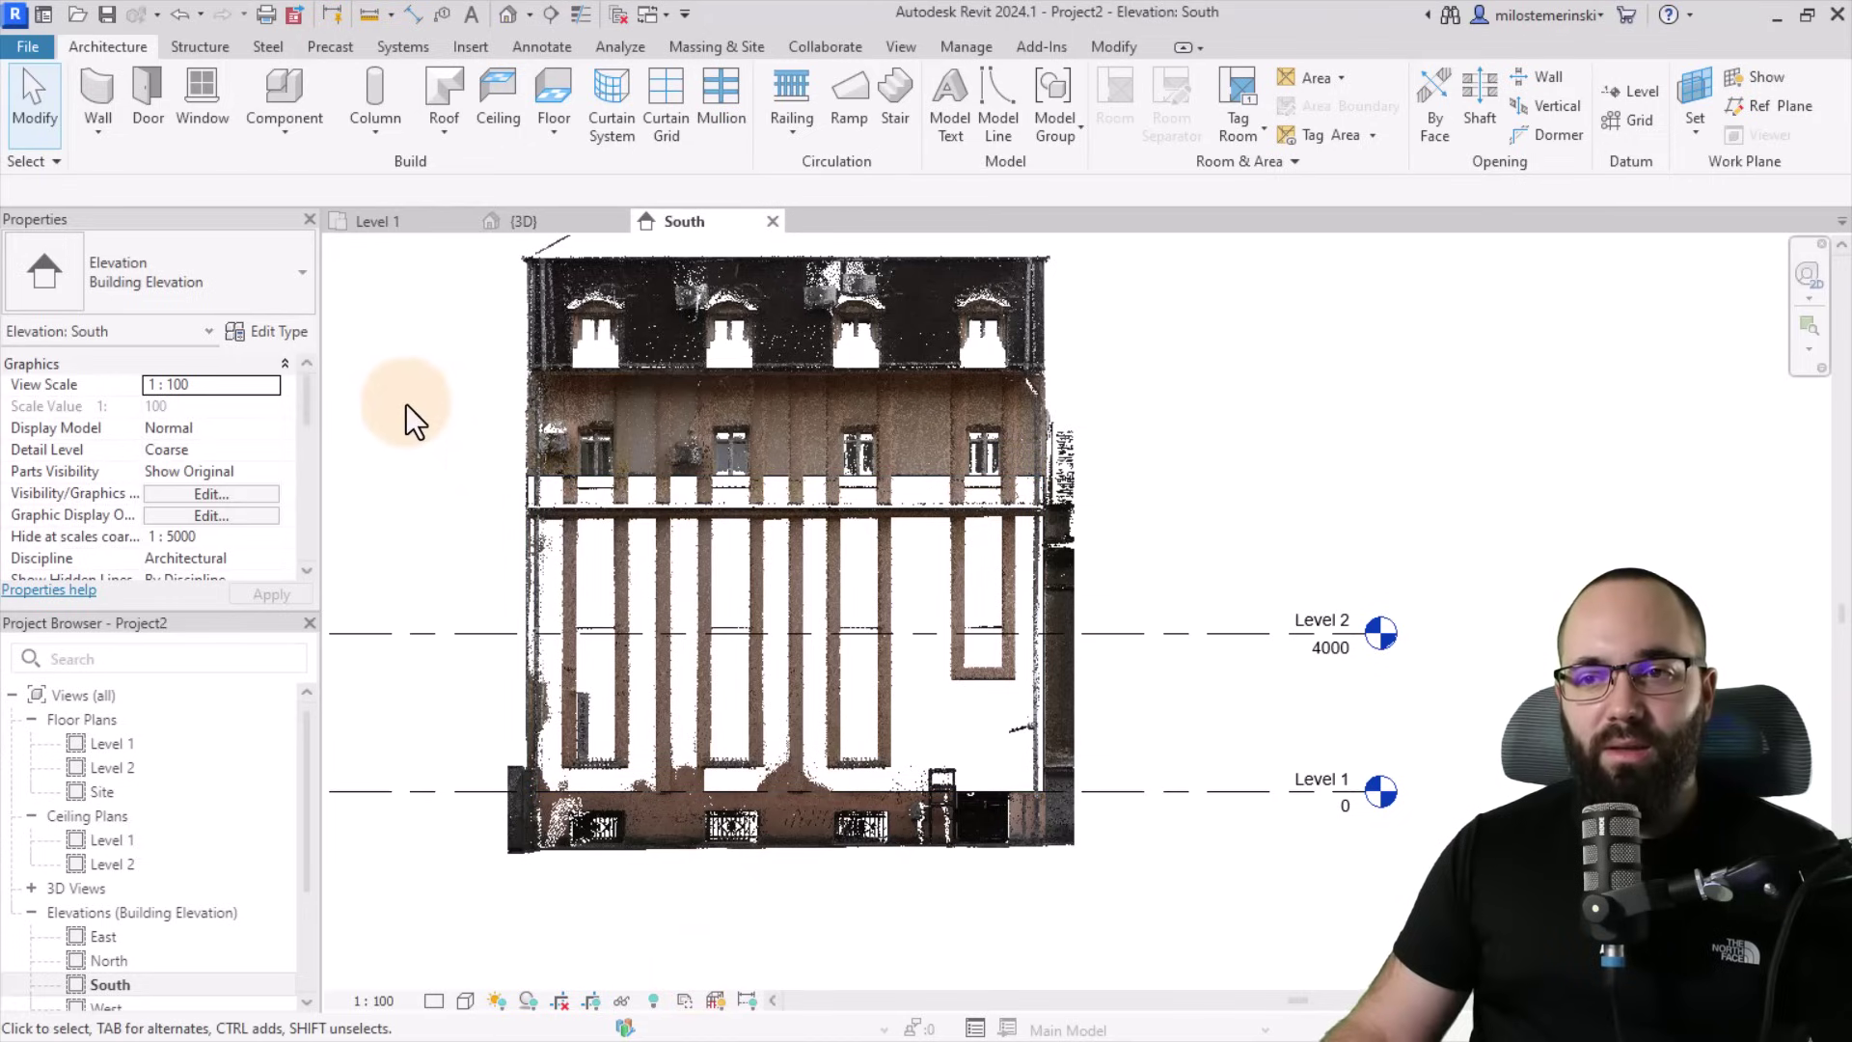
left_click_drag(397, 410, 1211, 879)
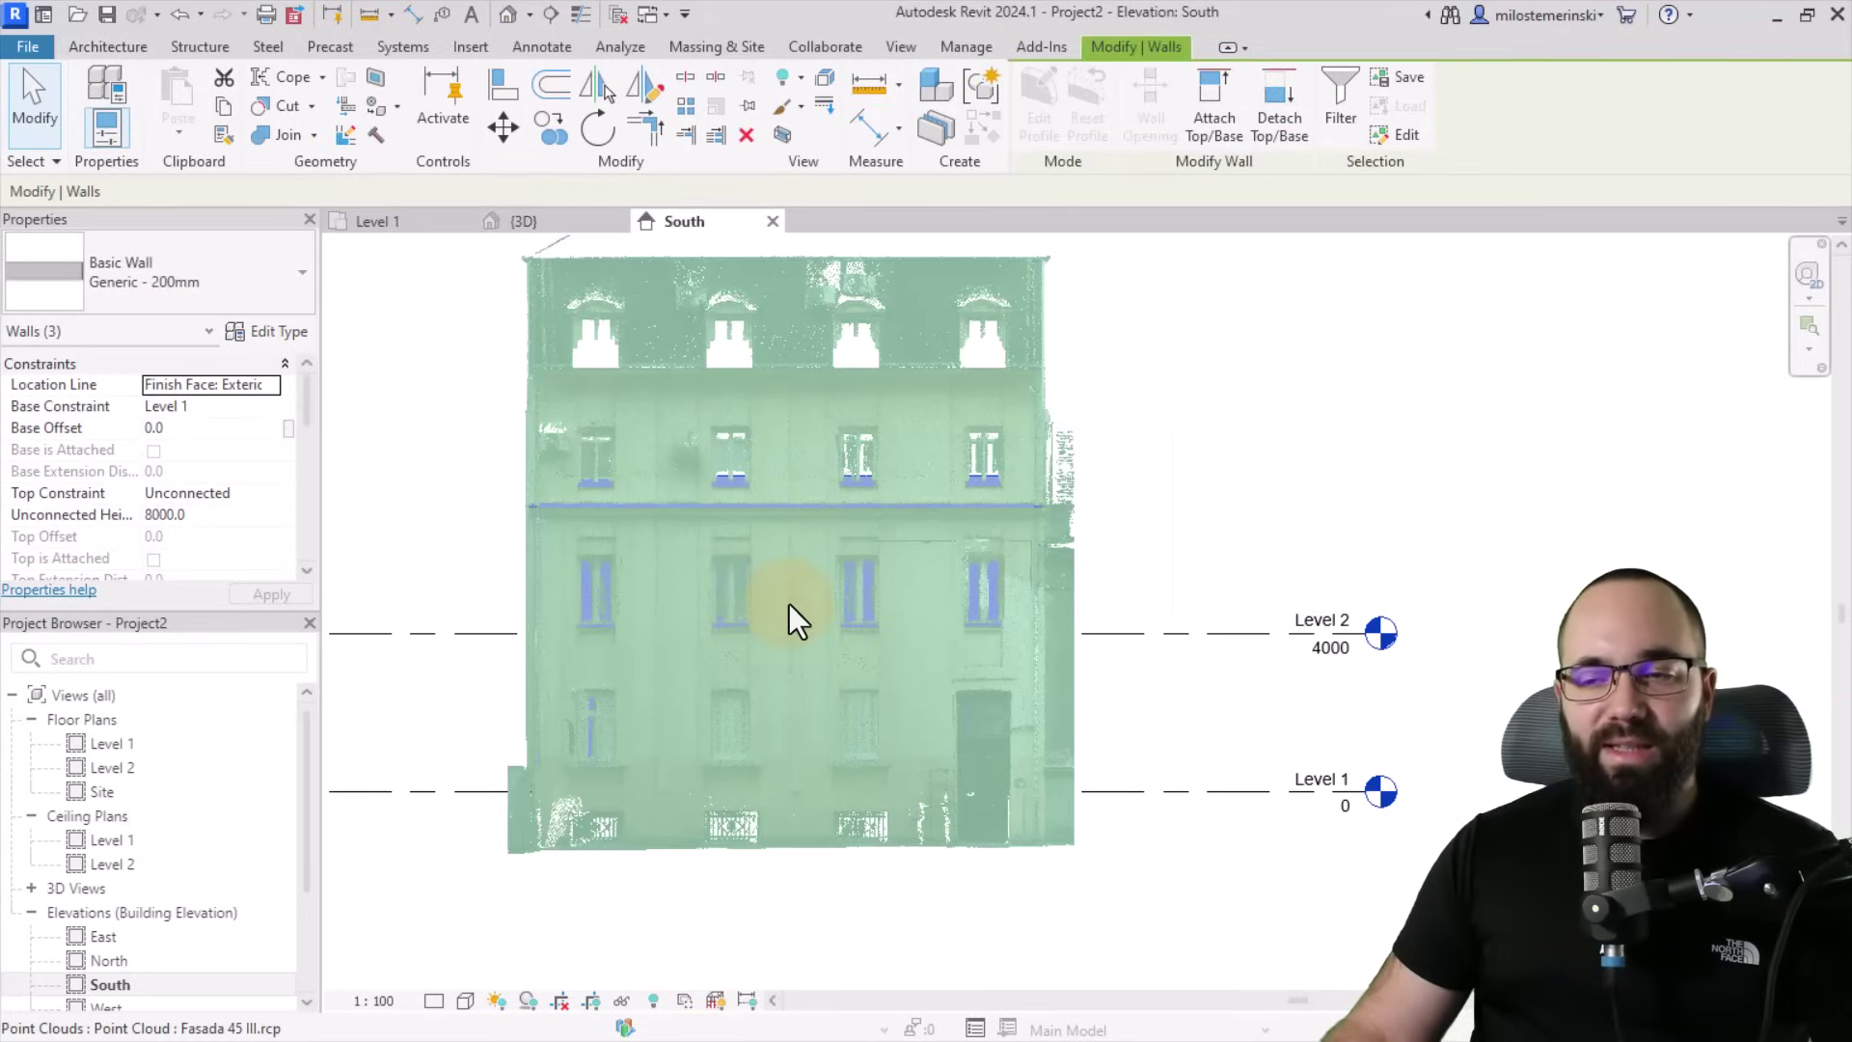
left_click(621, 1002)
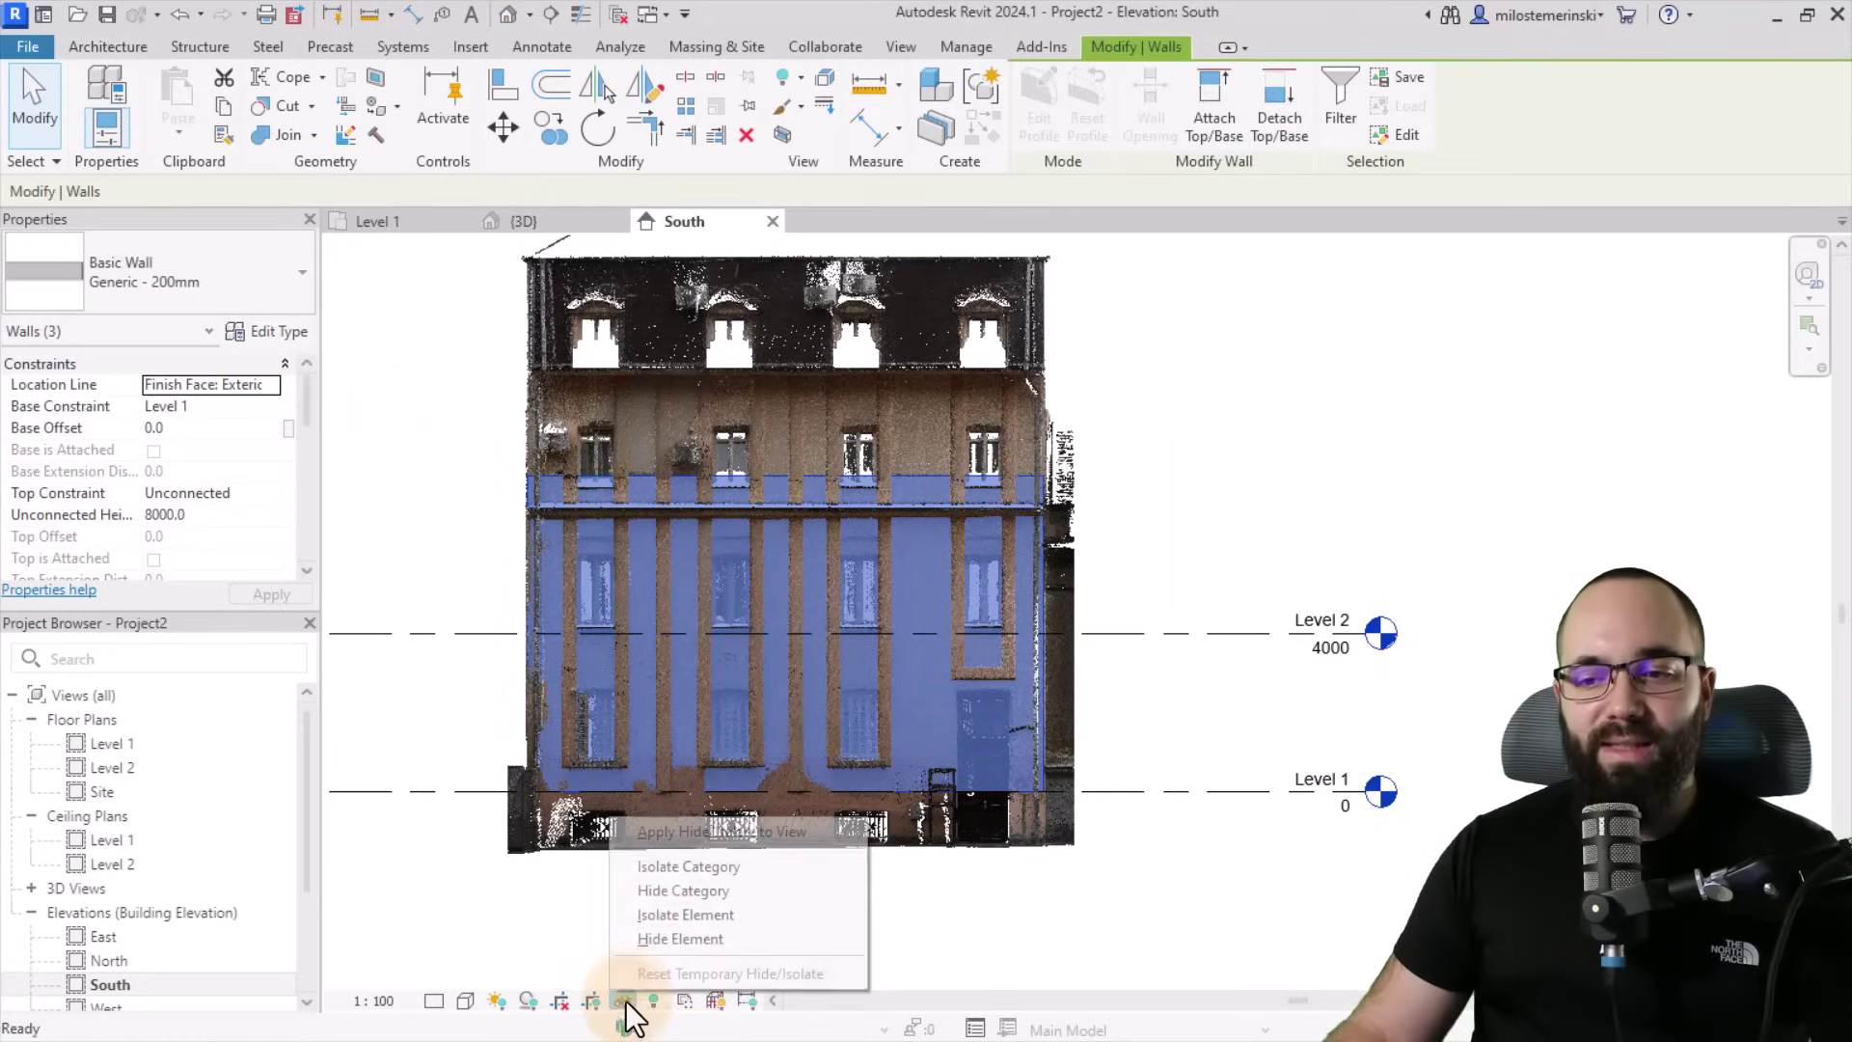
left_click(681, 939)
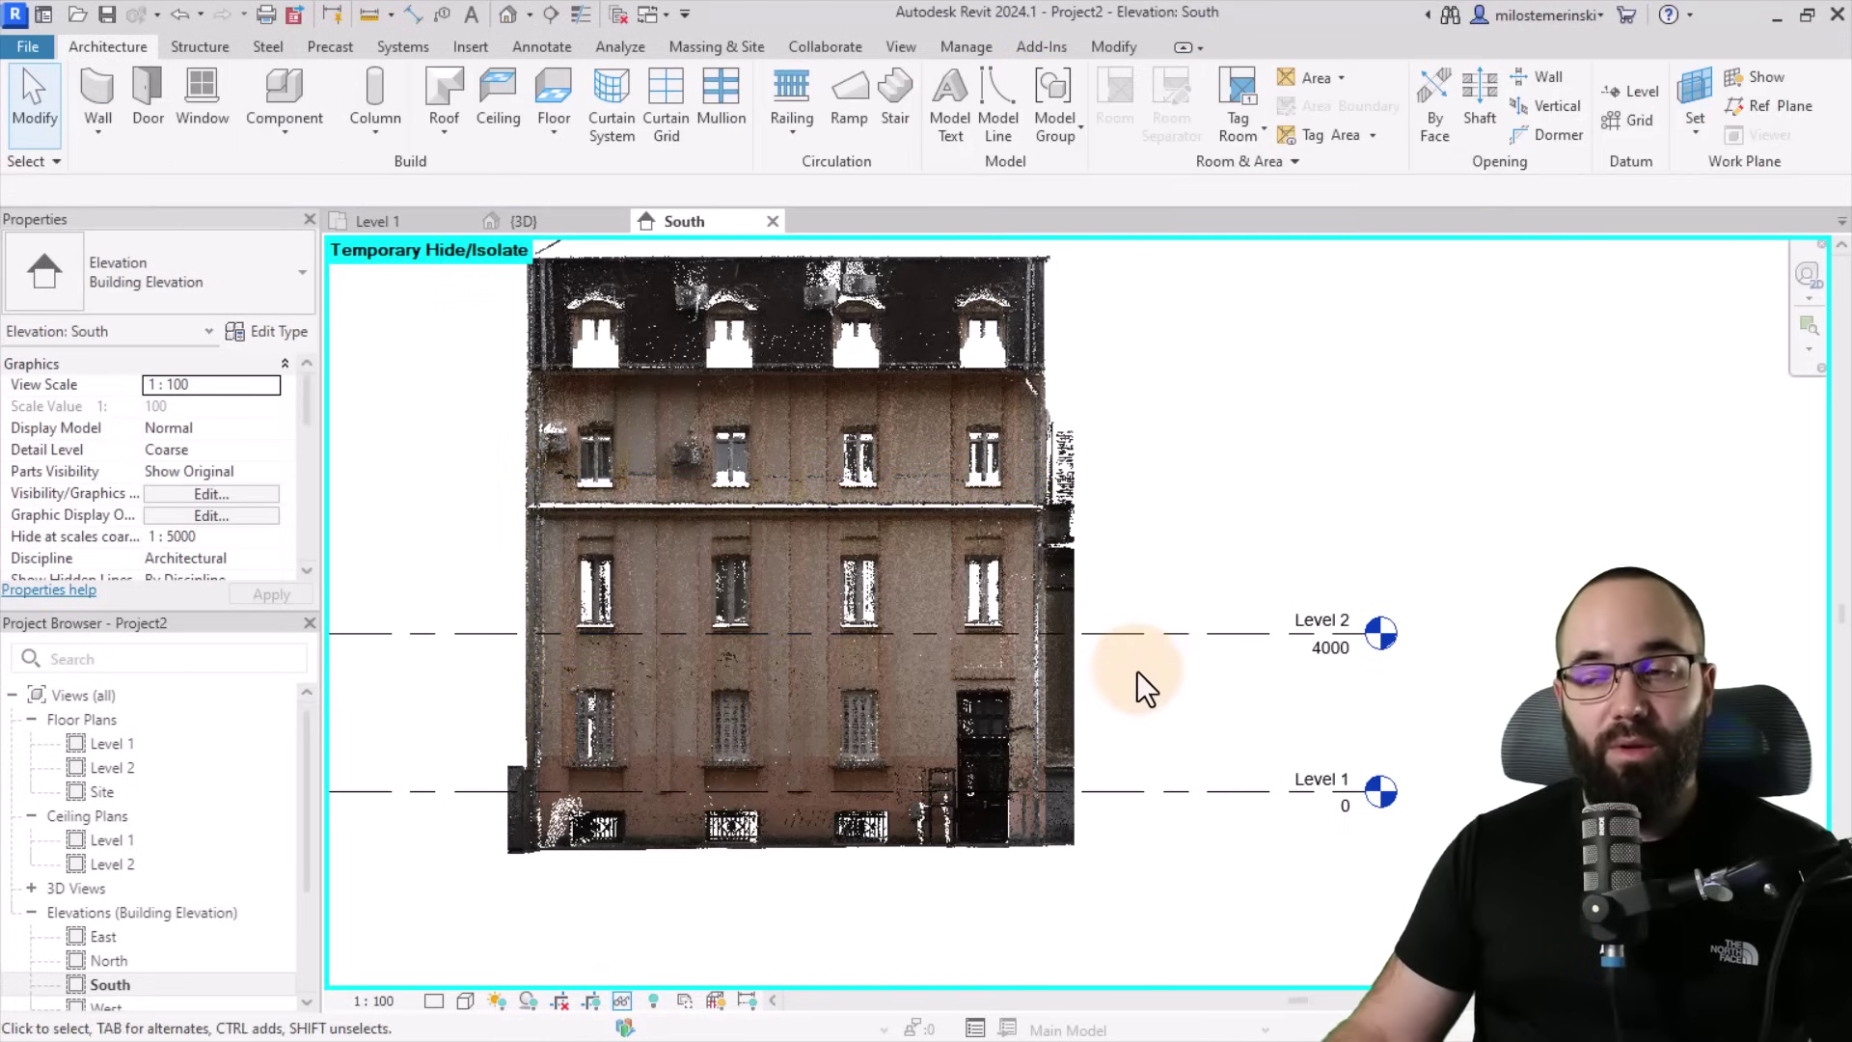
Drag Level 2 down from 4000 to 3196 to match the scan.
middle_click_drag(1136, 670, 961, 570)
scroll(961, 570, "up", 4)
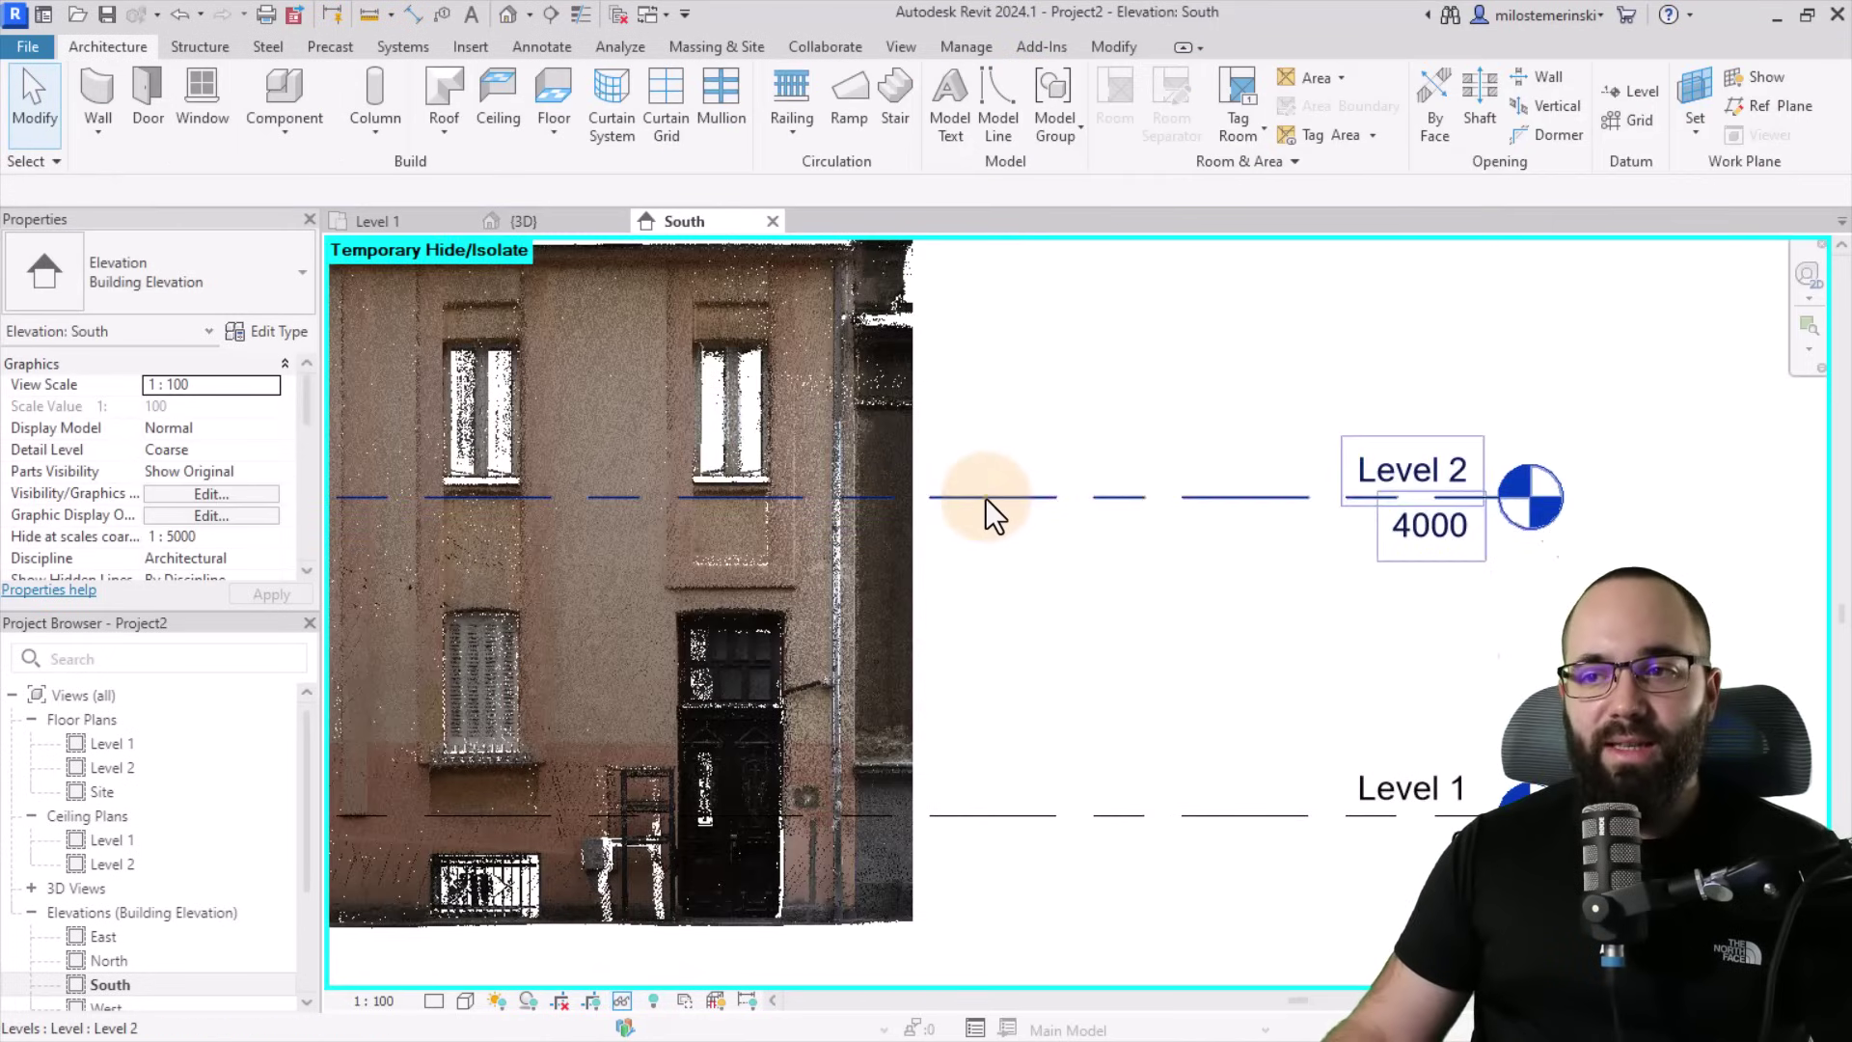
left_click_drag(986, 498, 984, 559)
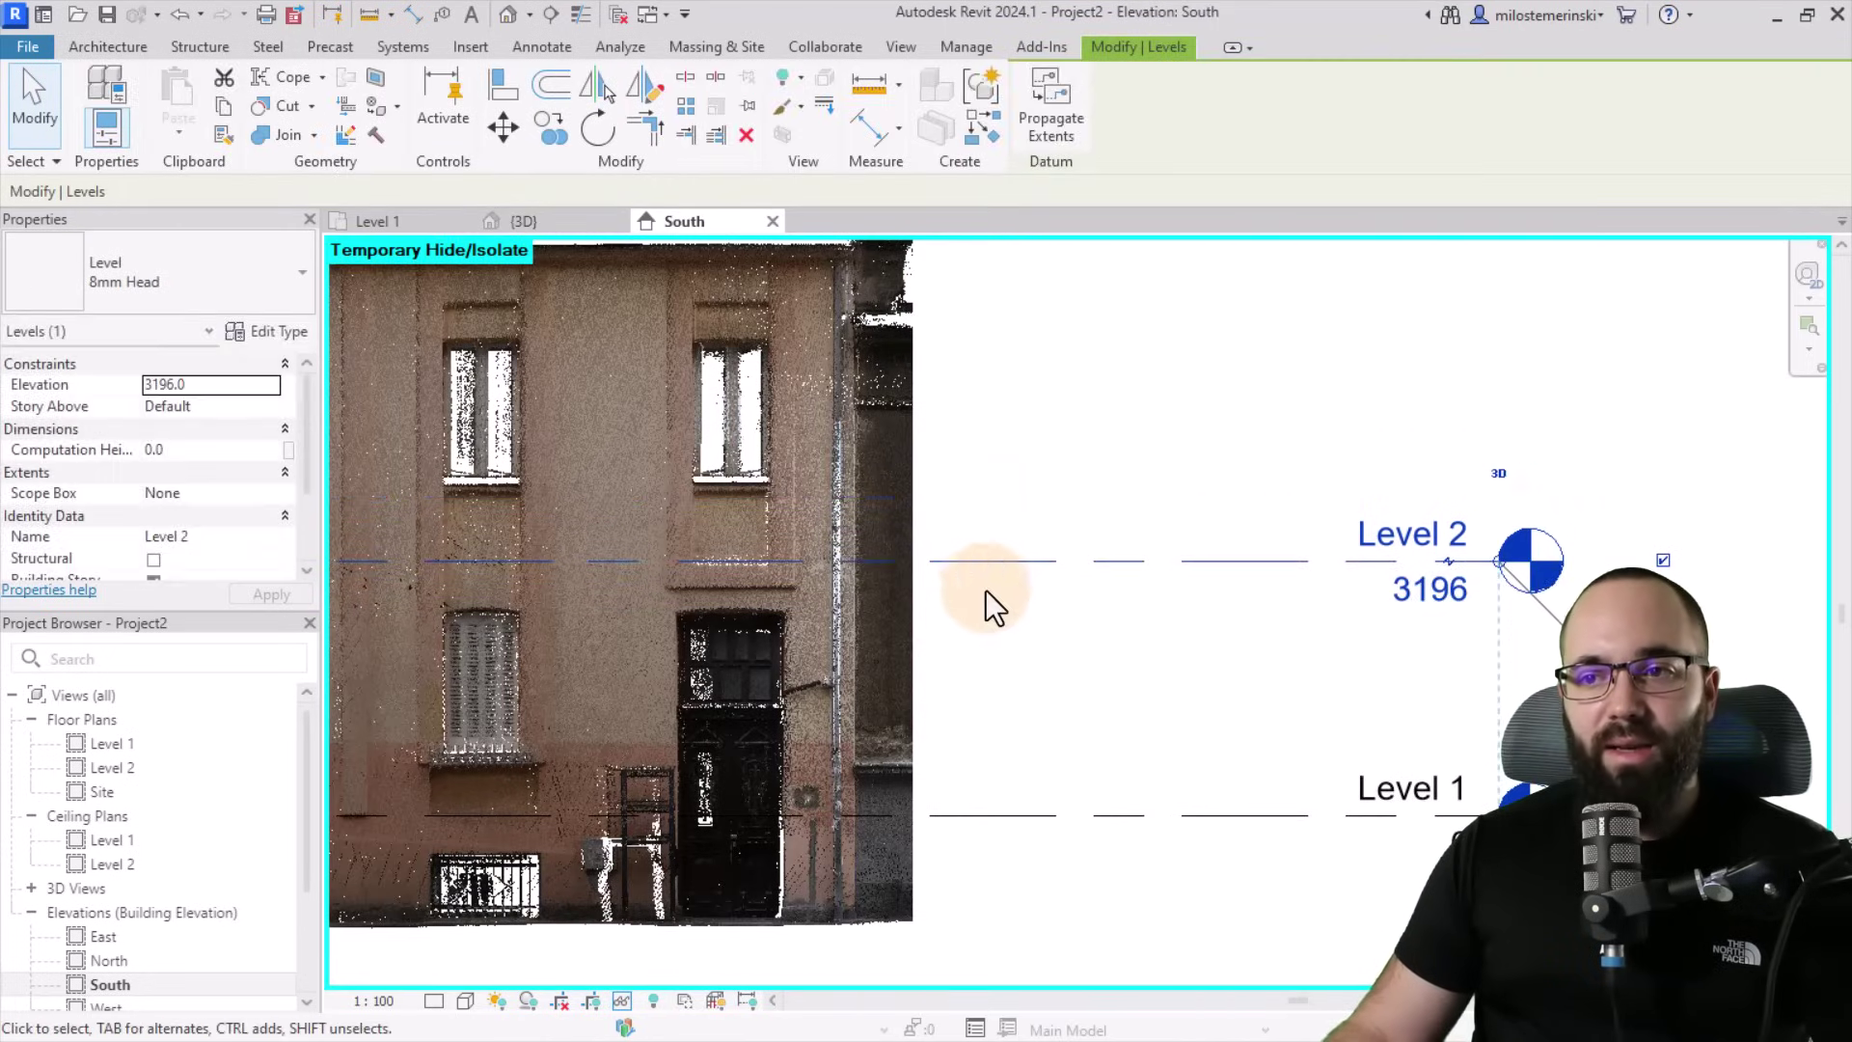
scroll(986, 594, "down", 2)
key("Escape")
middle_click_drag(1067, 525, 1214, 564)
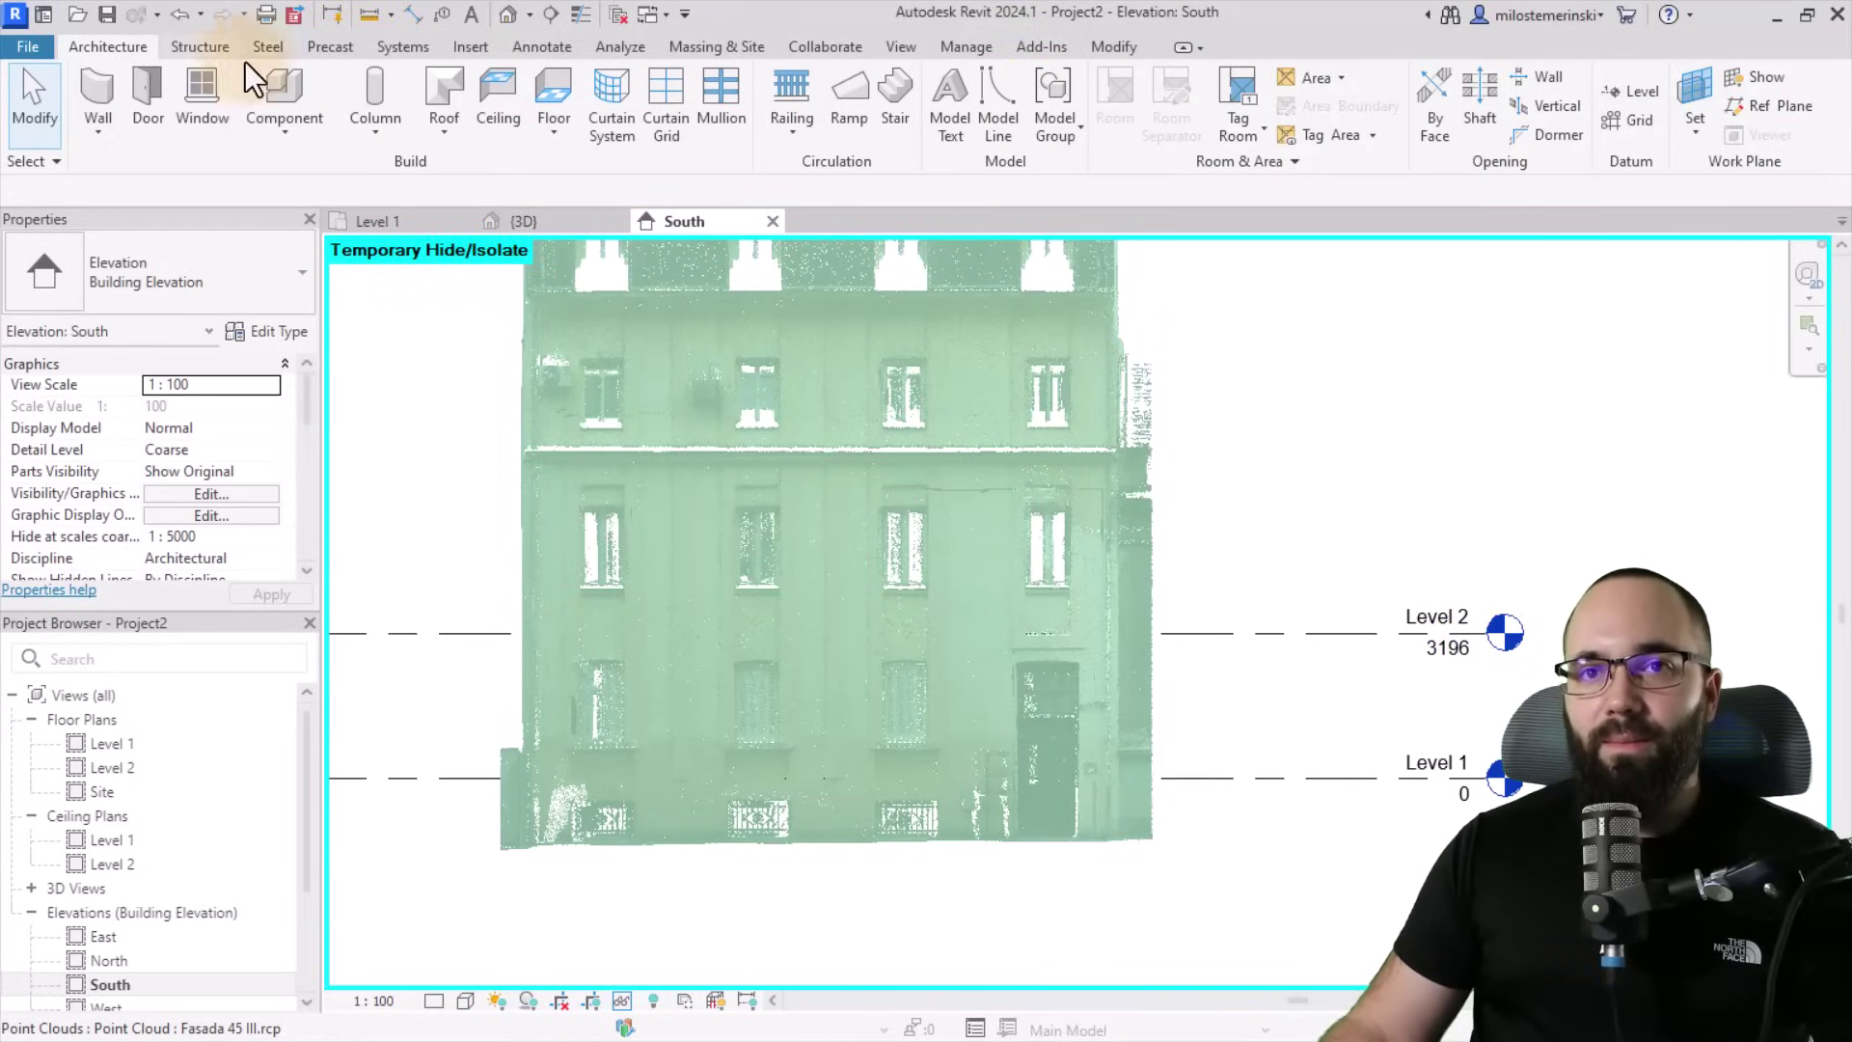
Add Levels 3, 4 and 5 across the facade at 6194, 9854 and 13566.
left_click(1630, 91)
middle_click_drag(479, 530, 564, 497)
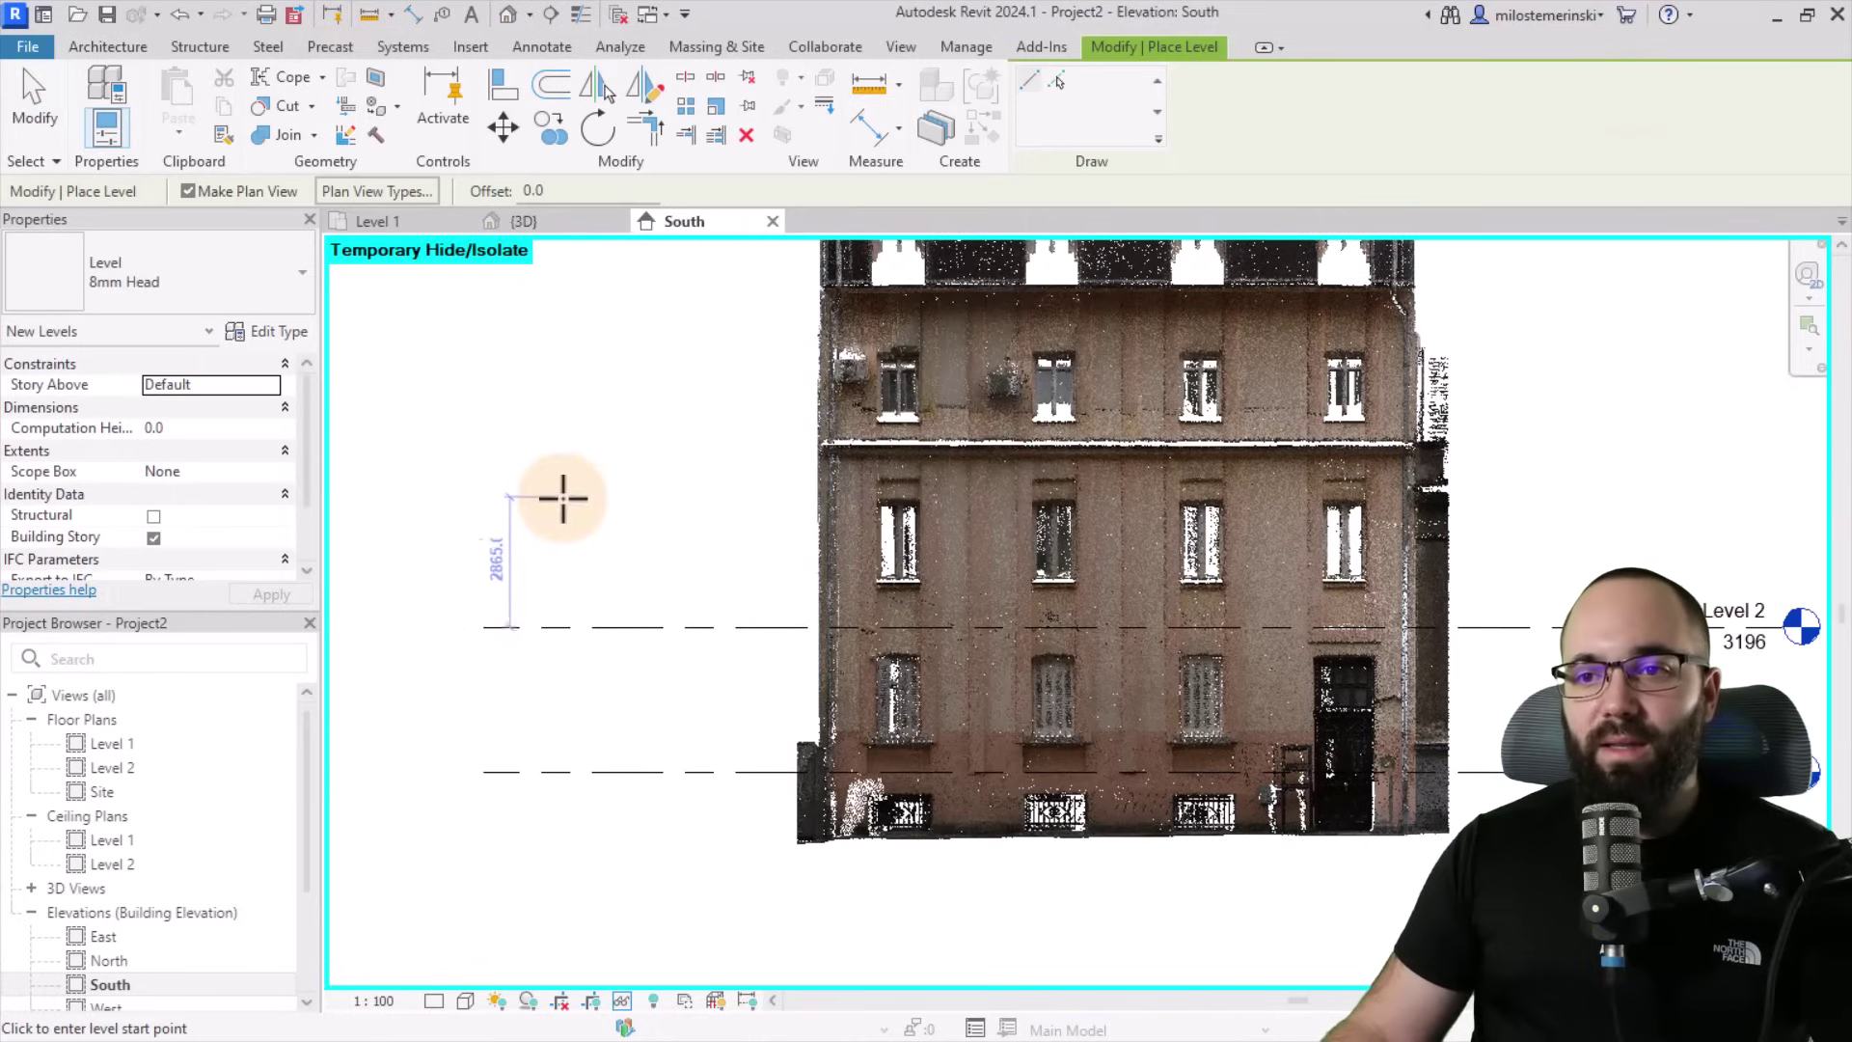
left_click(483, 490)
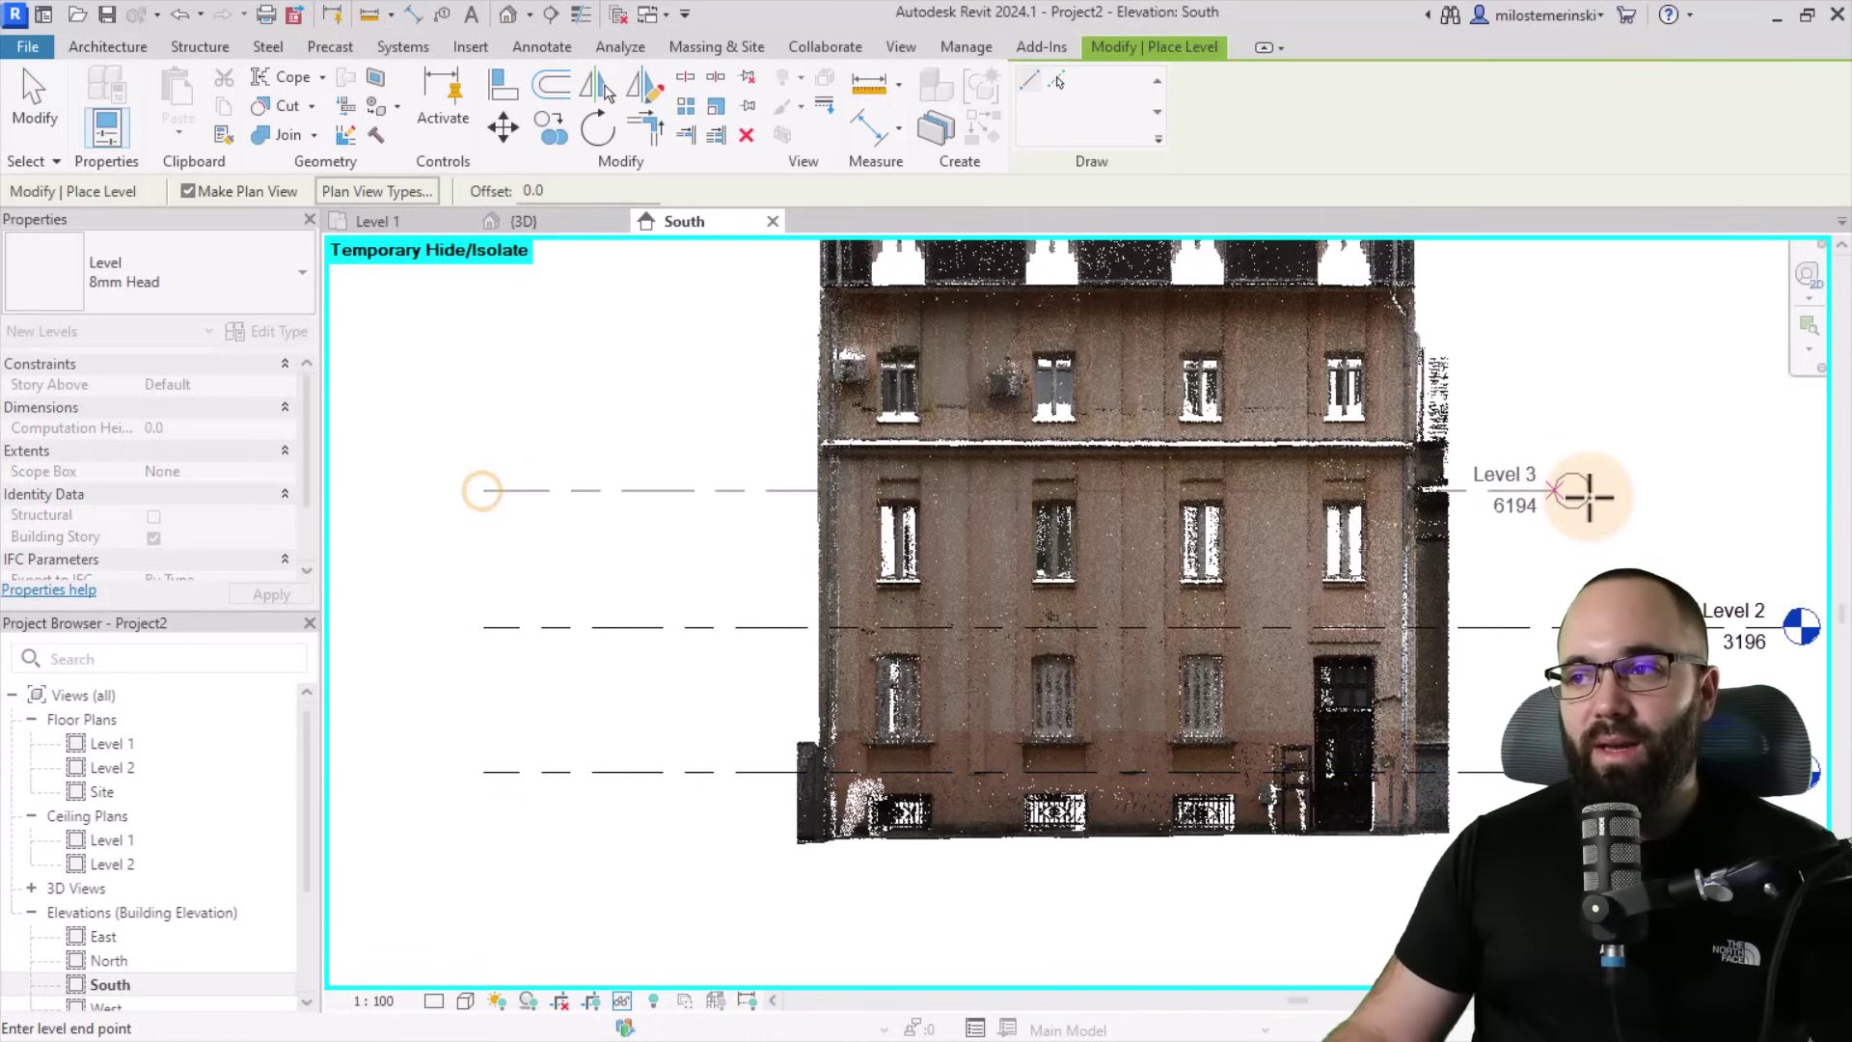
left_click(1781, 490)
middle_click_drag(541, 388, 537, 421)
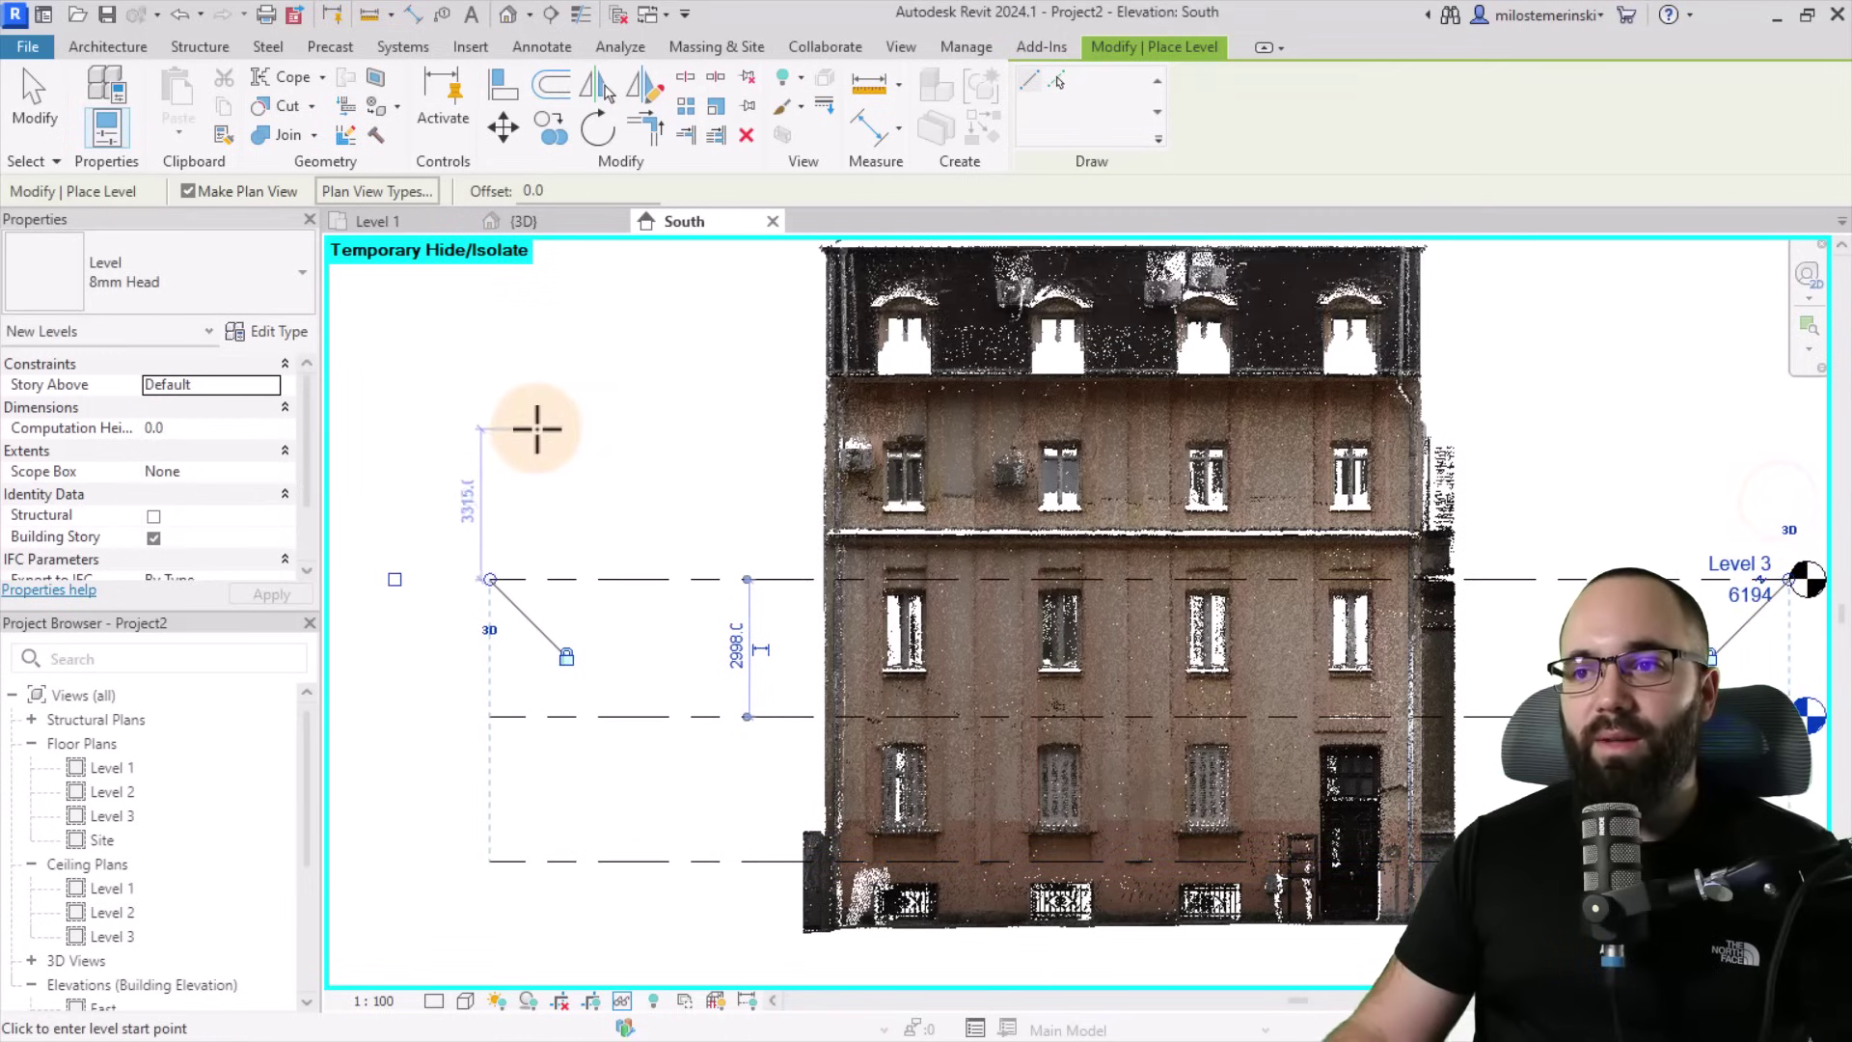
left_click(492, 413)
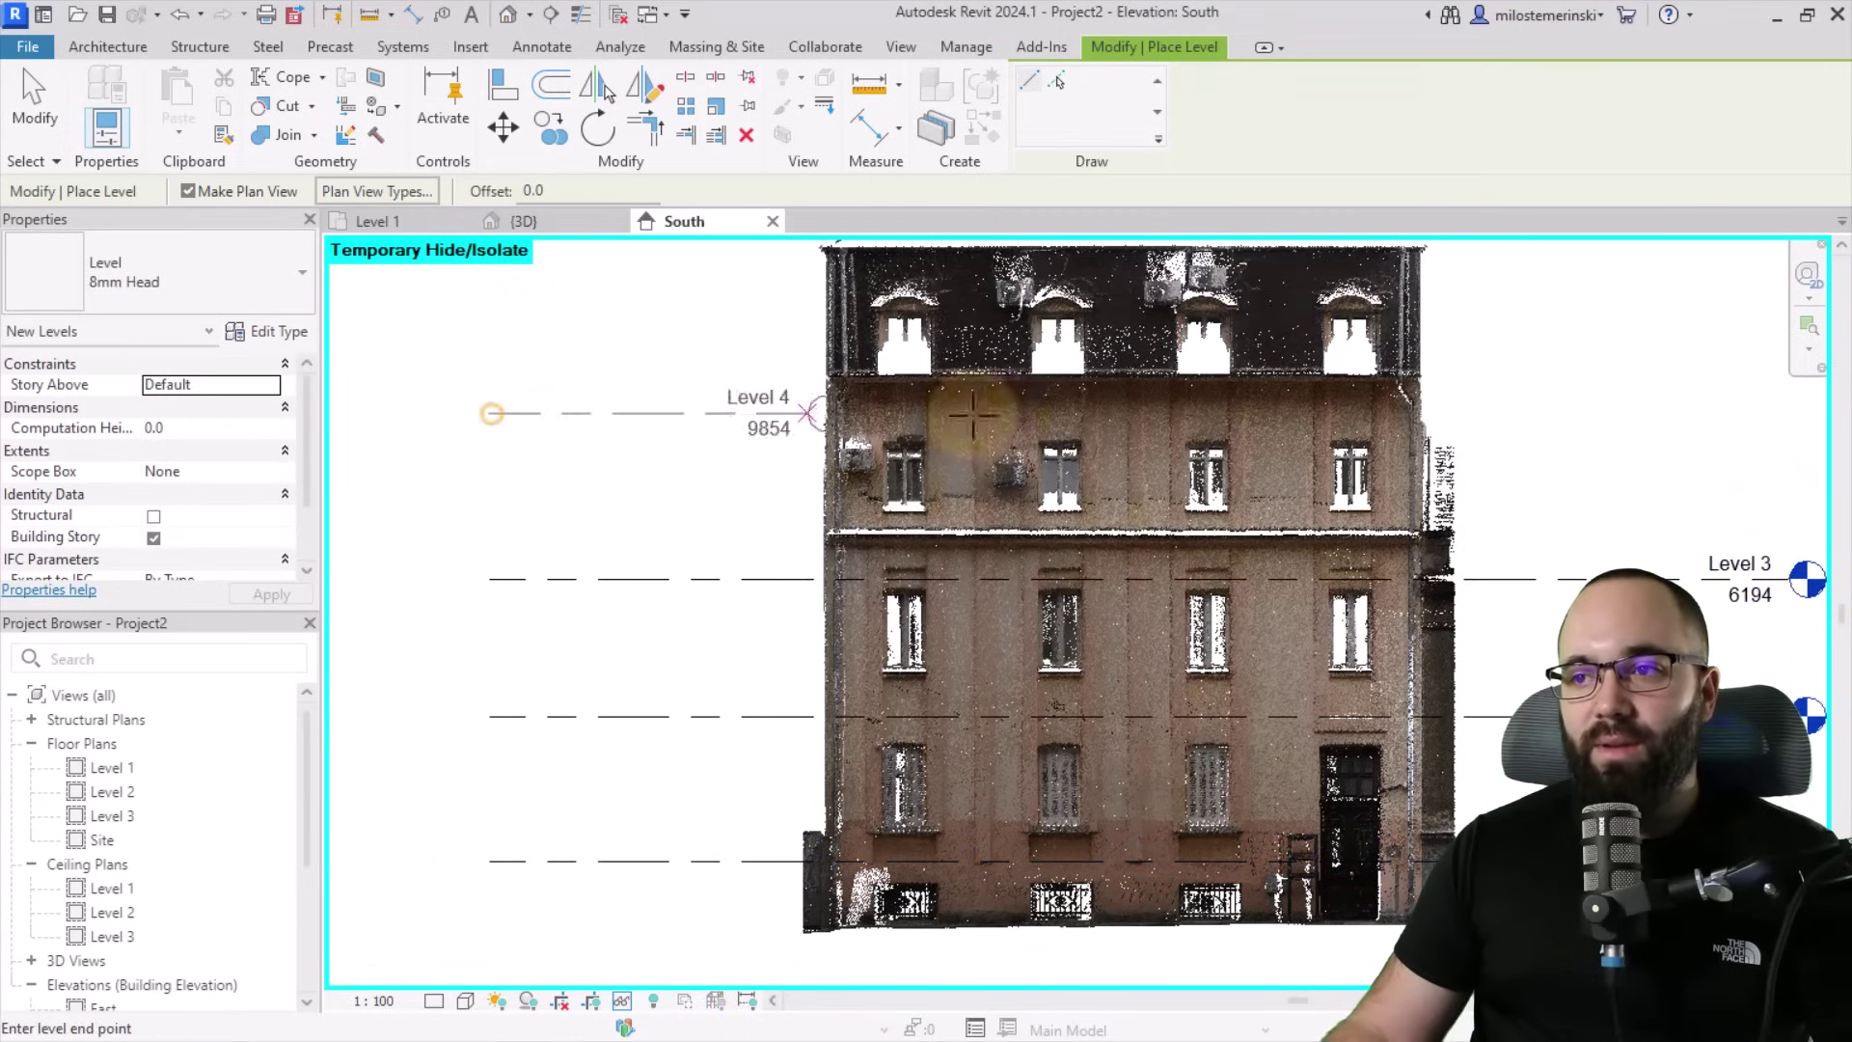
left_click(1772, 413)
middle_click_drag(748, 412, 758, 616)
left_click(493, 449)
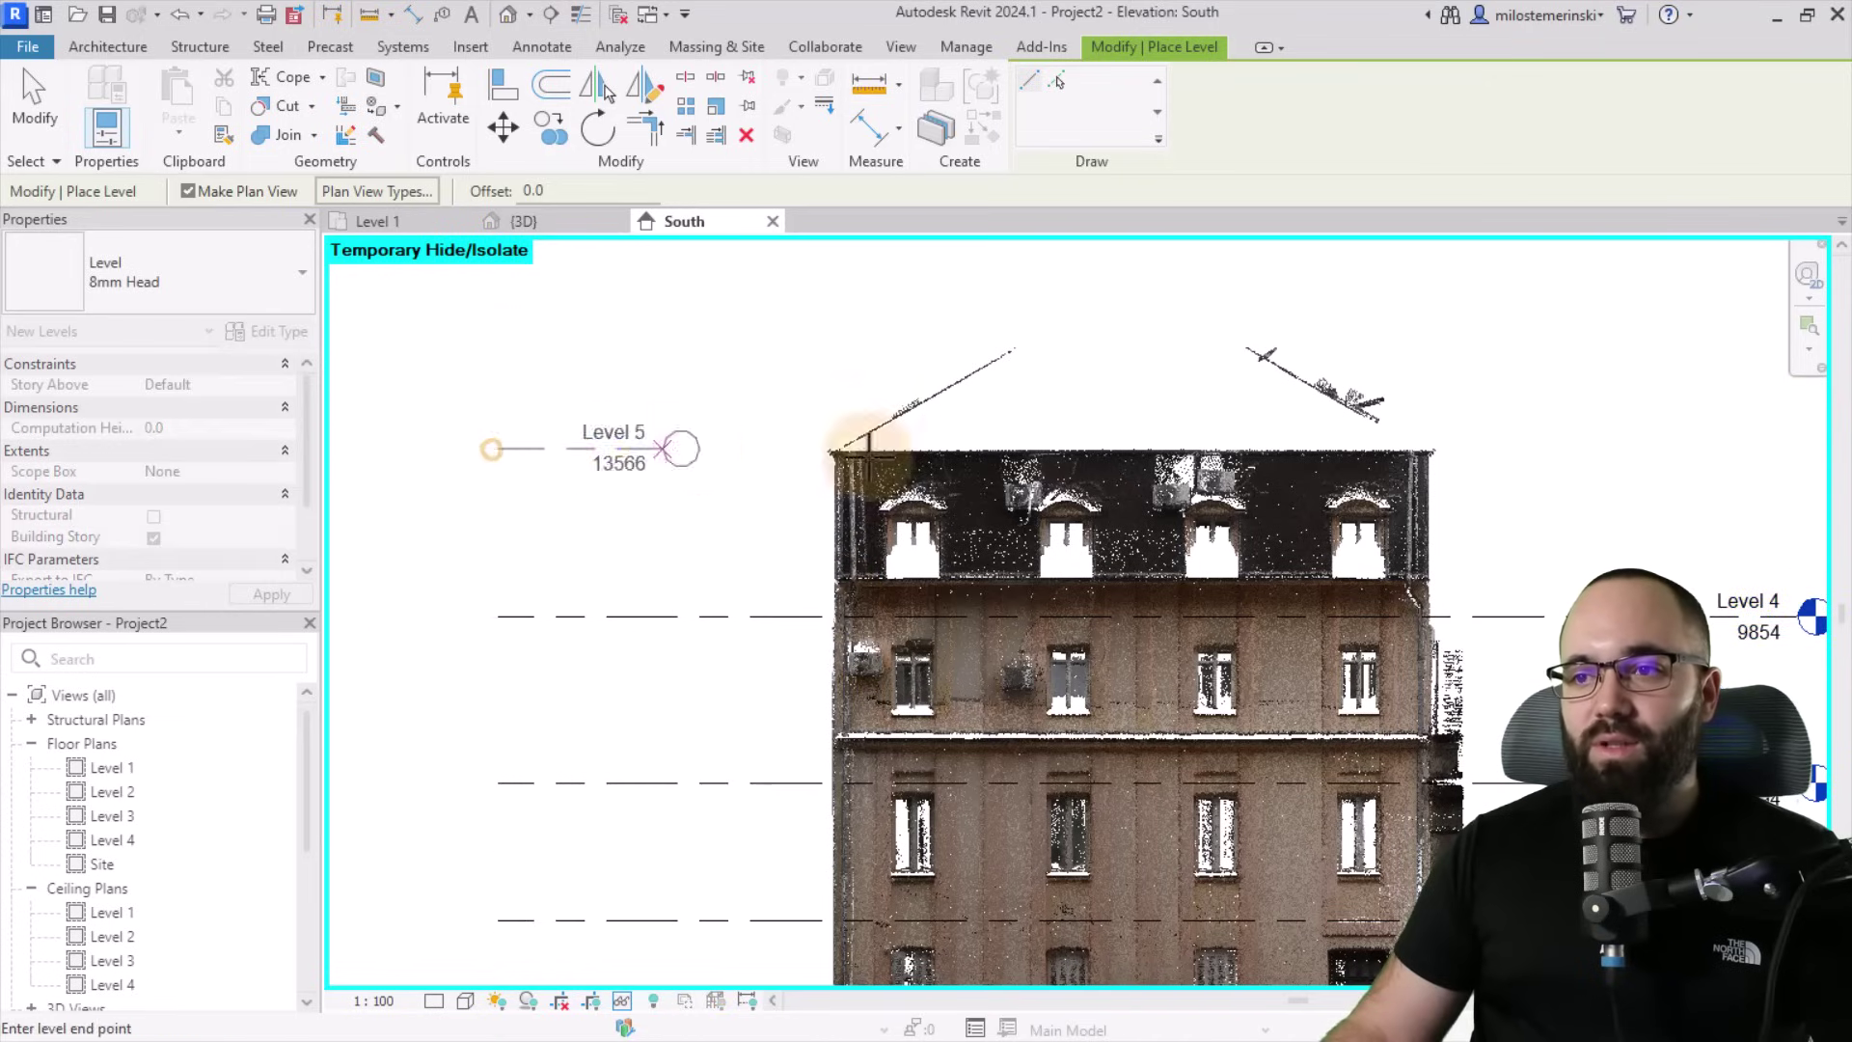
left_click(1796, 463)
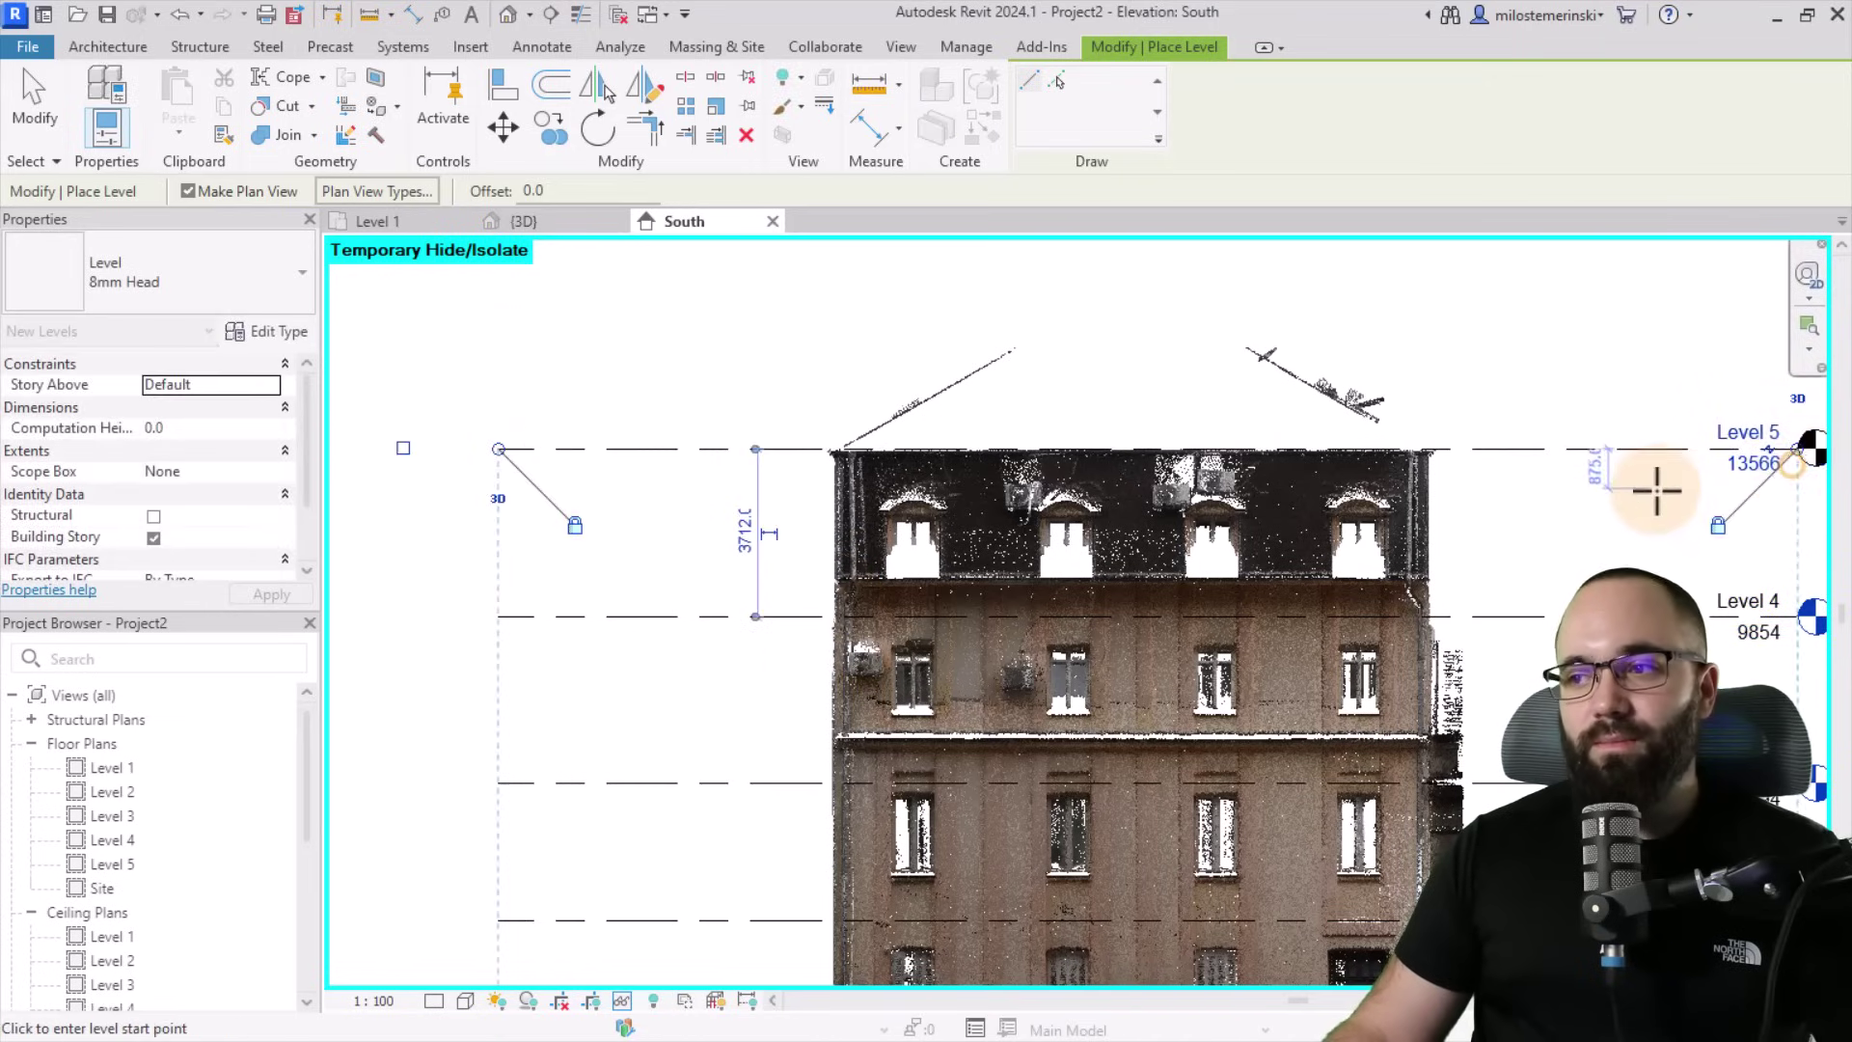
key("Escape")
key("Escape")
Nudge Level 5 down onto the roof edge at 13478.
middle_click_drag(1554, 567, 980, 512)
scroll(974, 496, "up", 1)
scroll(853, 433, "up", 2)
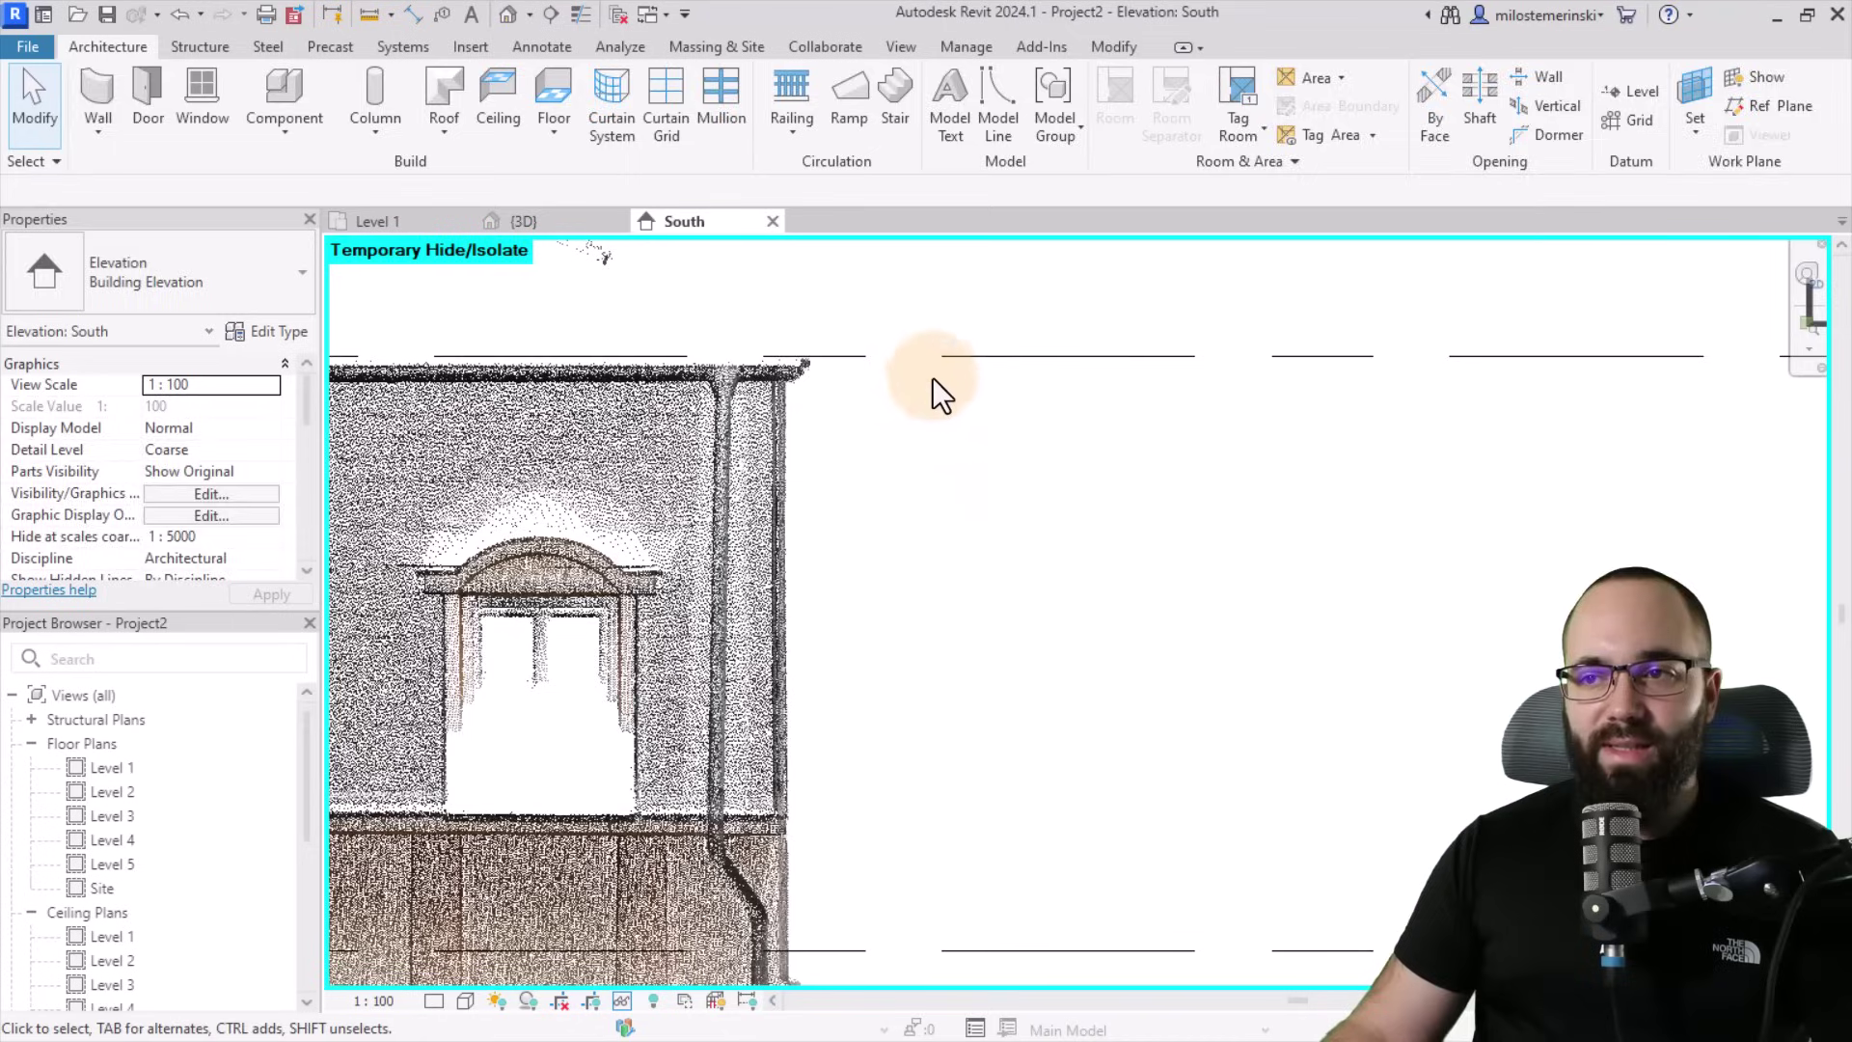
left_click(934, 372)
key("Down")
key("Down")
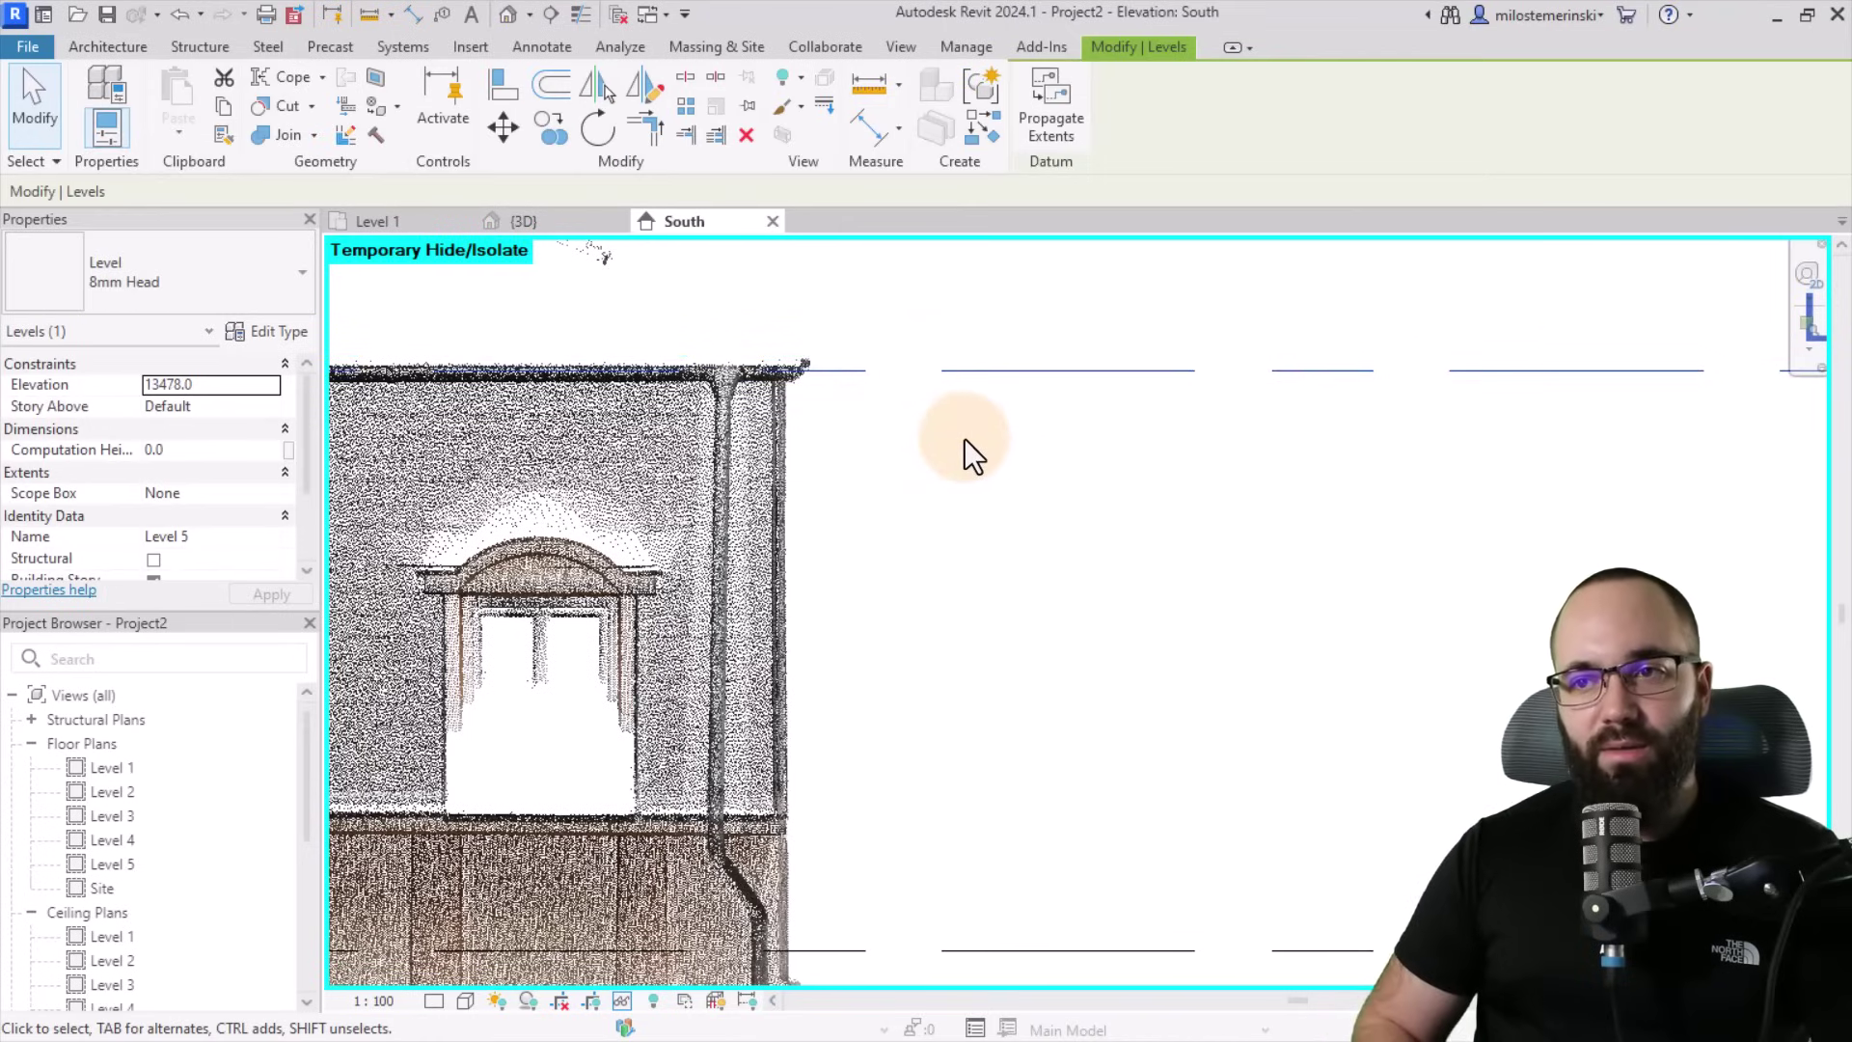
scroll(972, 452, "down", 3)
scroll(909, 579, "up", 3)
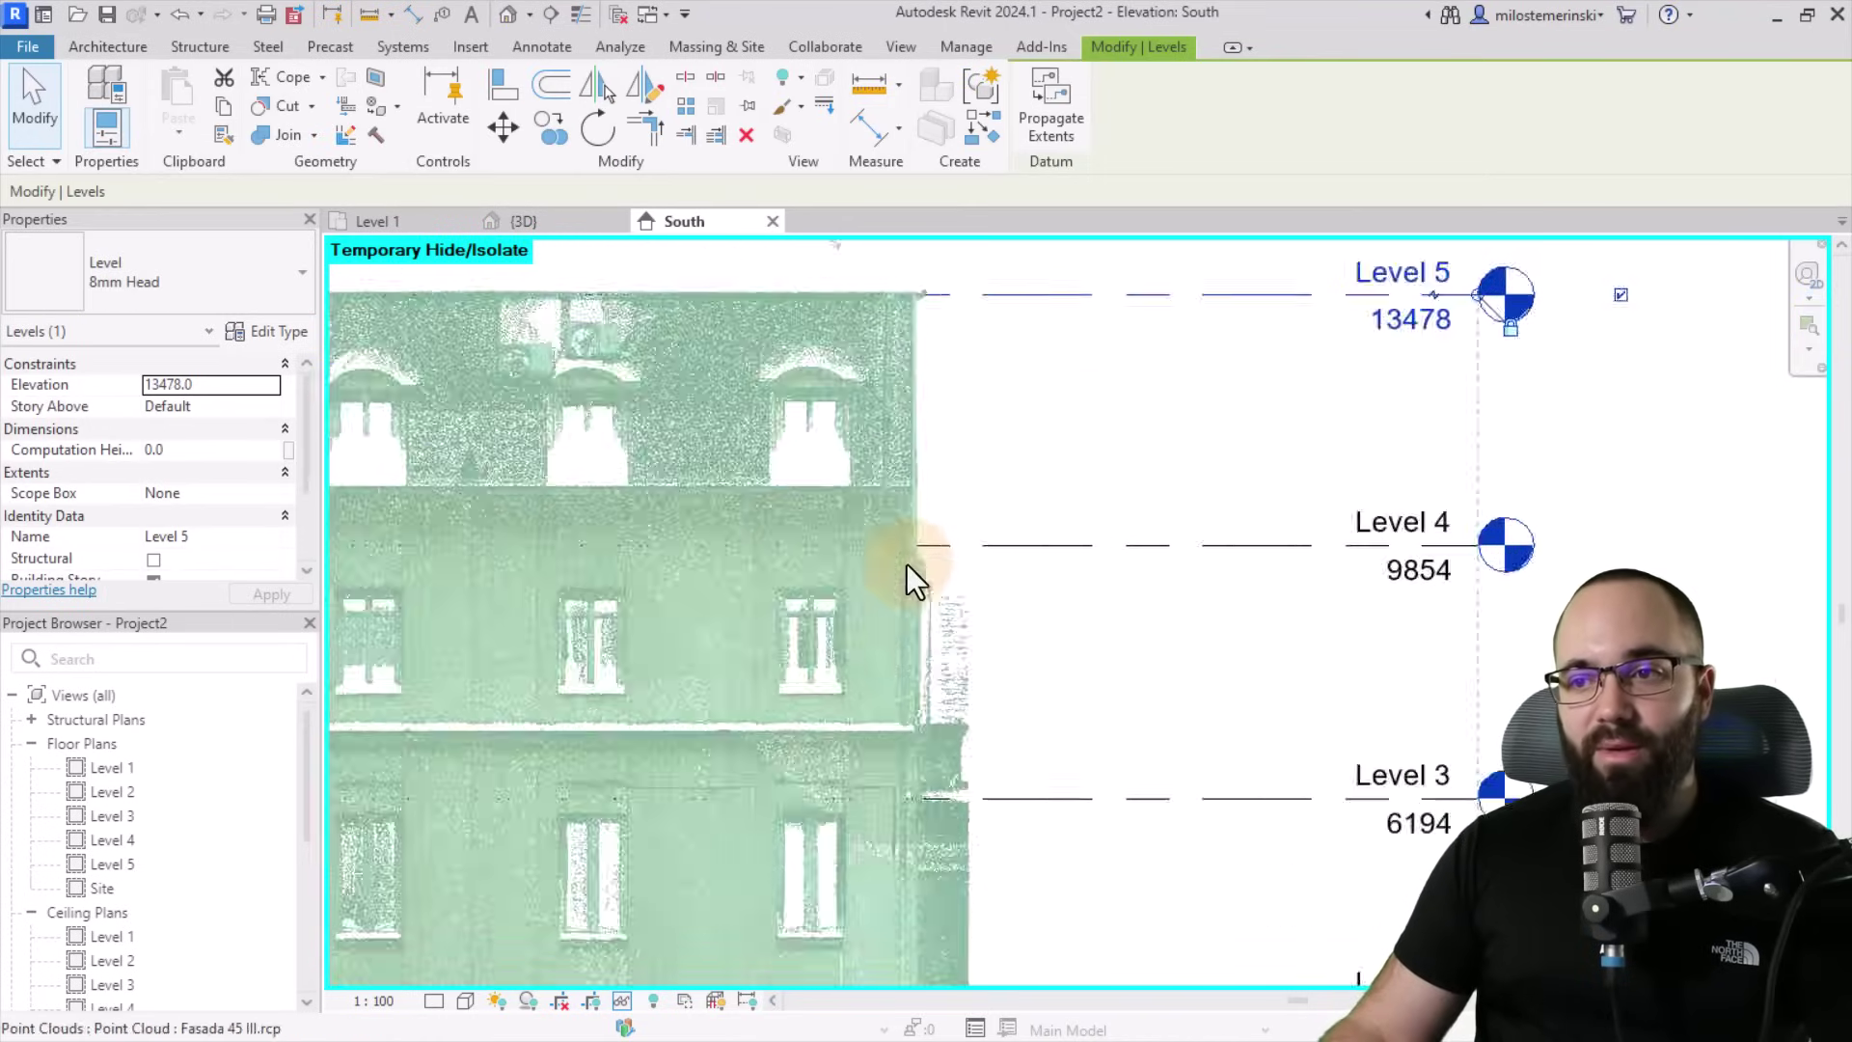
scroll(1109, 617, "down", 1)
Nudge Level 3 up to 6414 and check Level 4's height of 9854.
left_click(1107, 692)
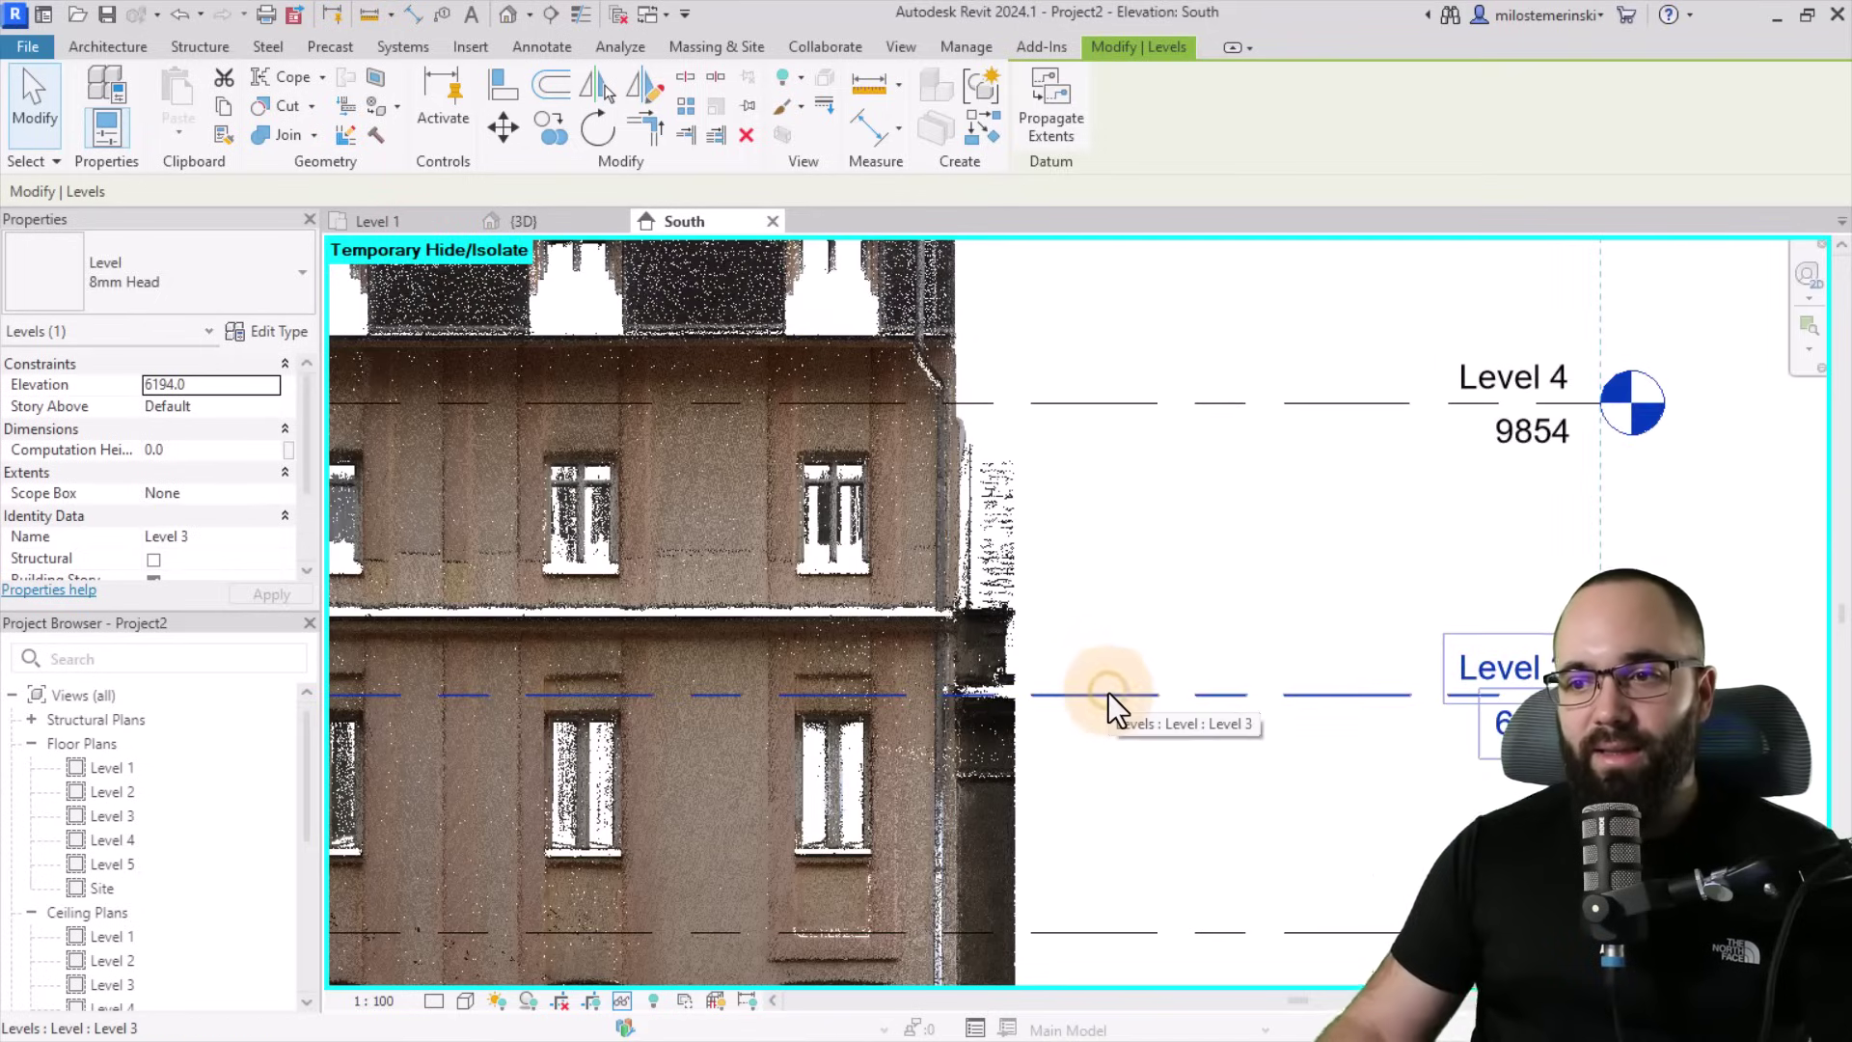
key("Up")
key("Up")
key("Up")
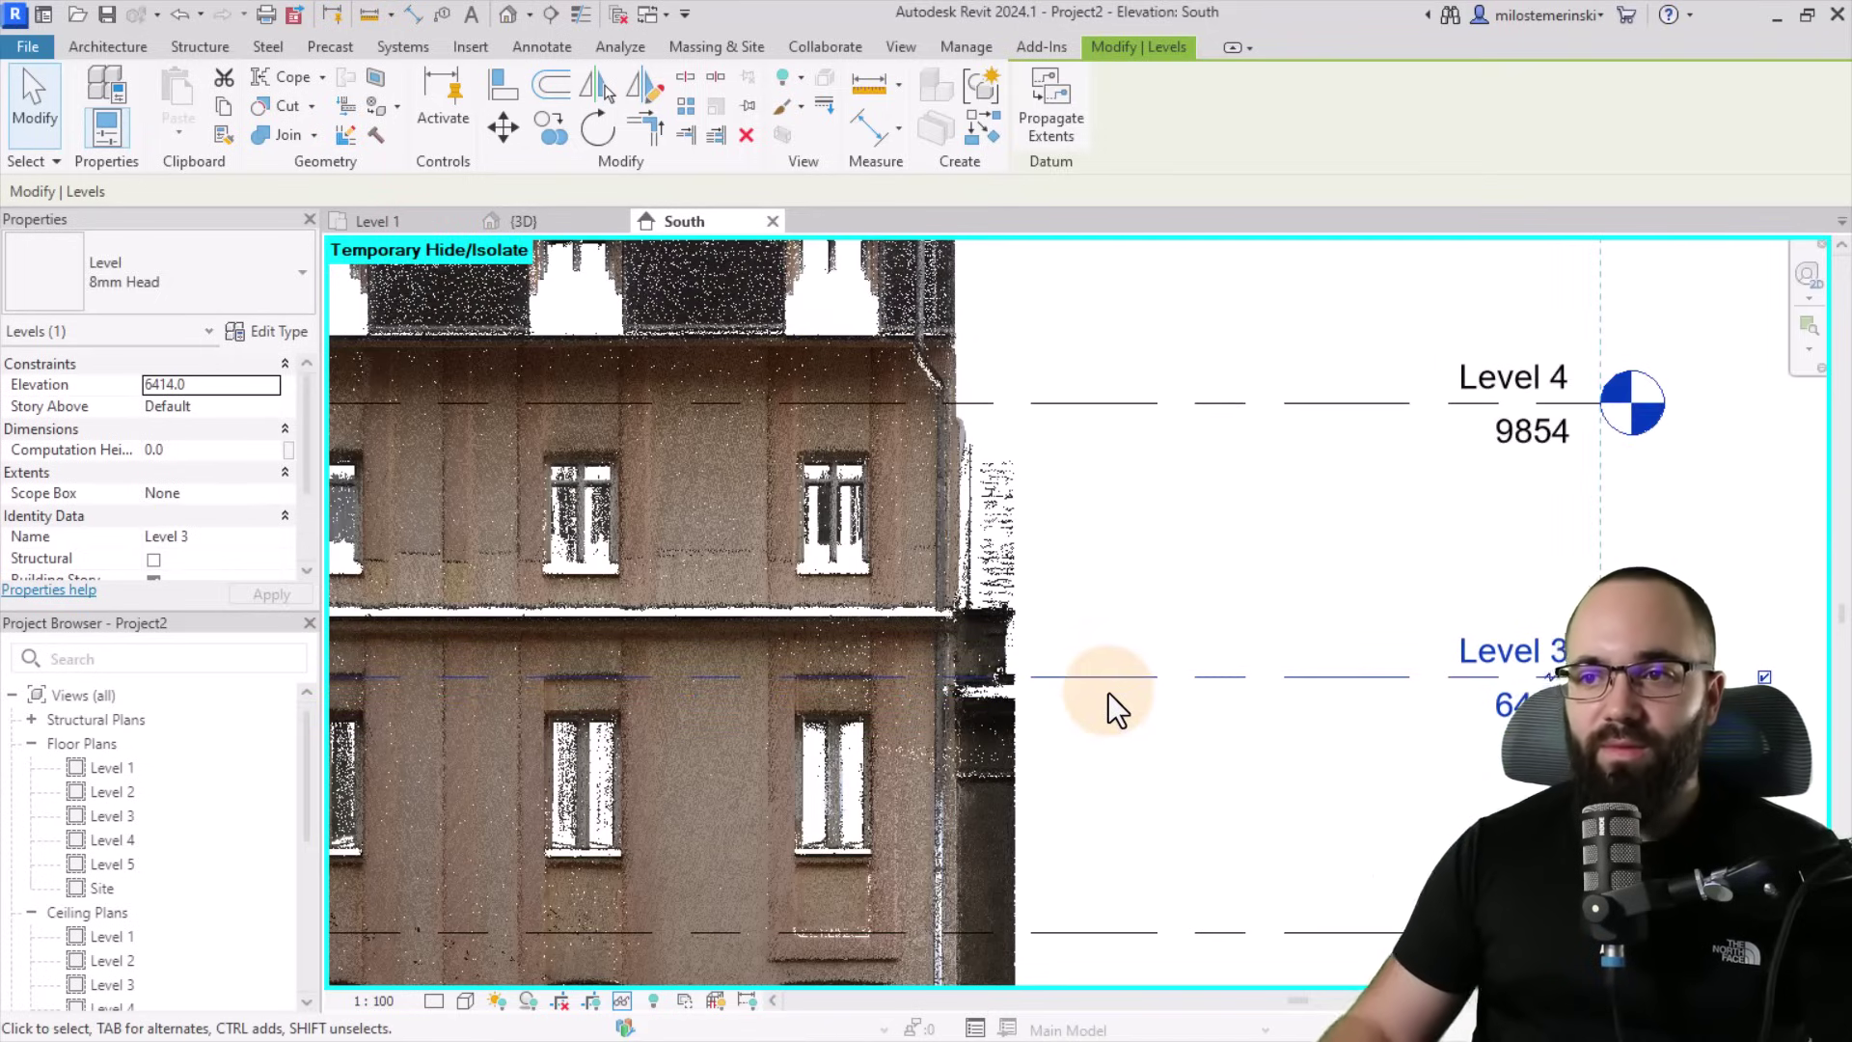
left_click(1103, 465)
left_click(1102, 409)
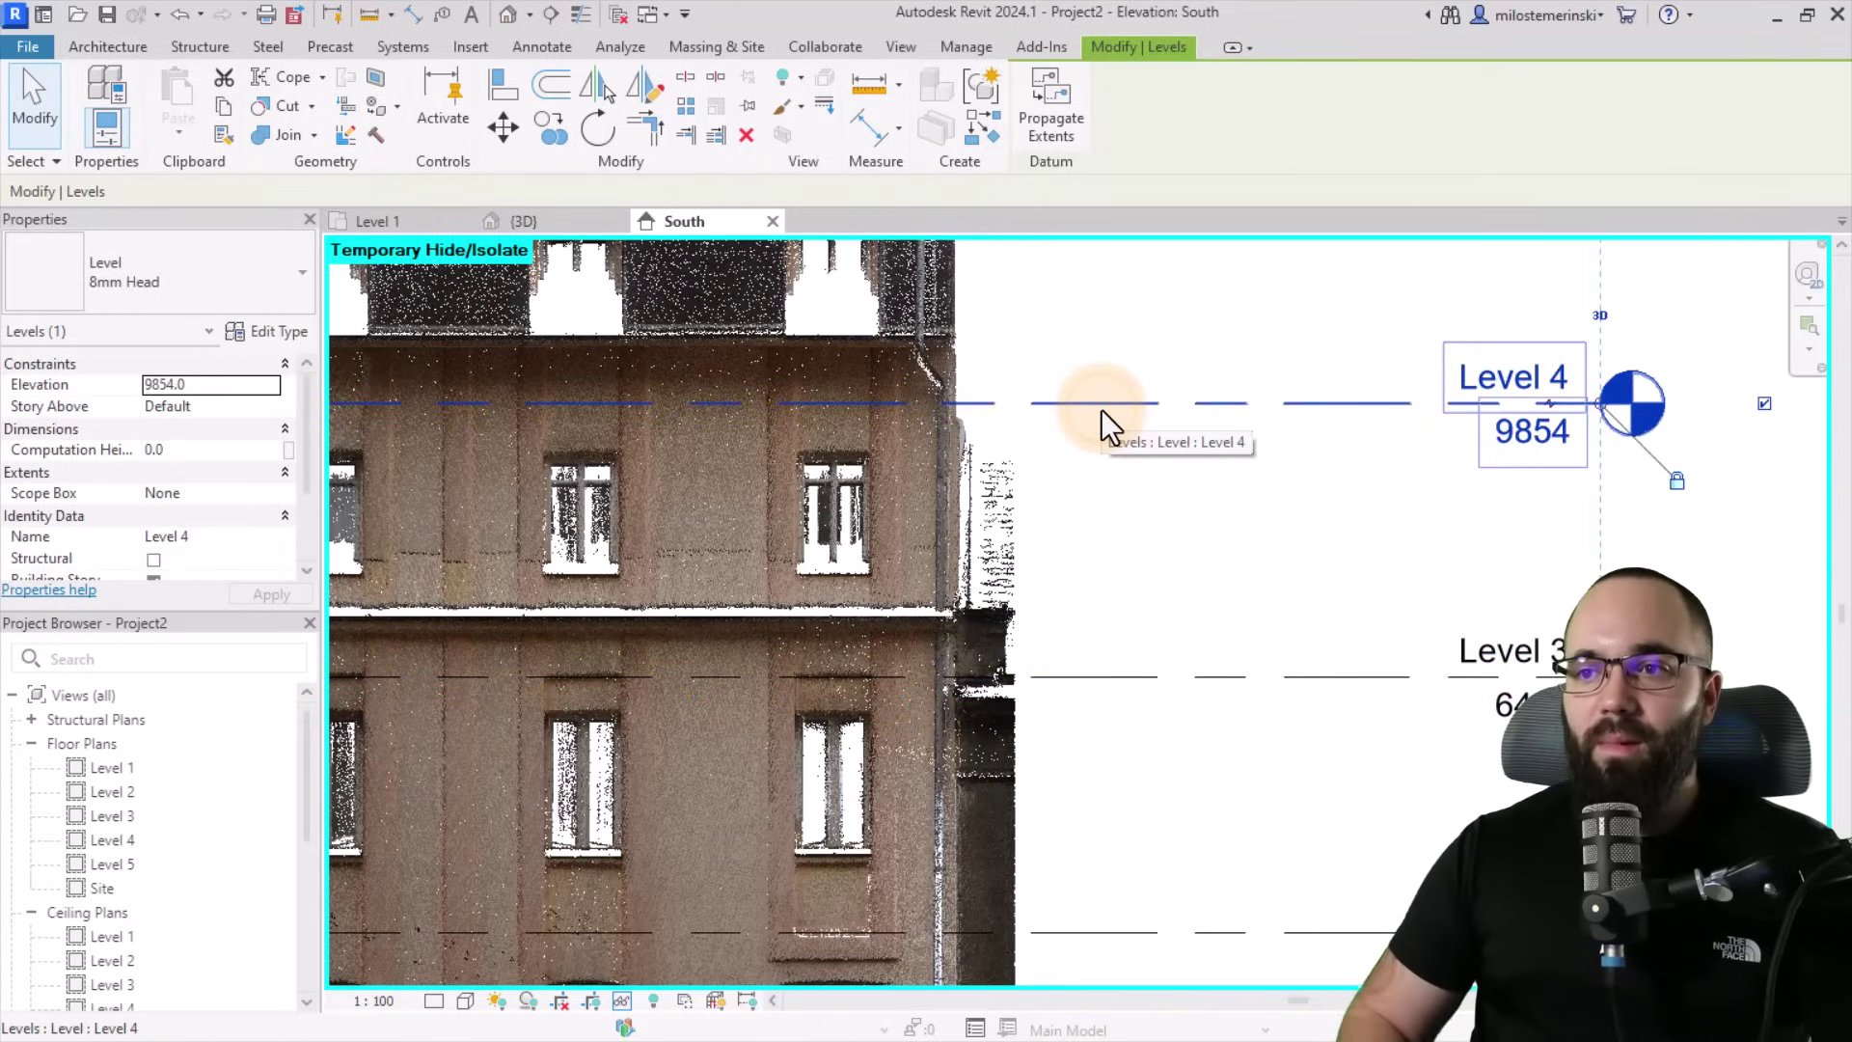
scroll(1108, 417, "down", 2)
middle_click_drag(1179, 564, 996, 640)
scroll(992, 527, "down", 1)
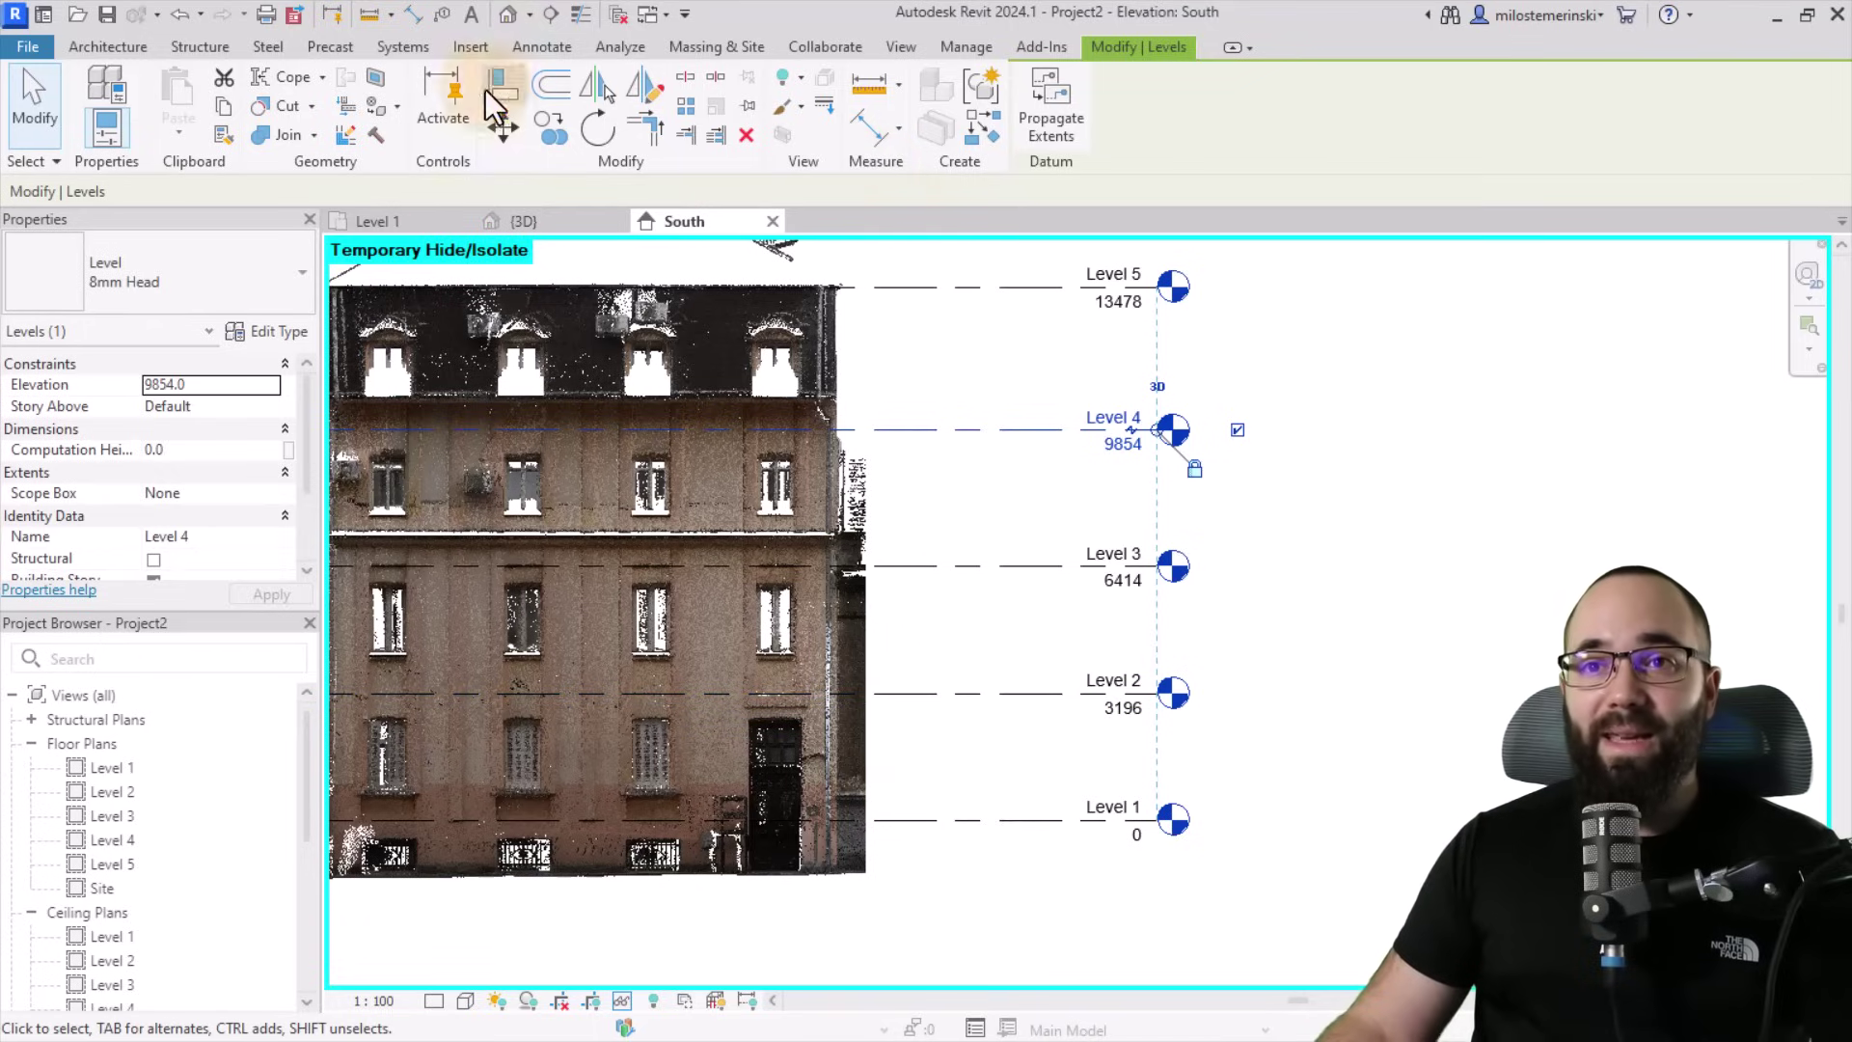
Place an aligned dimension chain across Levels 1–4 and set it to EQ.
left_click(409, 14)
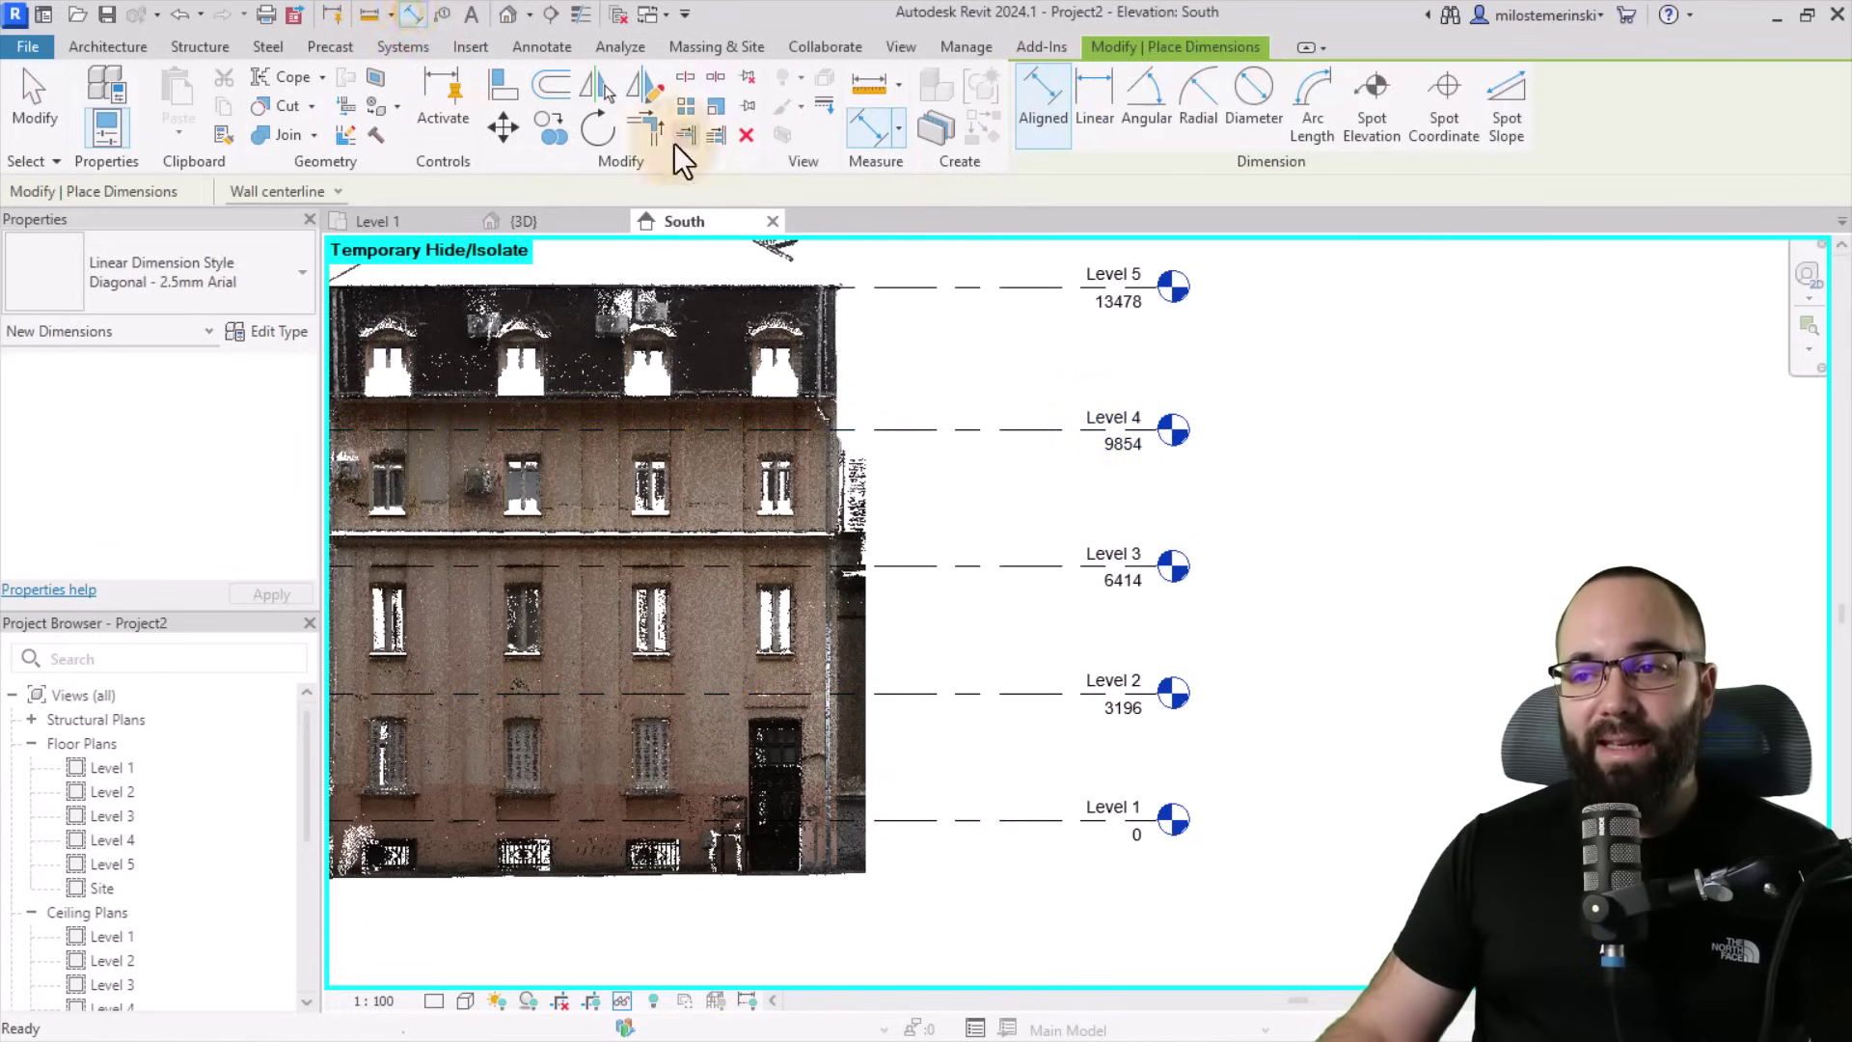
left_click(984, 819)
key("Escape")
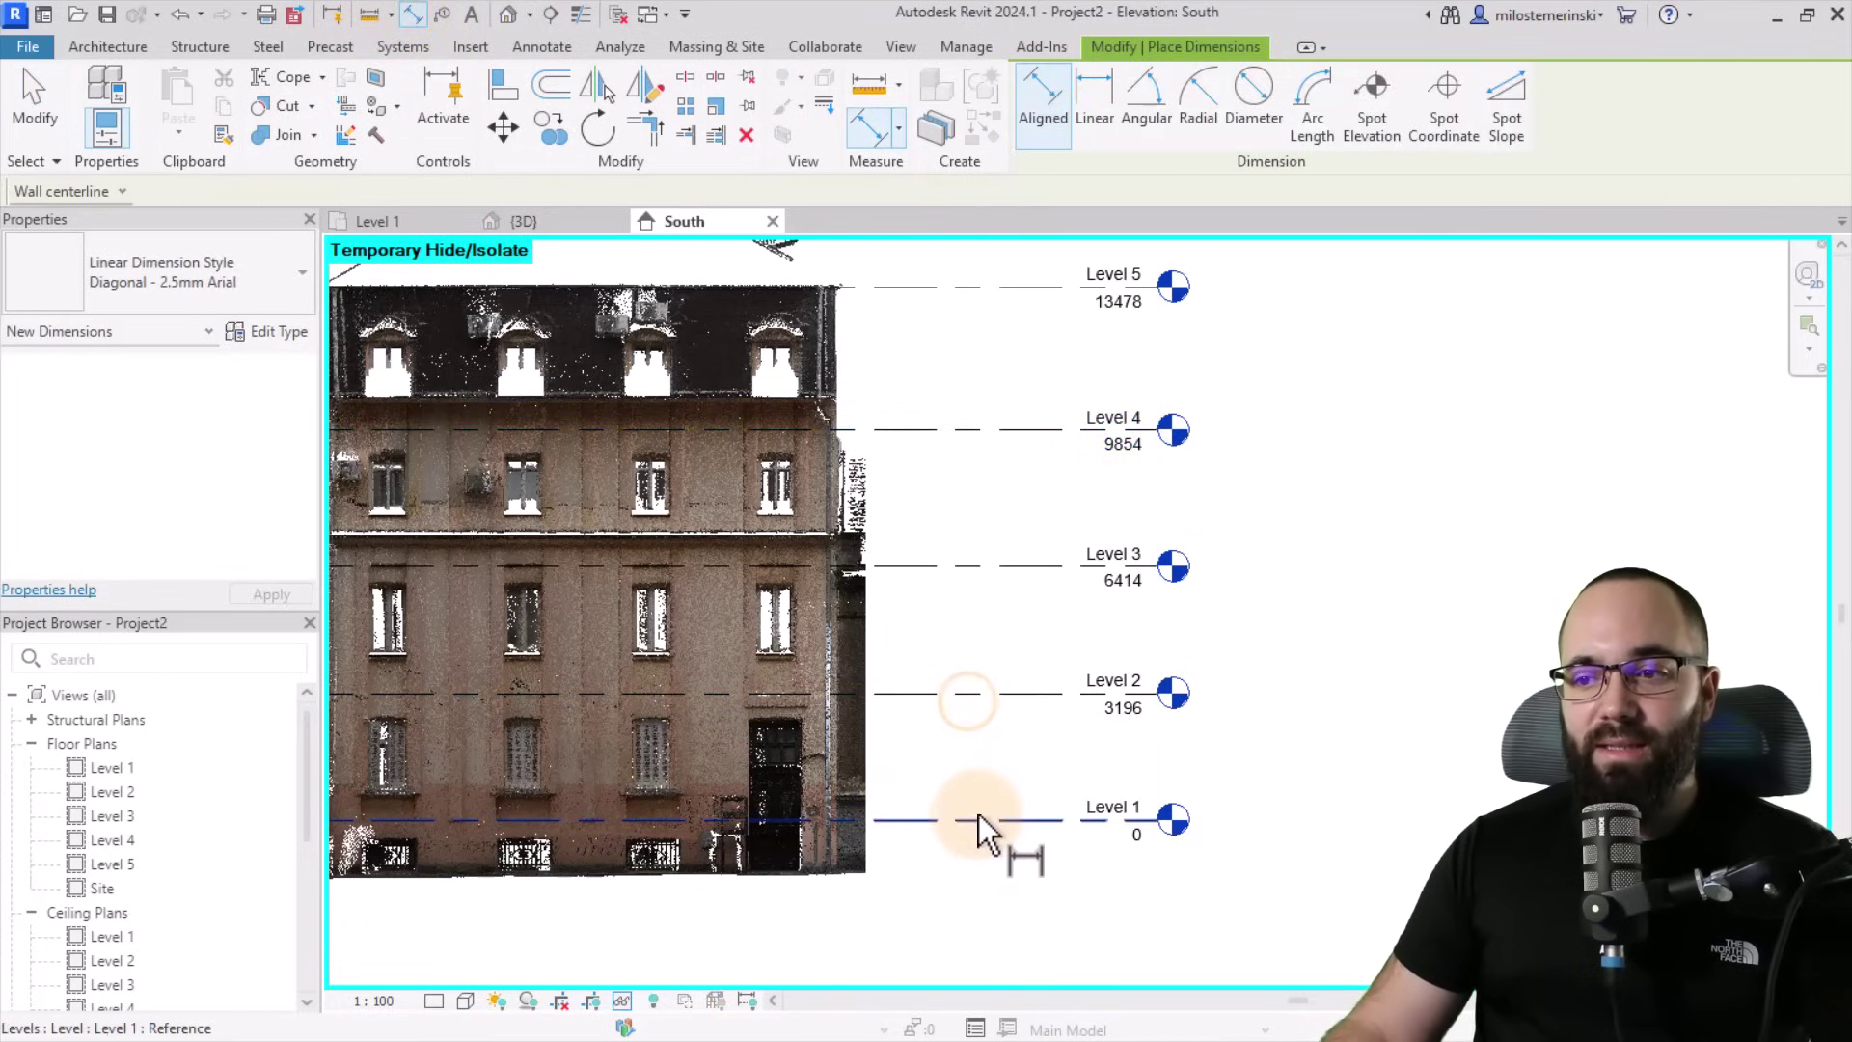
left_click(978, 813)
left_click(963, 695)
left_click(949, 567)
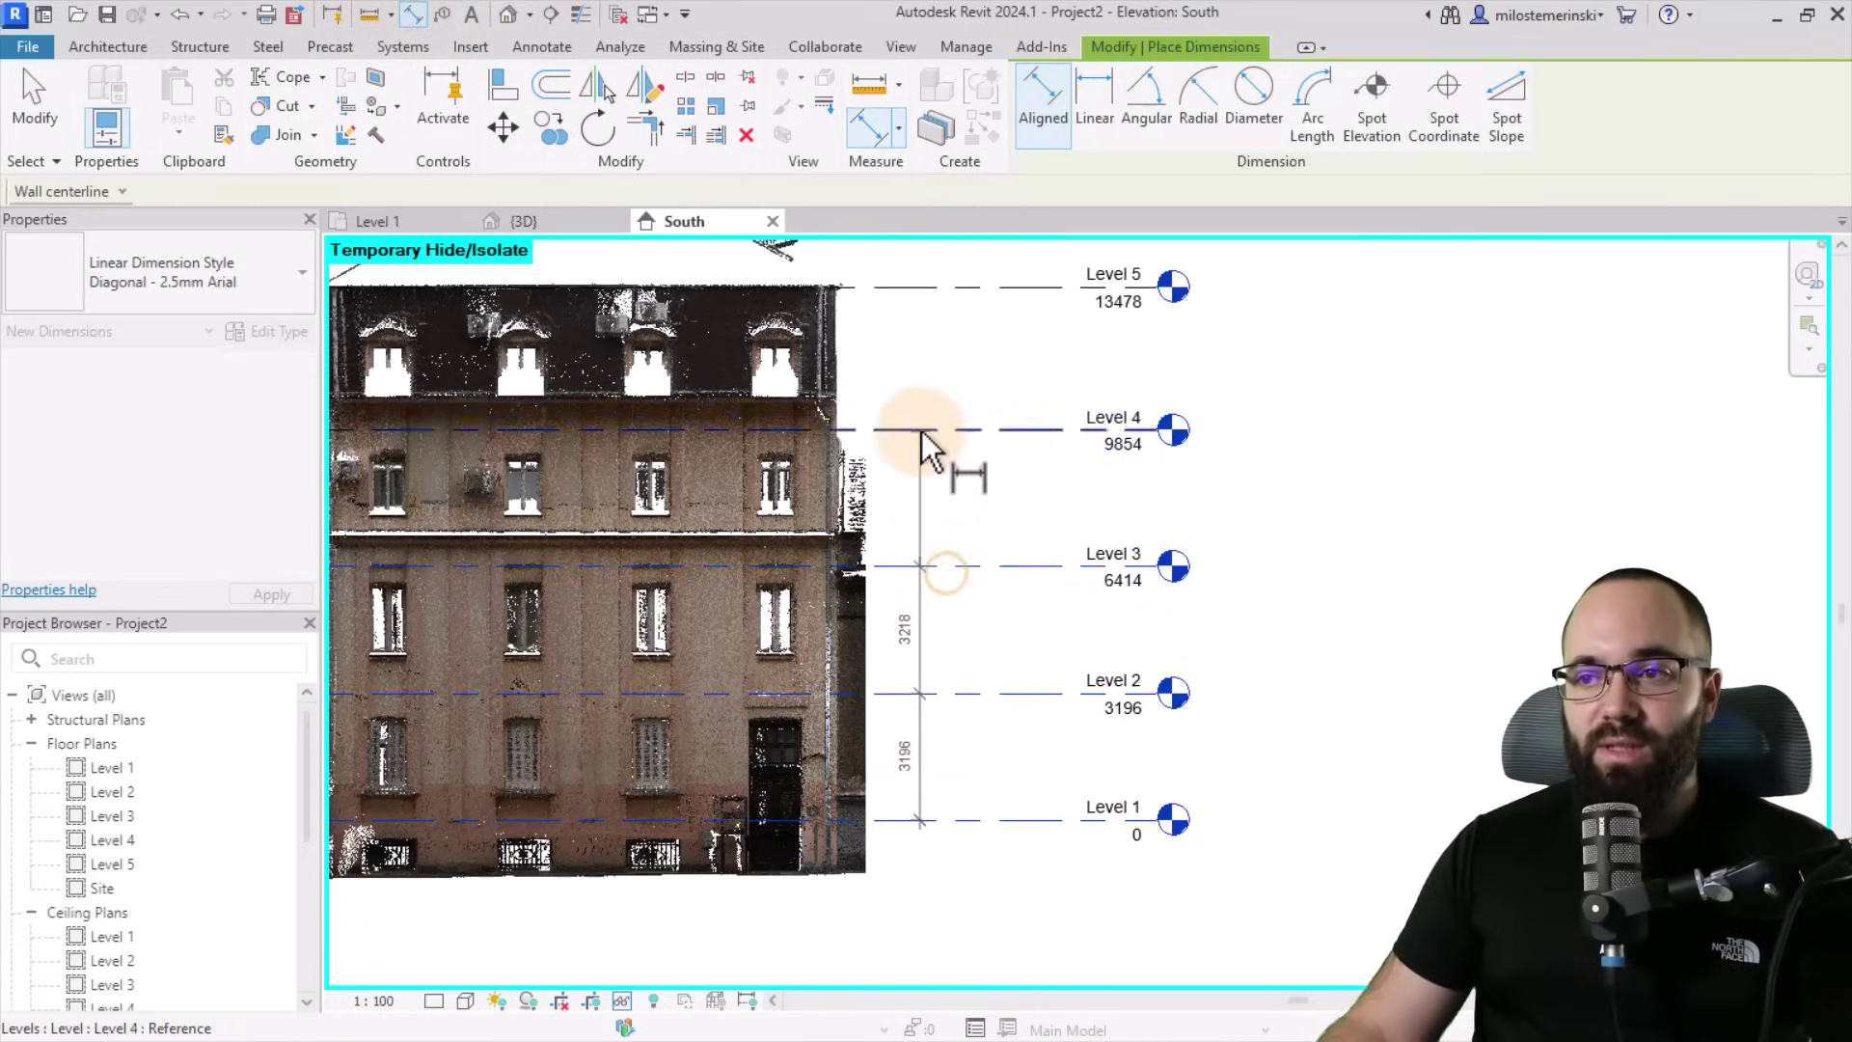
left_click(919, 430)
left_click(1298, 386)
left_click(1344, 624)
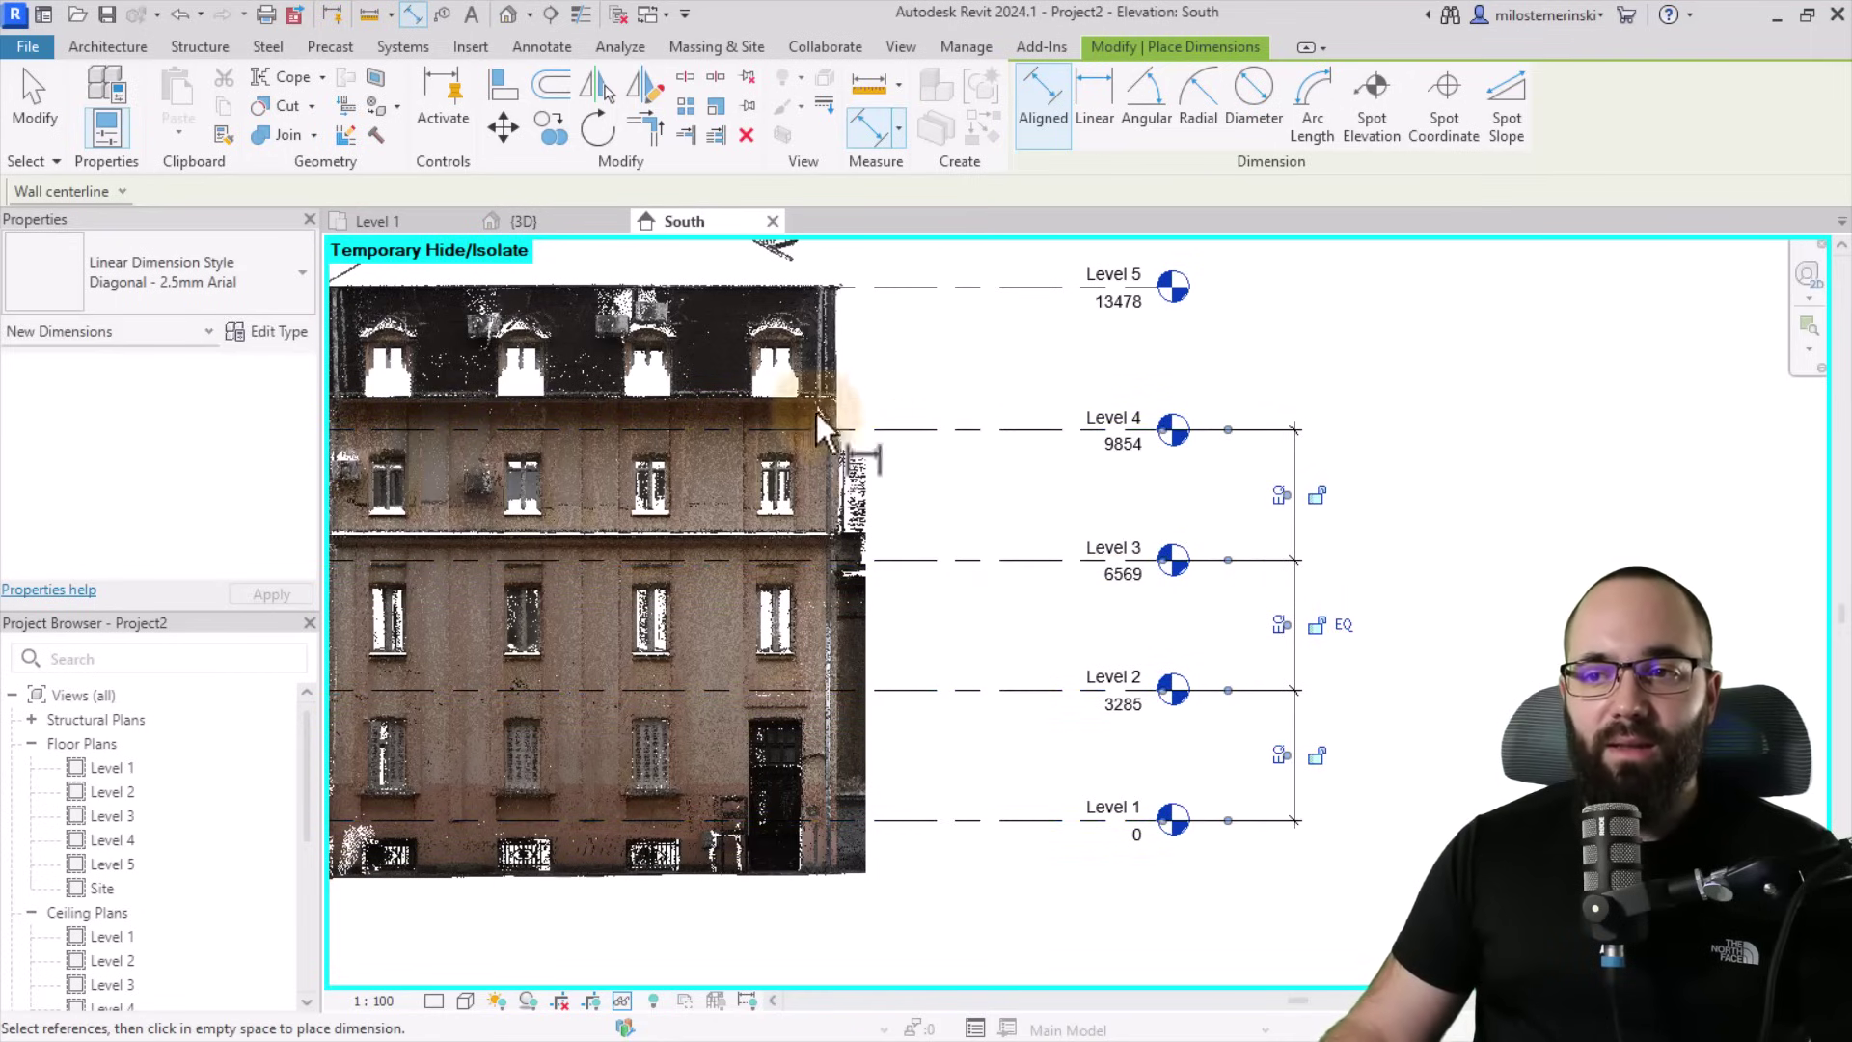
left_click(976, 625)
key("Escape")
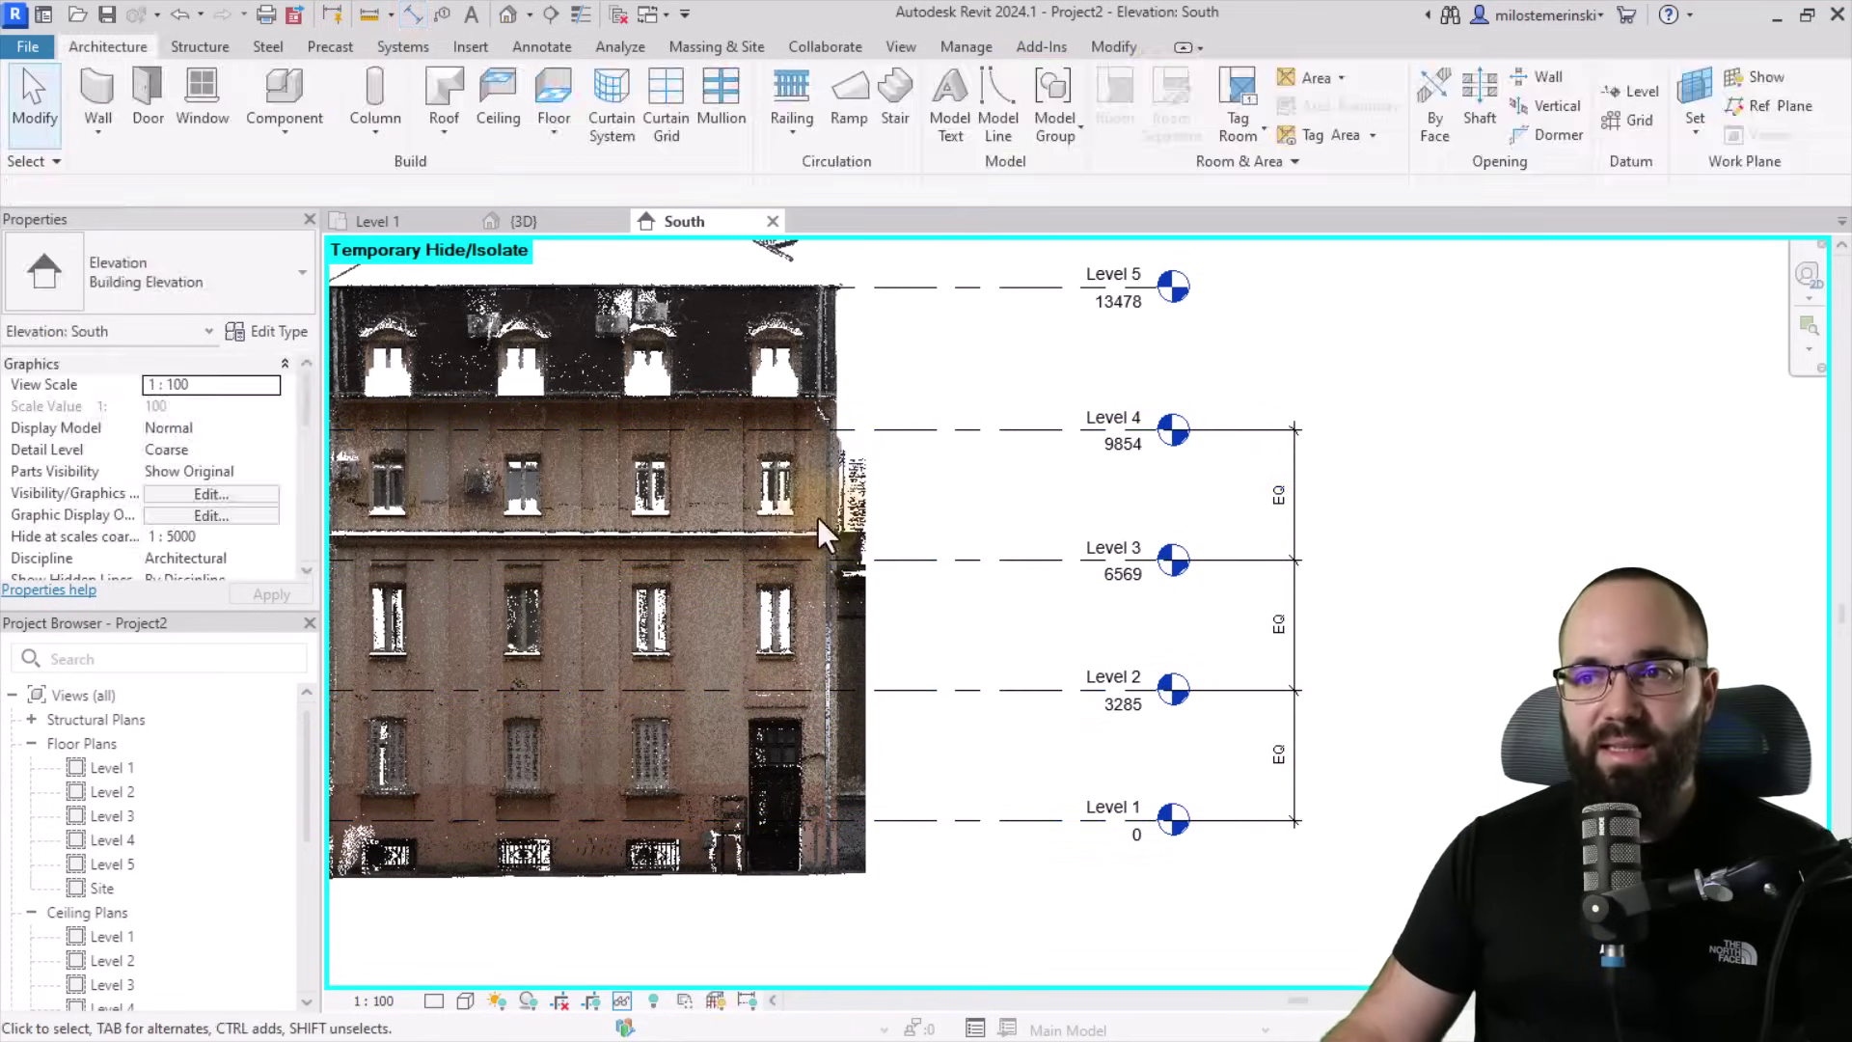
Lower Level 4 to 9599 so Level 3 follows to 6399.
scroll(1144, 540, "up", 3)
left_click(1093, 391)
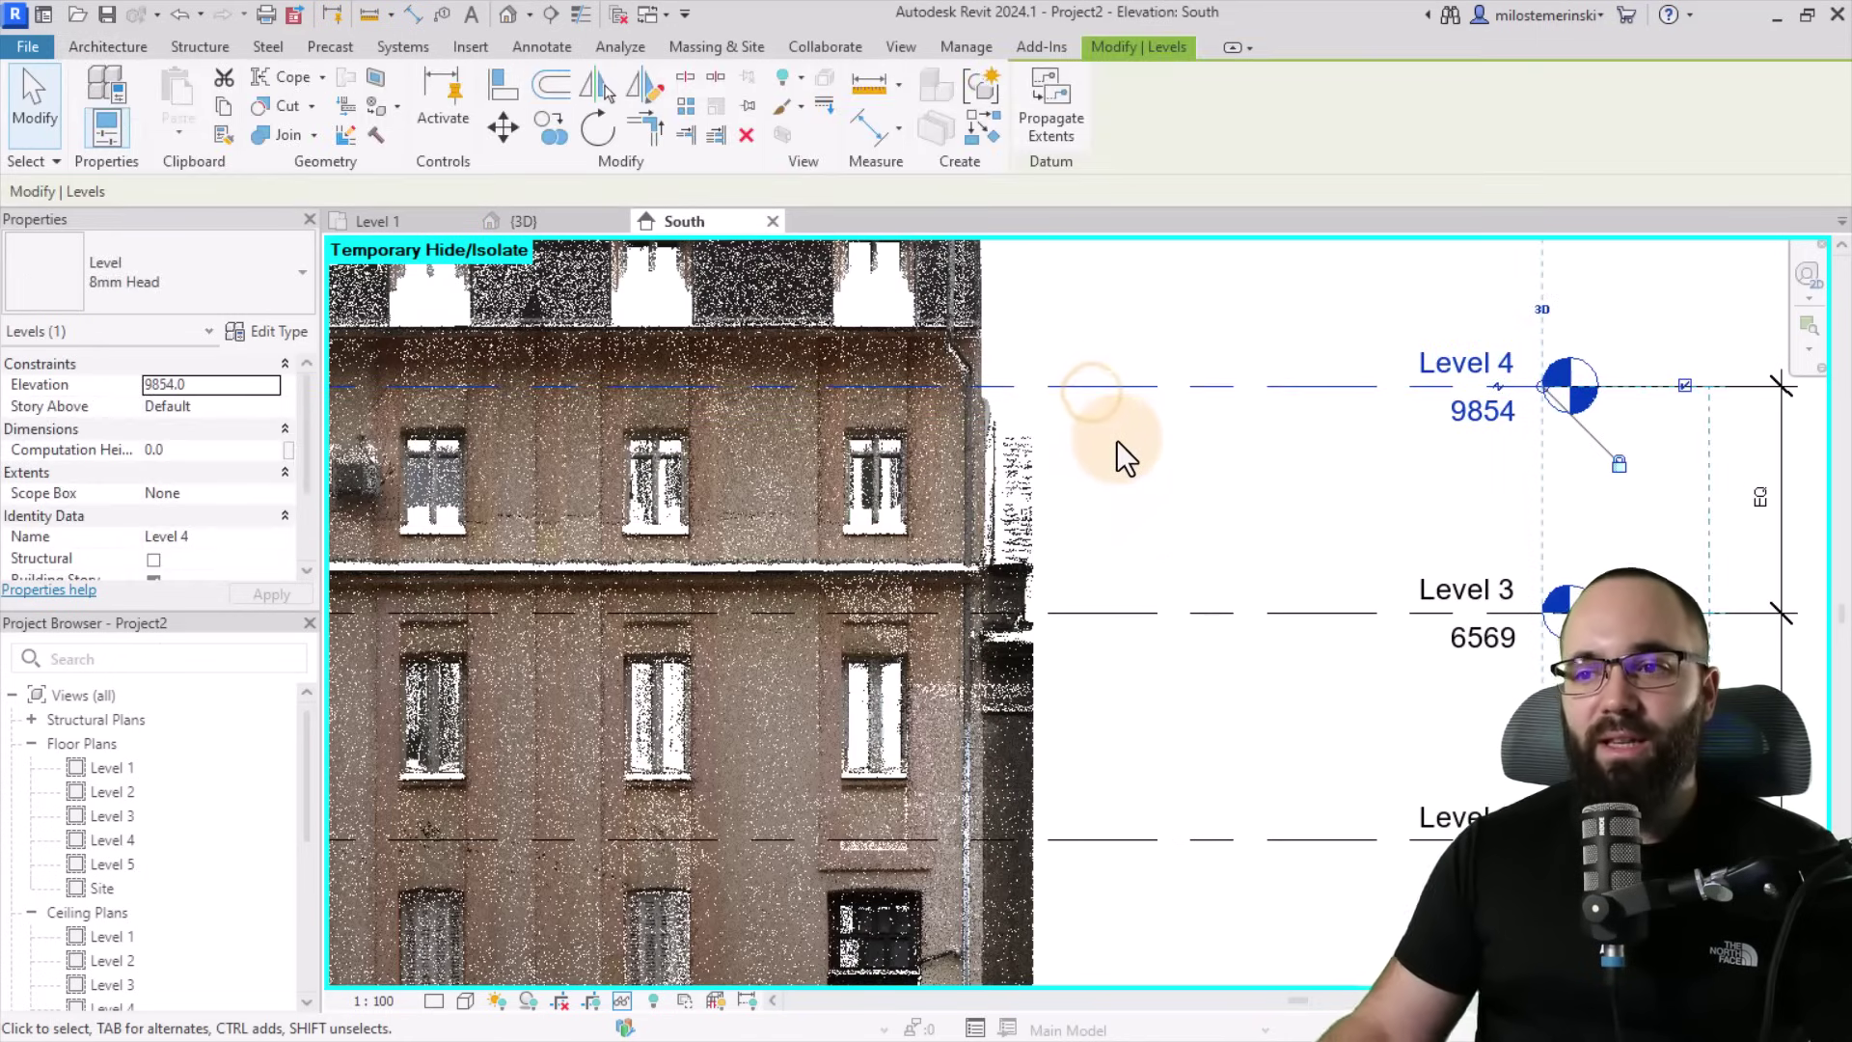
key("Down")
key("Down")
key("Down")
key("Down")
key("Down")
key("Down")
key("Down")
key("Down")
key("Down")
key("Down")
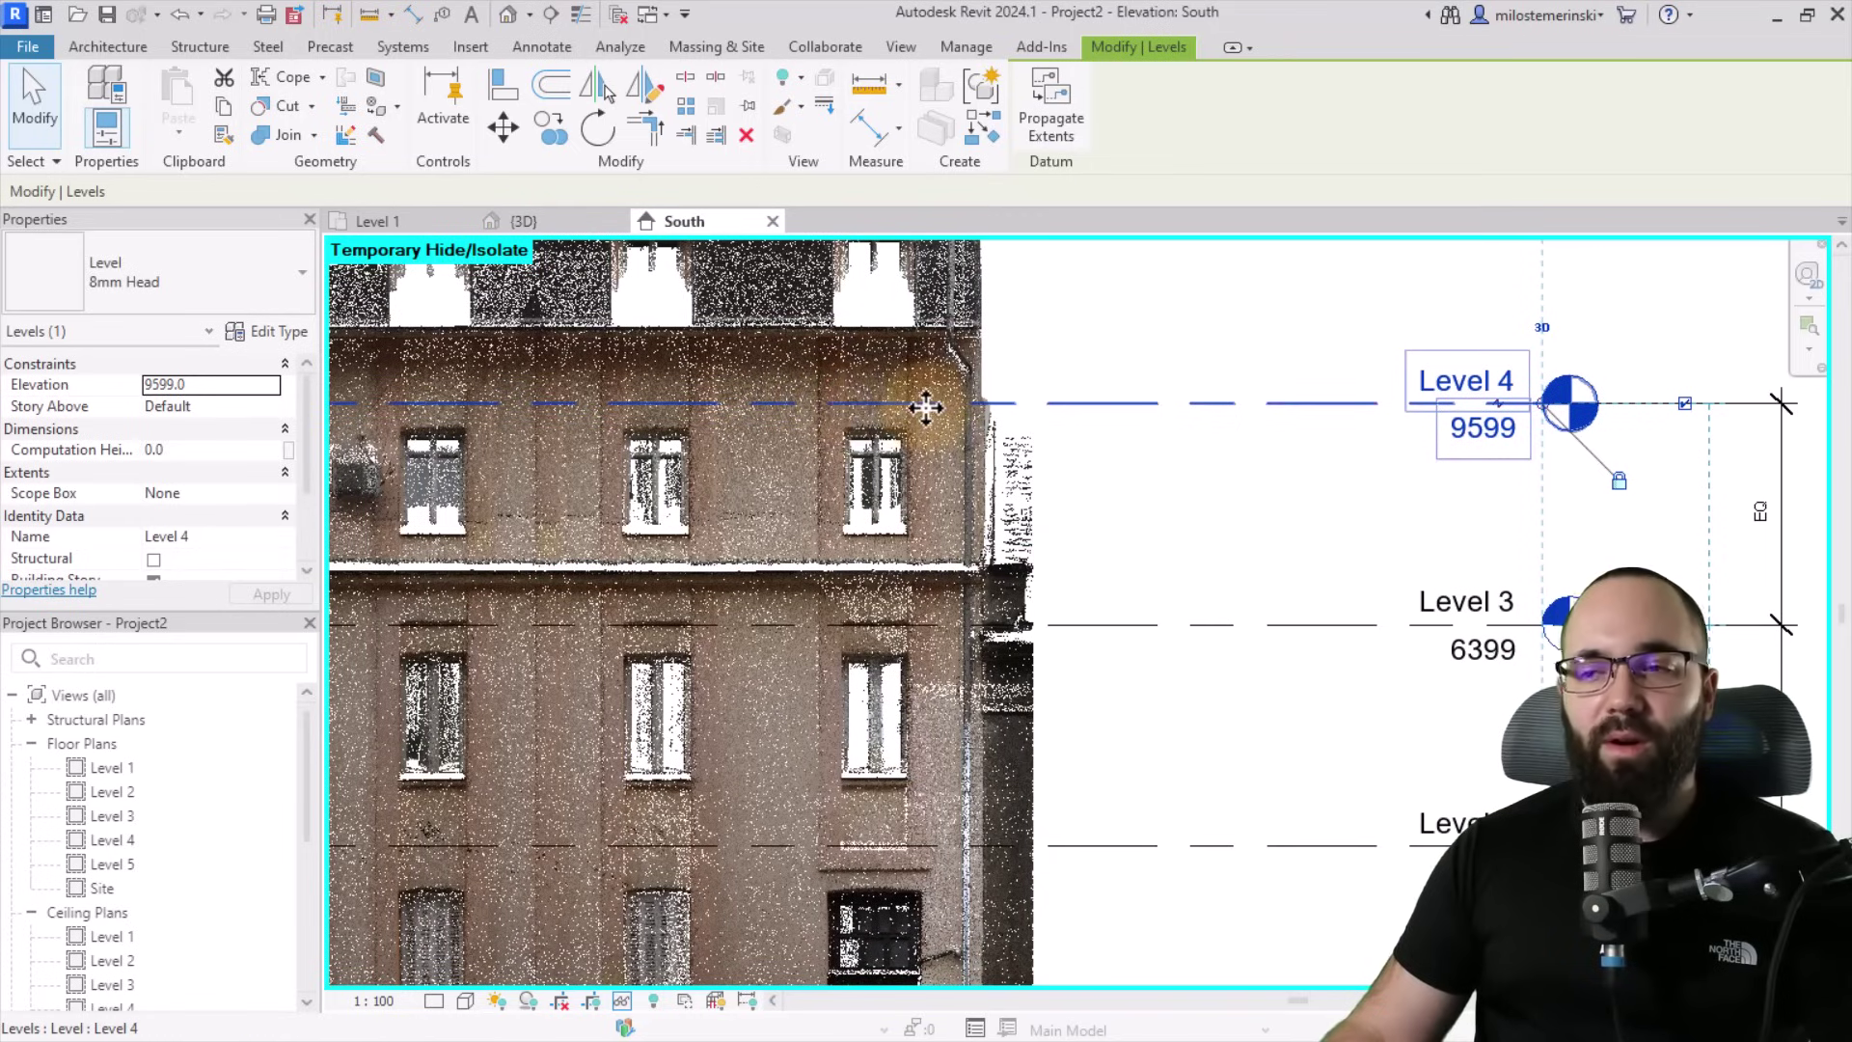
Switch to the {3D} view, orbited to face the front of the facade.
left_click(1208, 525)
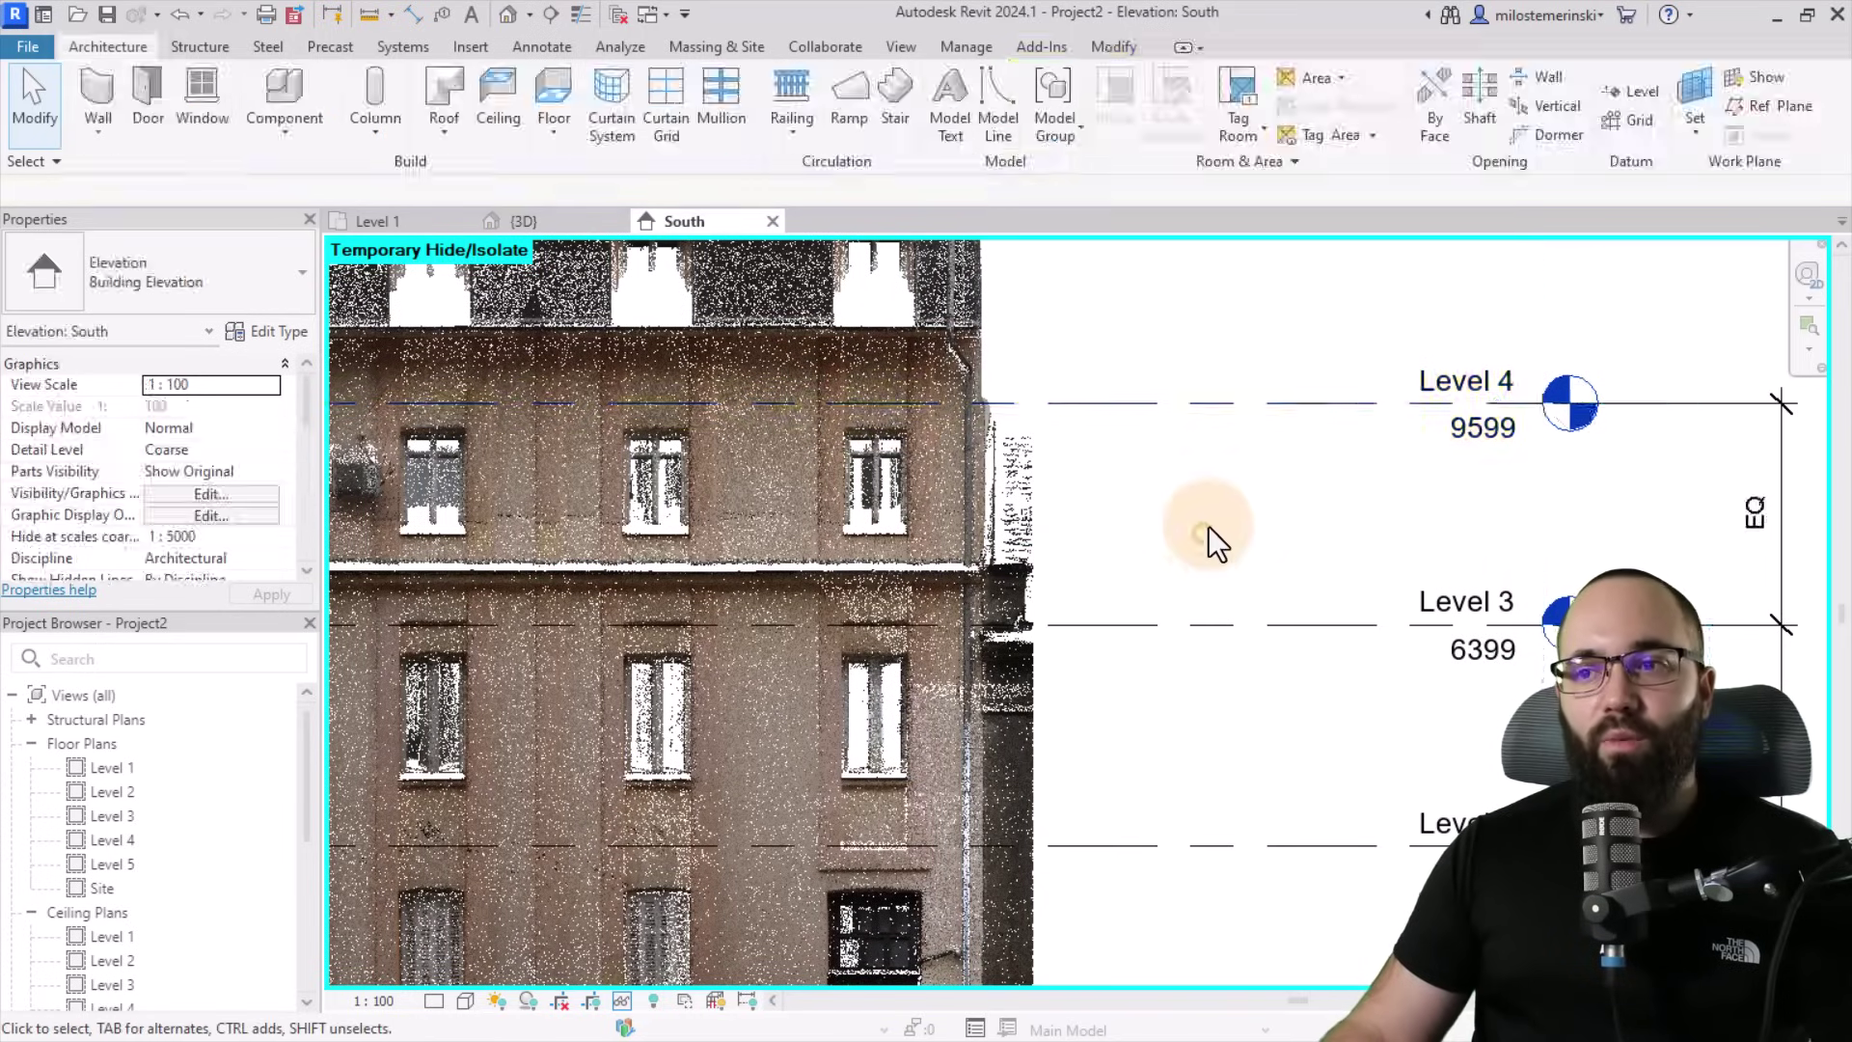
scroll(1210, 521, "down", 3)
middle_click_drag(1210, 521, 1156, 565)
left_click(554, 227)
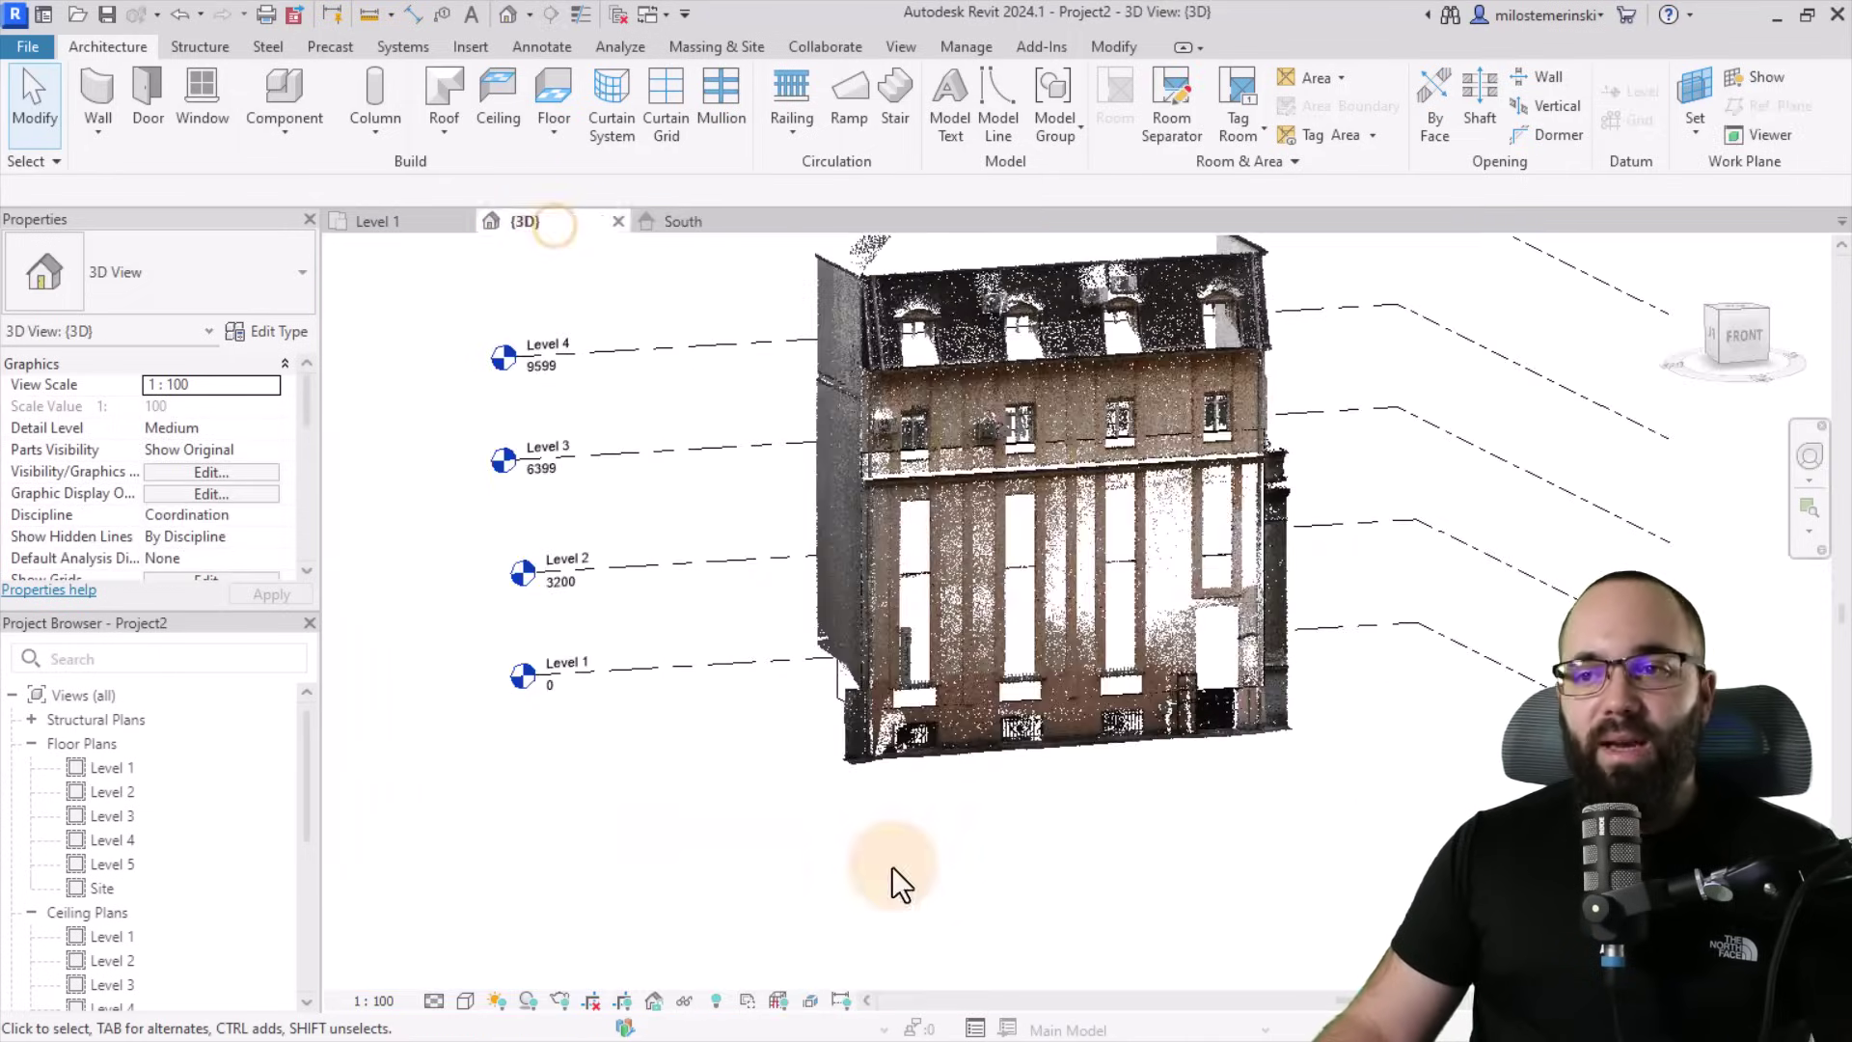
middle_click_drag(891, 873, 1167, 709, "shift")
Select the three facade walls and set their top to Level 4 with a 900 offset.
key("Tab")
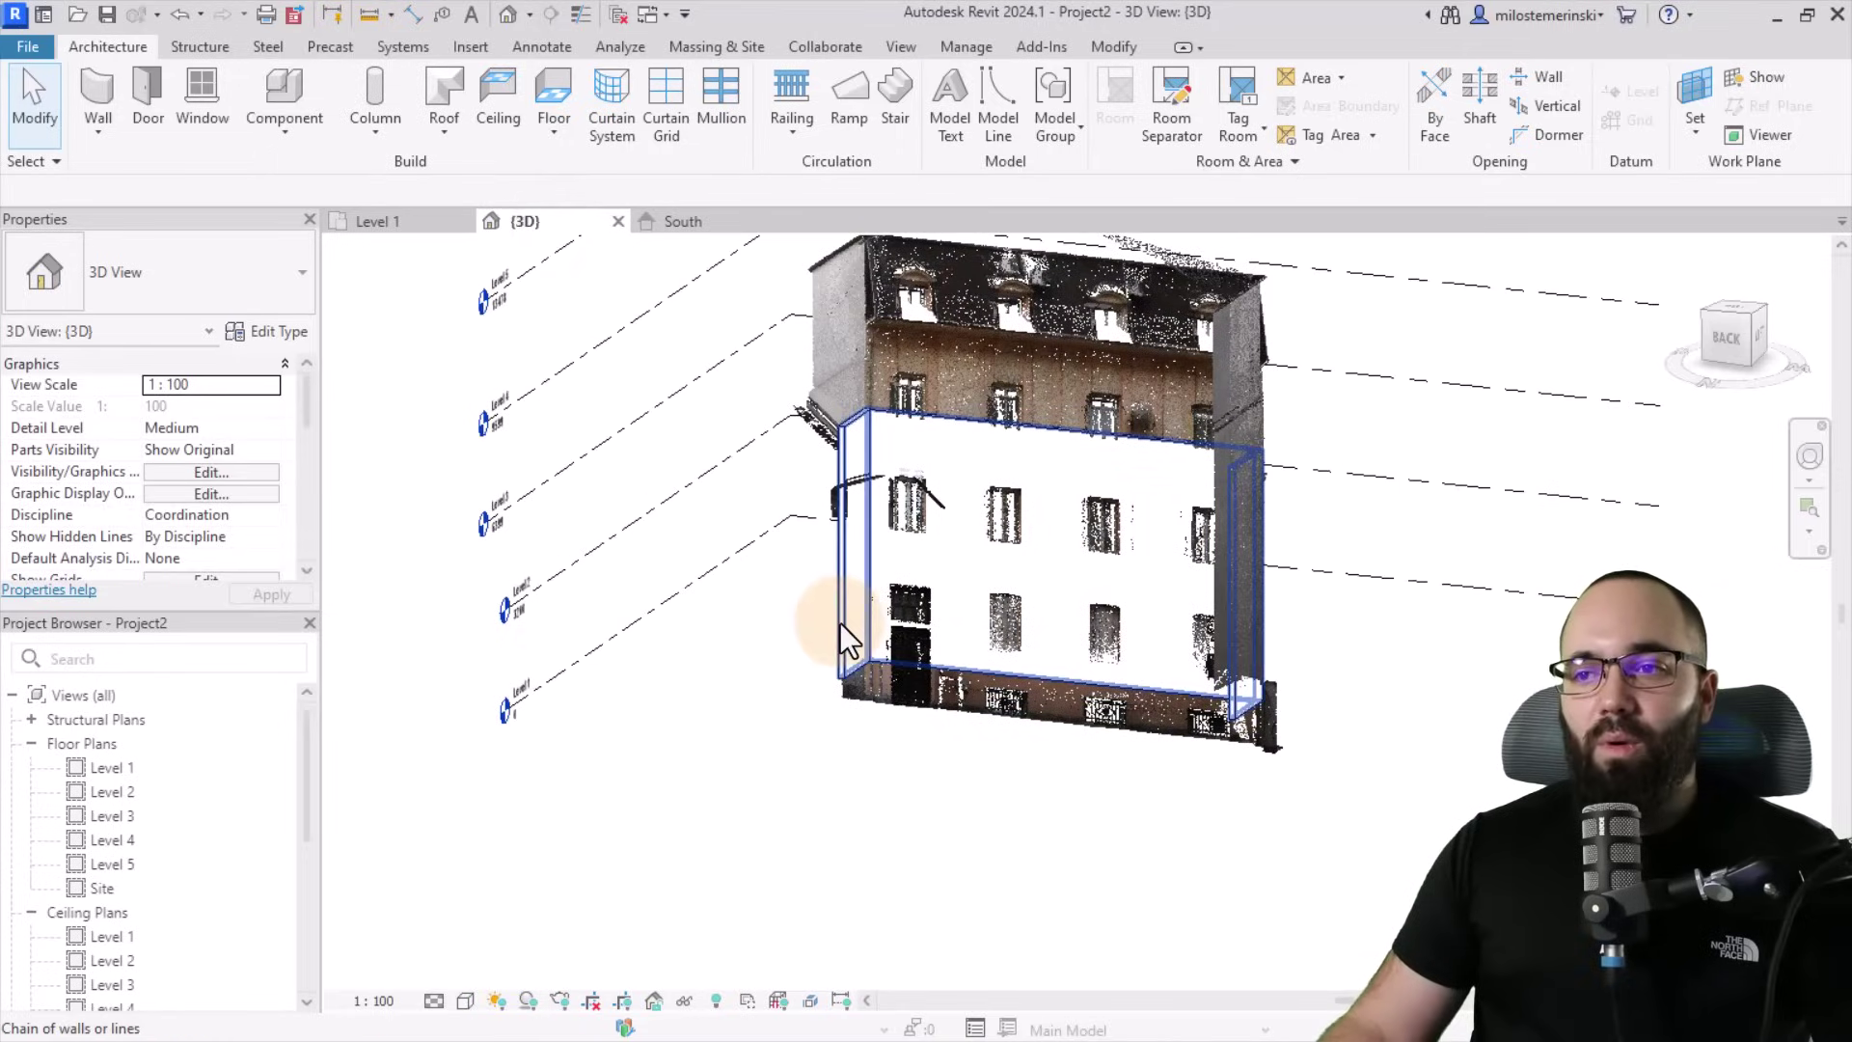
left_click(839, 622)
middle_click_drag(803, 721, 788, 782)
left_click(269, 500)
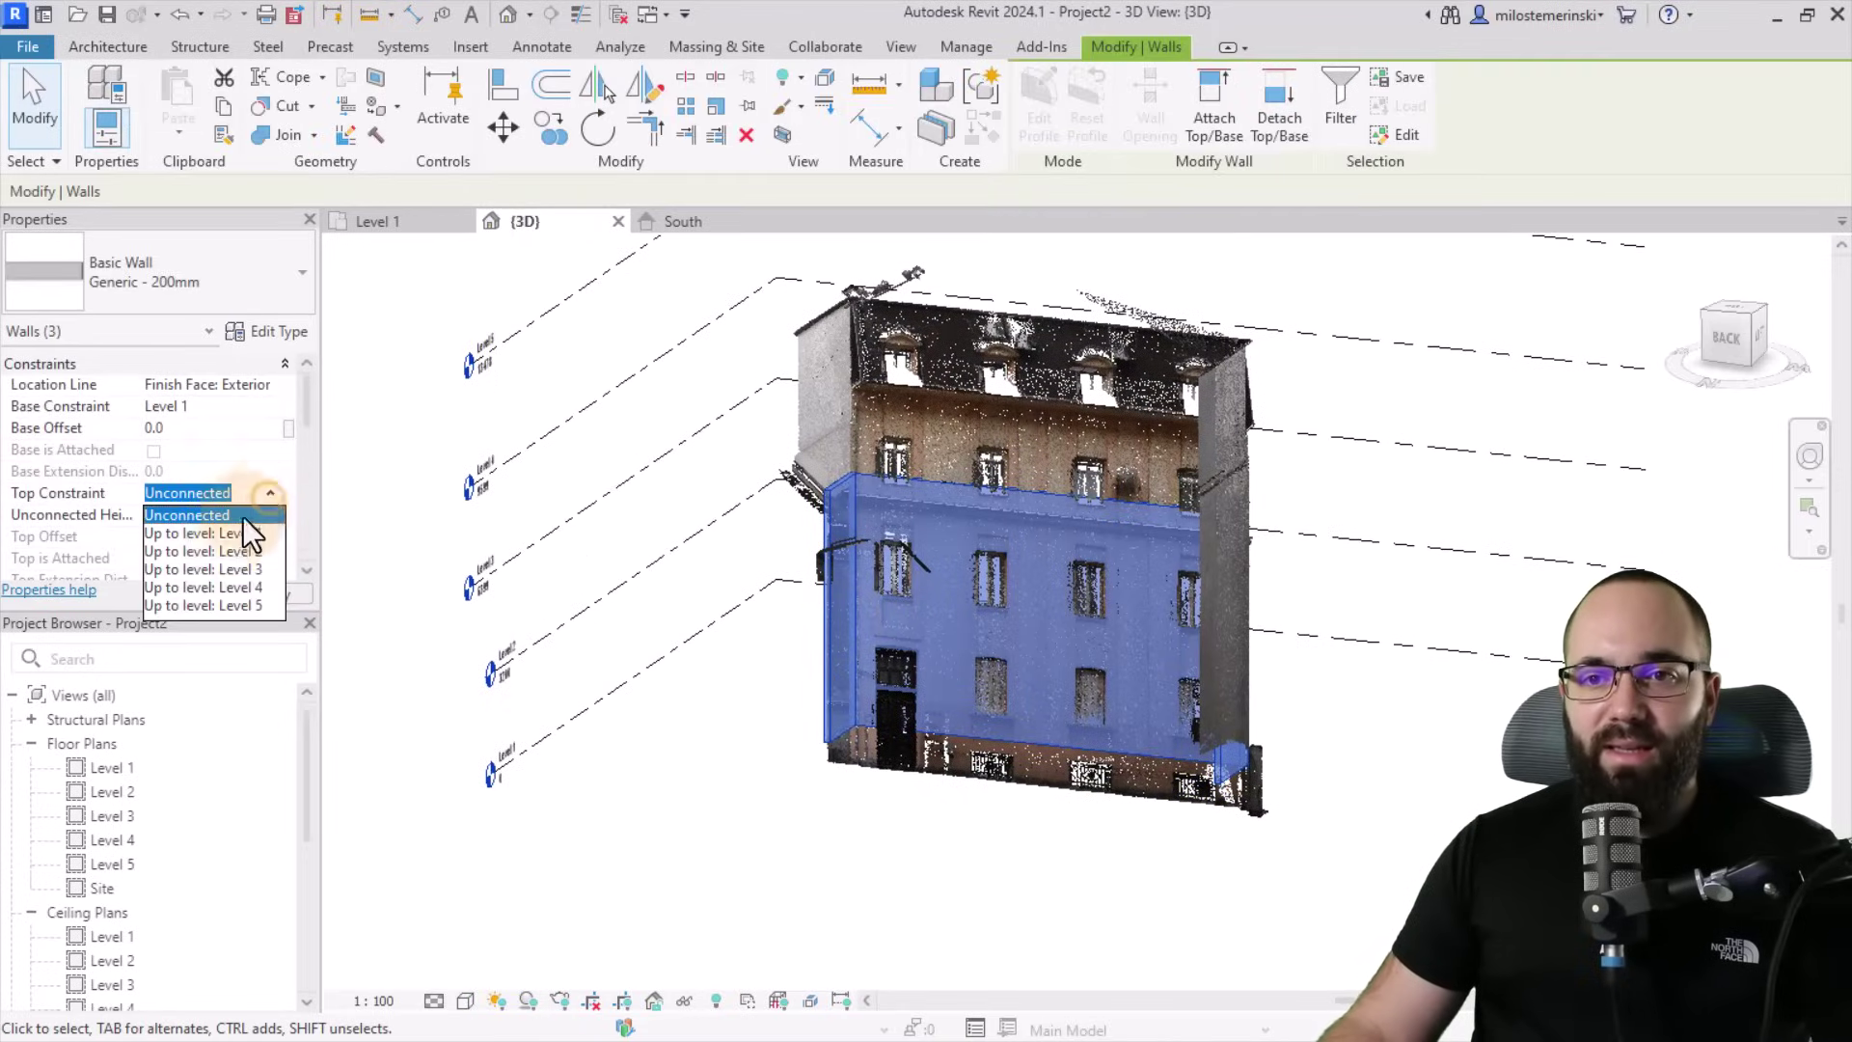
left_click(211, 586)
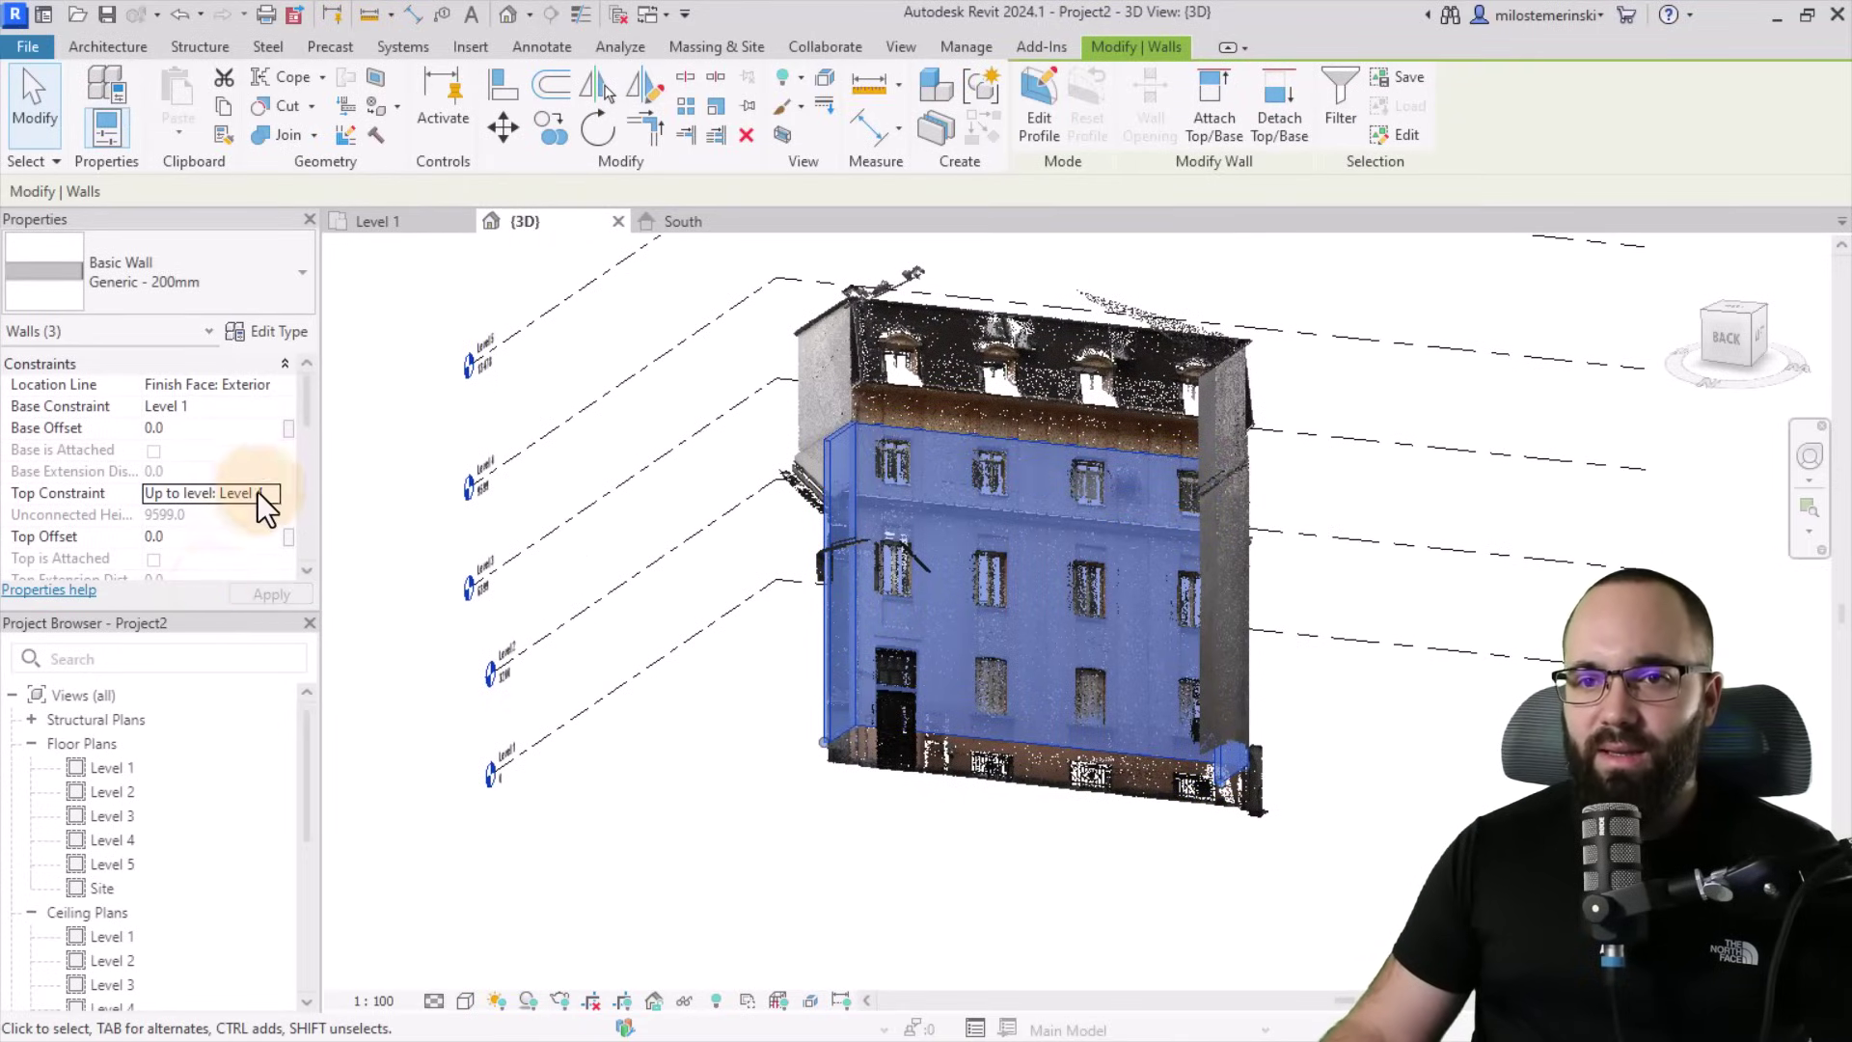
left_click(206, 534)
type("900")
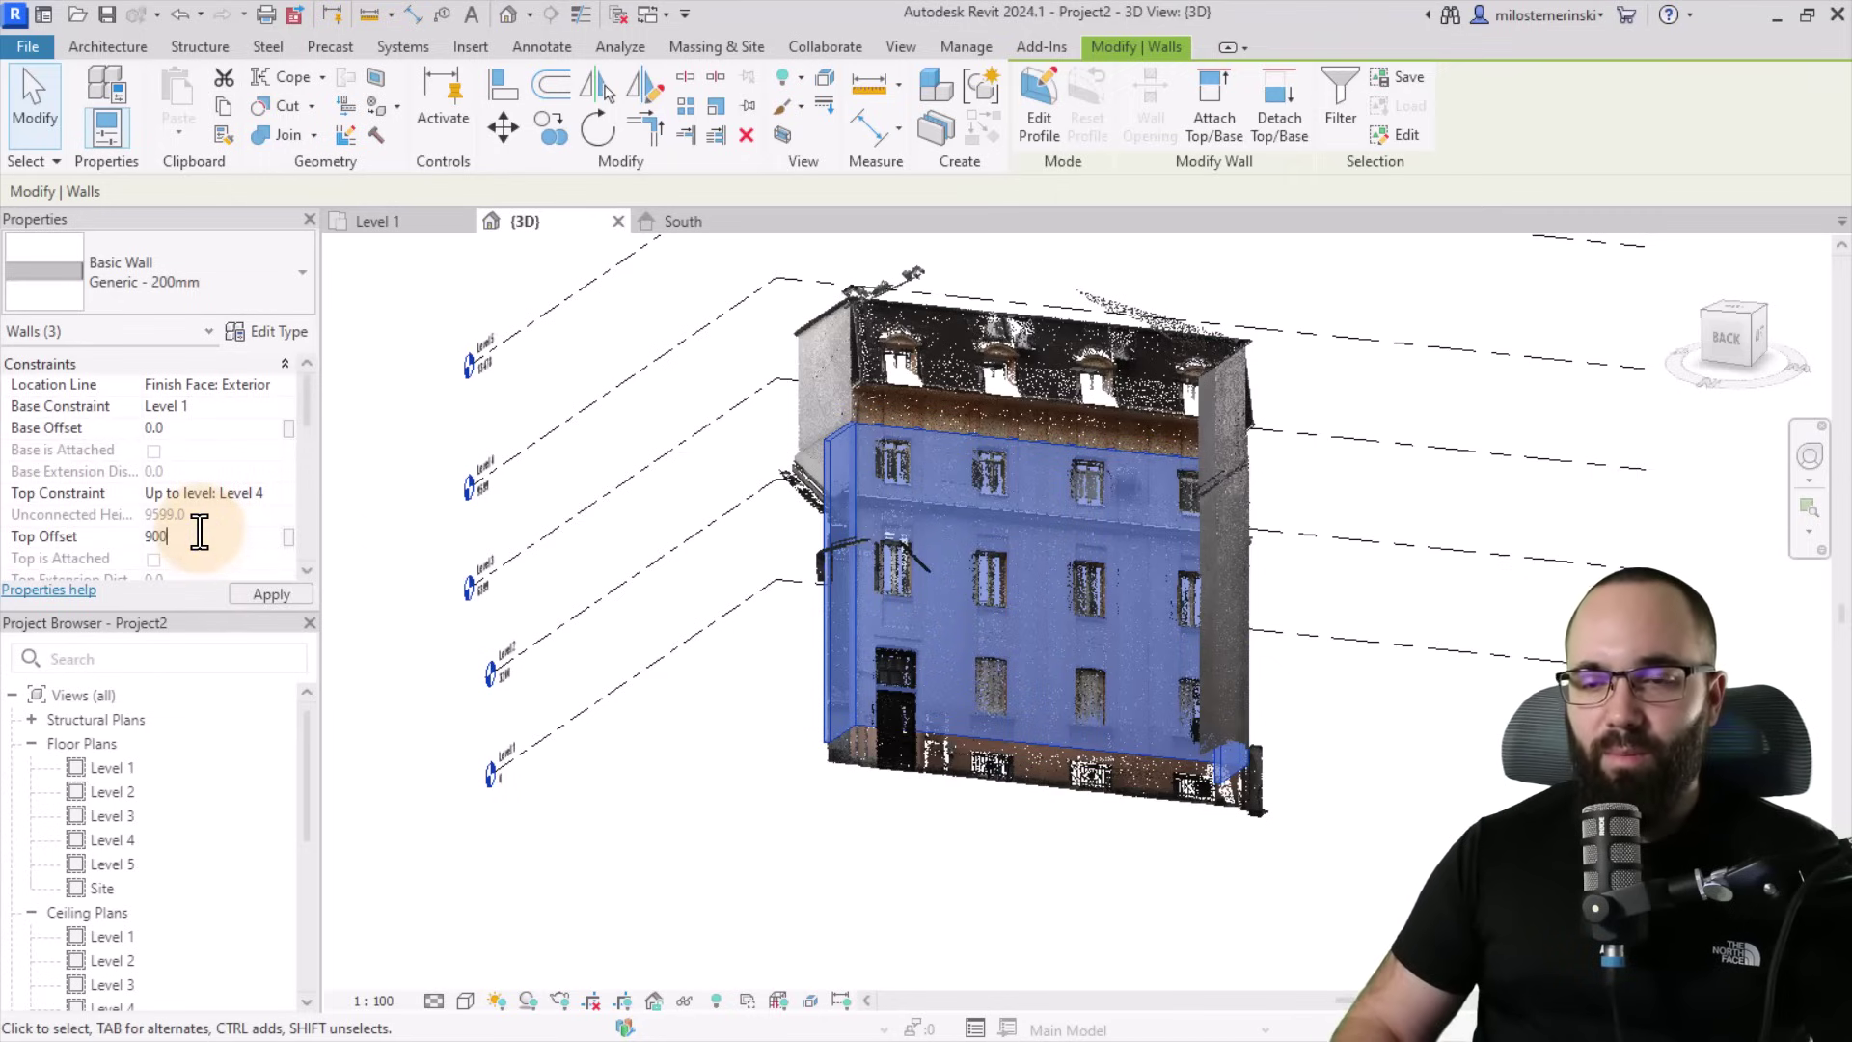
Set the walls' base offset to -1400, then deselect and recentre the model.
middle_click_drag(881, 912, 714, 897, "shift")
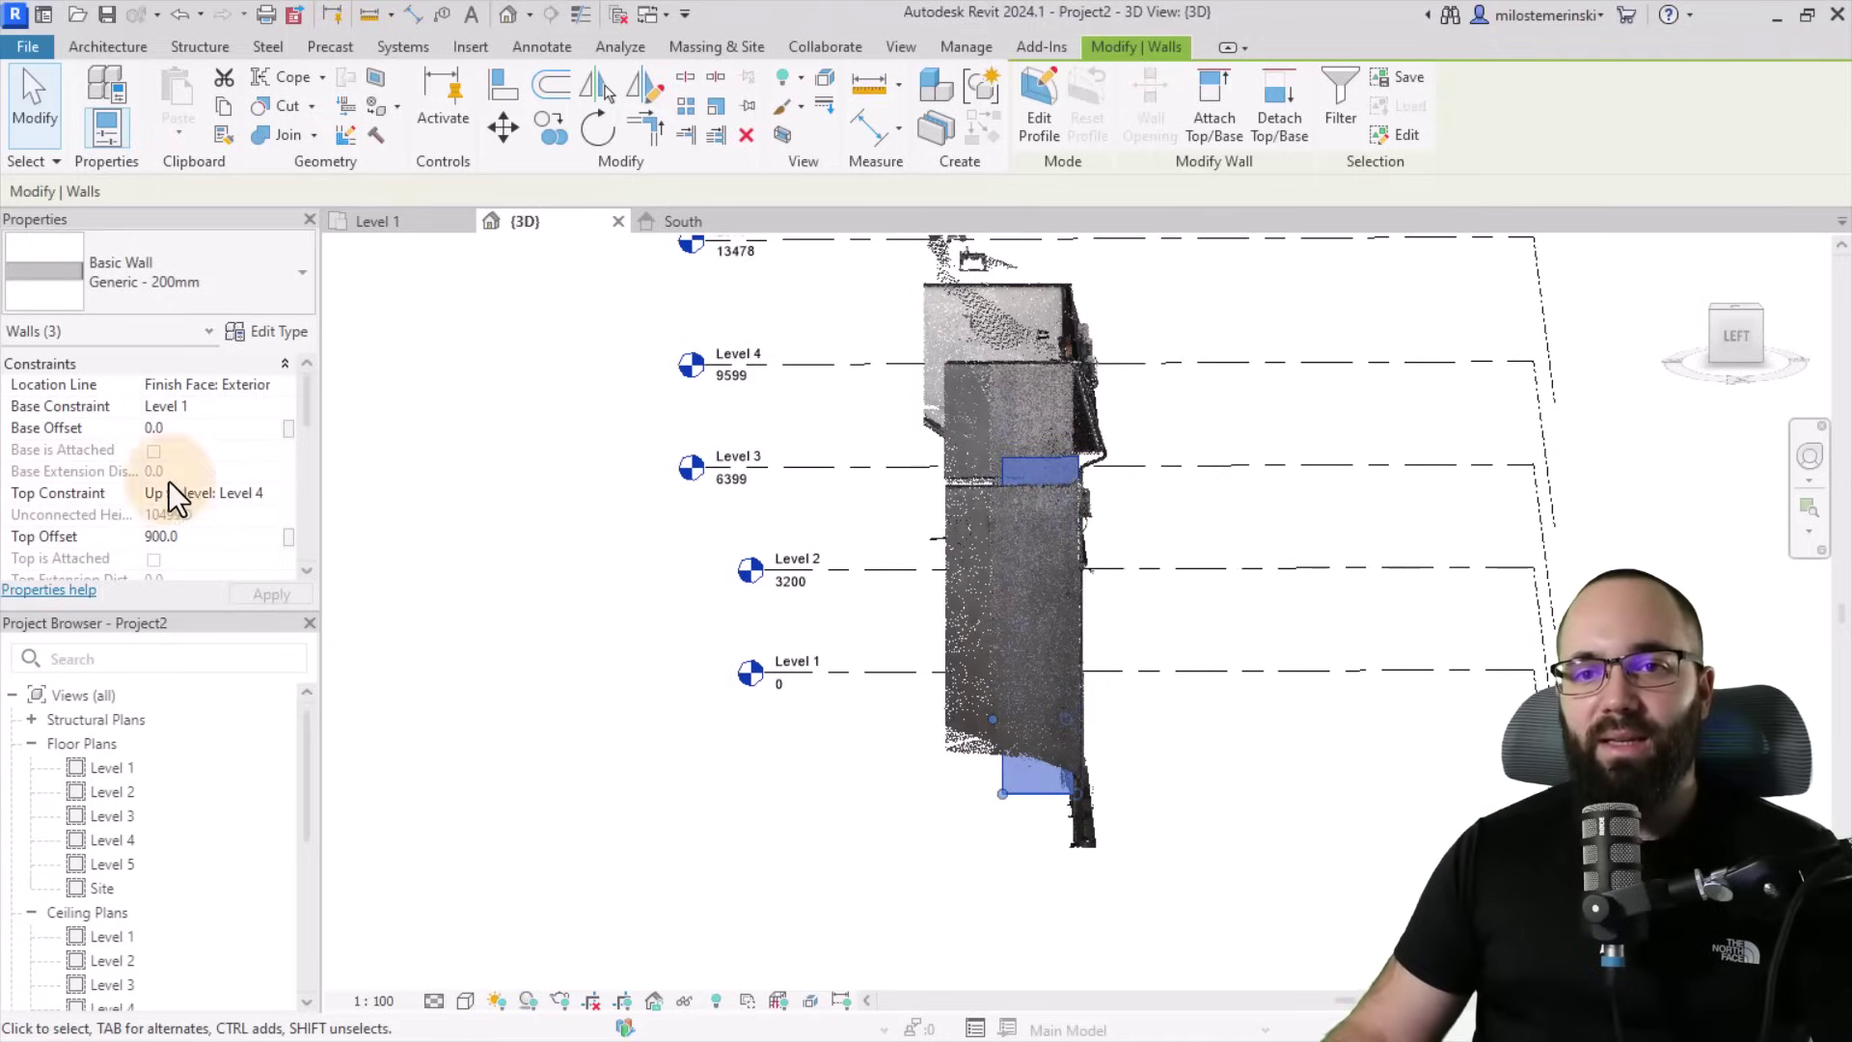
type("-14")
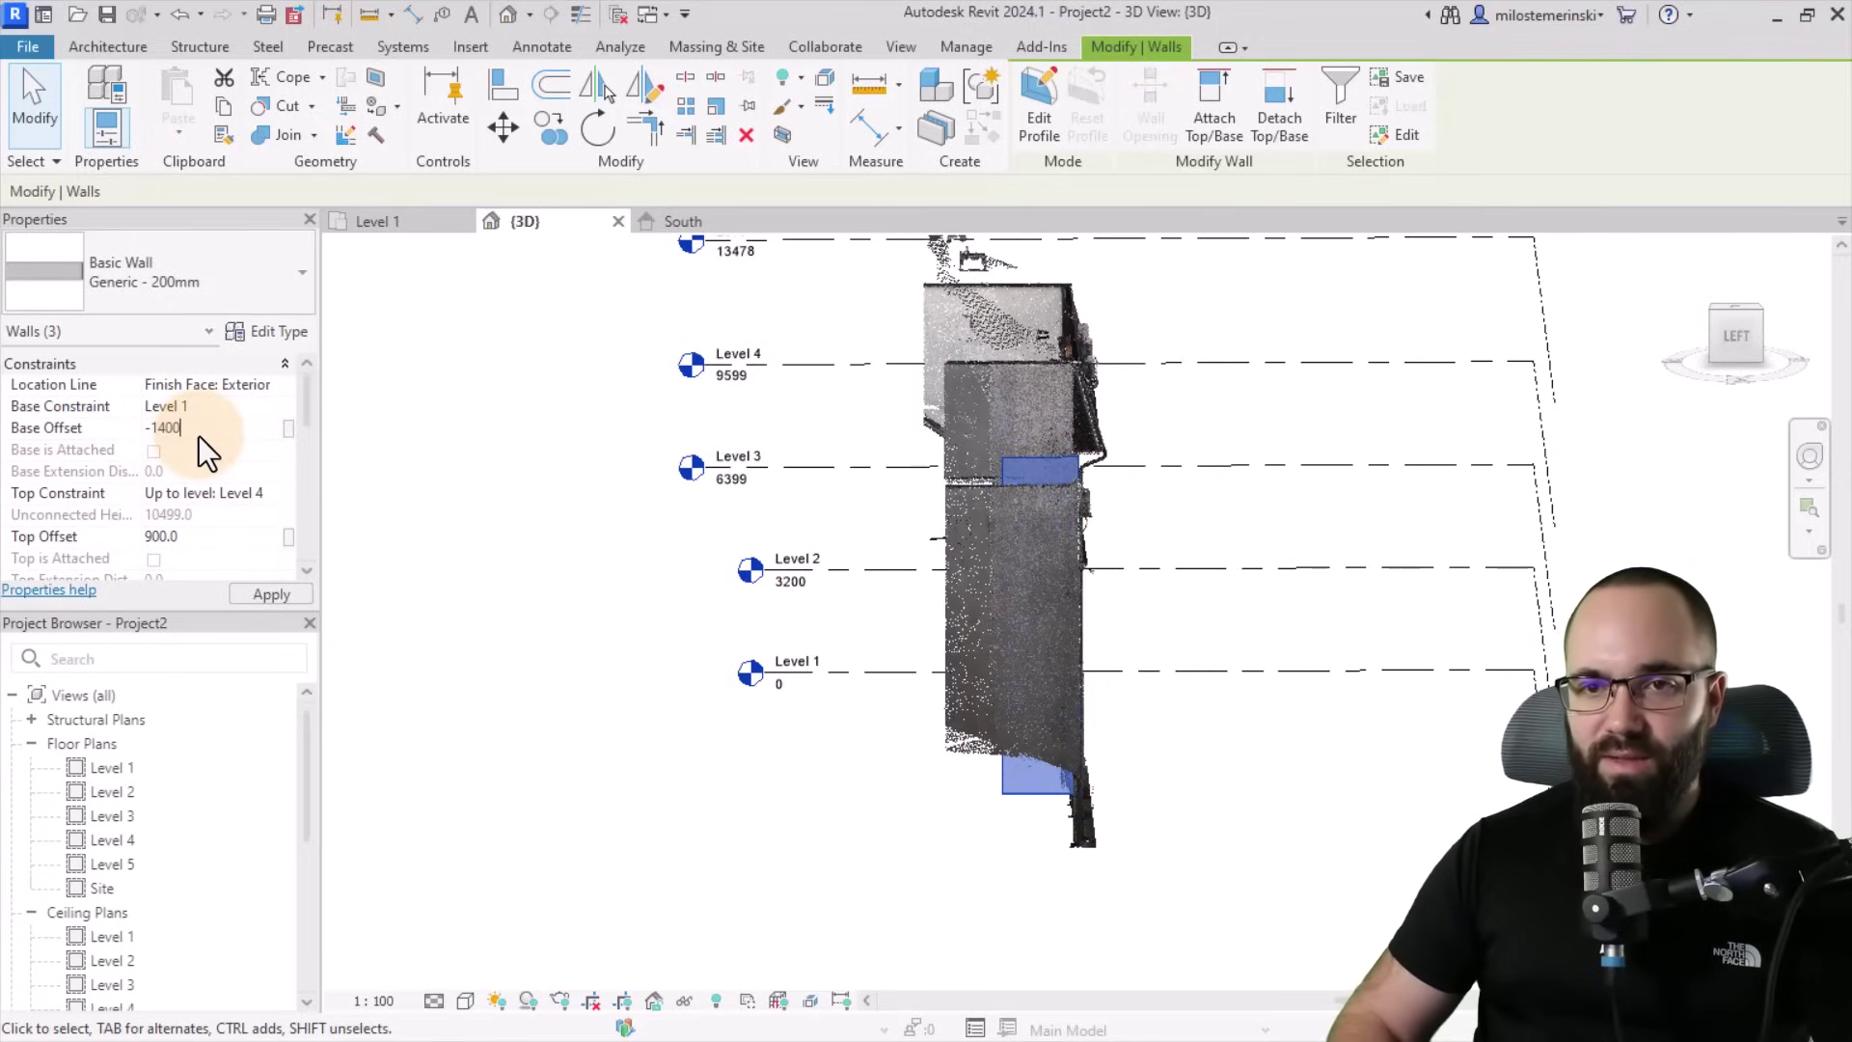
key("Return")
middle_click_drag(1457, 744, 1108, 893, "shift")
left_click(1141, 876)
middle_click_drag(1331, 906, 968, 868)
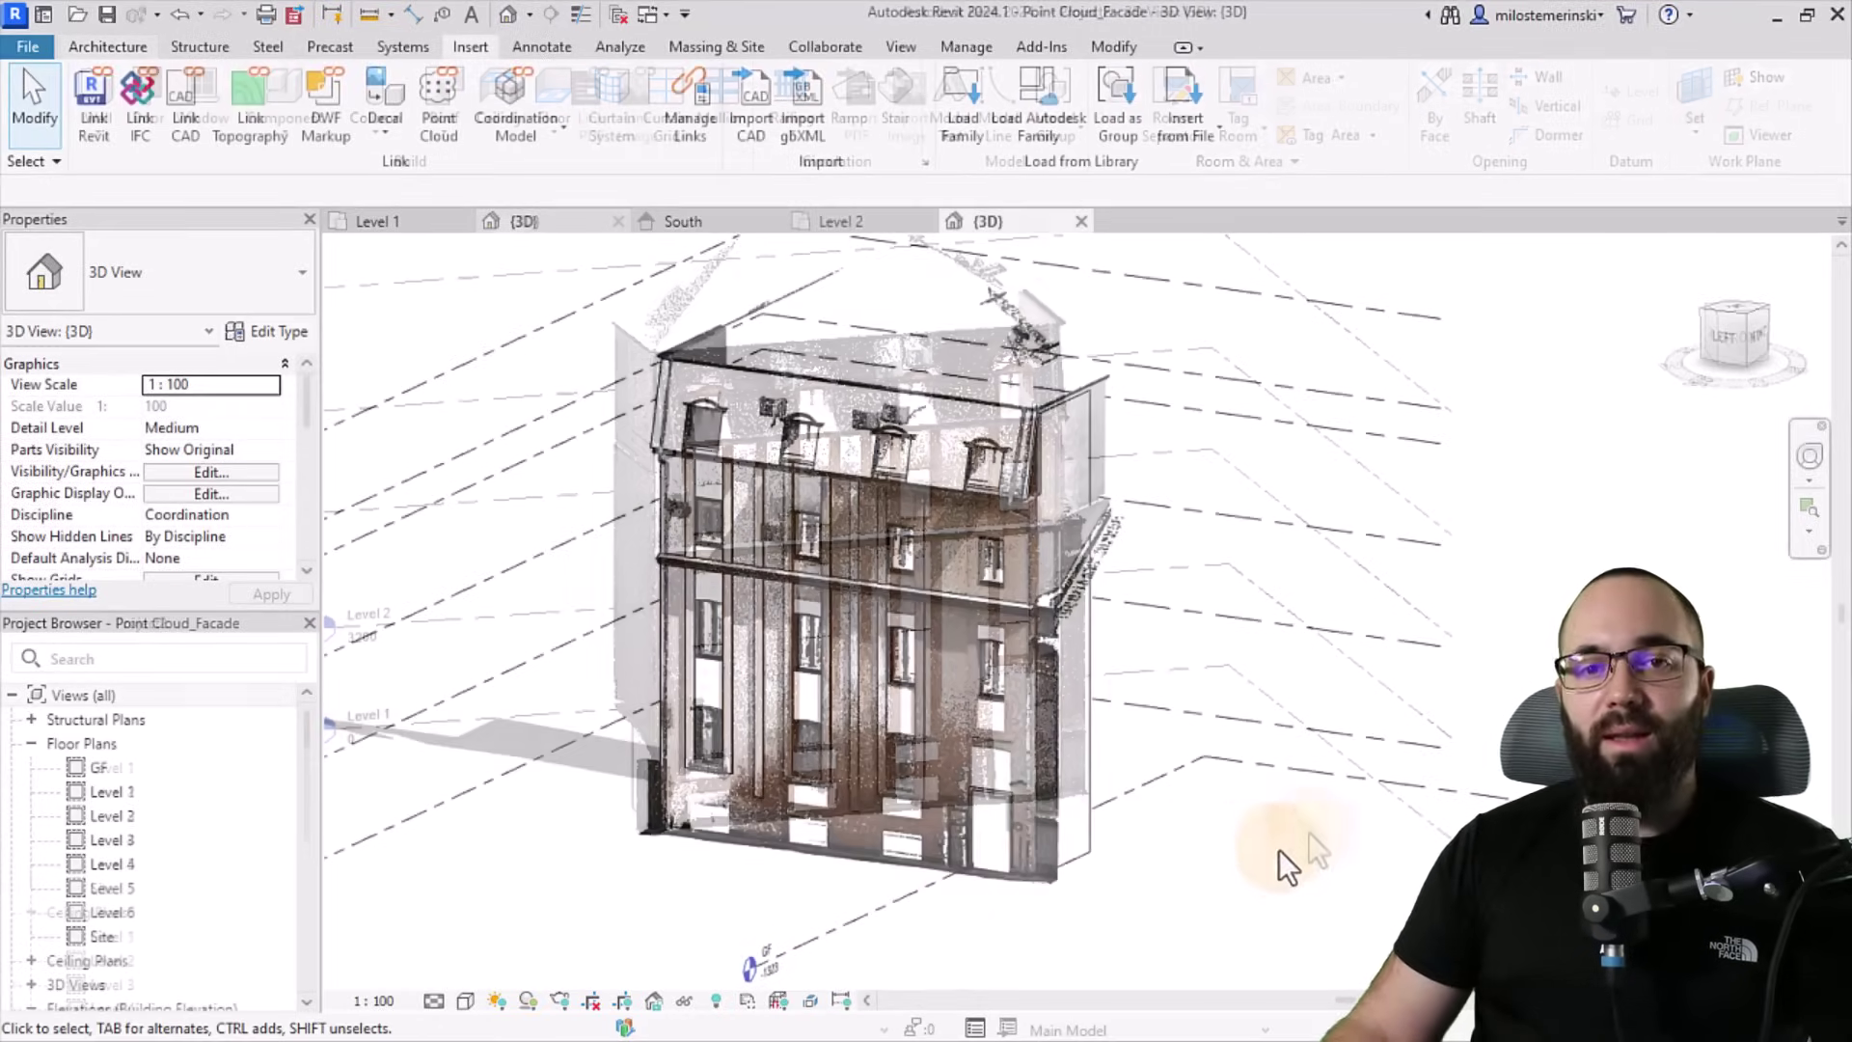
Temporarily hide the point cloud in the Point Cloud_Facade 3D view.
middle_click_drag(1281, 859, 1182, 881, "shift")
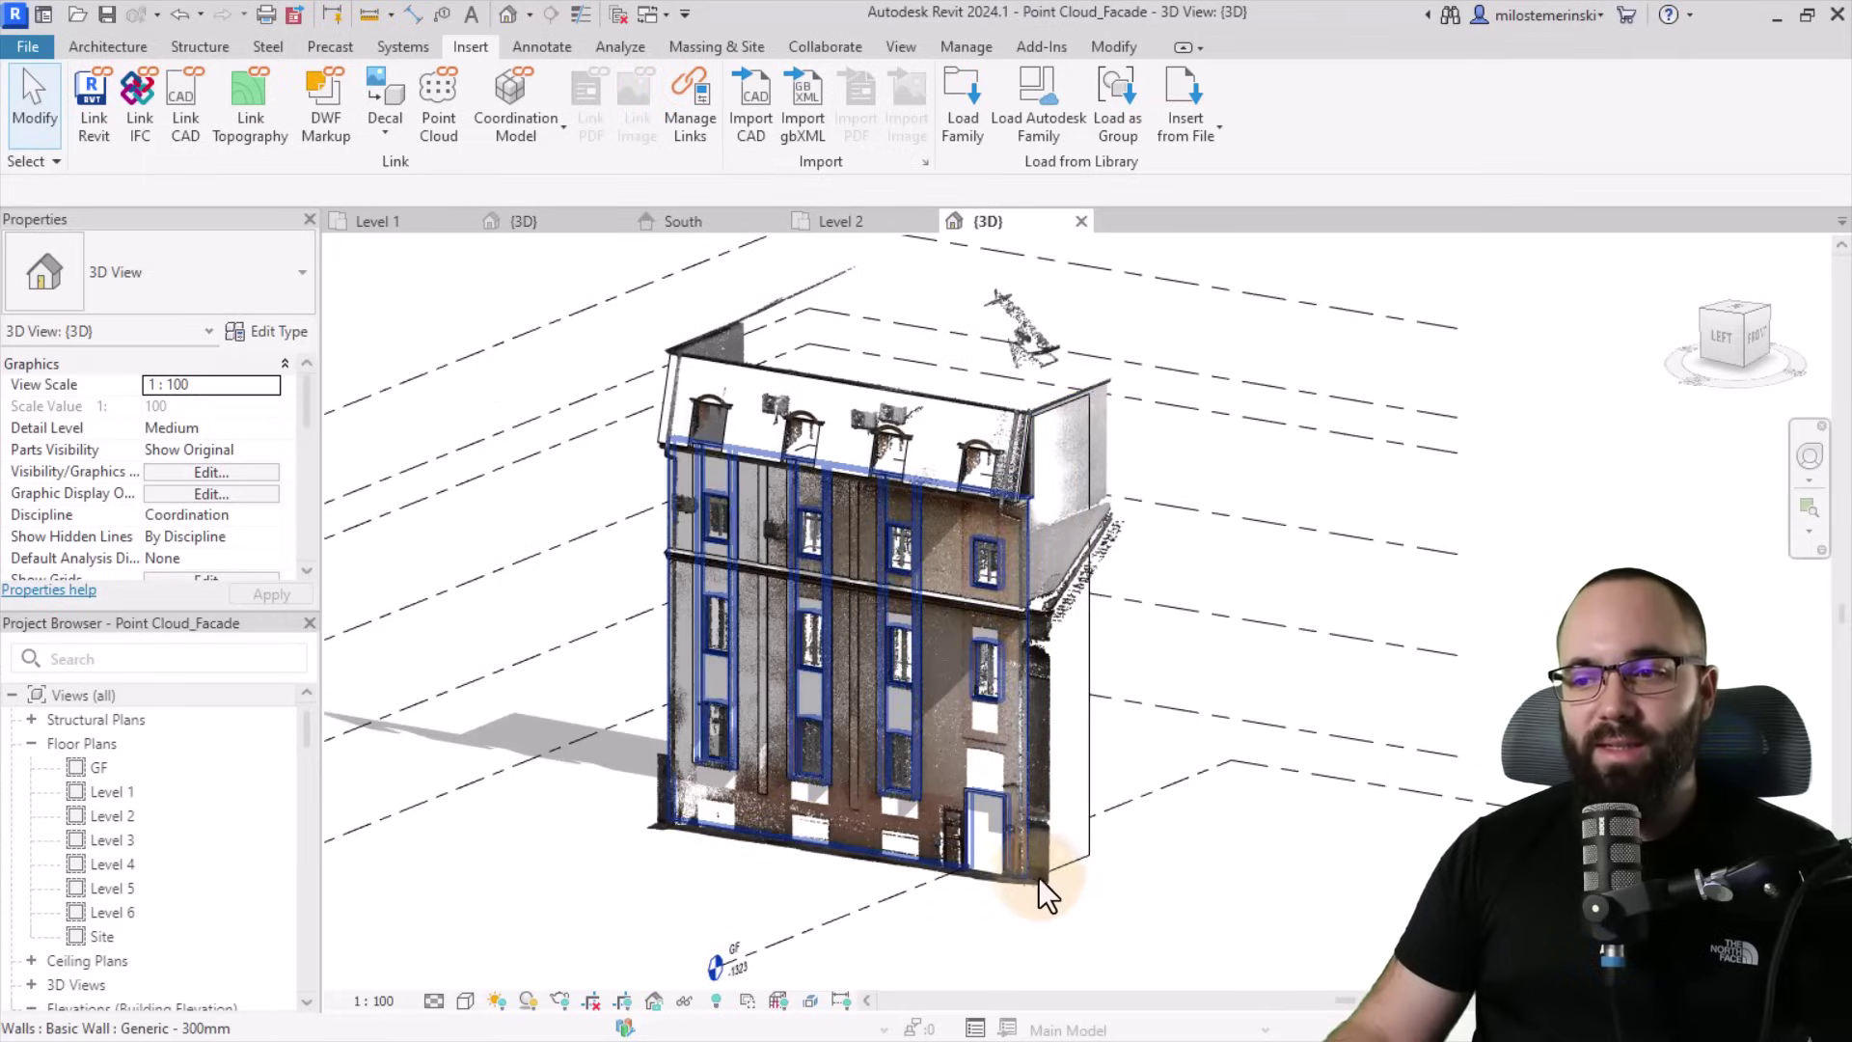
left_click(1004, 895)
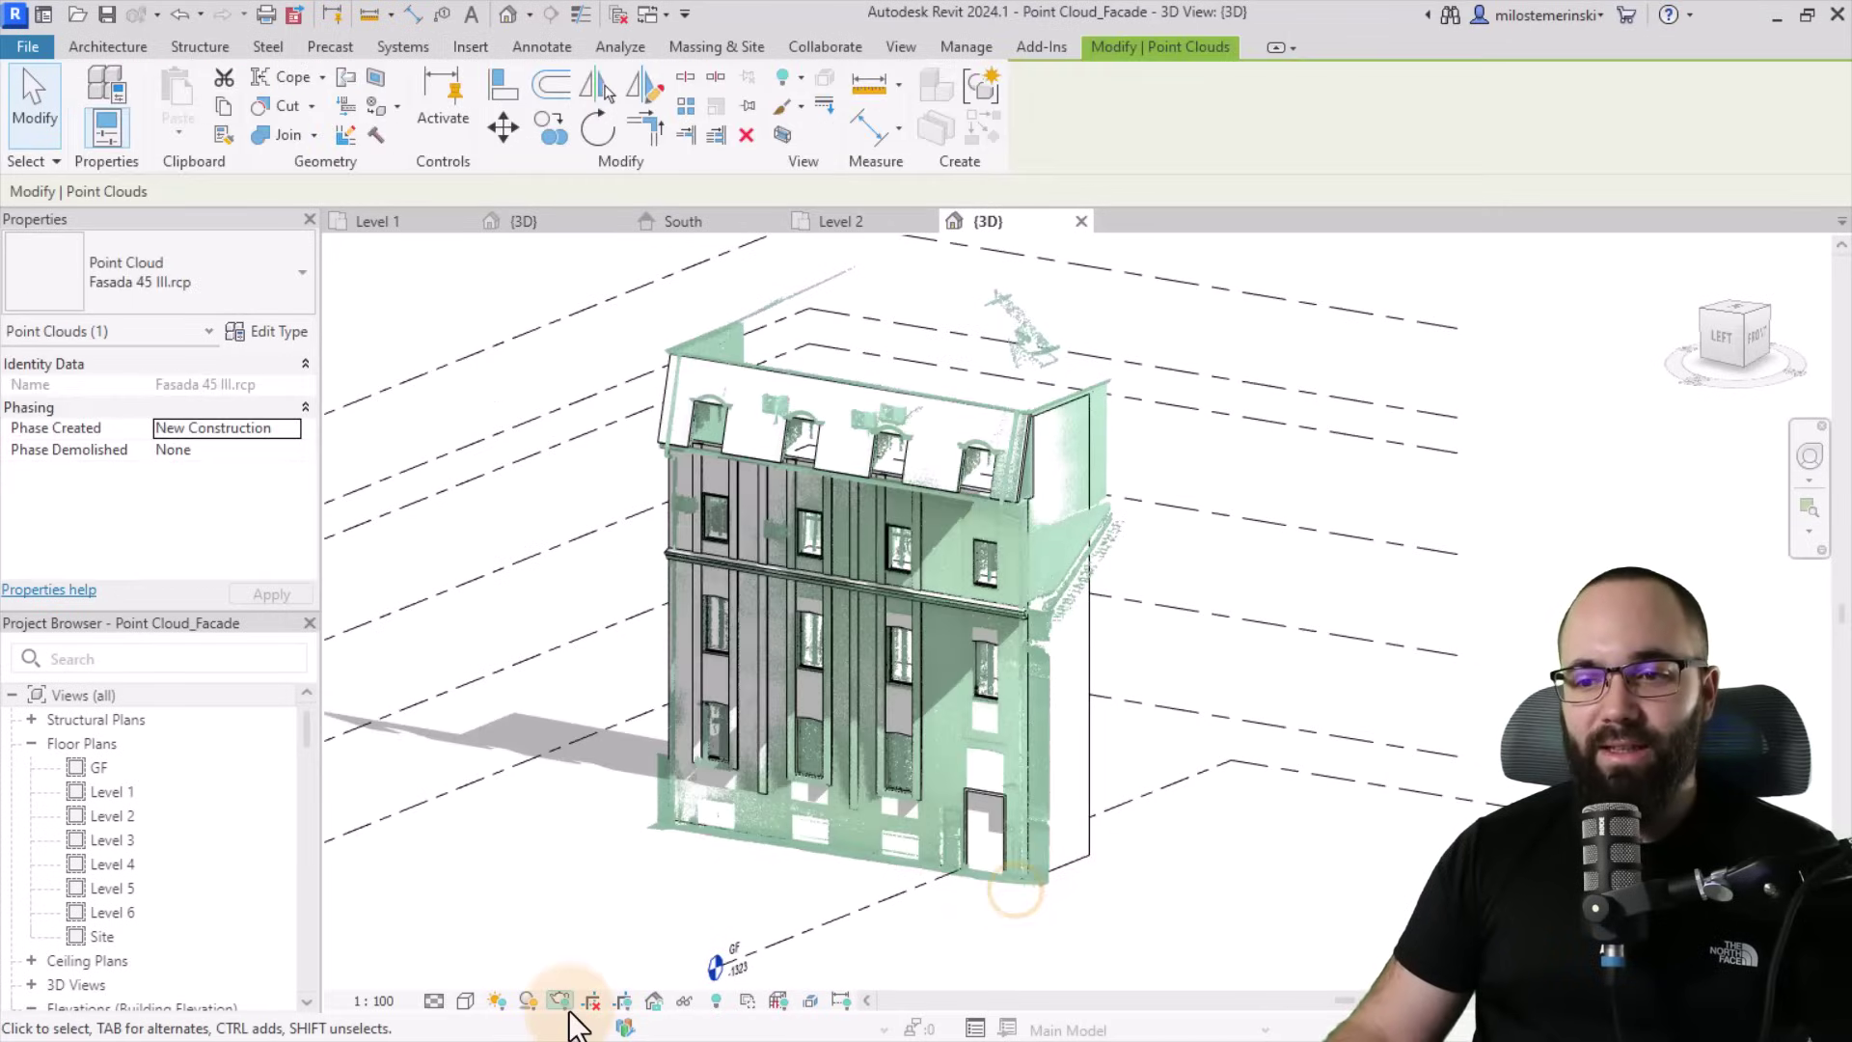
left_click(686, 1001)
left_click(728, 941)
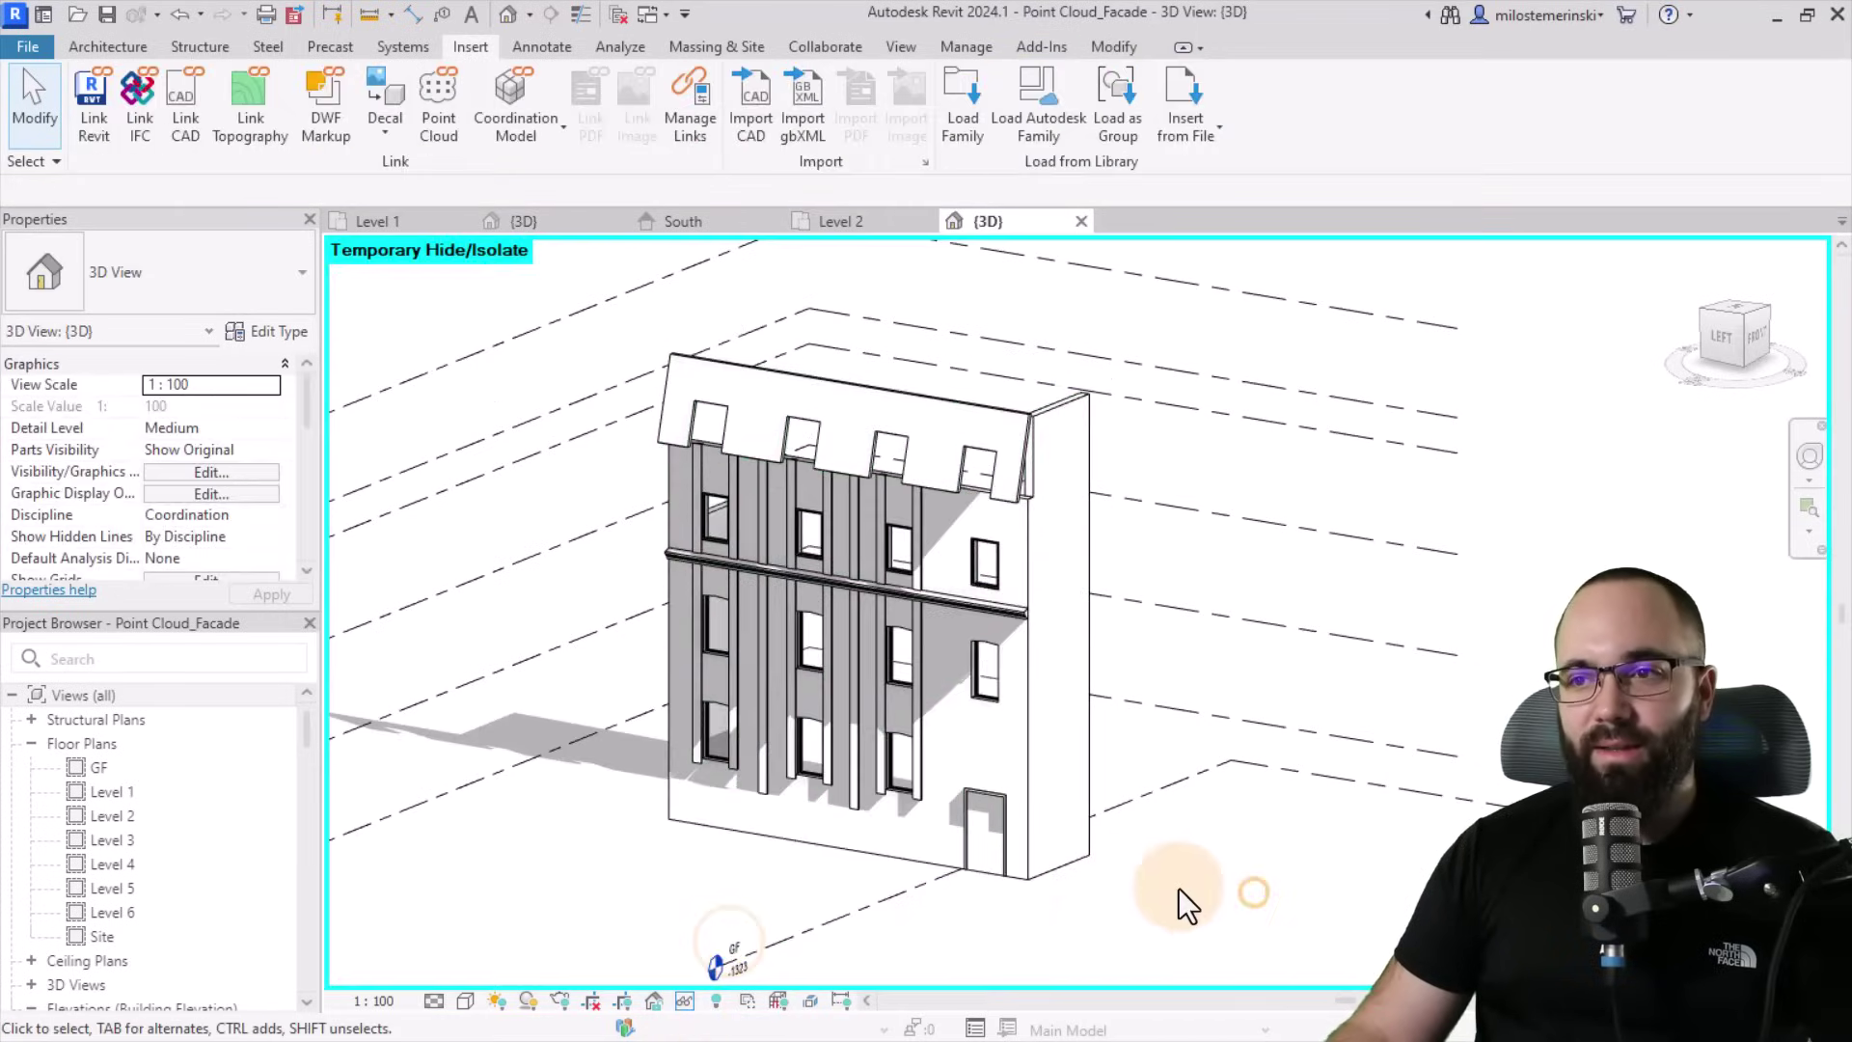
Inspect the modelled facade from the side, then reset the temporary hide to restore the scan.
middle_click_drag(1179, 890, 1286, 888, "shift")
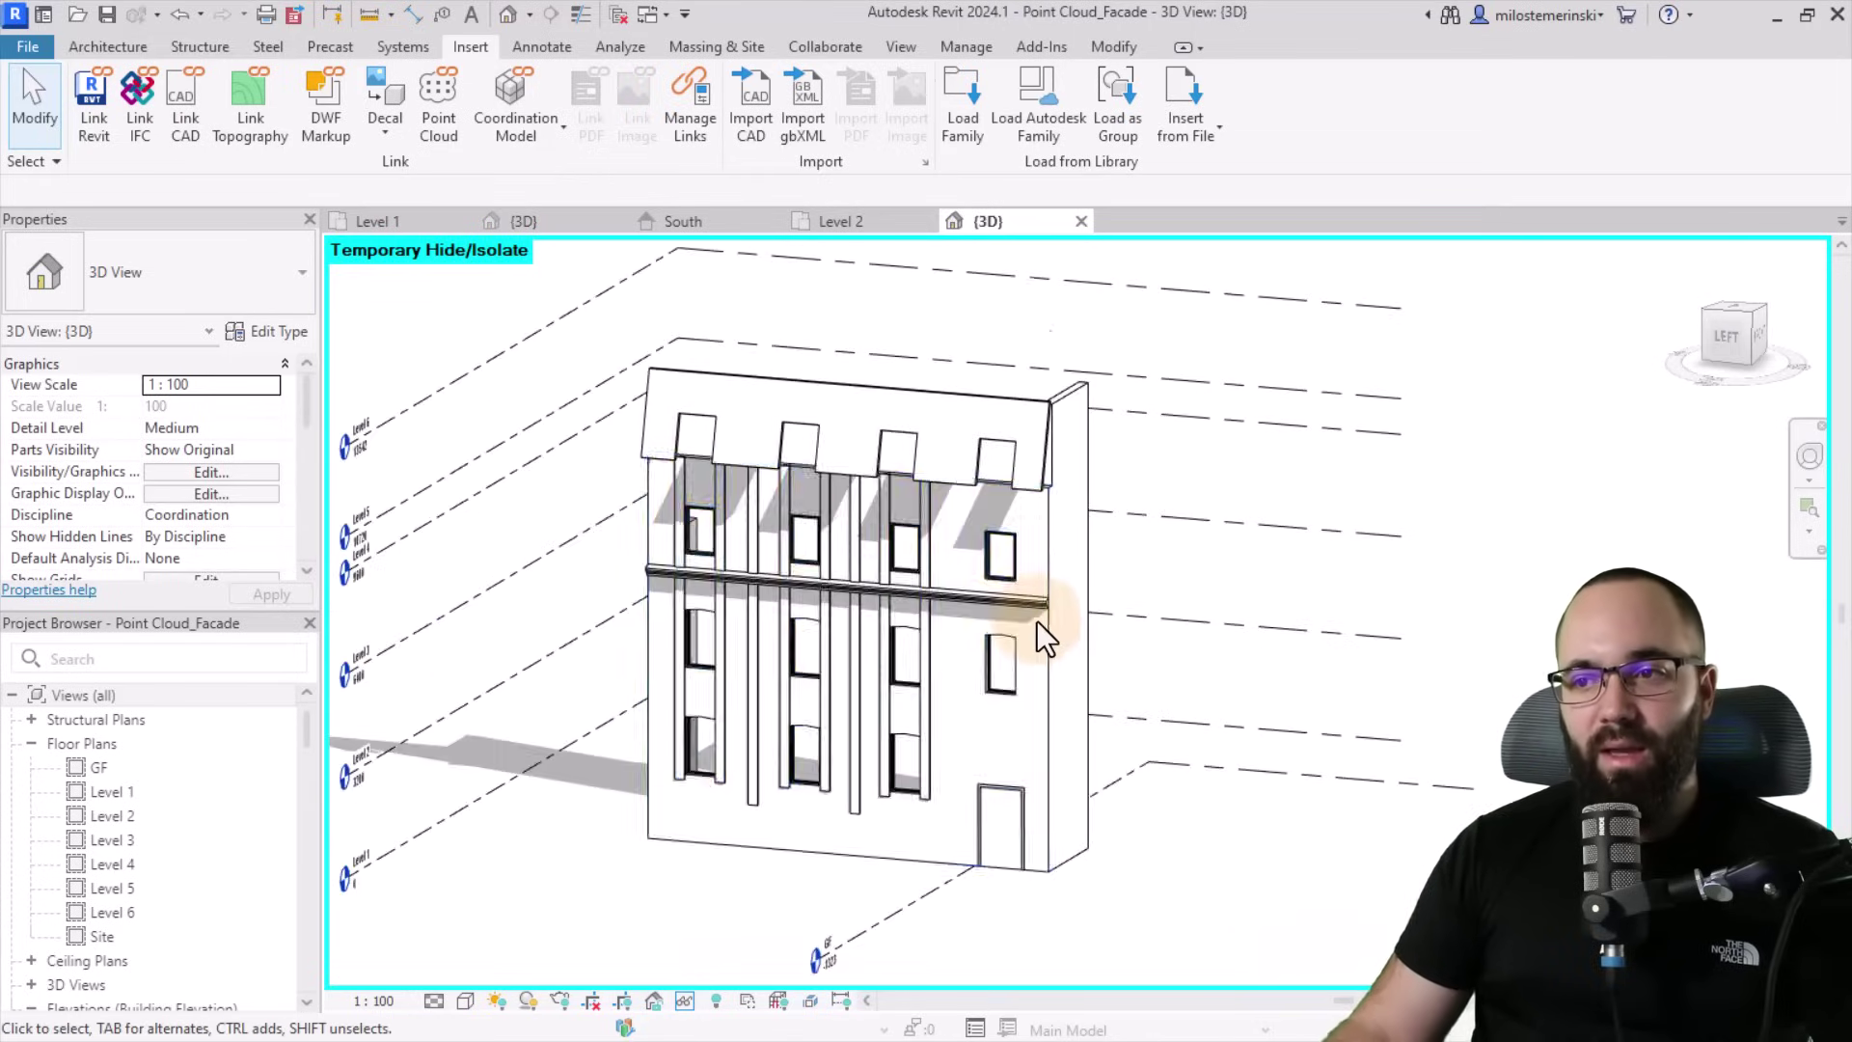
scroll(1036, 621, "up", 3)
scroll(1046, 633, "down", 3)
mouse_move(1191, 744)
middle_mouse_down("shift")
mouse_move(1178, 756)
mouse_move(1199, 761)
middle_mouse_up("shift")
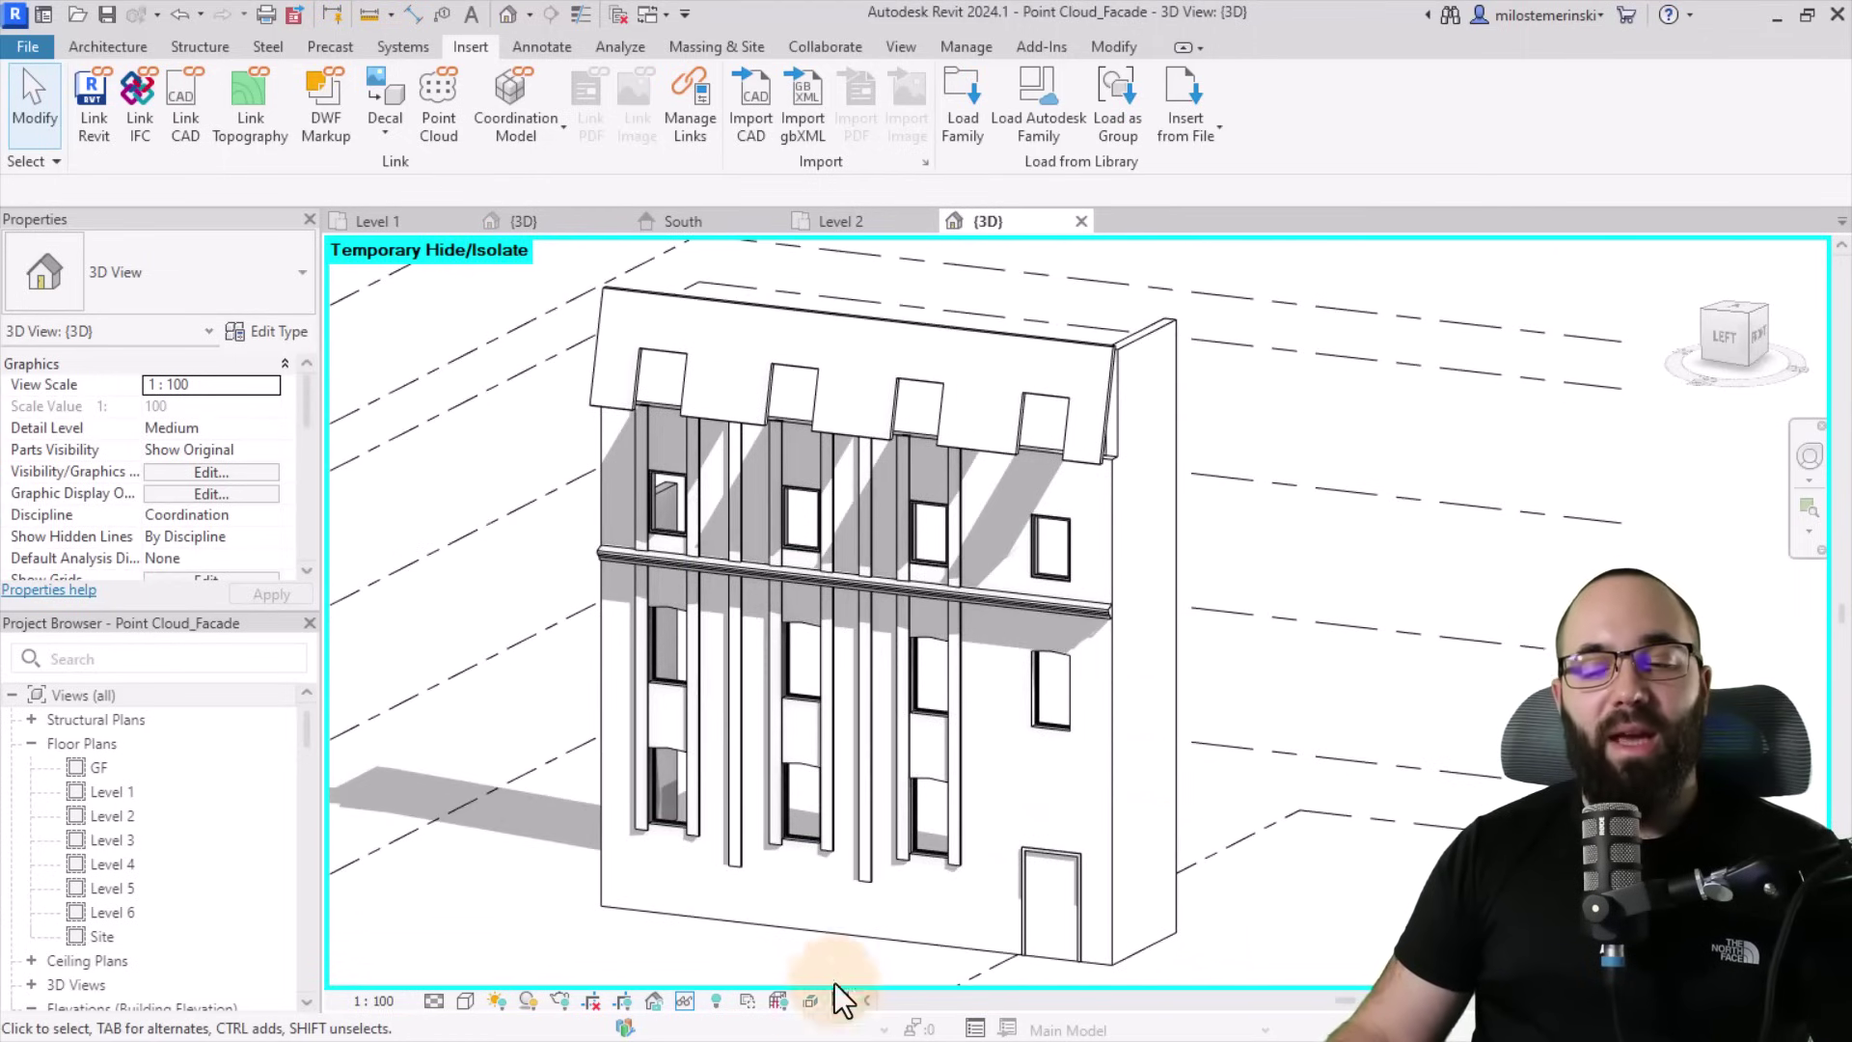
left_click(685, 1000)
left_click(743, 974)
scroll(1161, 838, "down", 2)
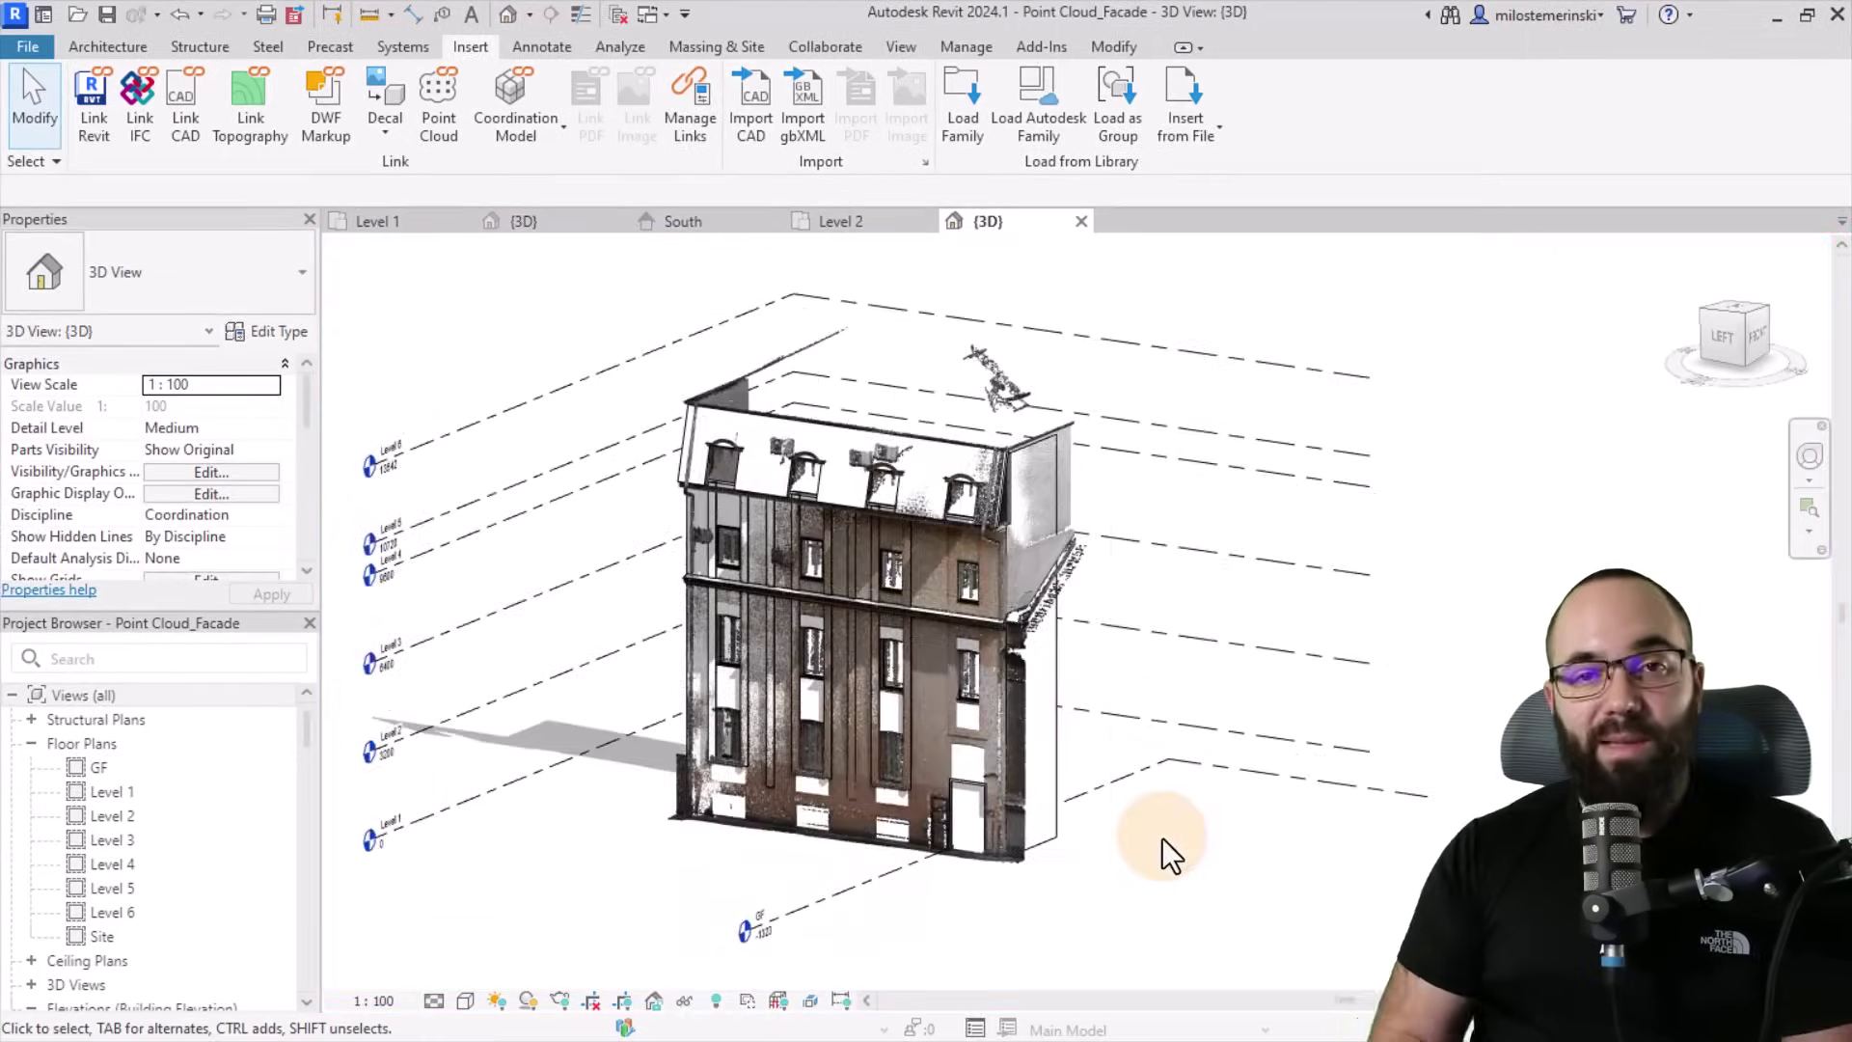